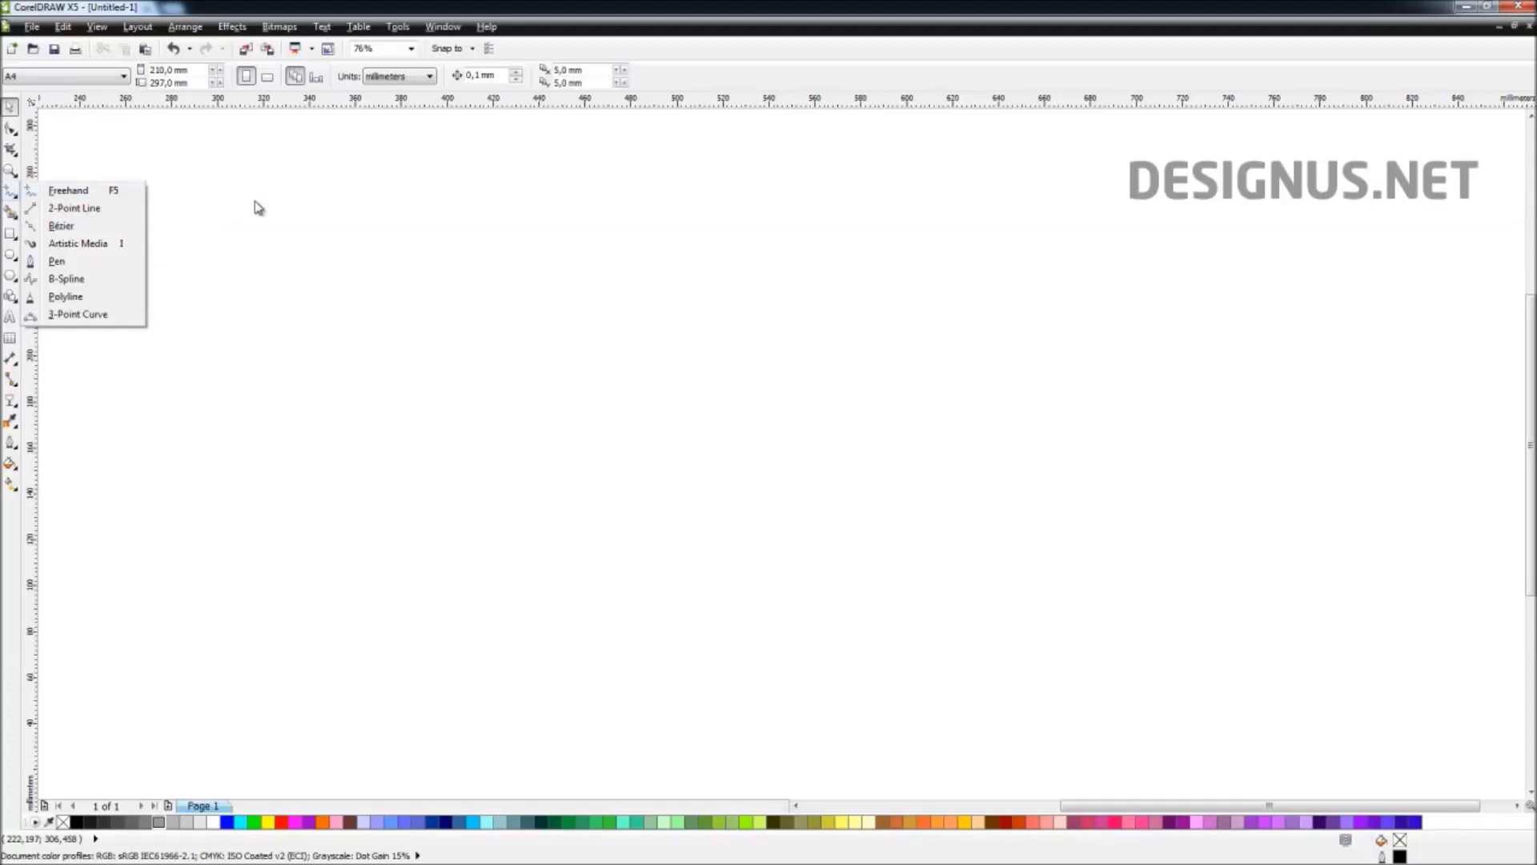
# Step: Draw a nearly horizontal line about 132 mm long with the Freehand tool on the empty area
pyautogui.click(113, 192)
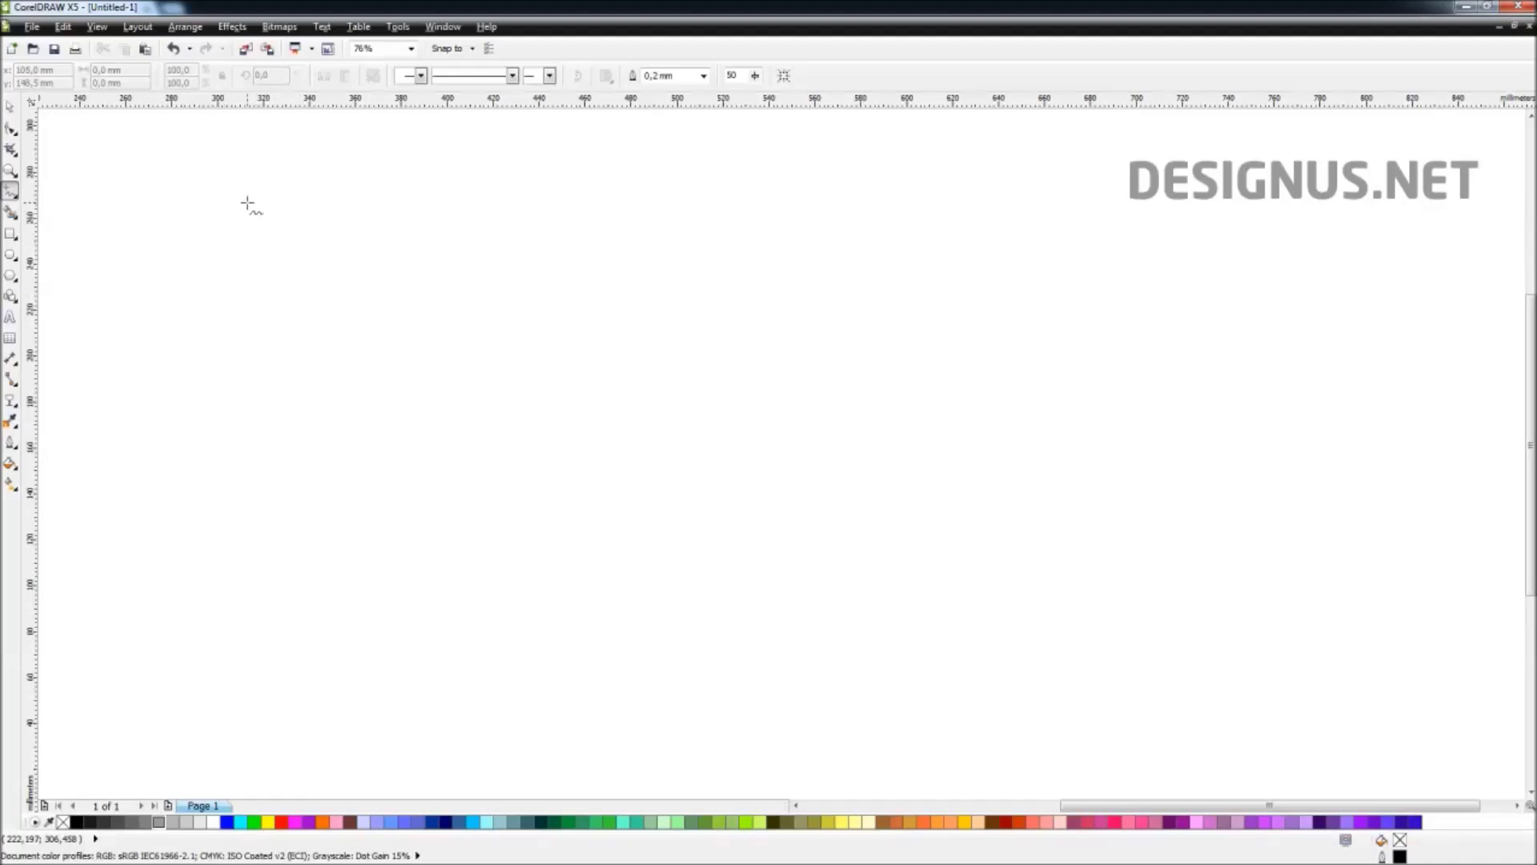
pyautogui.moveTo(269, 233)
pyautogui.mouseDown()
pyautogui.moveTo(226, 266)
pyautogui.moveTo(240, 291)
pyautogui.moveTo(278, 237)
pyautogui.moveTo(594, 215)
pyautogui.moveTo(598, 377)
pyautogui.moveTo(284, 502)
pyautogui.moveTo(106, 428)
pyautogui.moveTo(532, 408)
pyautogui.moveTo(493, 433)
pyautogui.moveTo(195, 399)
pyautogui.moveTo(683, 428)
pyautogui.moveTo(659, 274)
pyautogui.moveTo(350, 455)
pyautogui.moveTo(592, 269)
pyautogui.moveTo(576, 232)
pyautogui.mouseUp()
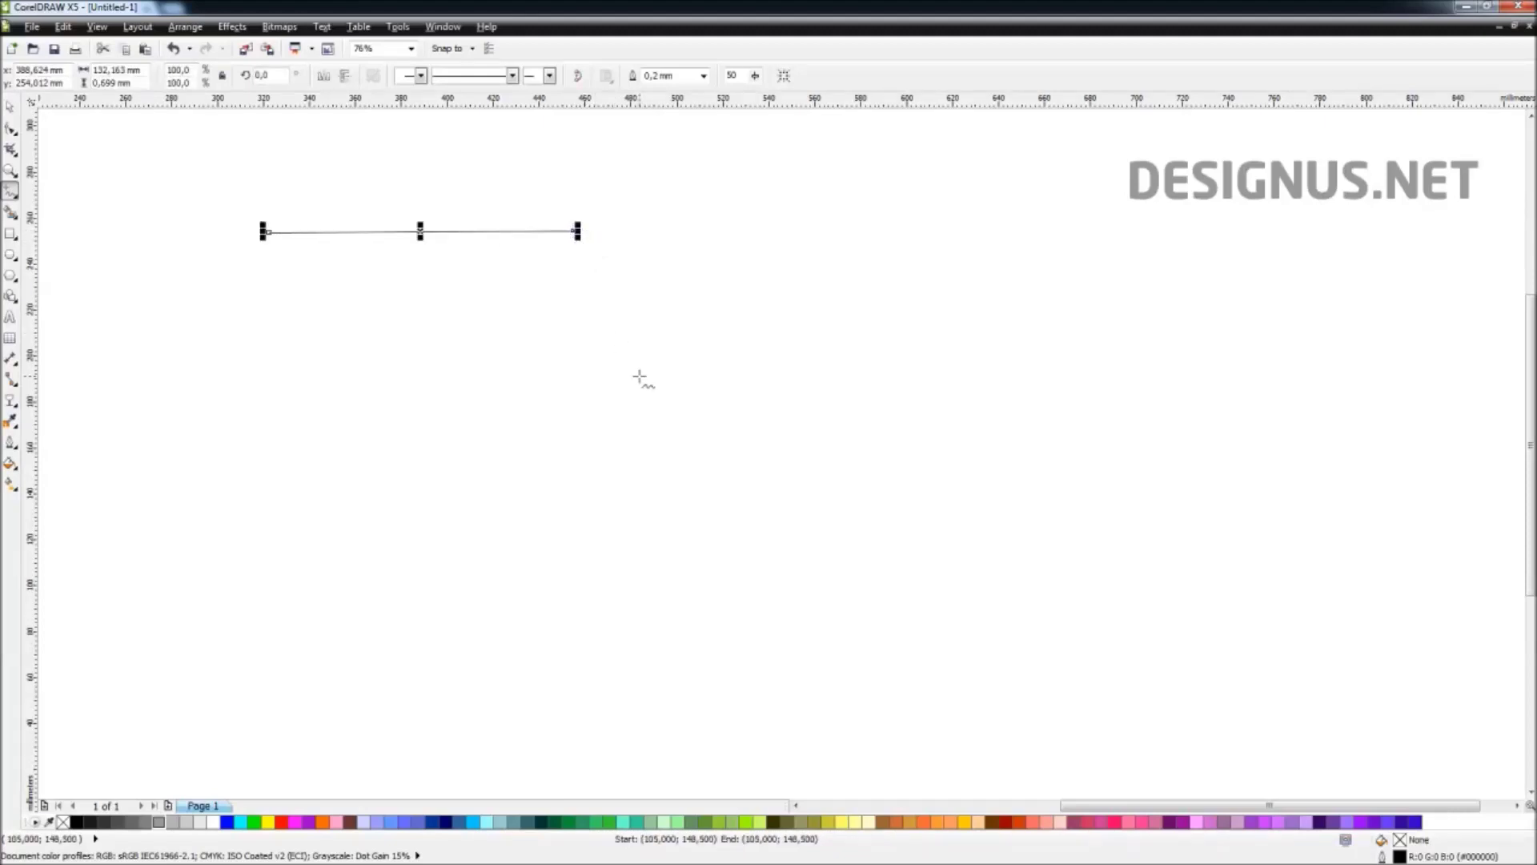
# Step: Draw a closed six-node polygon of straight freehand segments below the line, about 318 mm wide and 88 mm high
pyautogui.click(270, 350)
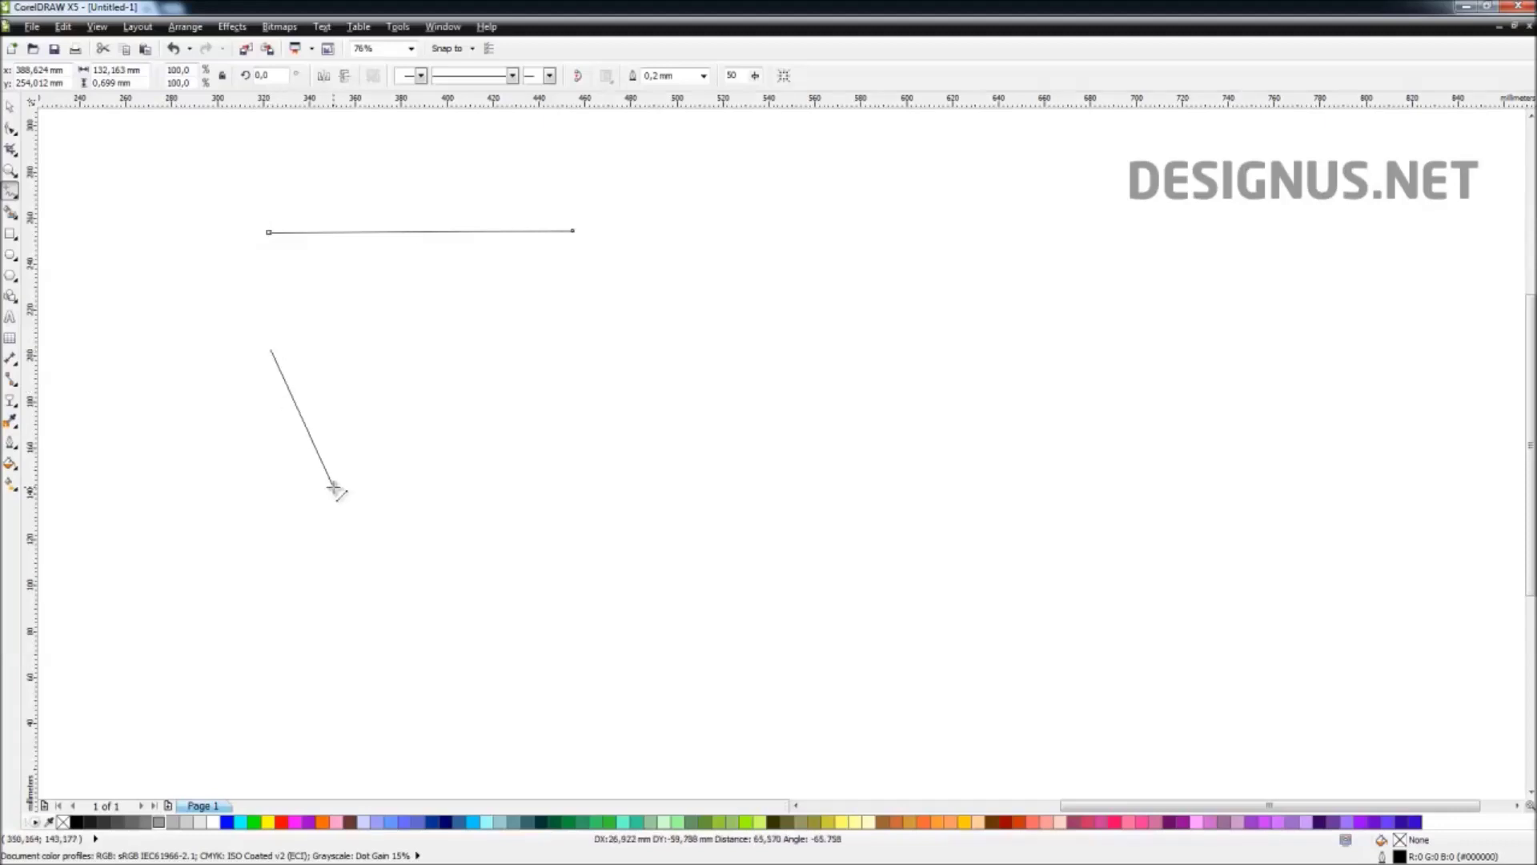
pyautogui.click(613, 341)
pyautogui.click(999, 385)
pyautogui.click(860, 541)
pyautogui.click(643, 391)
pyautogui.click(267, 389)
pyautogui.click(271, 349)
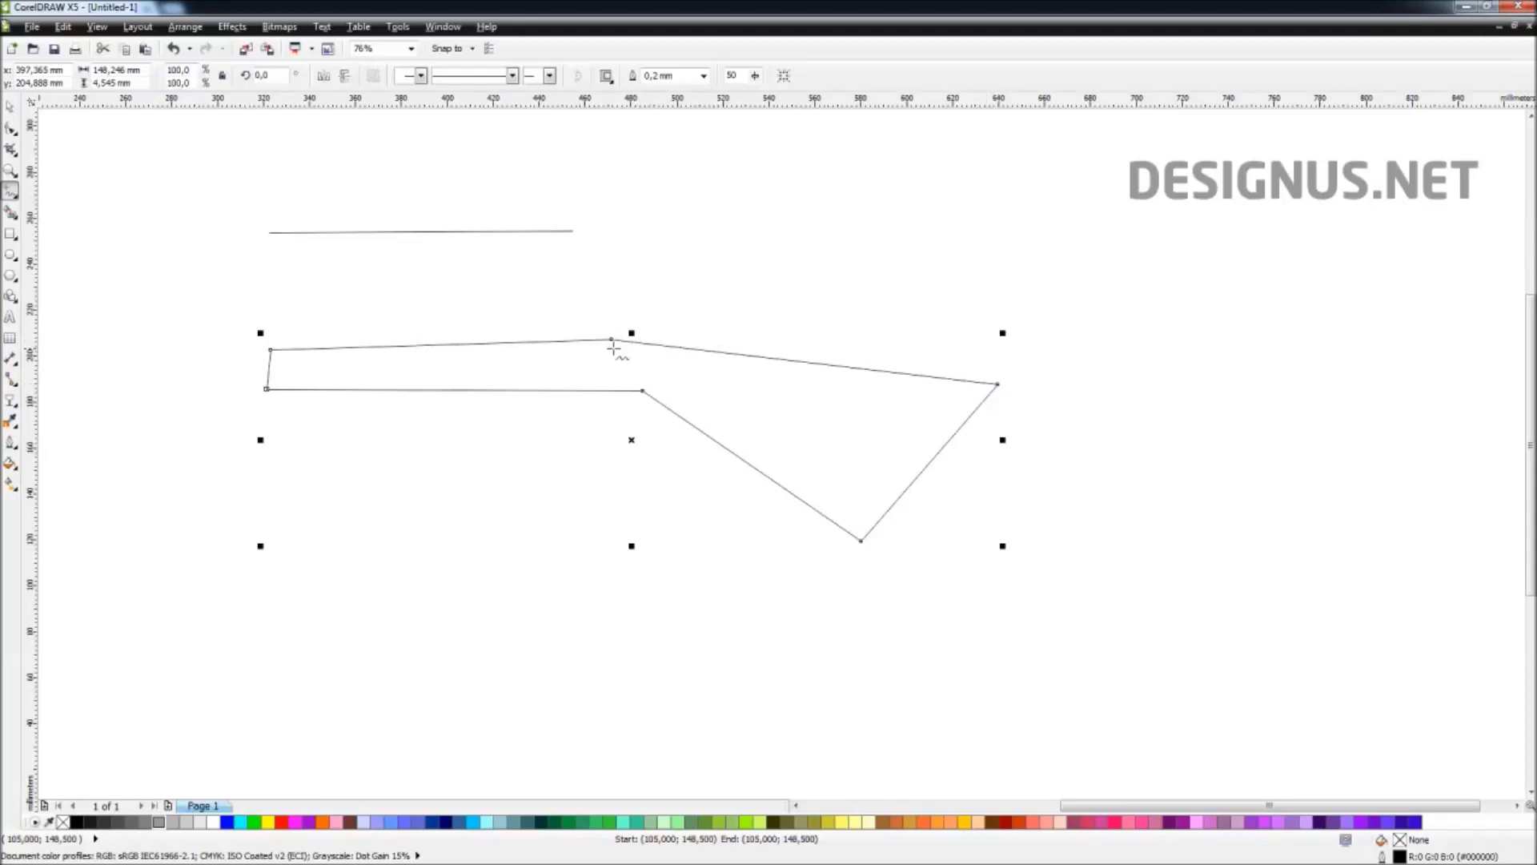
# Step: Delete the closed six-node polygon below the line
pyautogui.click(9, 132)
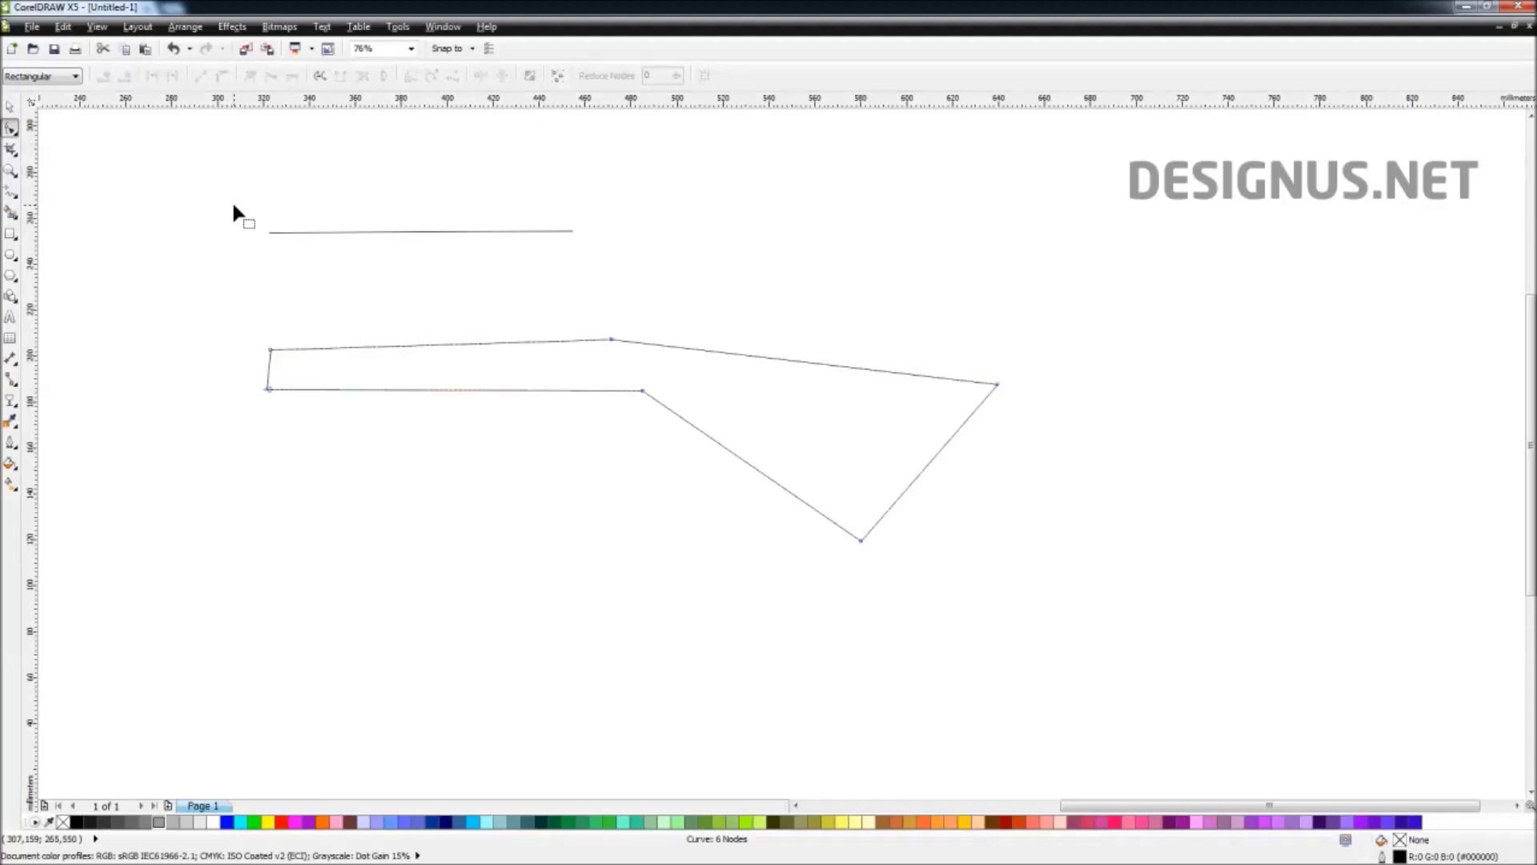
pyautogui.scroll(3, 233, 206)
pyautogui.scroll(-4, 236, 207)
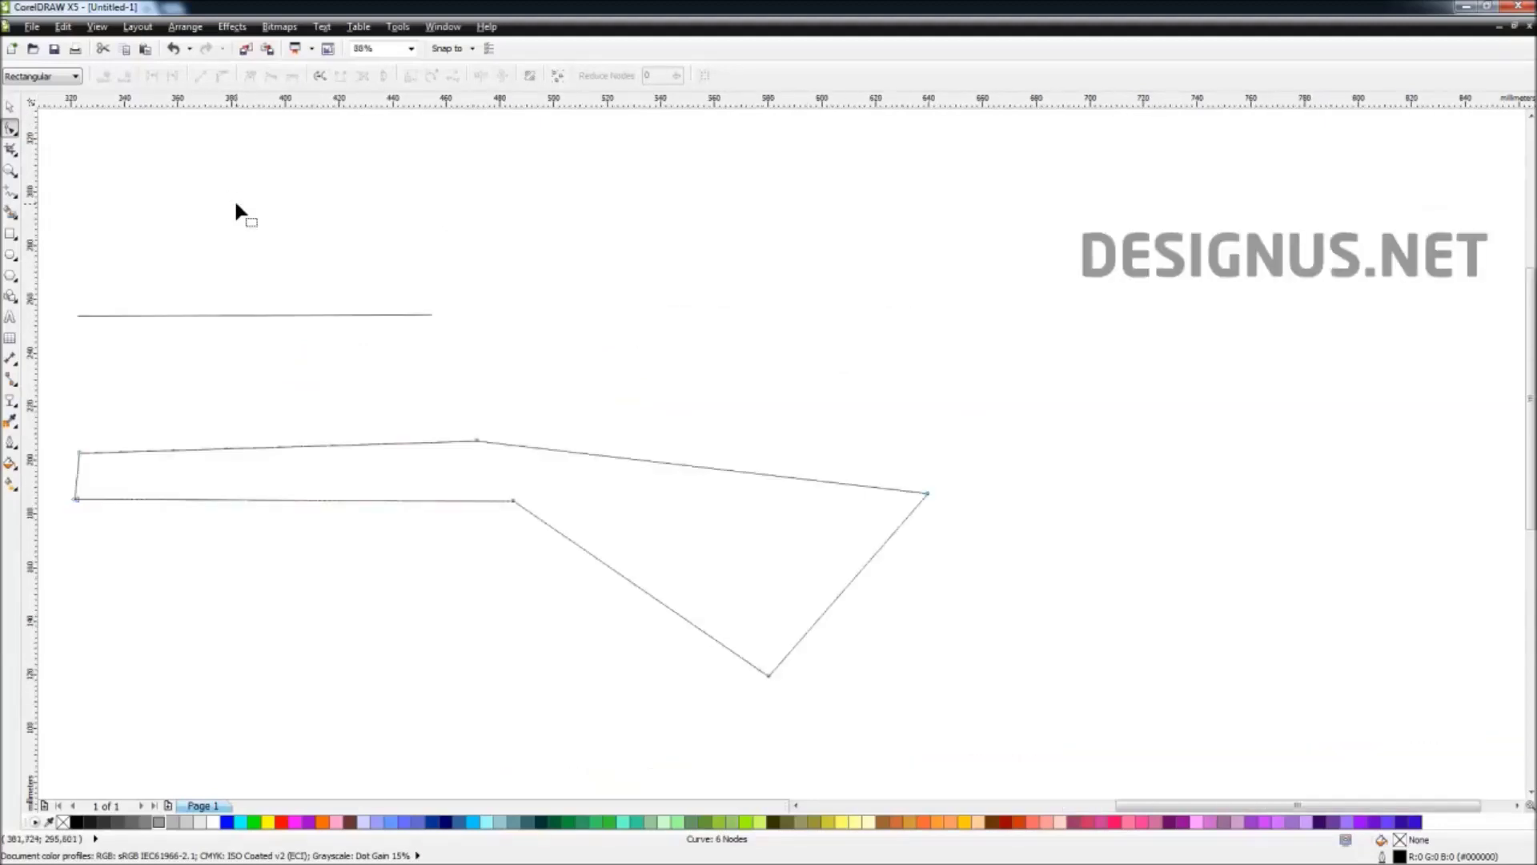
pyautogui.press('space')
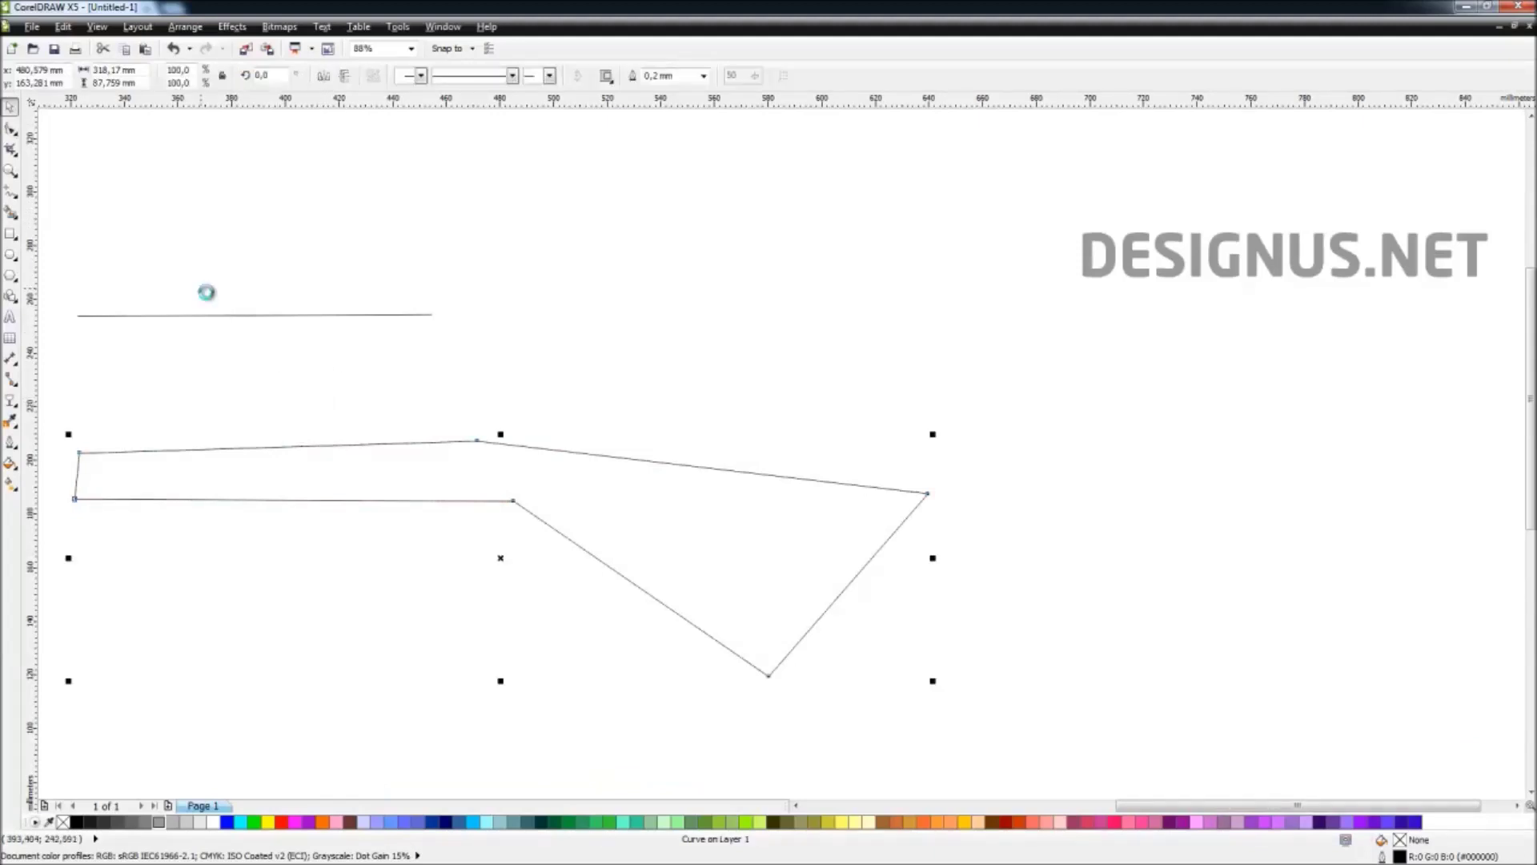
pyautogui.press('Delete')
# Step: Draw a large closed triangle beside the line with the Freehand tool, about 123 mm wide and 108 mm high
pyautogui.click(16, 198)
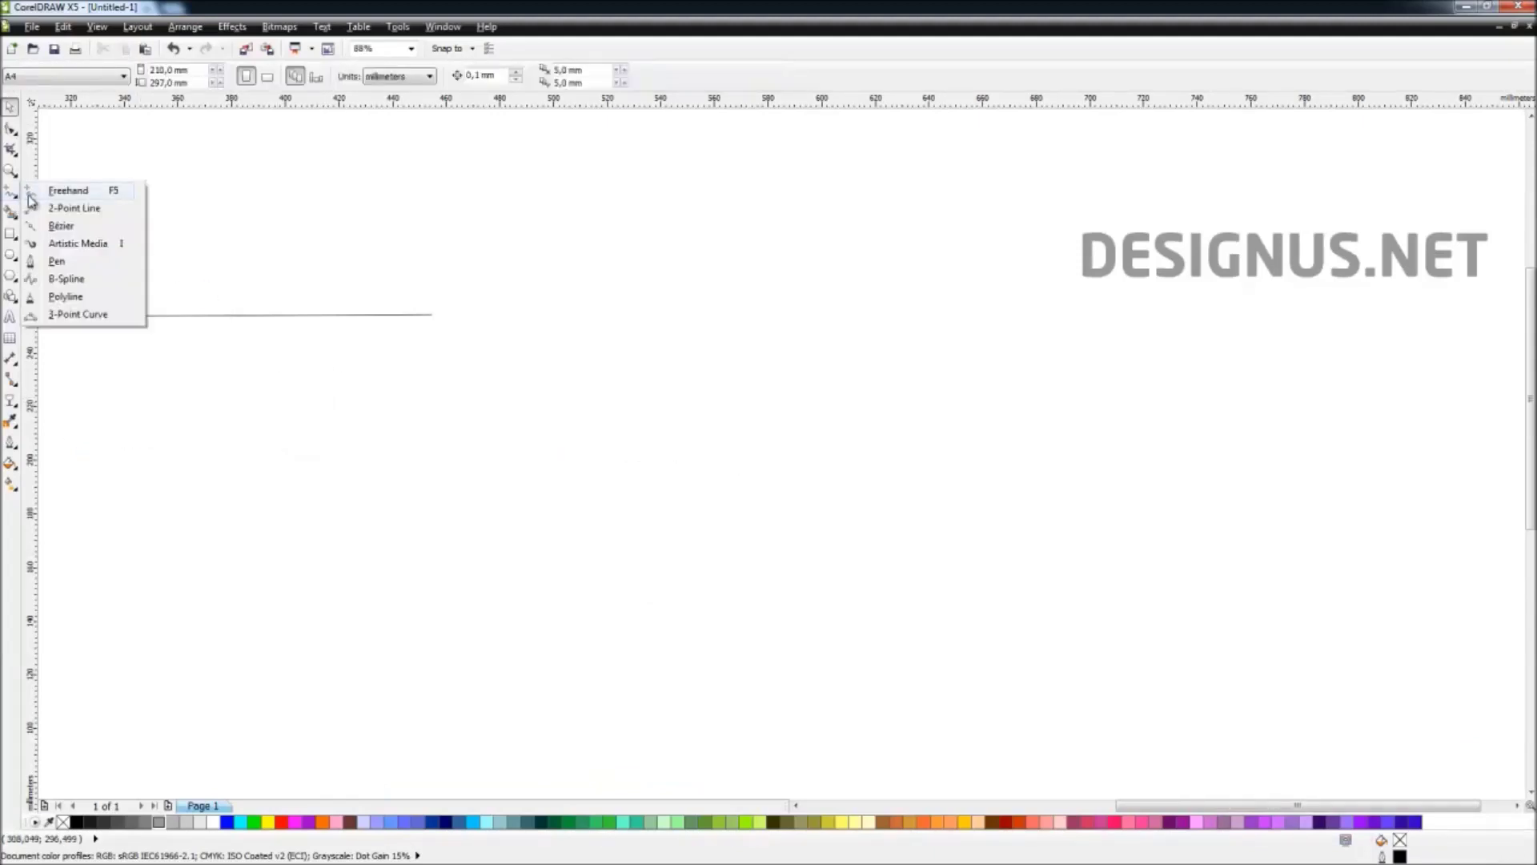
pyautogui.click(68, 190)
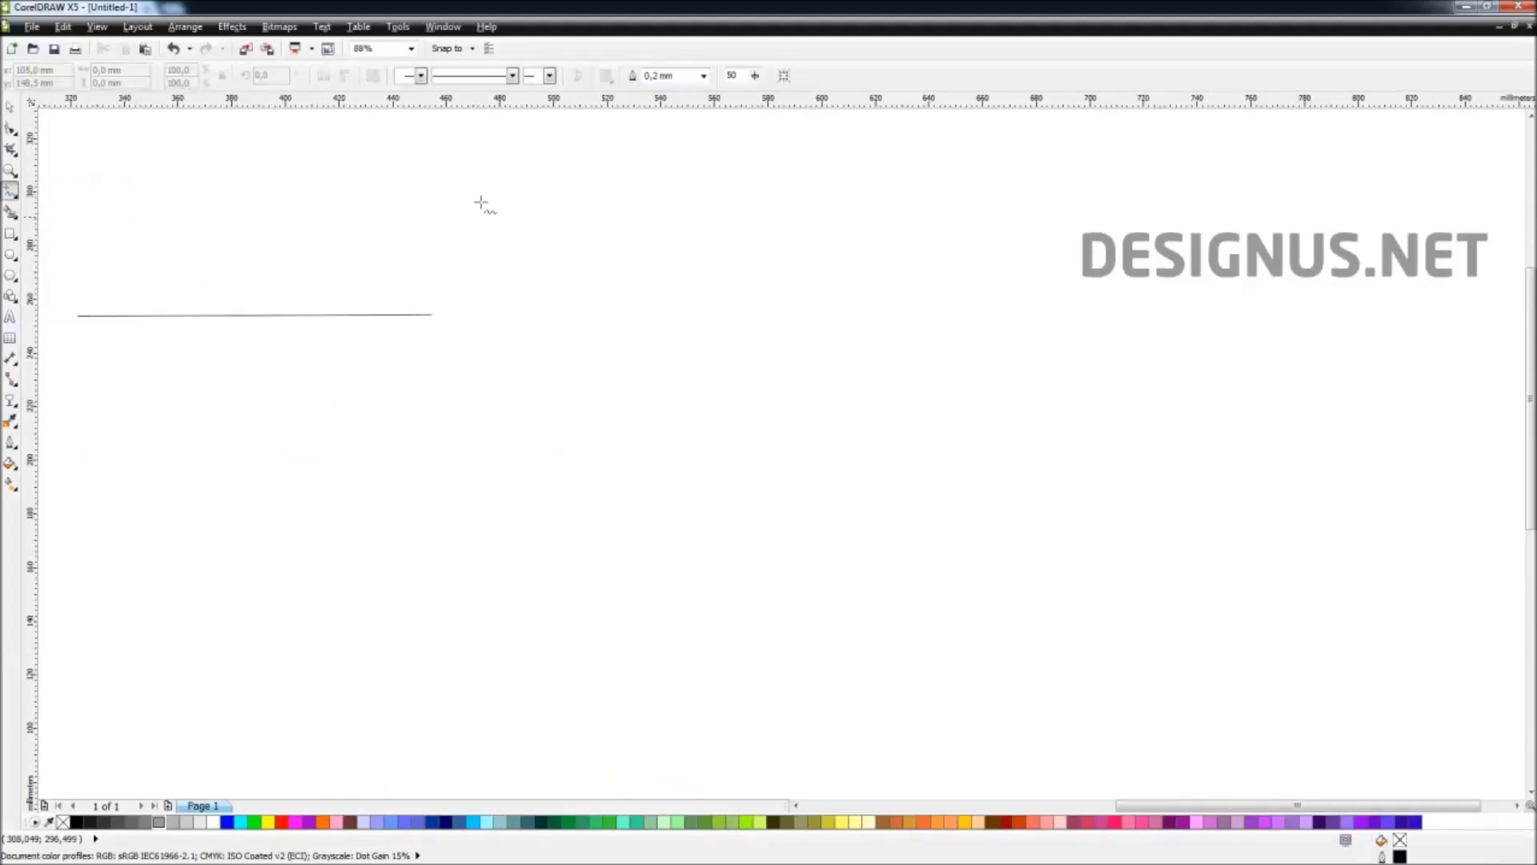
pyautogui.click(543, 221)
pyautogui.doubleClick(450, 504)
pyautogui.doubleClick(784, 512)
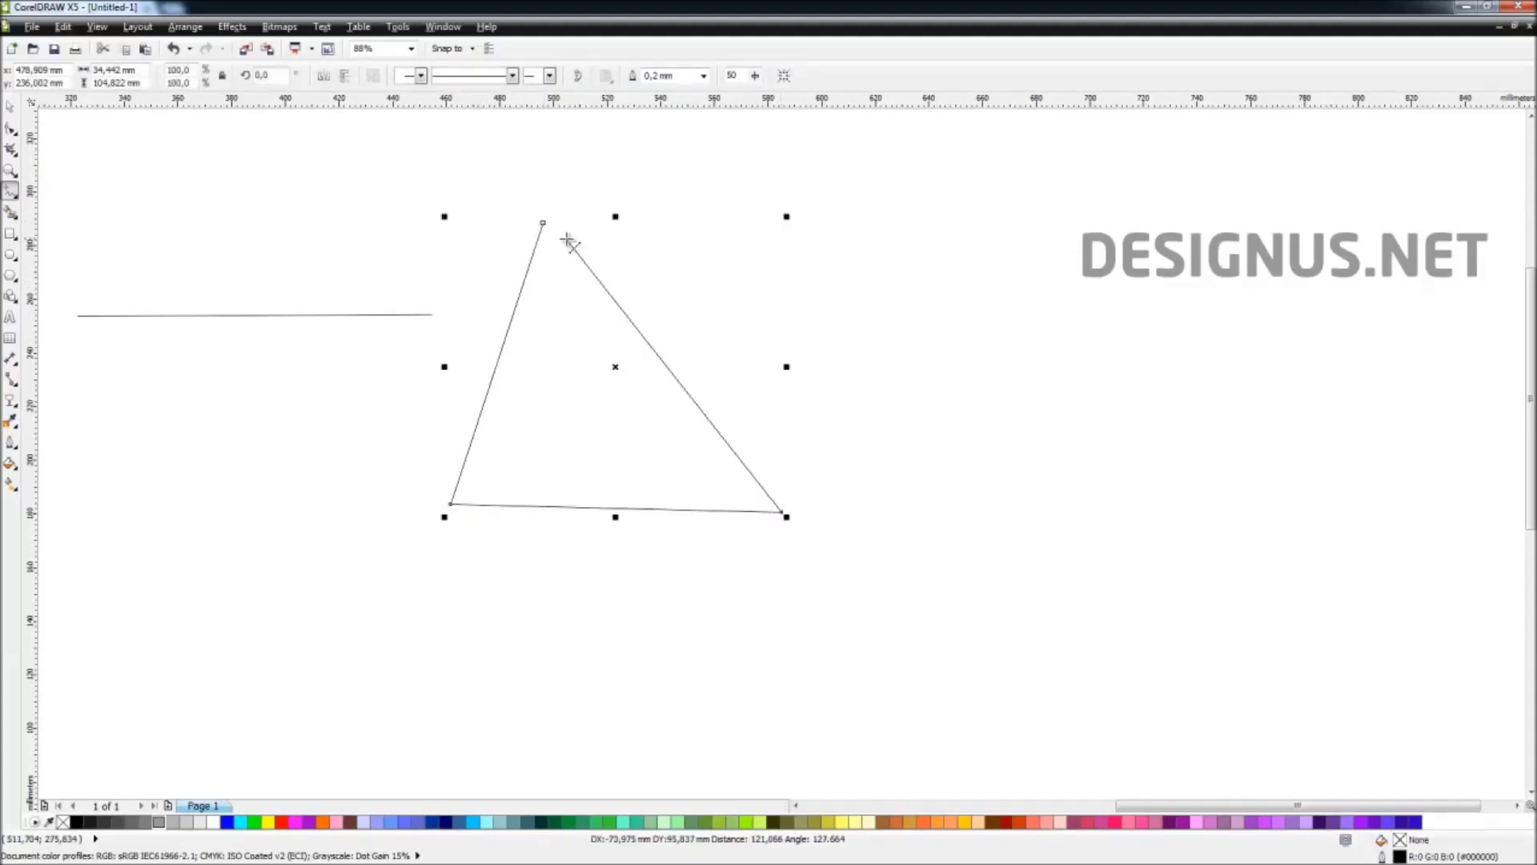
pyautogui.click(544, 222)
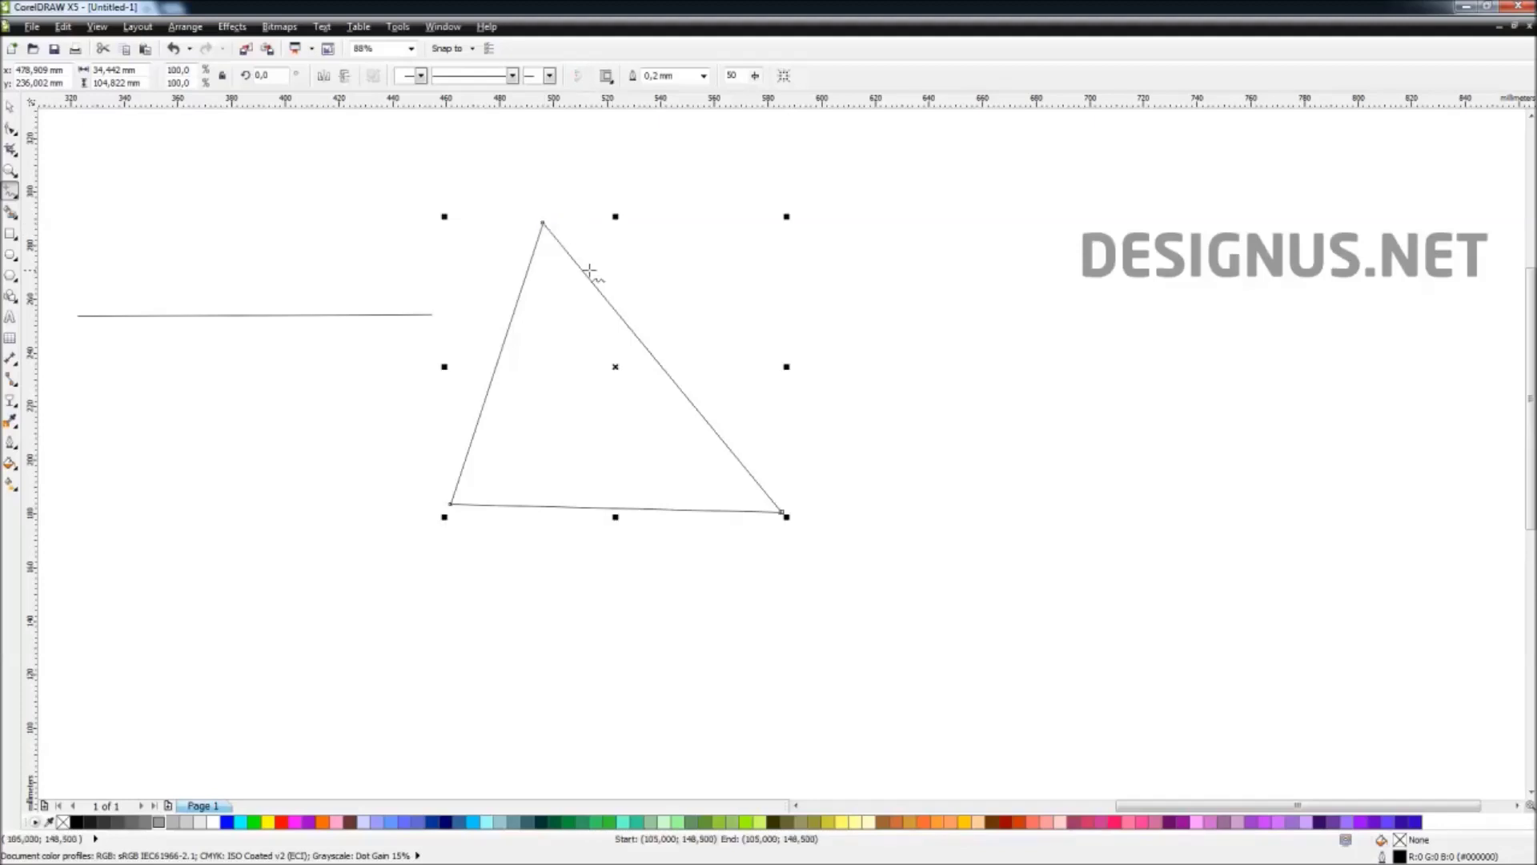
pyautogui.press('space')
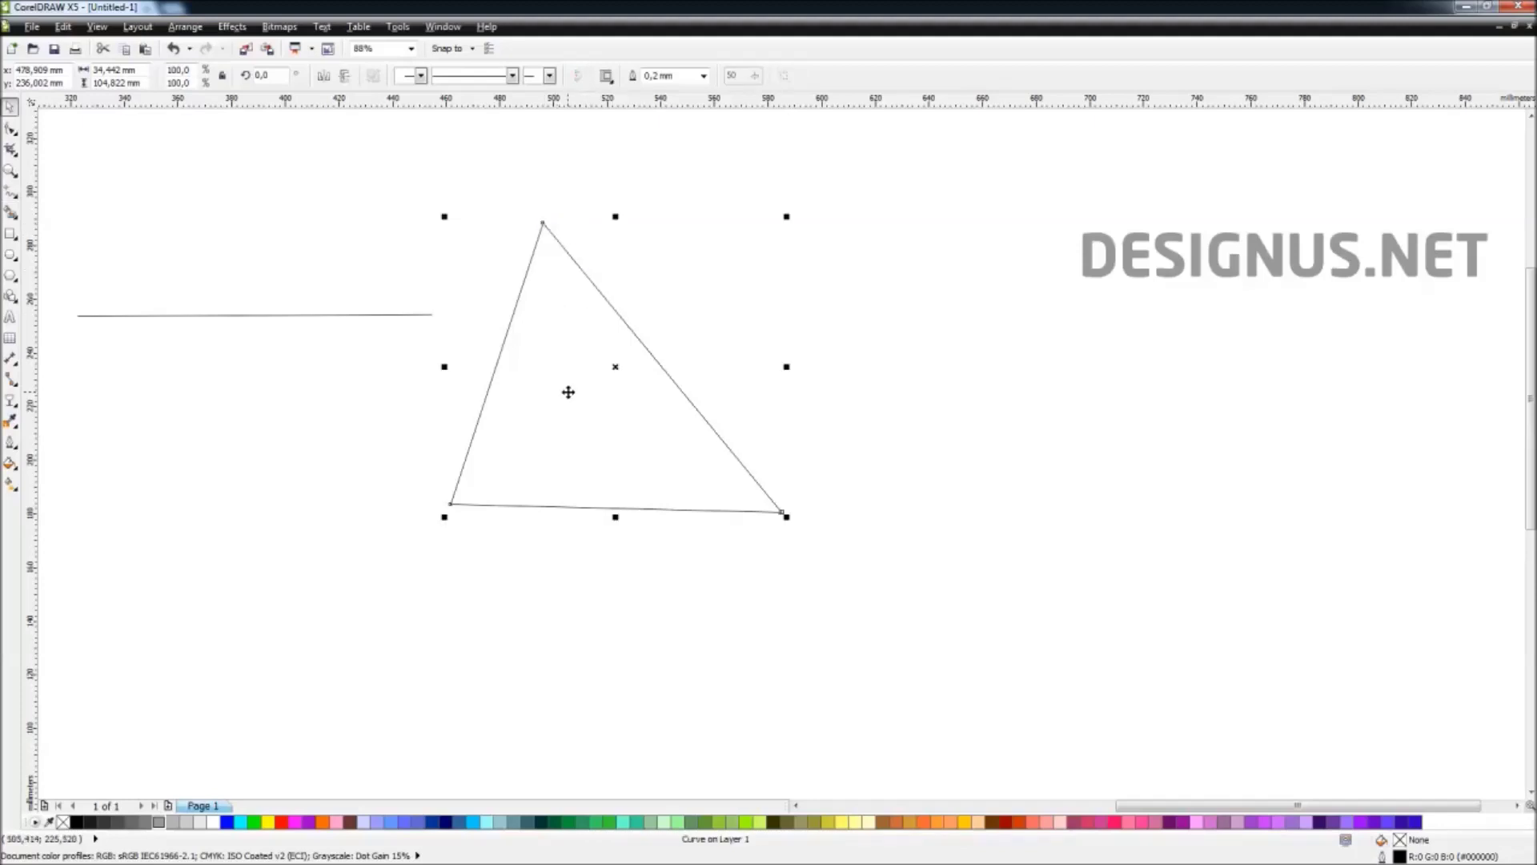
pyautogui.click(501, 480)
pyautogui.click(464, 463)
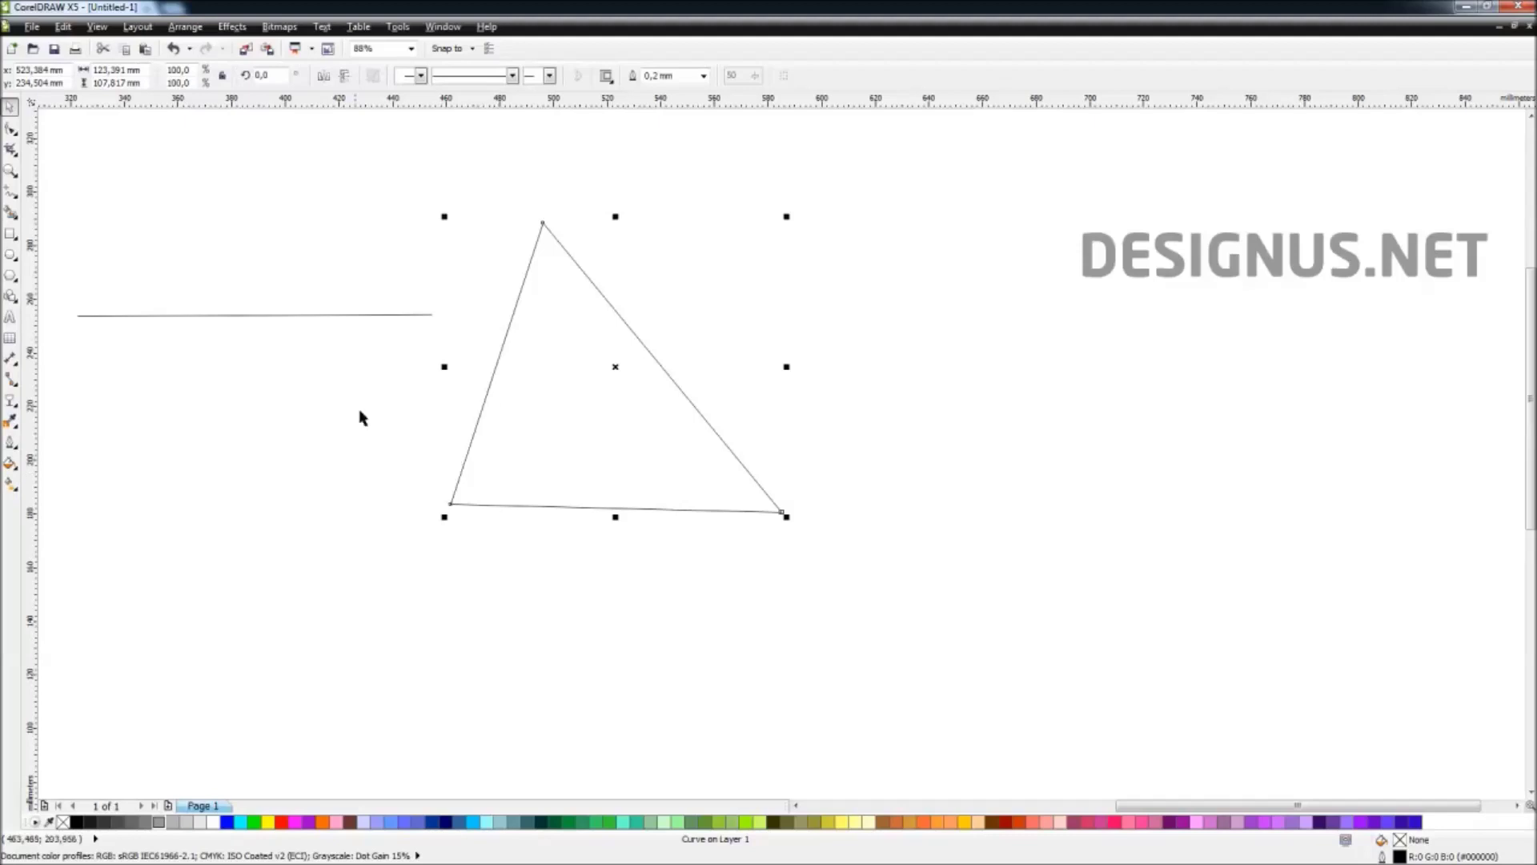
# Step: Draw a smaller closed freehand triangle just above the horizontal line, about 73 mm wide and 45 mm high
pyautogui.click(9, 191)
pyautogui.click(105, 206)
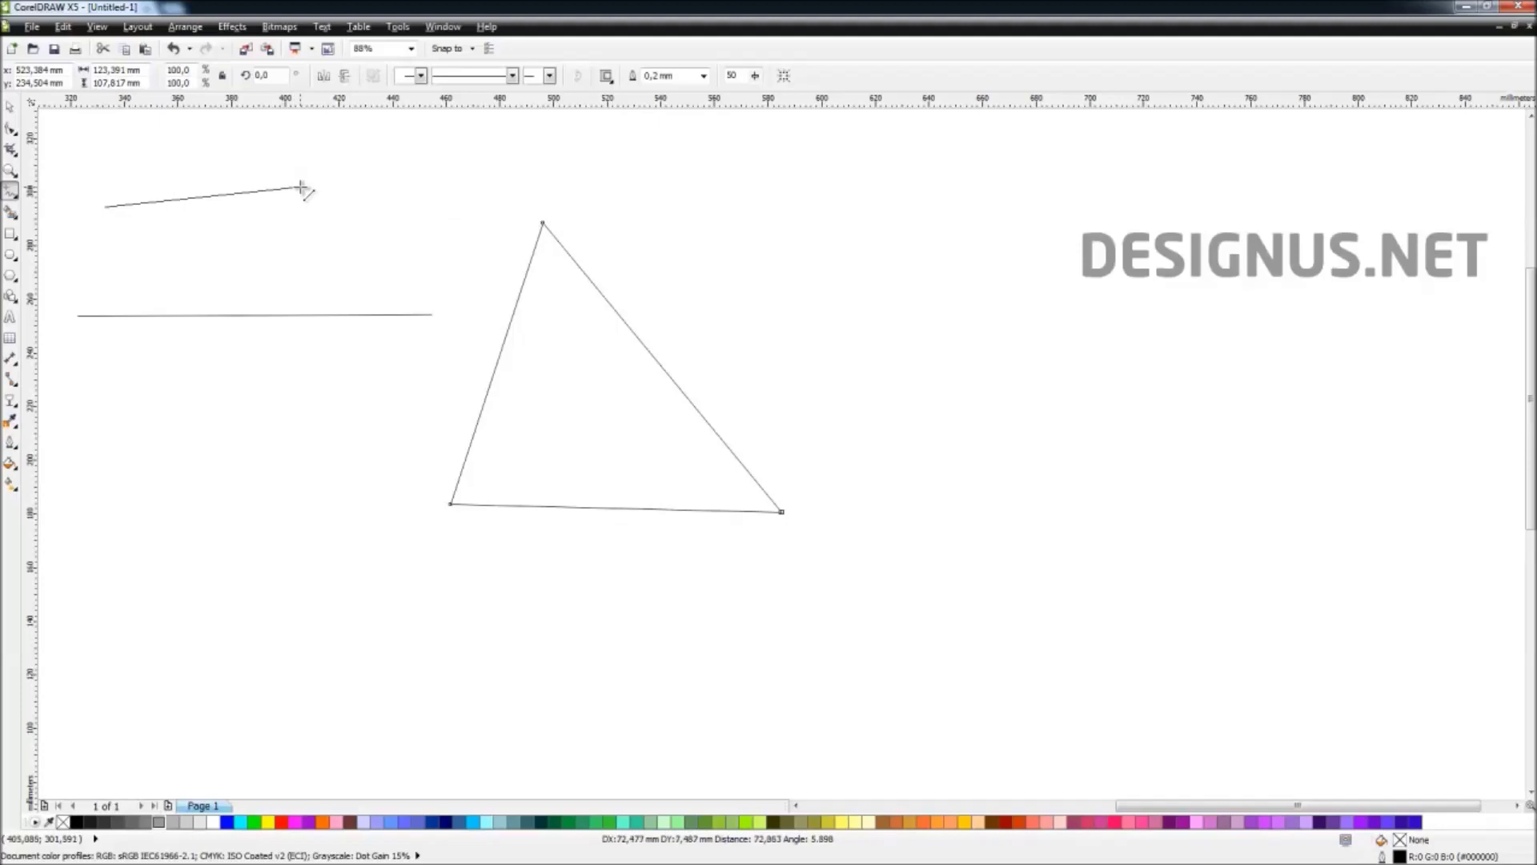
pyautogui.click(301, 187)
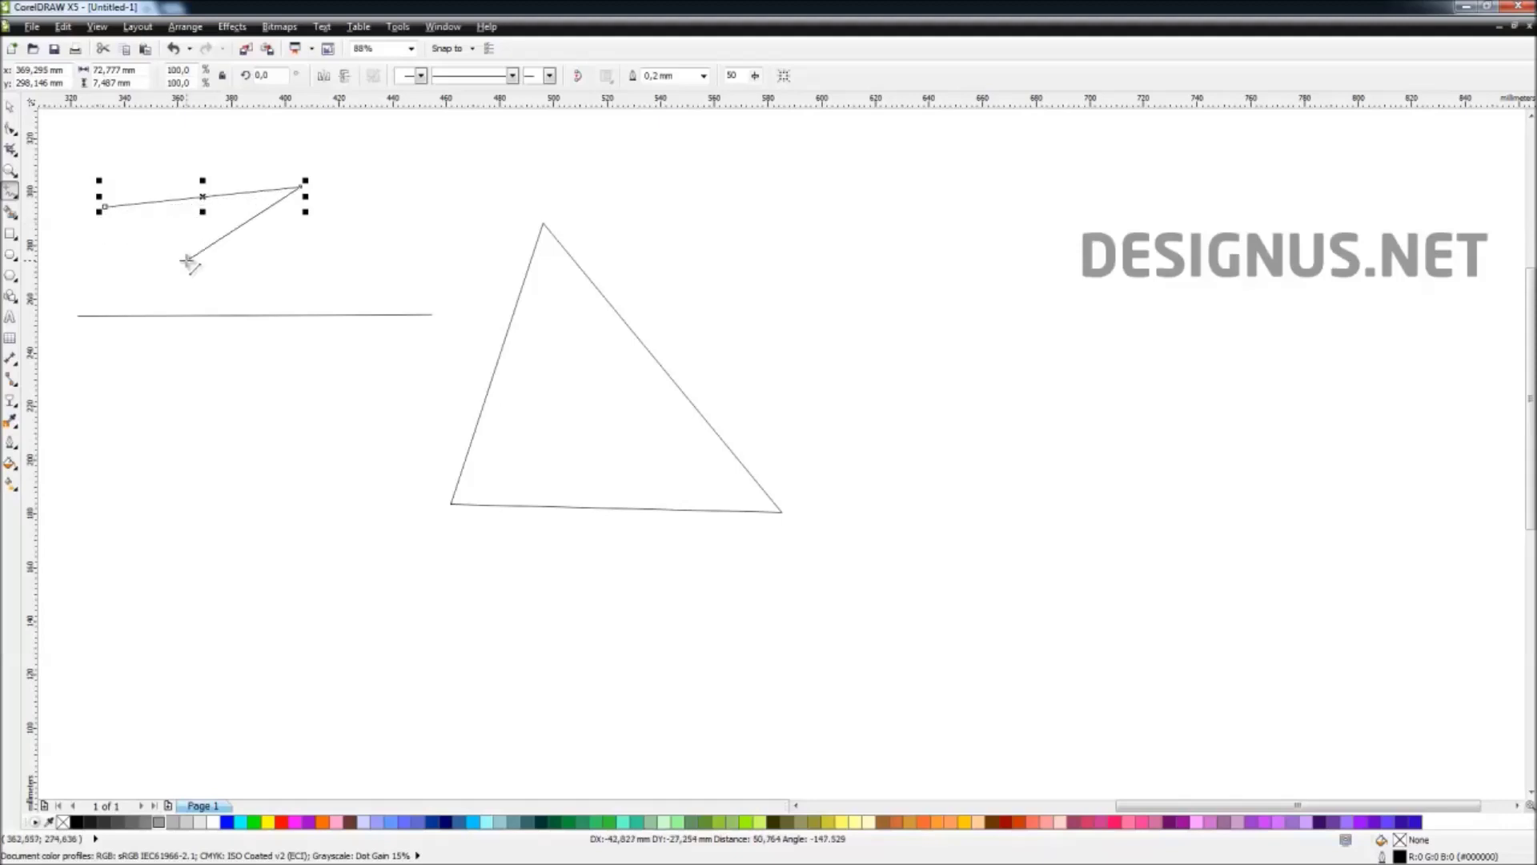
pyautogui.click(214, 306)
pyautogui.click(104, 206)
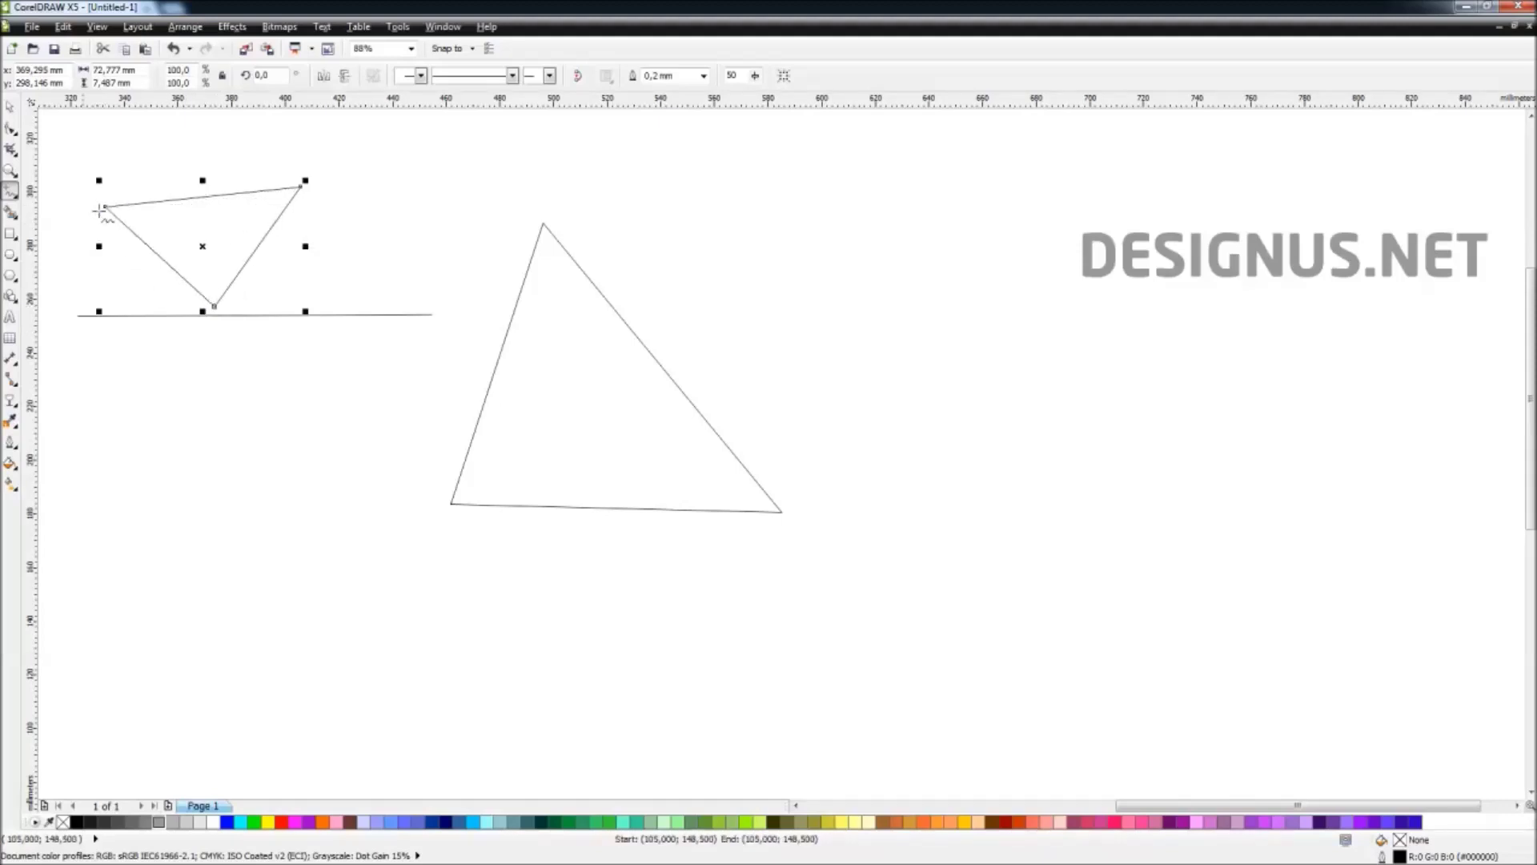
pyautogui.press('space')
pyautogui.click(158, 172)
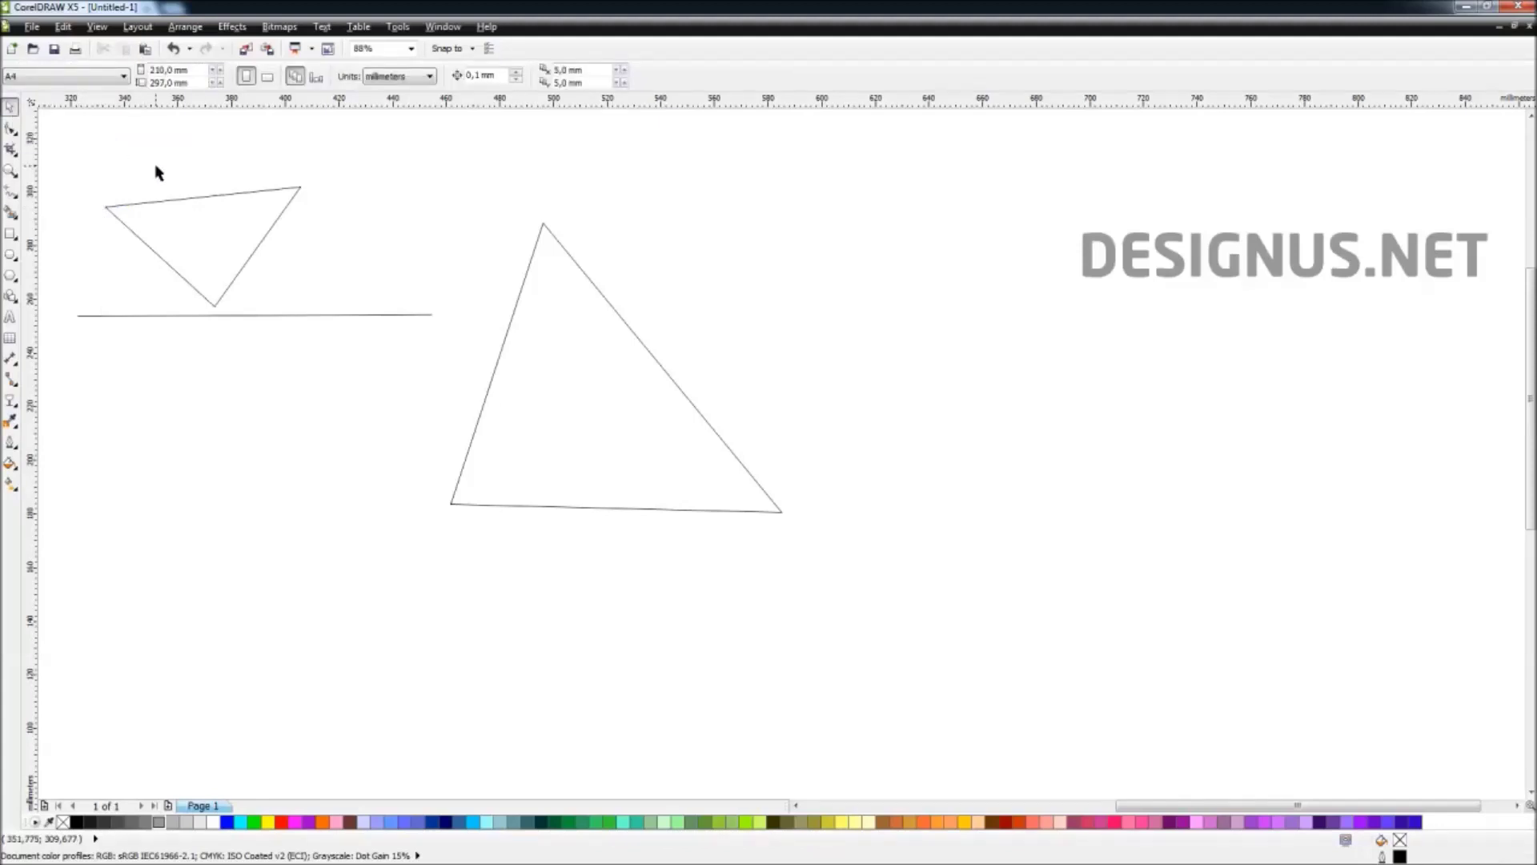
pyautogui.click(178, 250)
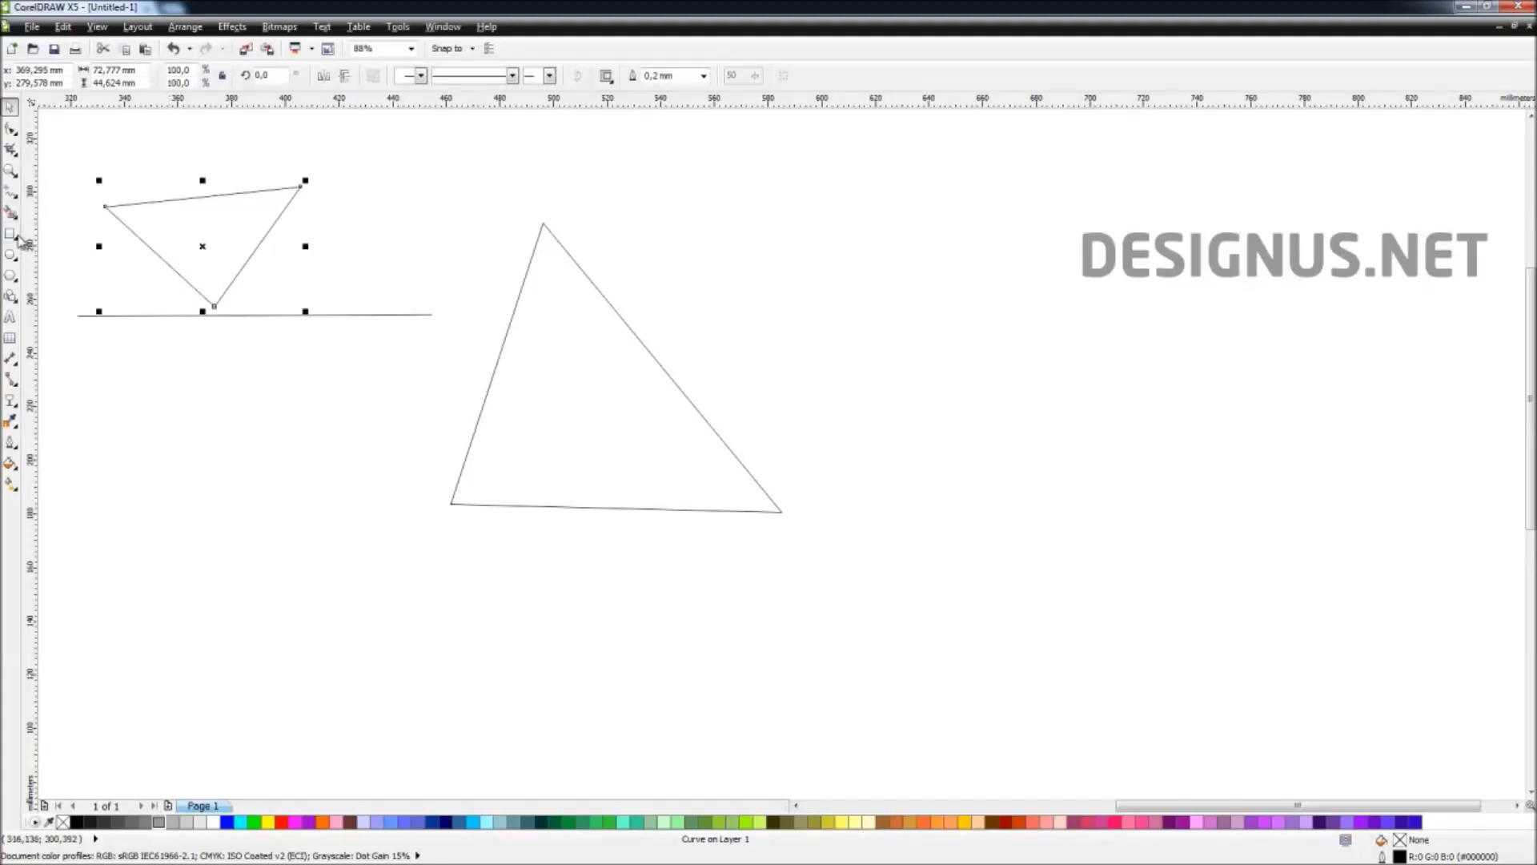
# Step: Draw a rectangle about 79 mm wide and 122 mm high overlapping the right part of the large triangle
pyautogui.click(12, 234)
pyautogui.moveTo(782, 267); pyautogui.dragTo(569, 596)
pyautogui.press('space')
pyautogui.click(607, 274)
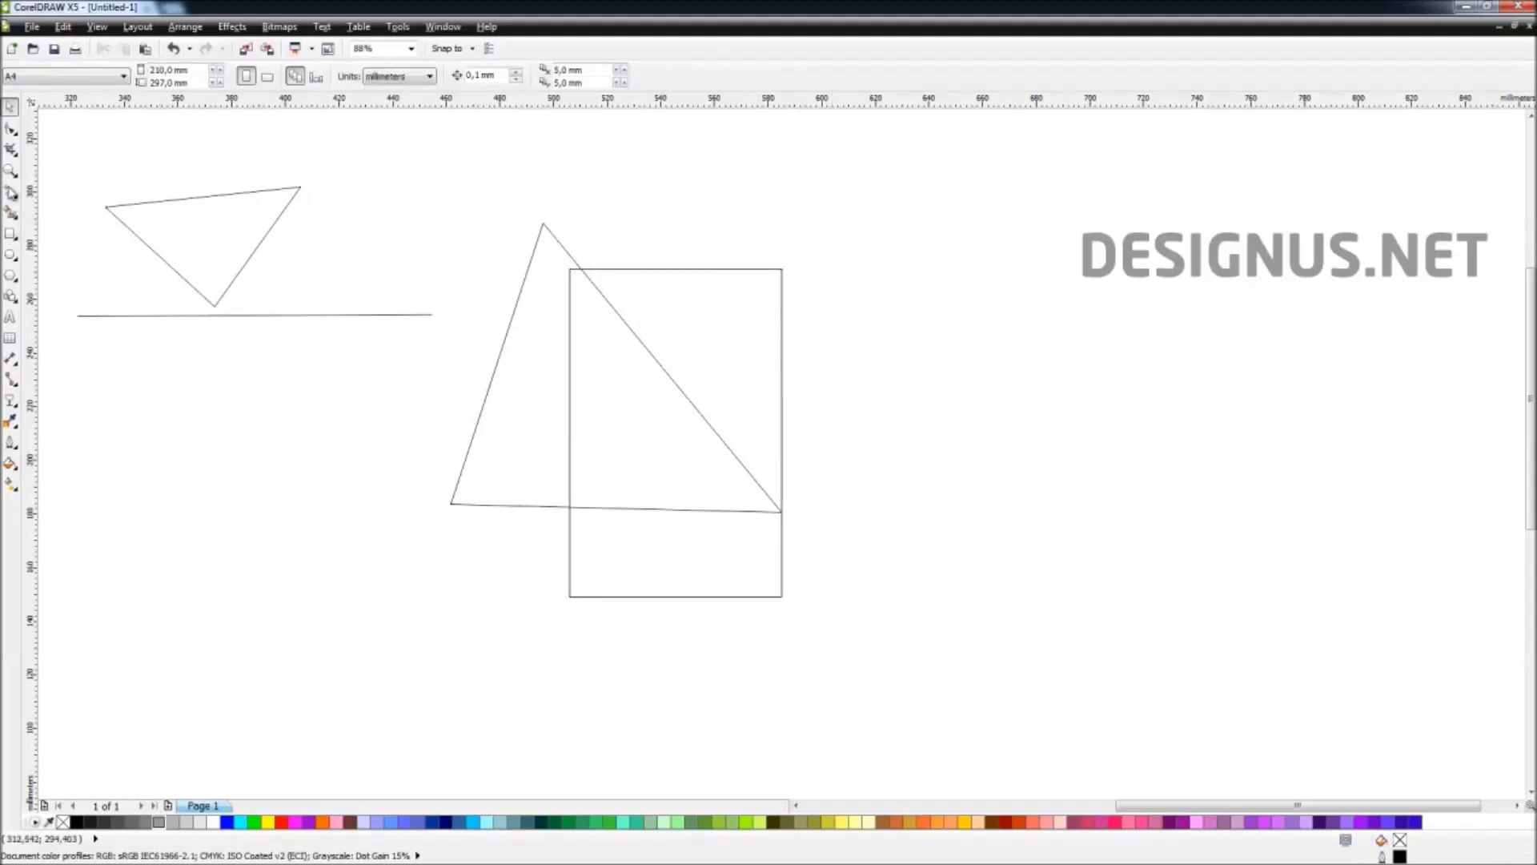
# Step: Draw a short freehand curve inside the rectangle and delete it
pyautogui.click(11, 190)
pyautogui.moveTo(603, 285)
pyautogui.mouseDown()
pyautogui.moveTo(757, 434)
pyautogui.moveTo(748, 310)
pyautogui.moveTo(712, 286)
pyautogui.moveTo(641, 285)
pyautogui.moveTo(733, 330)
pyautogui.moveTo(747, 355)
pyautogui.moveTo(703, 325)
pyautogui.moveTo(712, 370)
pyautogui.moveTo(730, 332)
pyautogui.mouseUp()
pyautogui.press('Delete')
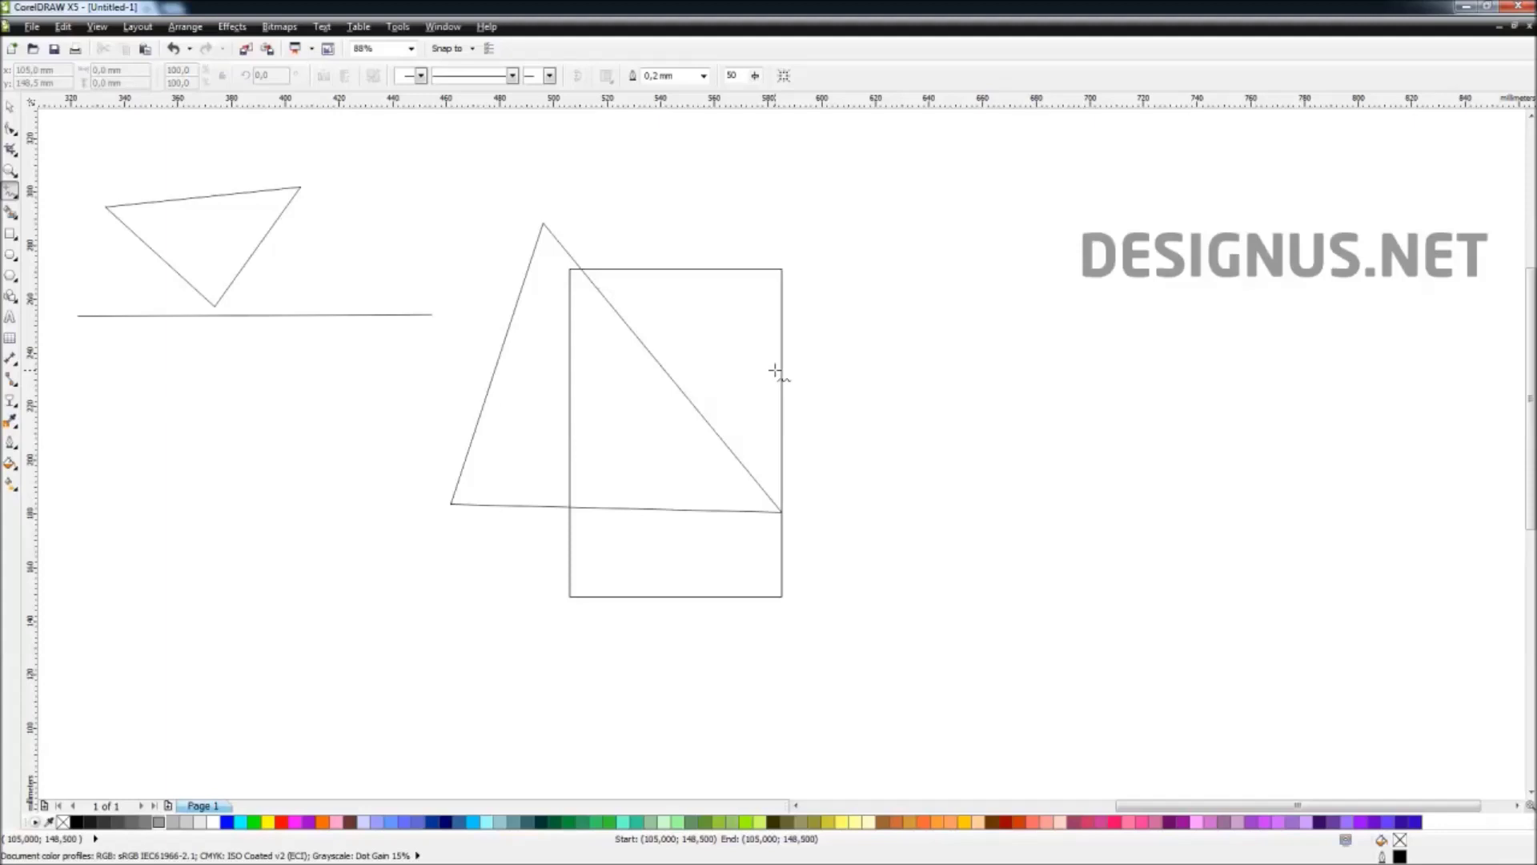
# Step: Clear the drawing by deleting the small triangle, the large triangle, the rectangle and the horizontal line
pyautogui.press('space')
pyautogui.click(775, 377)
pyautogui.moveTo(219, 212); pyautogui.dragTo(241, 439)
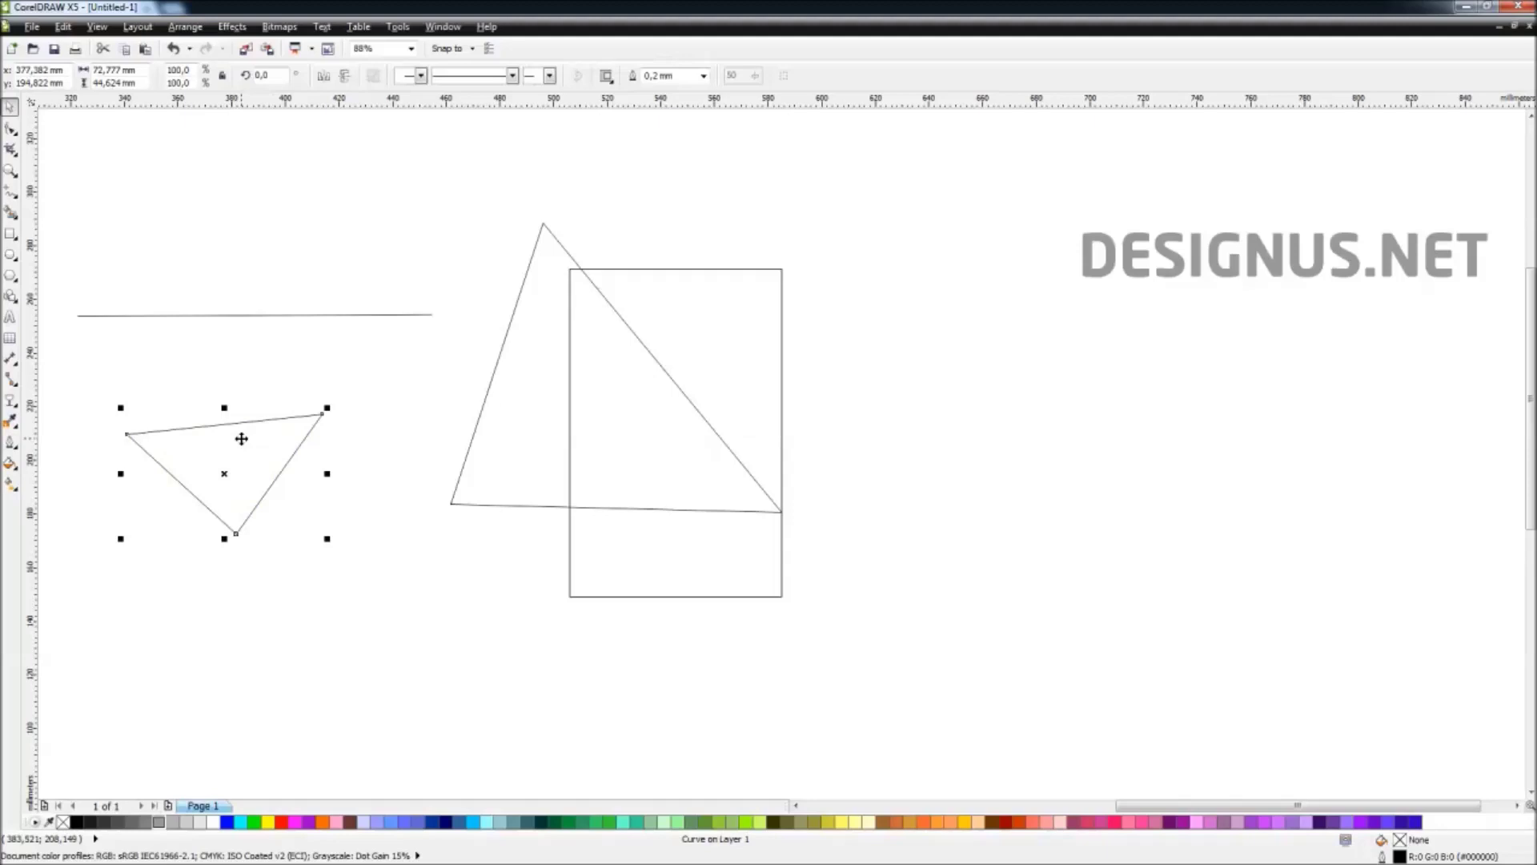
pyautogui.press('Delete')
pyautogui.click(483, 402)
pyautogui.press('Delete')
pyautogui.press('Tab')
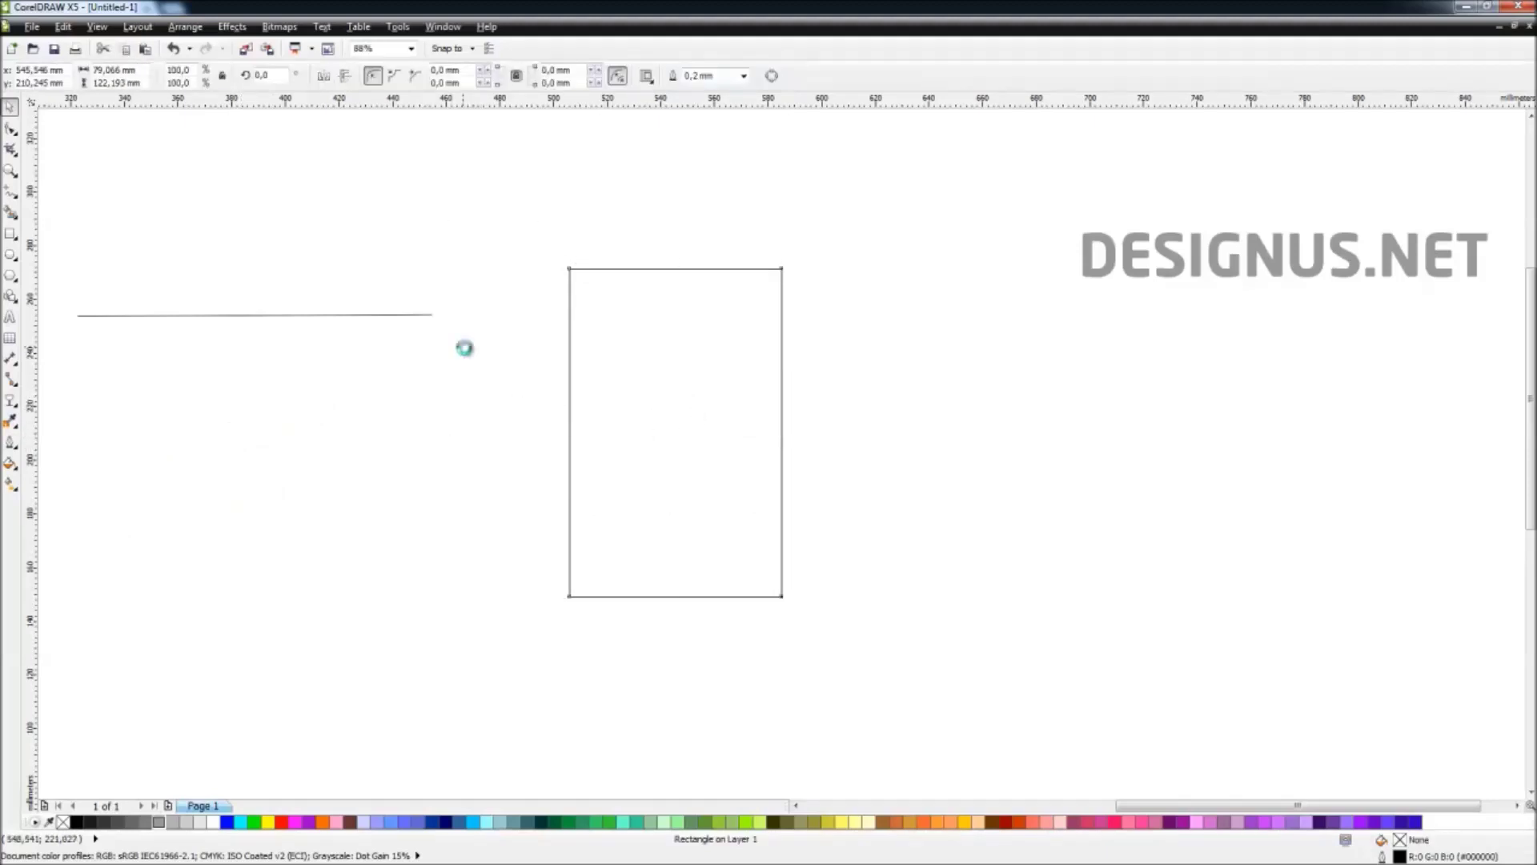
pyautogui.press('Delete')
pyautogui.click(419, 315)
pyautogui.press('Delete')
# Step: Draw a closed triangle with a horizontal base, about 60 mm high, using the Freehand tool and ending at its starting node
pyautogui.click(10, 193)
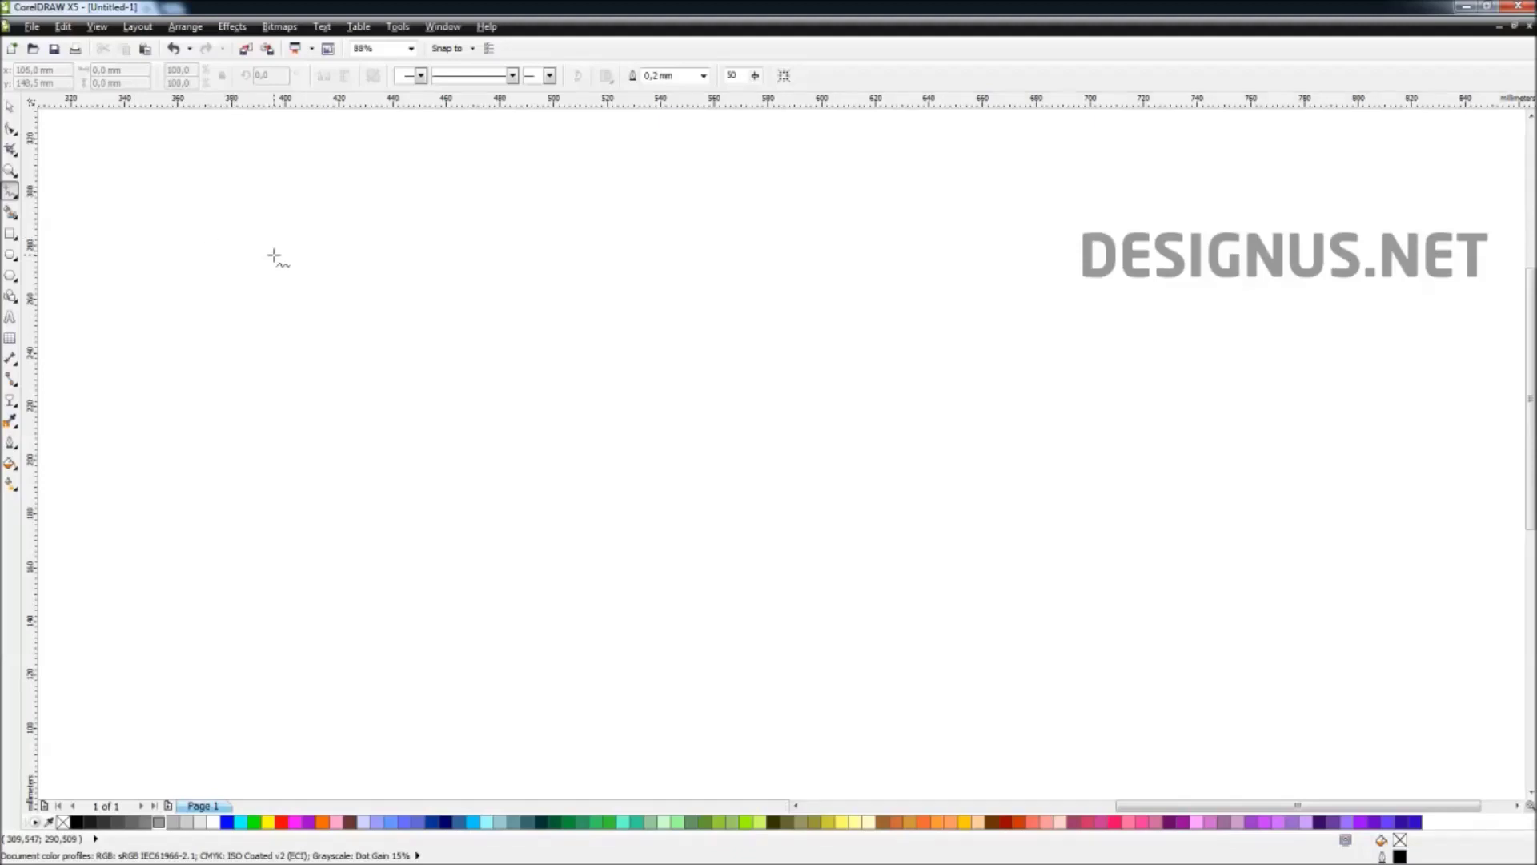
pyautogui.click(274, 254)
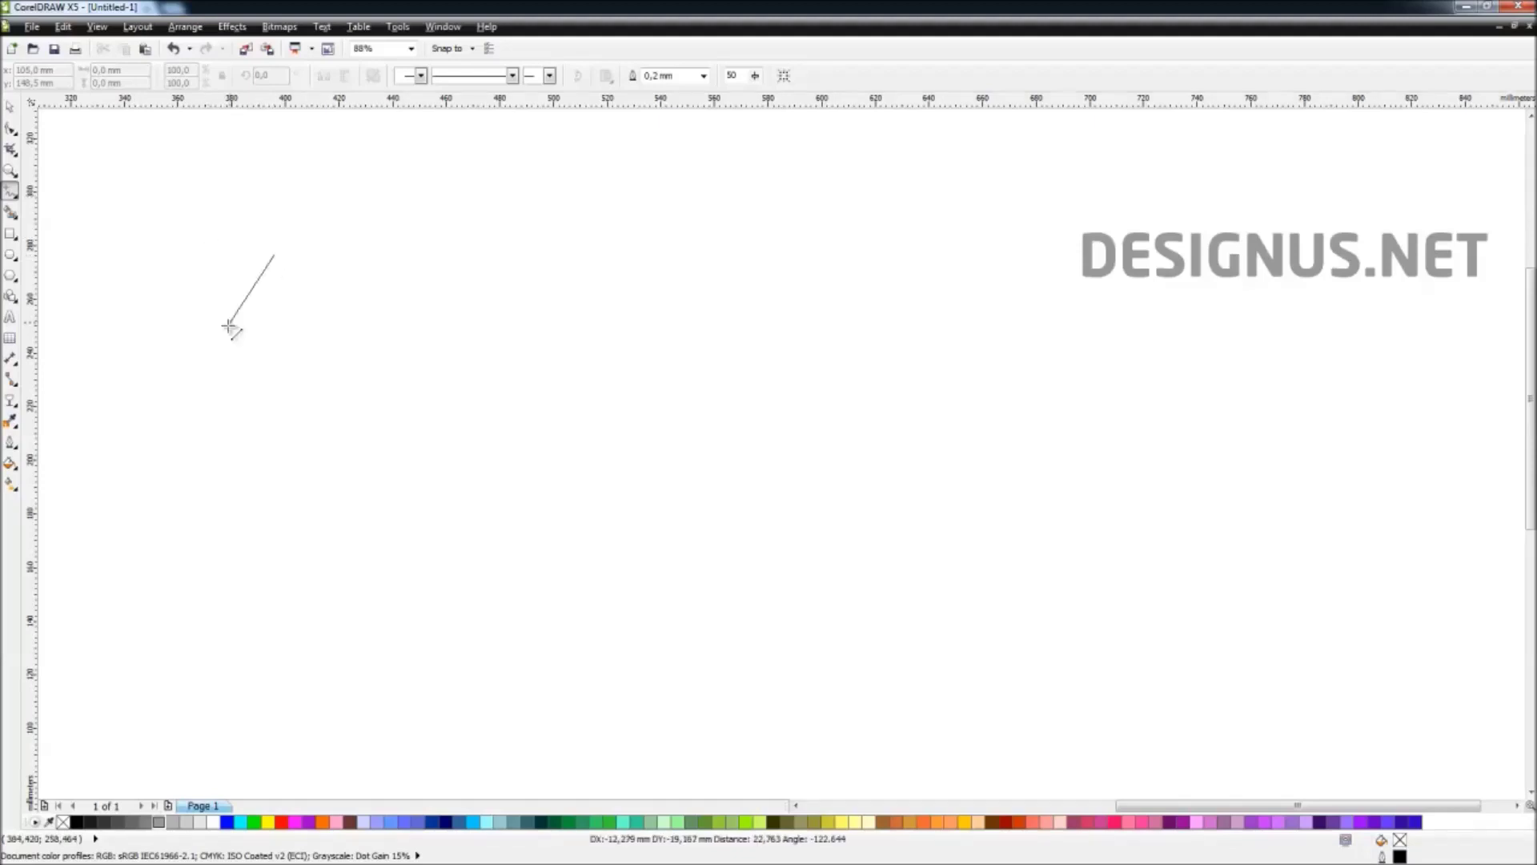
pyautogui.click(157, 420)
pyautogui.click(157, 420)
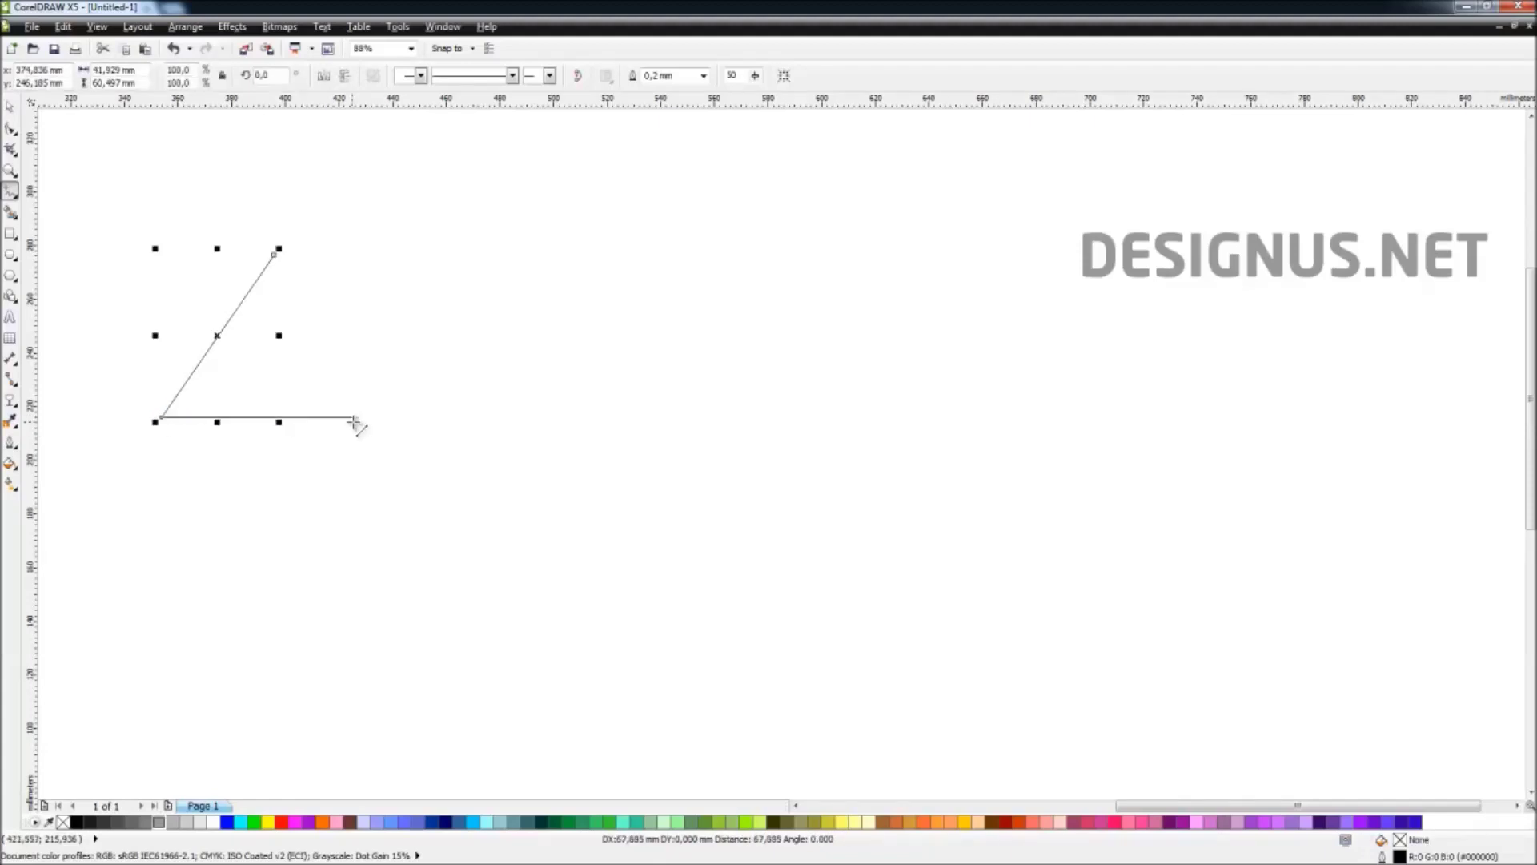
pyautogui.click(394, 418)
pyautogui.click(277, 254)
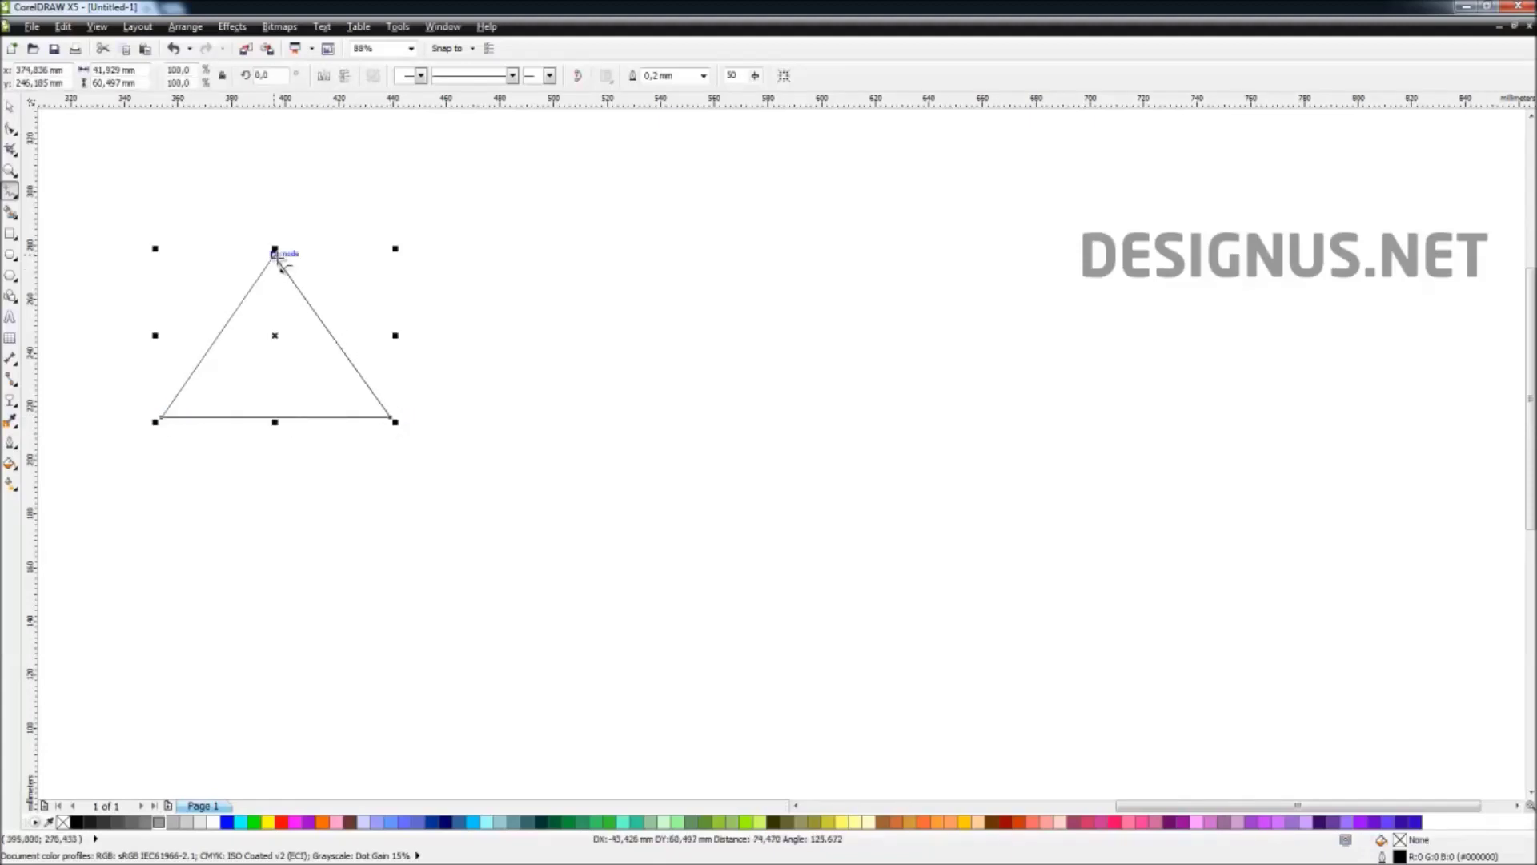
pyautogui.click(275, 253)
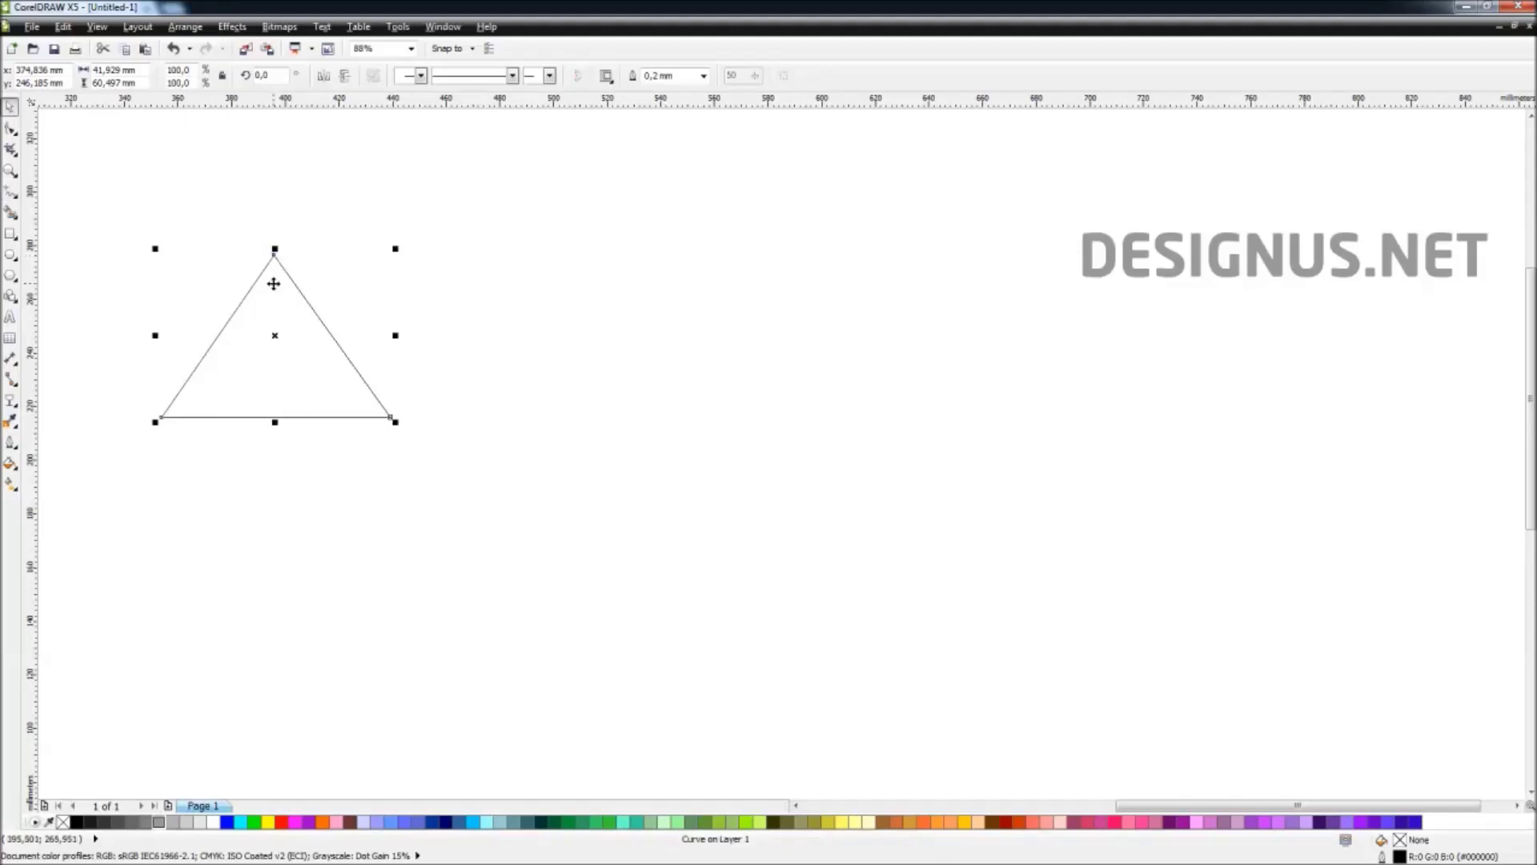
pyautogui.press('Escape')
# Step: Draw a second freehand triangle to the right, about 87 by 66 mm, ending its last side just past the starting node
pyautogui.click(8, 194)
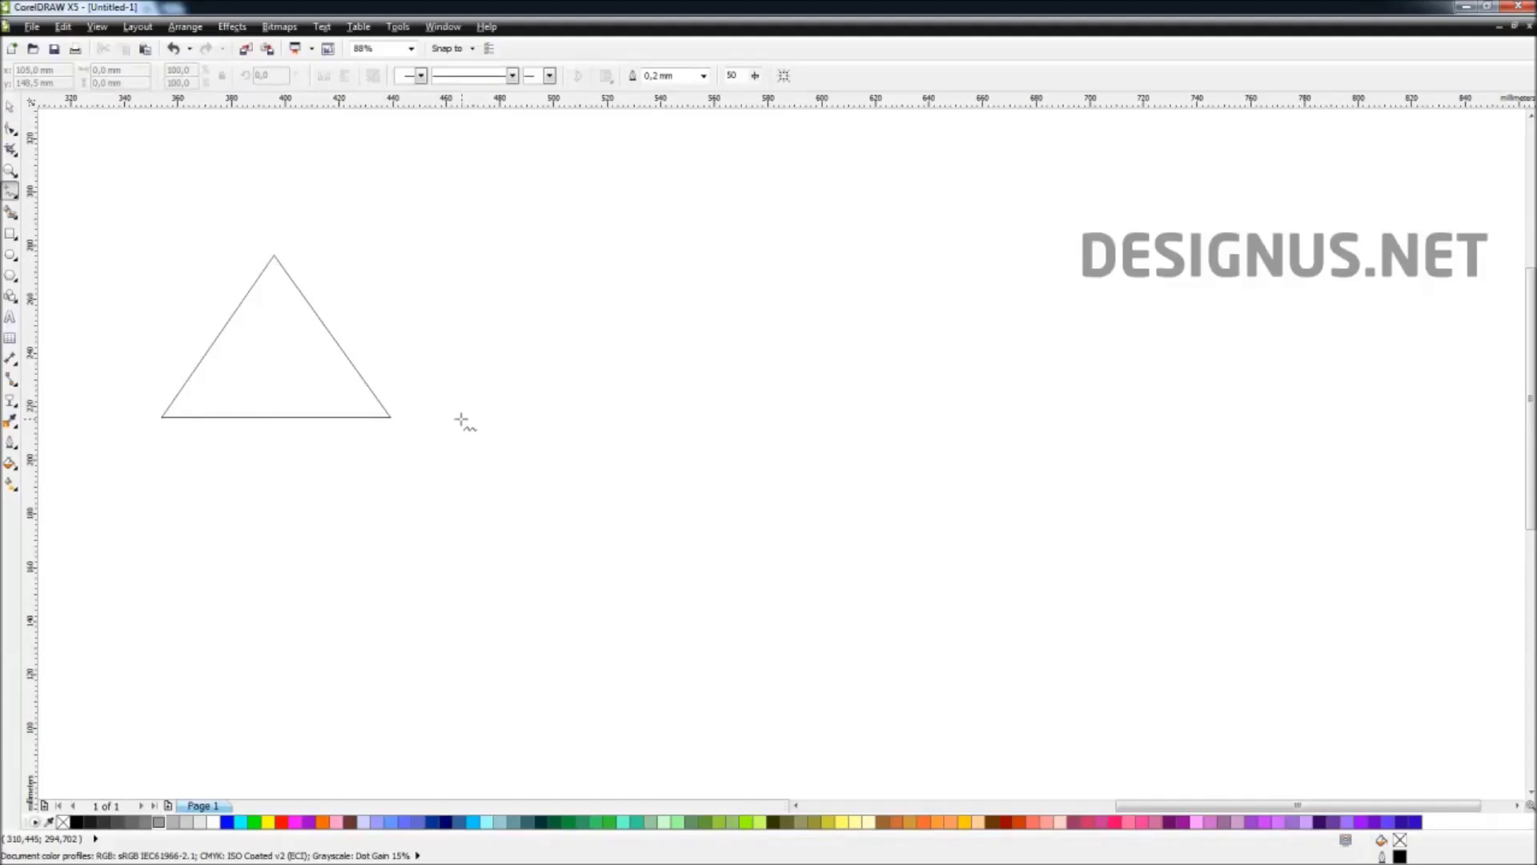
pyautogui.click(461, 418)
pyautogui.doubleClick(690, 420)
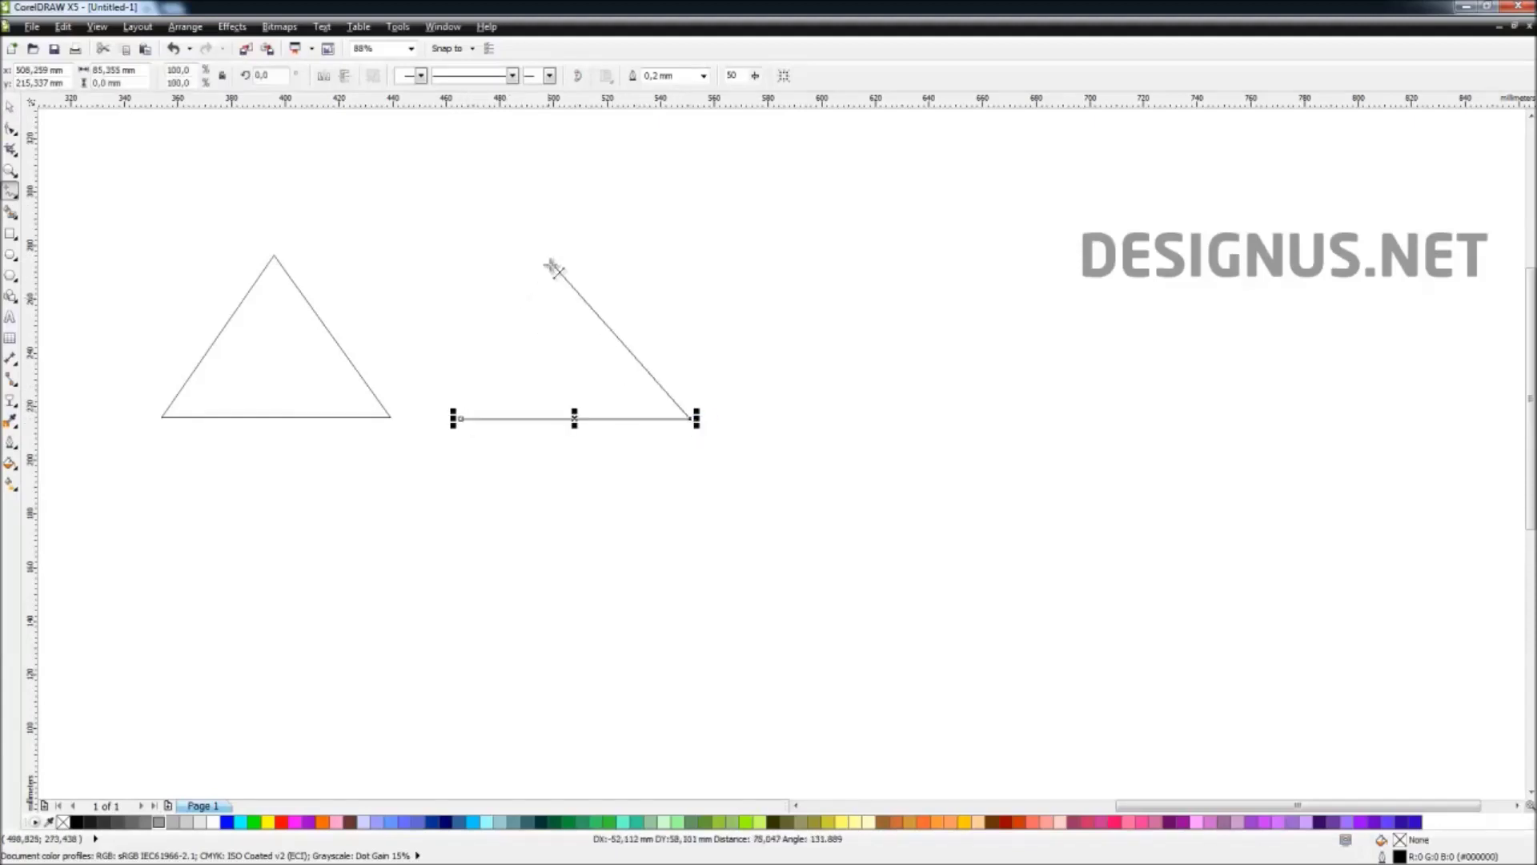
pyautogui.doubleClick(551, 249)
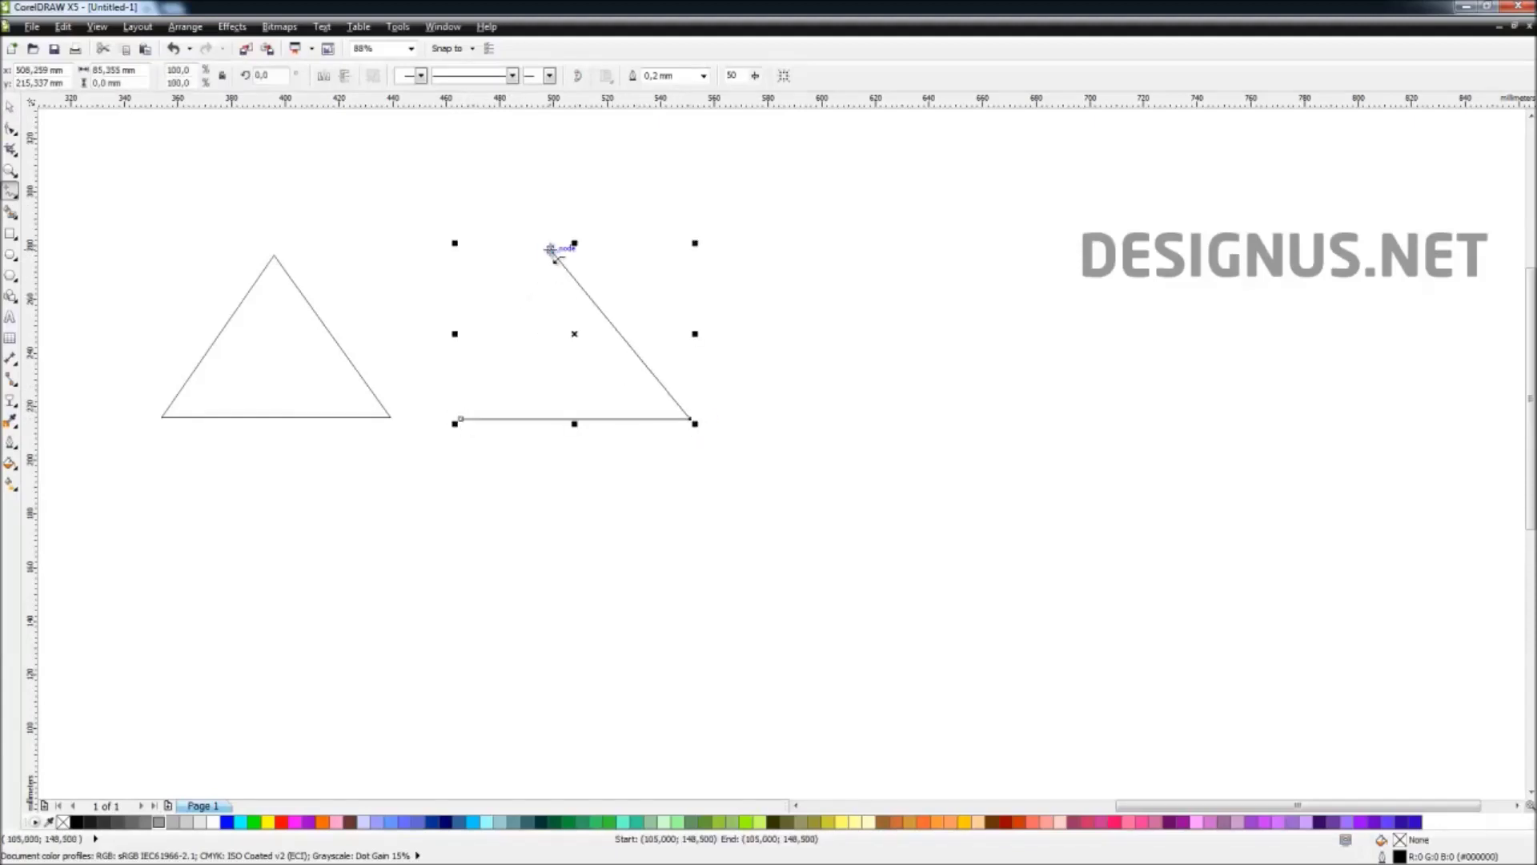
pyautogui.click(461, 418)
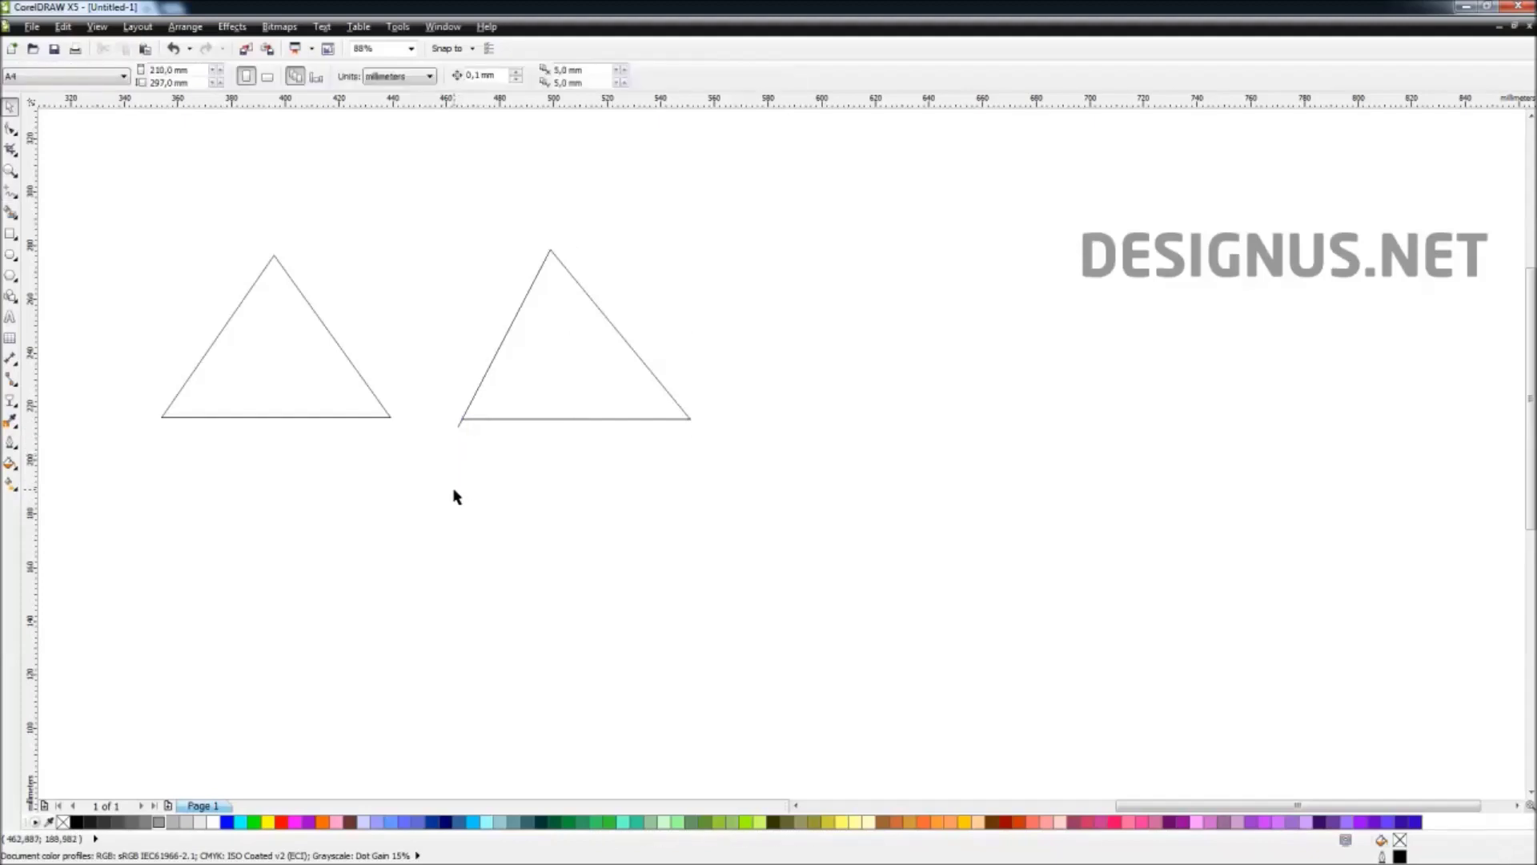
# Step: Fill the left, closed triangle with orange (#FF6600)
pyautogui.scroll(7, 462, 452)
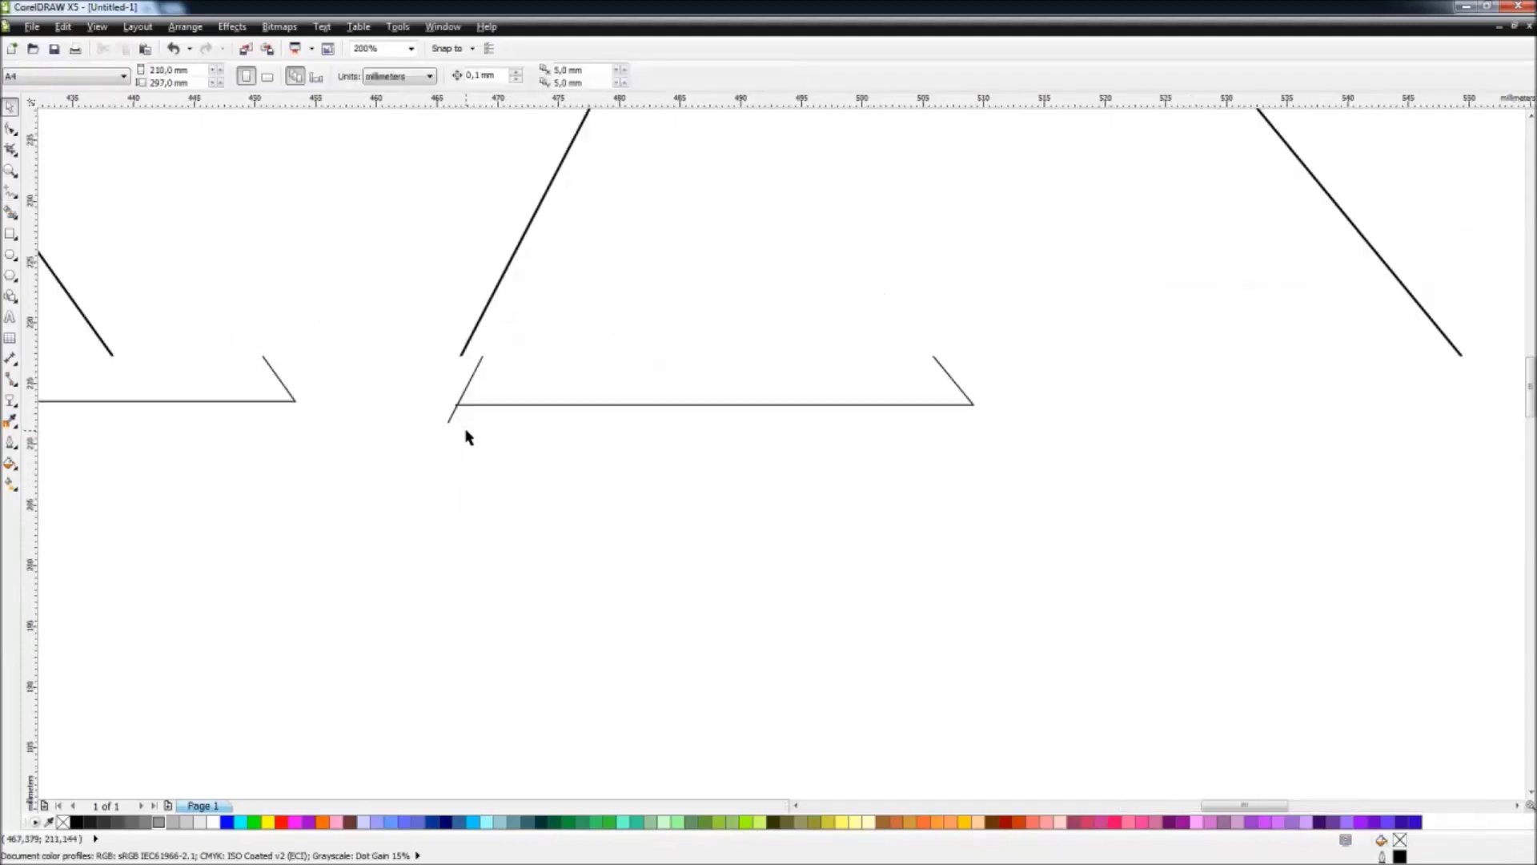
pyautogui.click(449, 356)
pyautogui.scroll(-7, 449, 356)
pyautogui.click(405, 425)
pyautogui.click(342, 358)
pyautogui.click(323, 822)
pyautogui.click(360, 482)
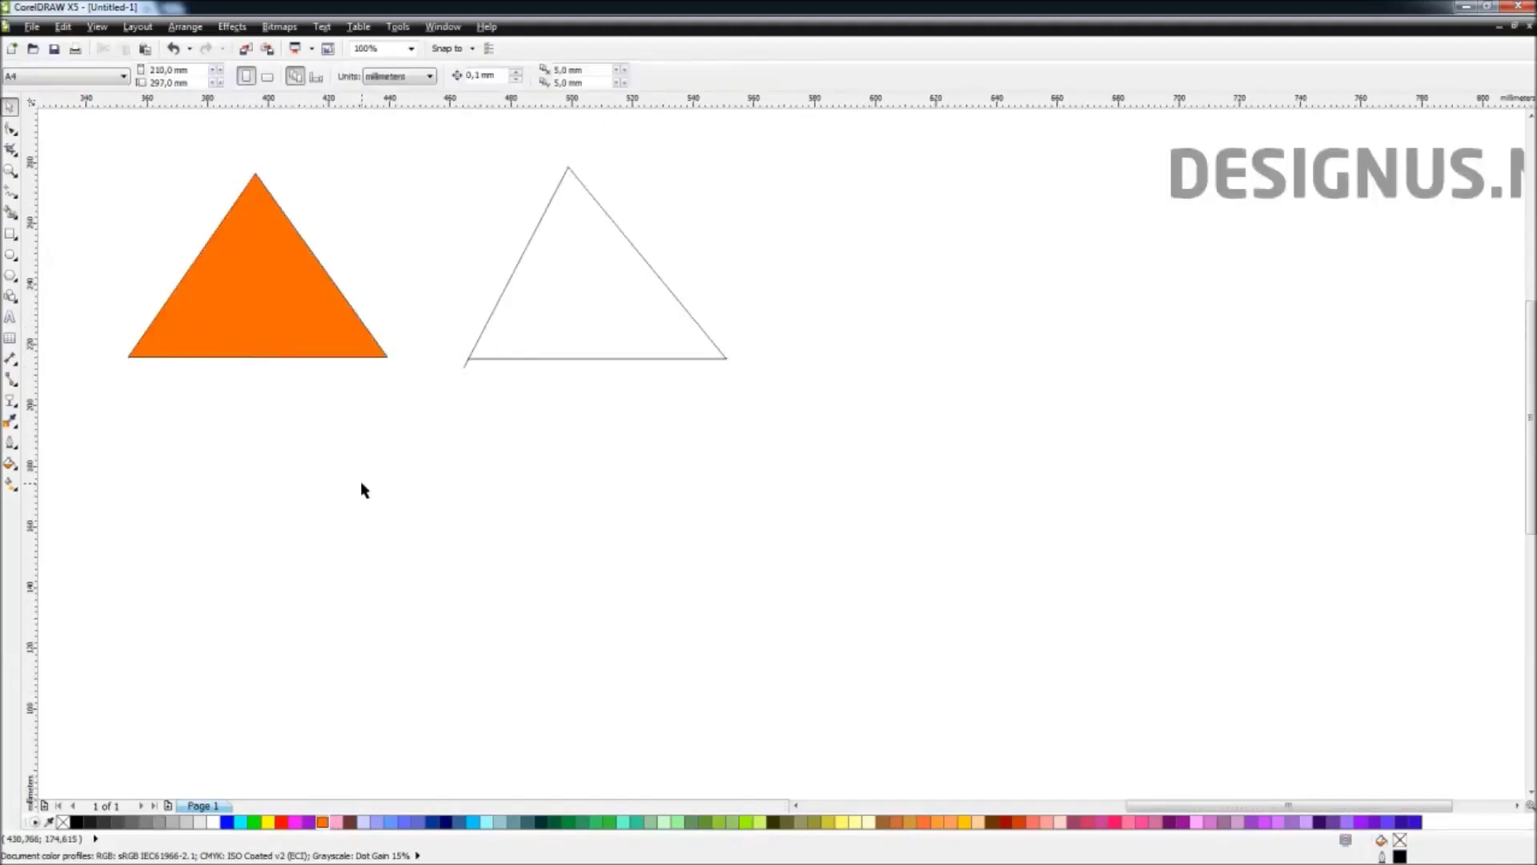
# Step: Apply the same orange fill to the right, unclosed triangle
pyautogui.click(614, 230)
pyautogui.click(323, 821)
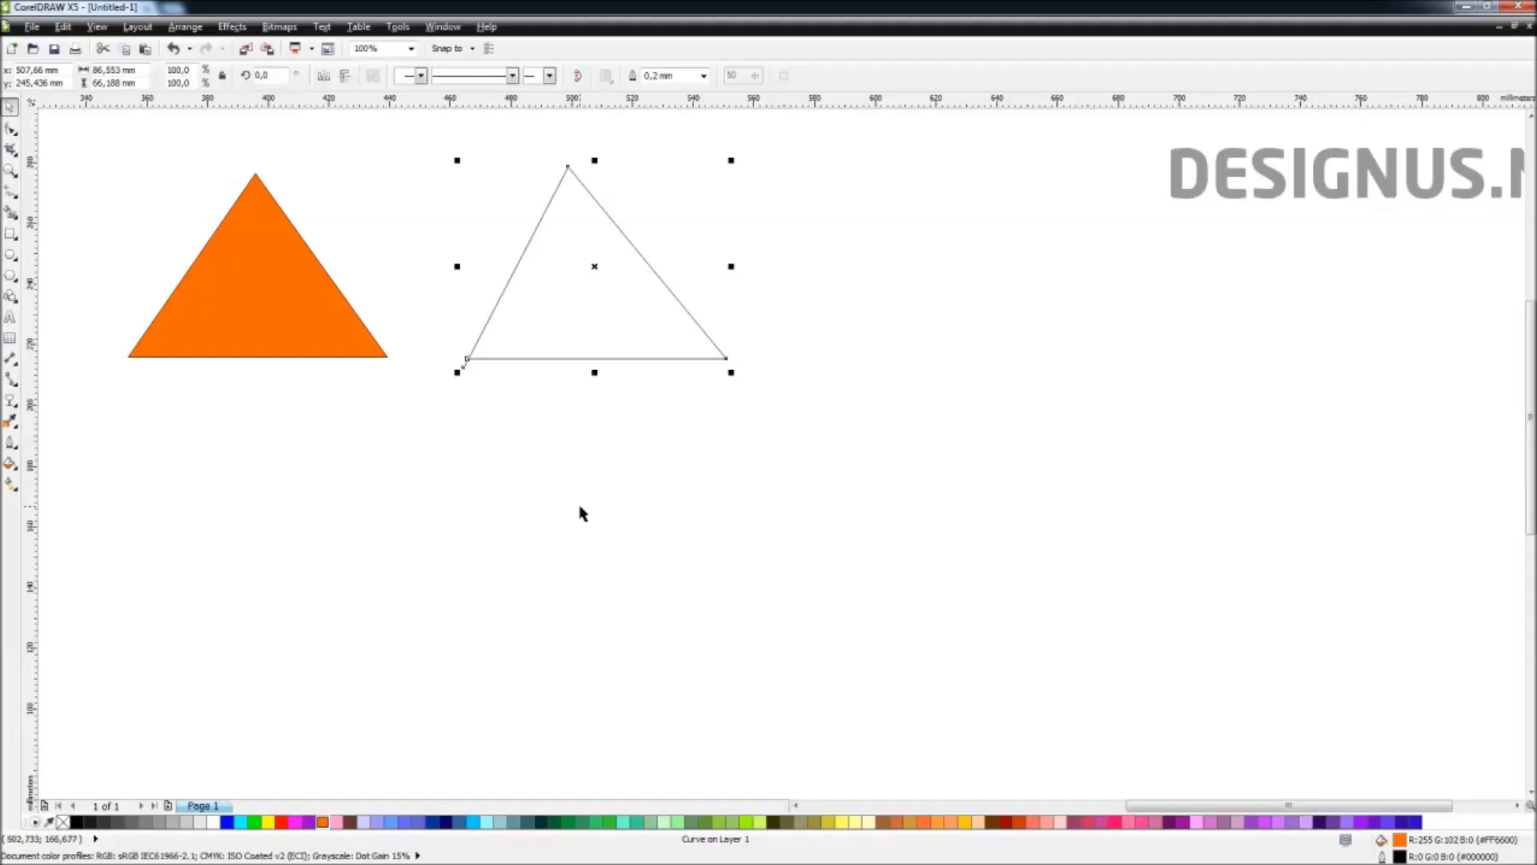
pyautogui.doubleClick(322, 822)
pyautogui.press('Escape')
# Step: Close the right triangle by moving the base's starting node onto the loose end node of its left side
pyautogui.press('F10')
pyautogui.scroll(5, 453, 340)
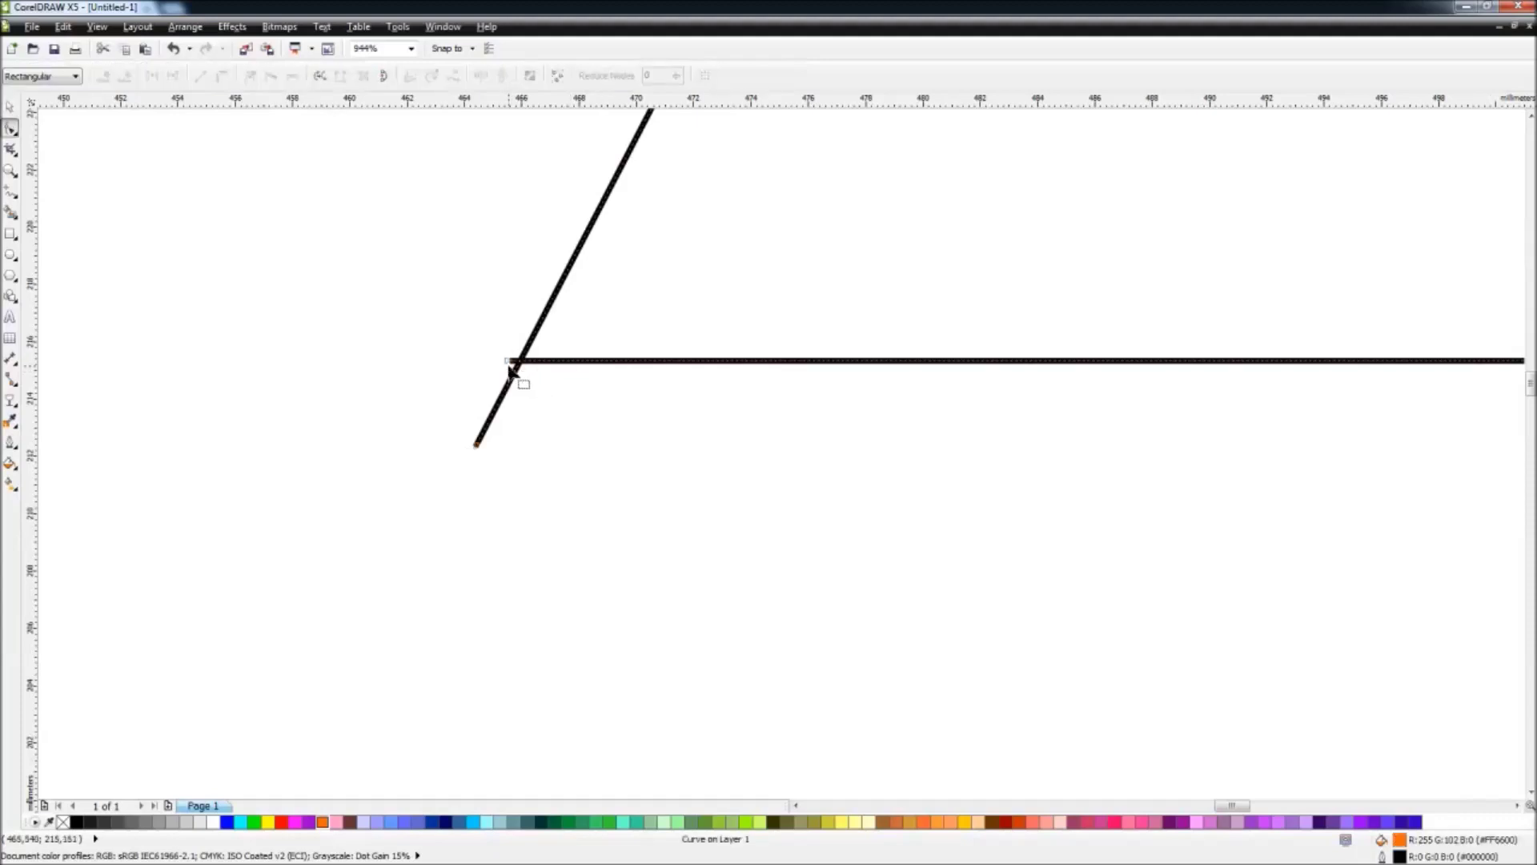
pyautogui.press('space')
pyautogui.press('F10')
pyautogui.moveTo(513, 360); pyautogui.dragTo(490, 450)
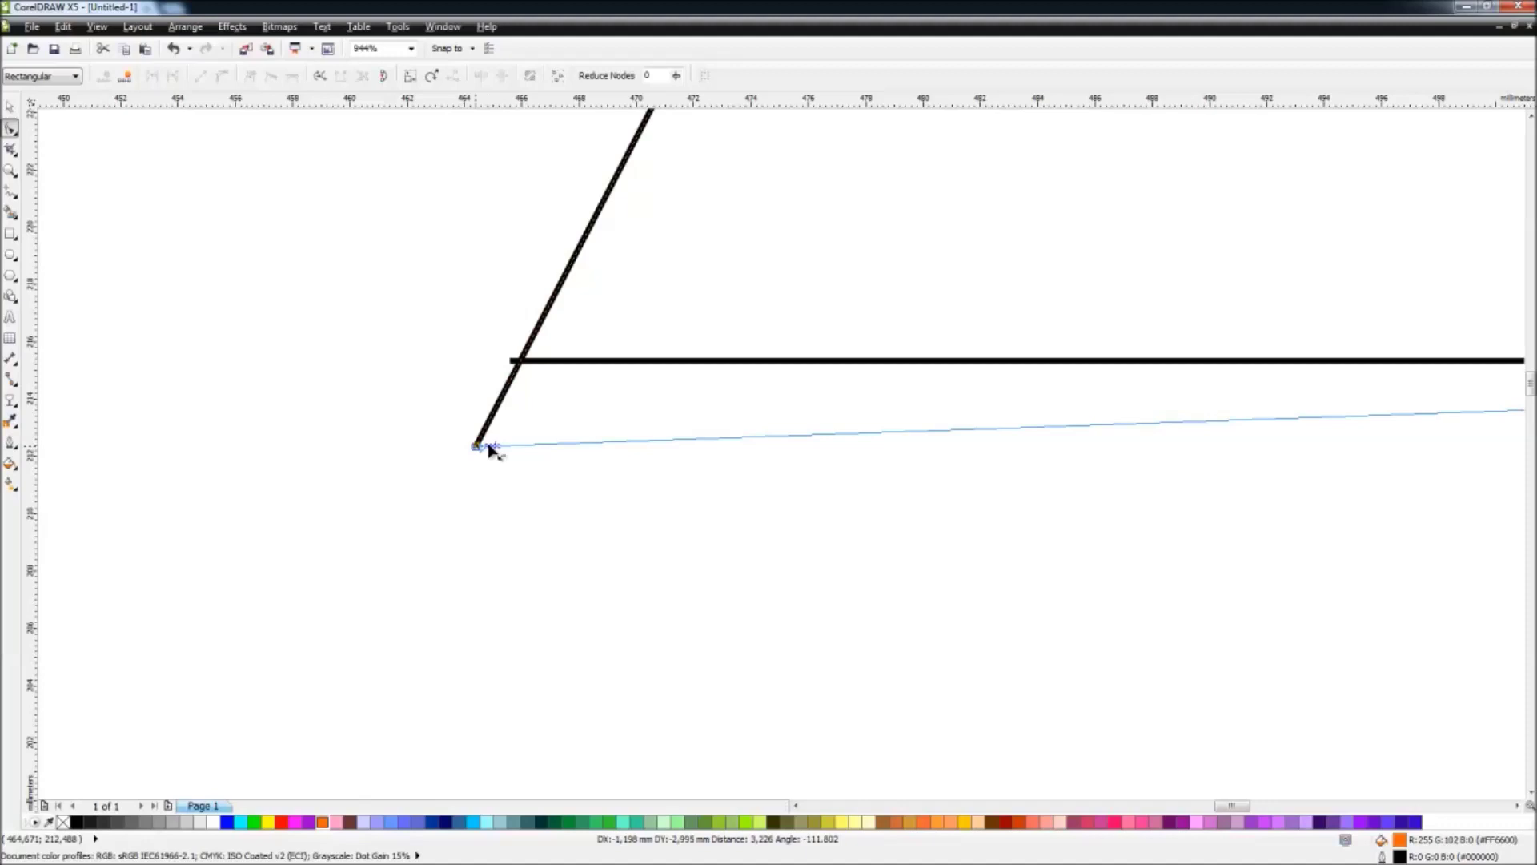
pyautogui.moveTo(491, 450); pyautogui.dragTo(482, 451)
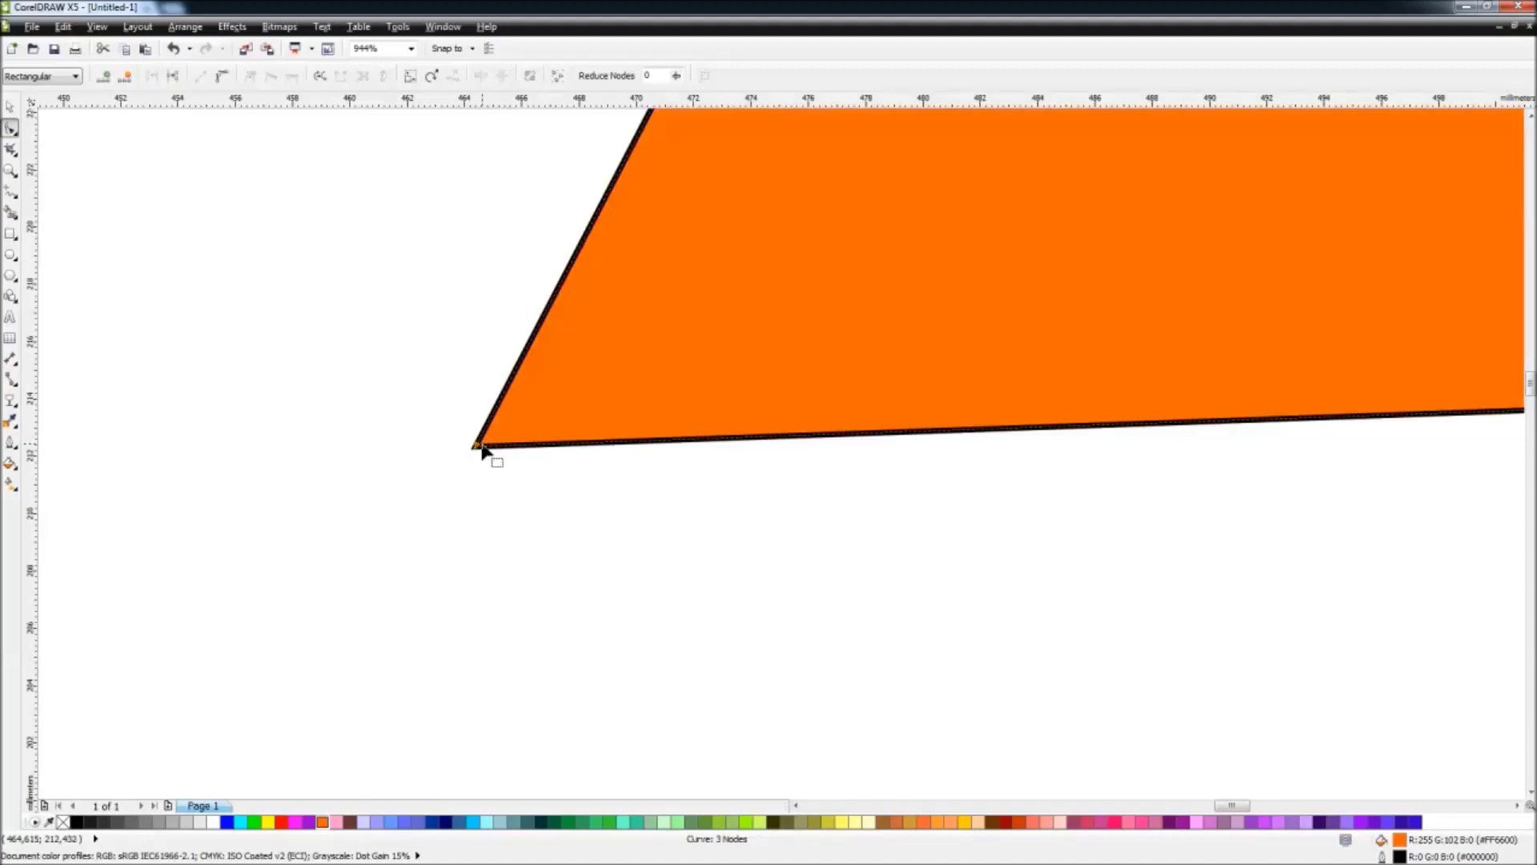
pyautogui.scroll(-6, 483, 451)
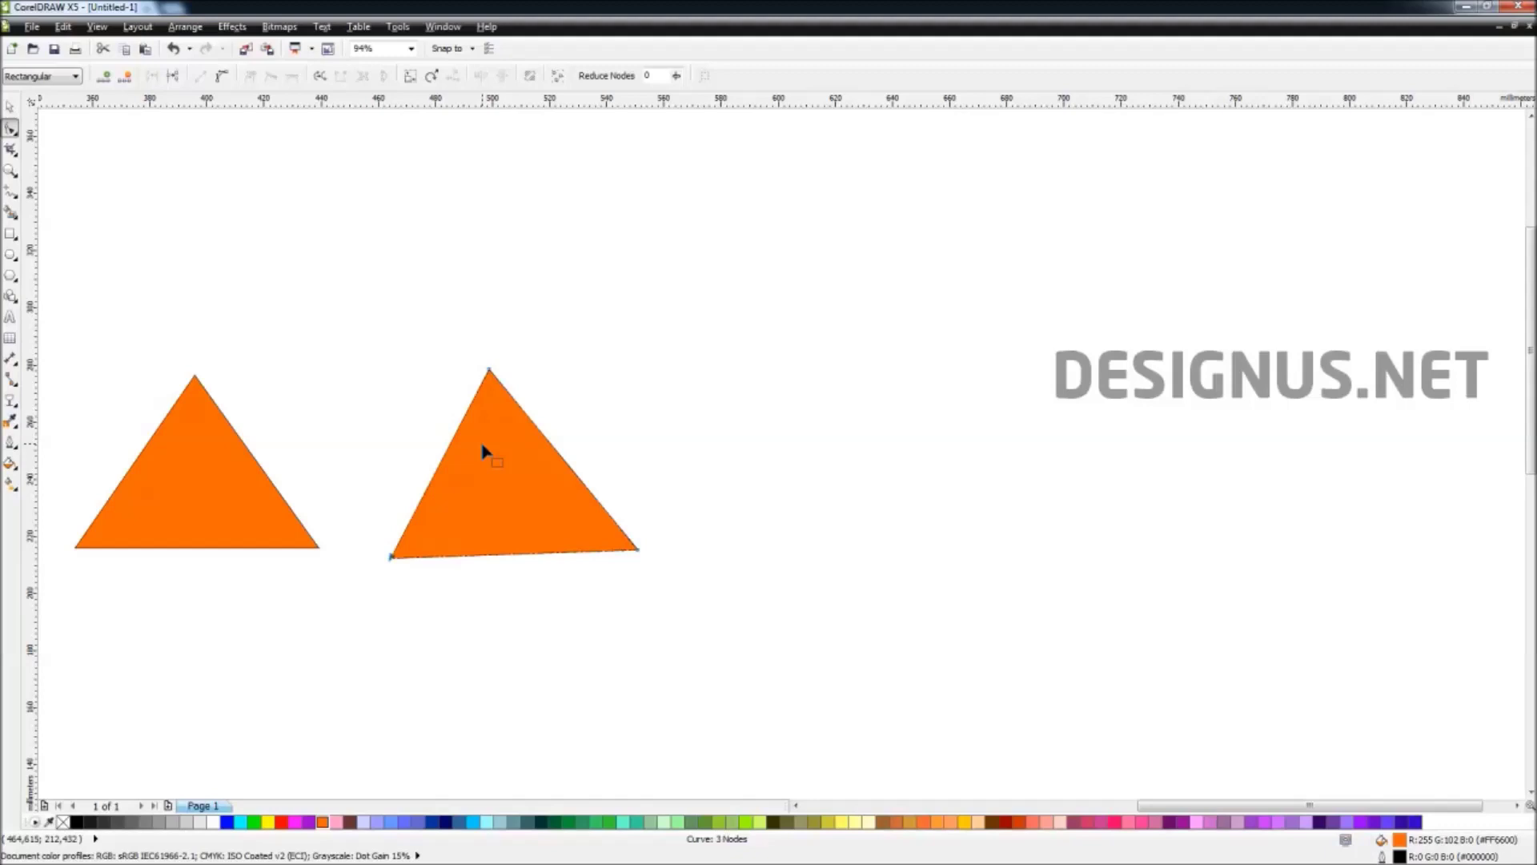
# Step: Draw a third closed triangle, about 64 by 74 mm, right of the others with the Freehand tool
pyautogui.press('F5')
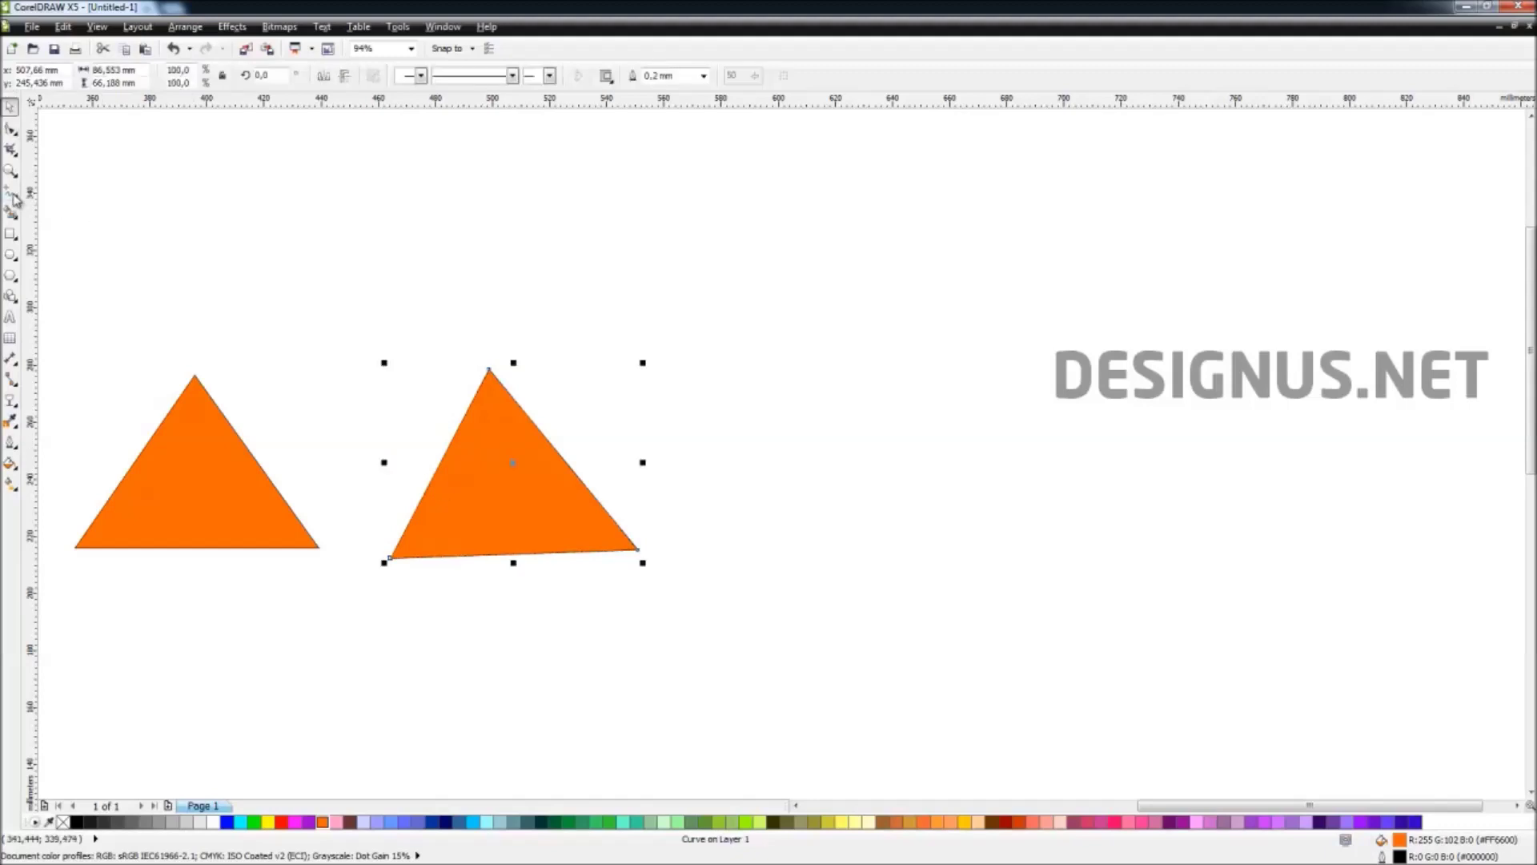
pyautogui.click(683, 538)
pyautogui.doubleClick(755, 344)
pyautogui.doubleClick(870, 554)
pyautogui.click(683, 536)
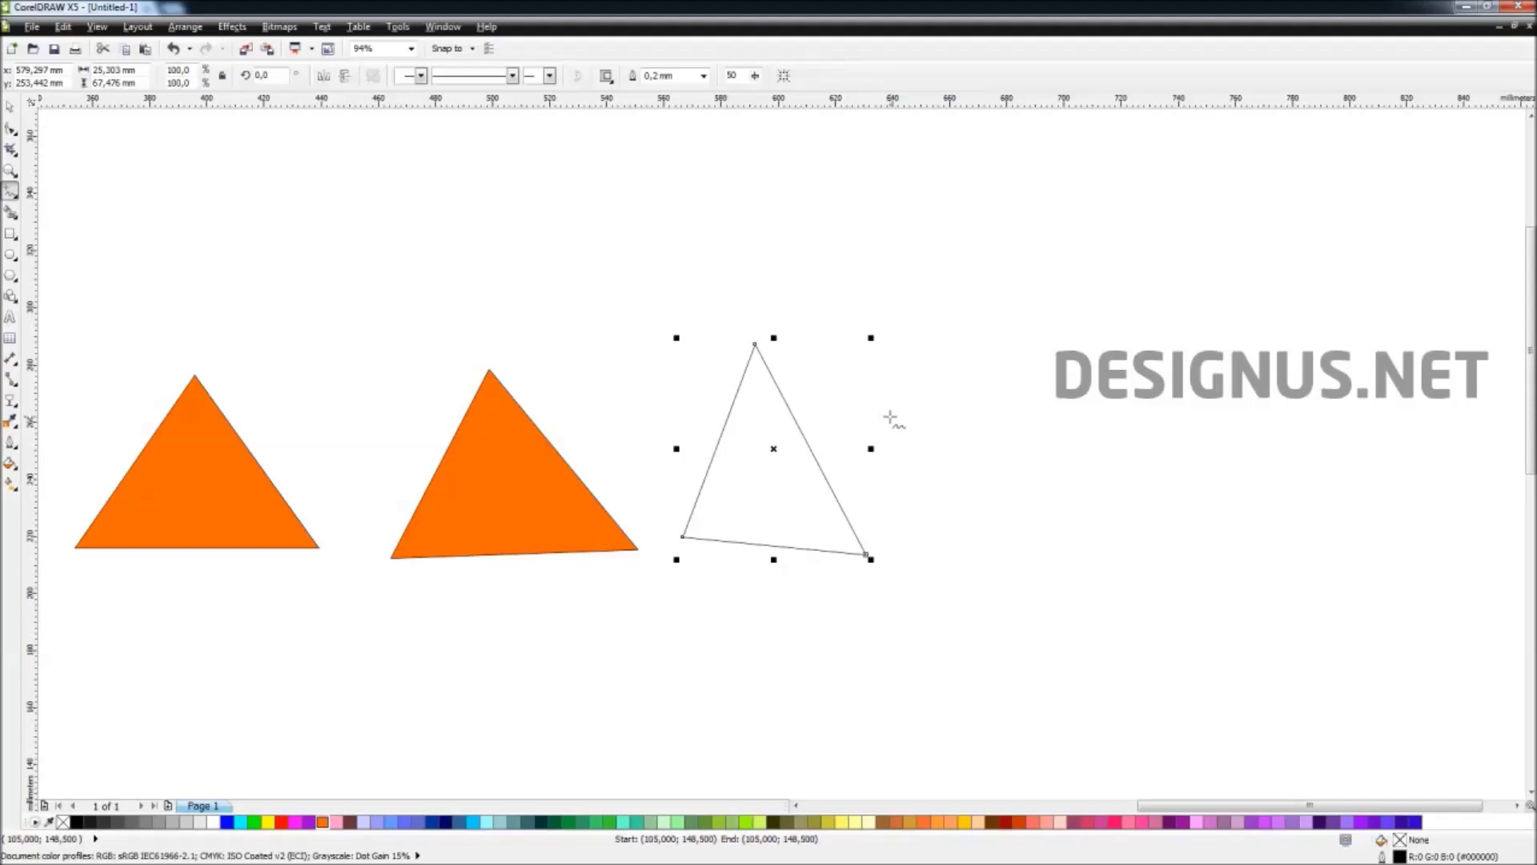
# Step: Delete the new unfilled triangle and both orange triangles
pyautogui.press('Delete')
pyautogui.press('space')
pyautogui.click(456, 439)
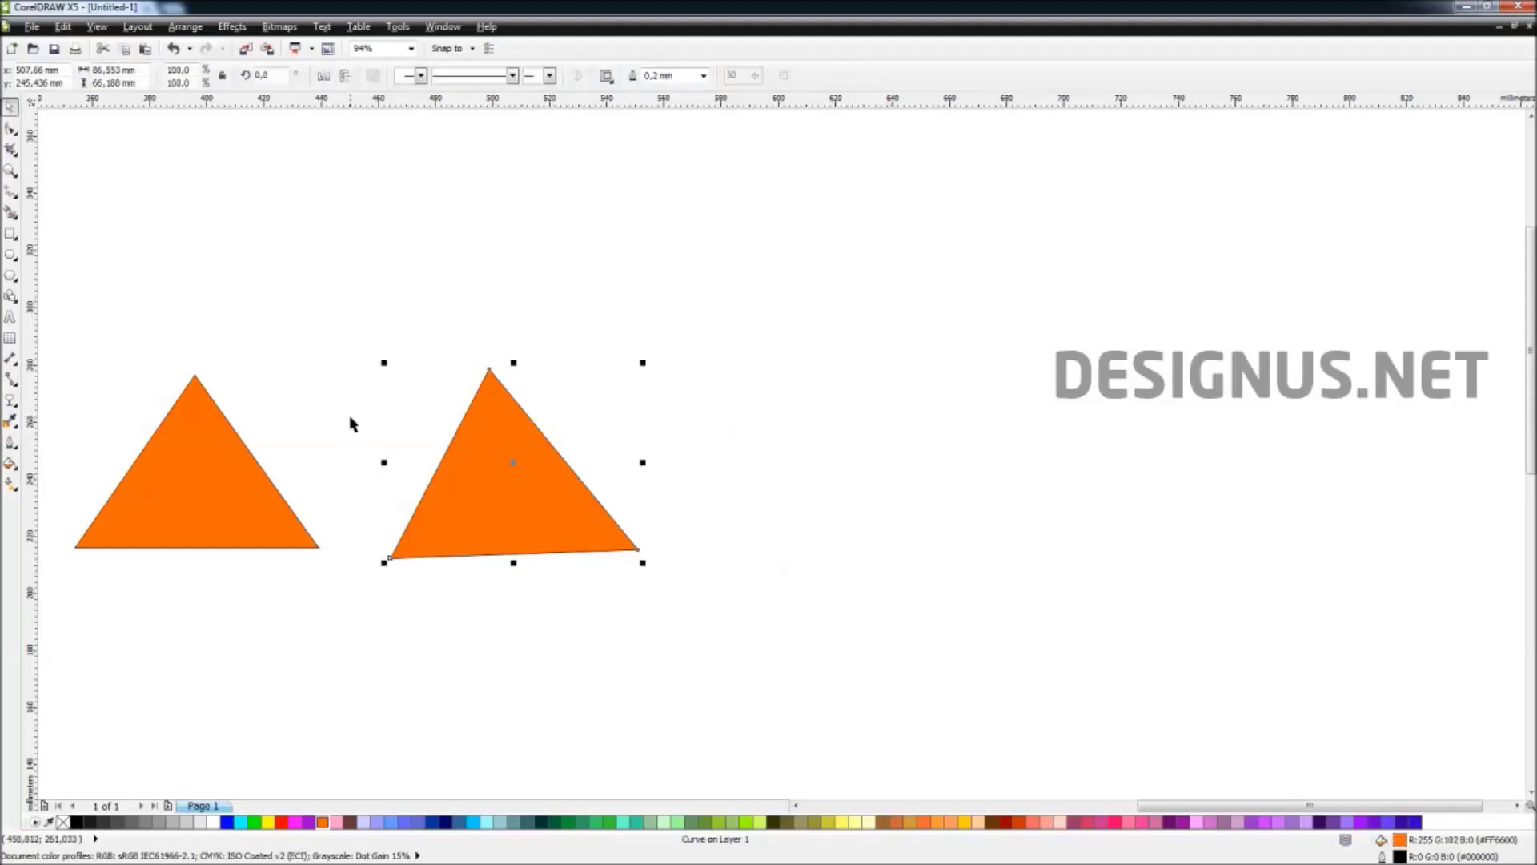
pyautogui.press('Delete')
pyautogui.press('Tab')
pyautogui.press('Delete')
# Step: Draw a gently descending straight line, about 60 mm wide, using the 2-Point Line tool in its plain line mode
pyautogui.click(17, 202)
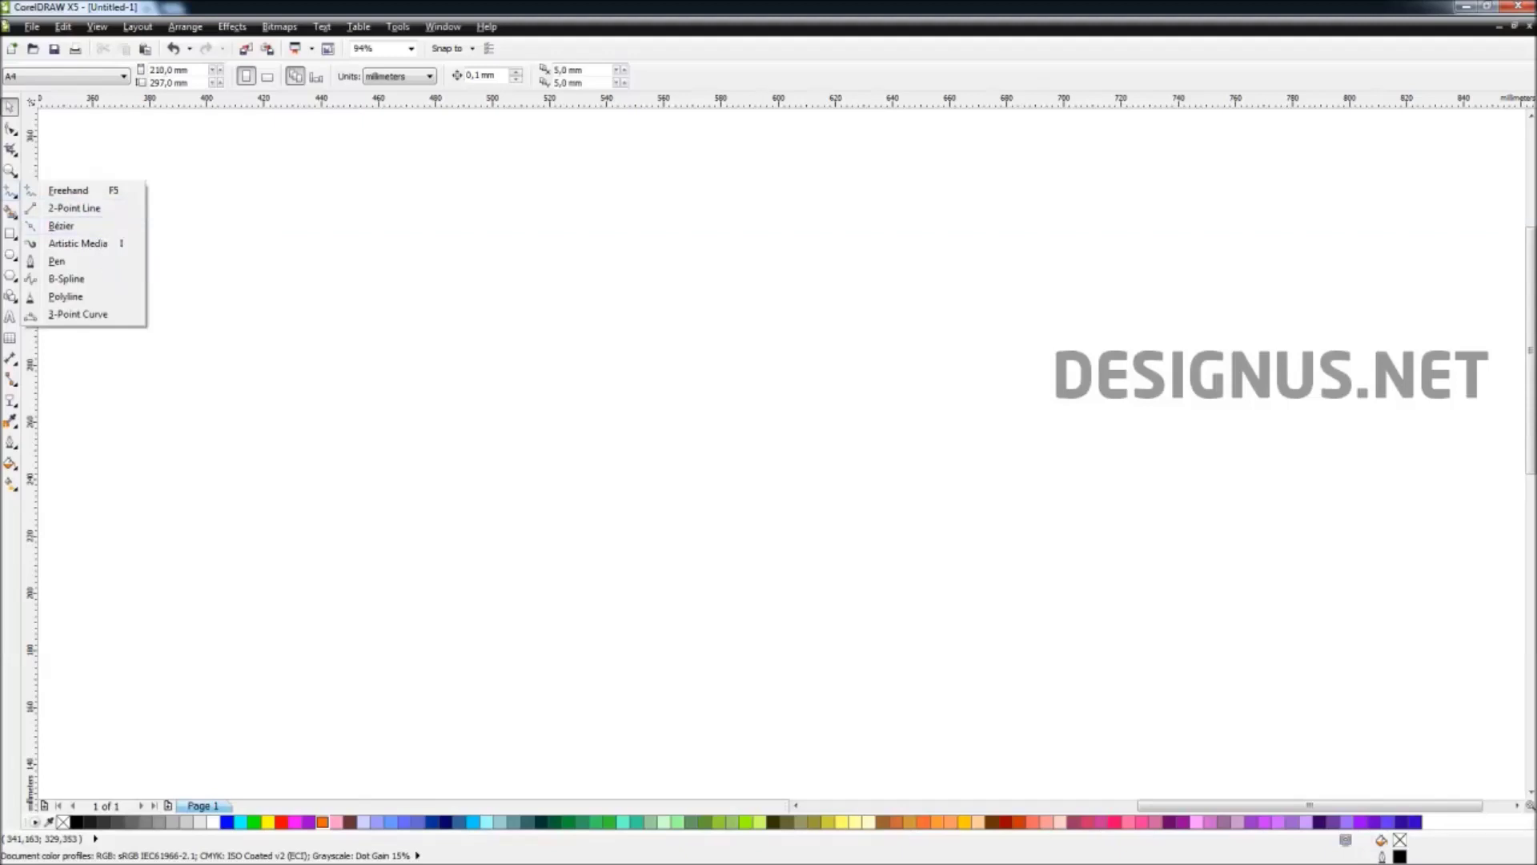
pyautogui.click(103, 227)
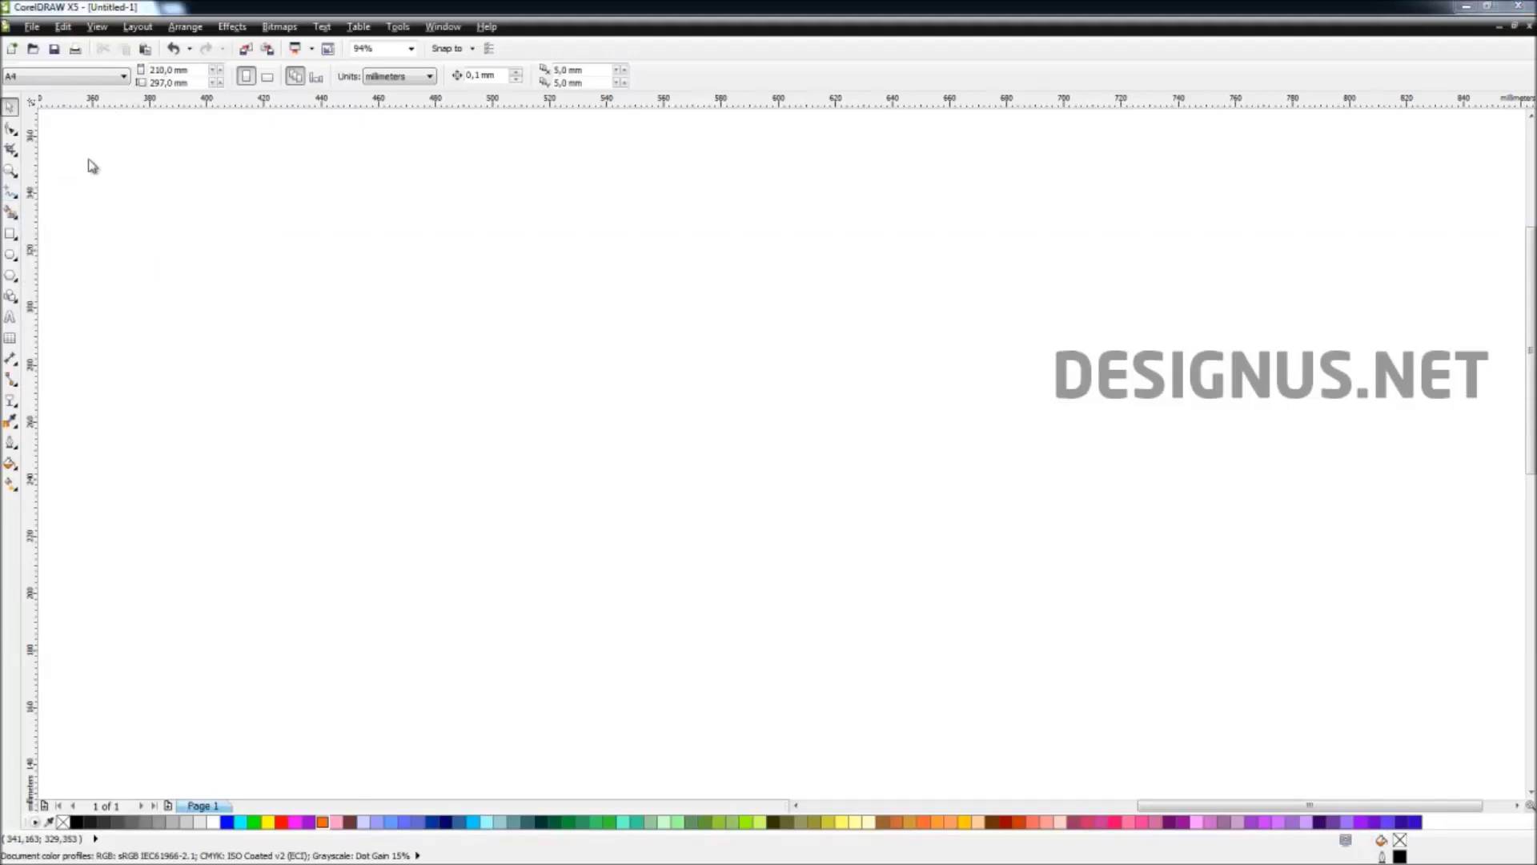
pyautogui.click(18, 205)
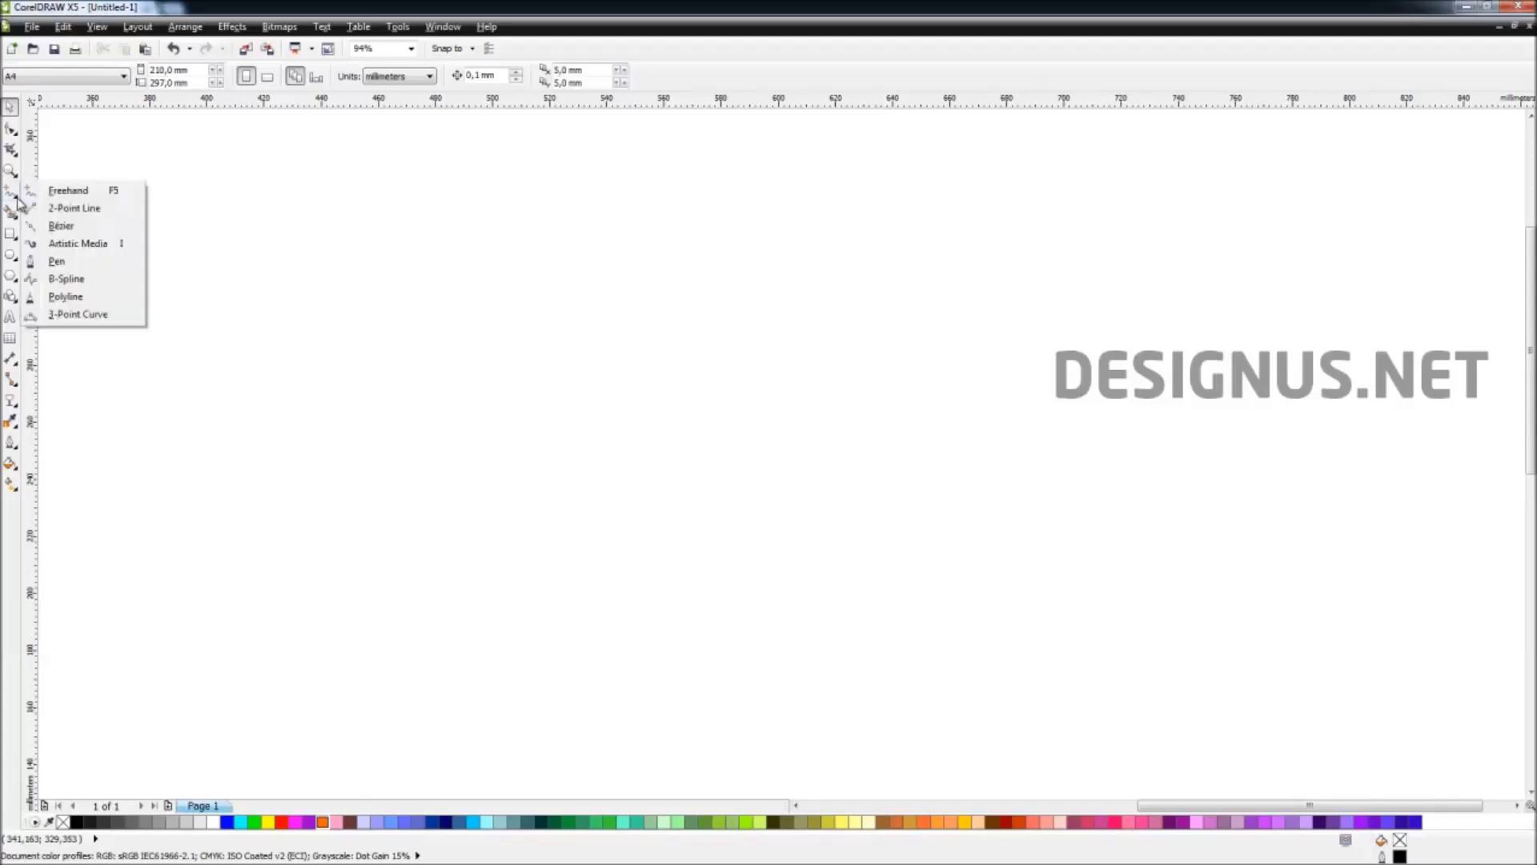
pyautogui.click(74, 208)
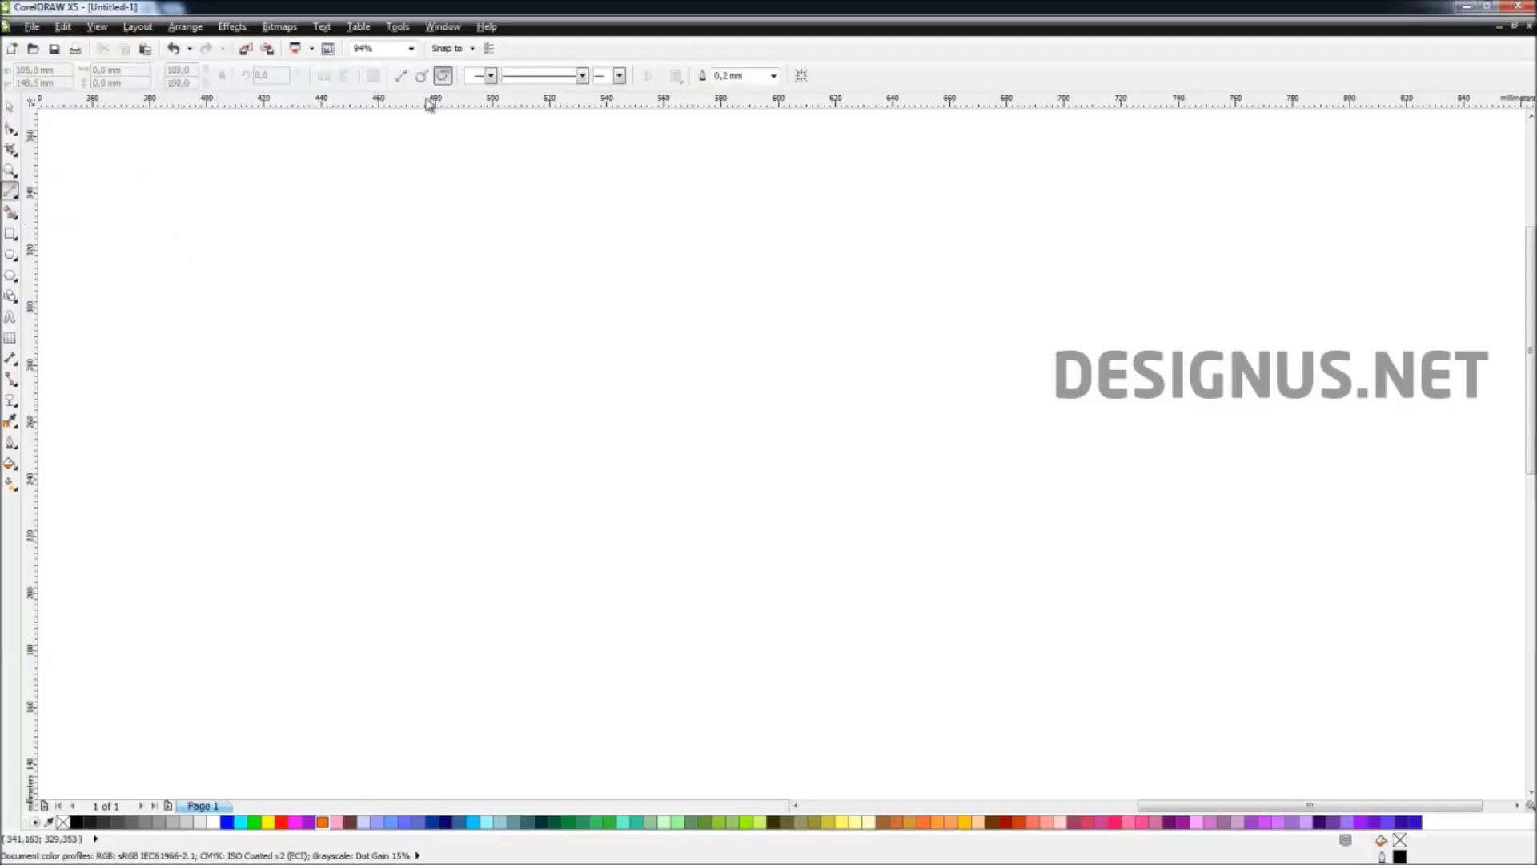
pyautogui.click(401, 76)
pyautogui.moveTo(171, 282); pyautogui.dragTo(343, 325)
pyautogui.press('Escape')
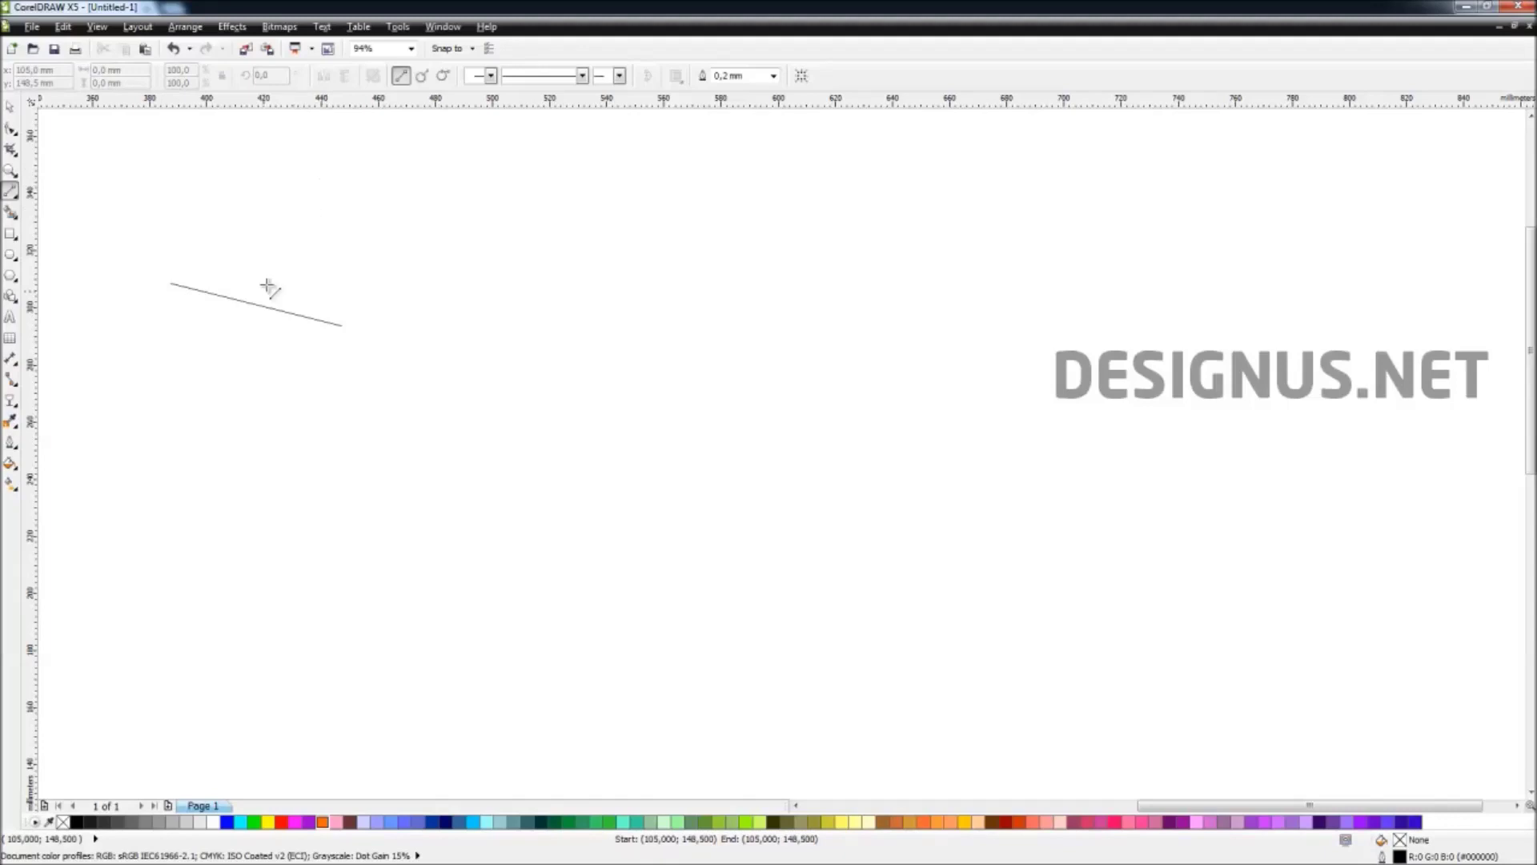
# Step: Delete the descending line and return to the 2-Point Line tool
pyautogui.press('space')
pyautogui.click(226, 297)
pyautogui.press('Delete')
pyautogui.press('space')
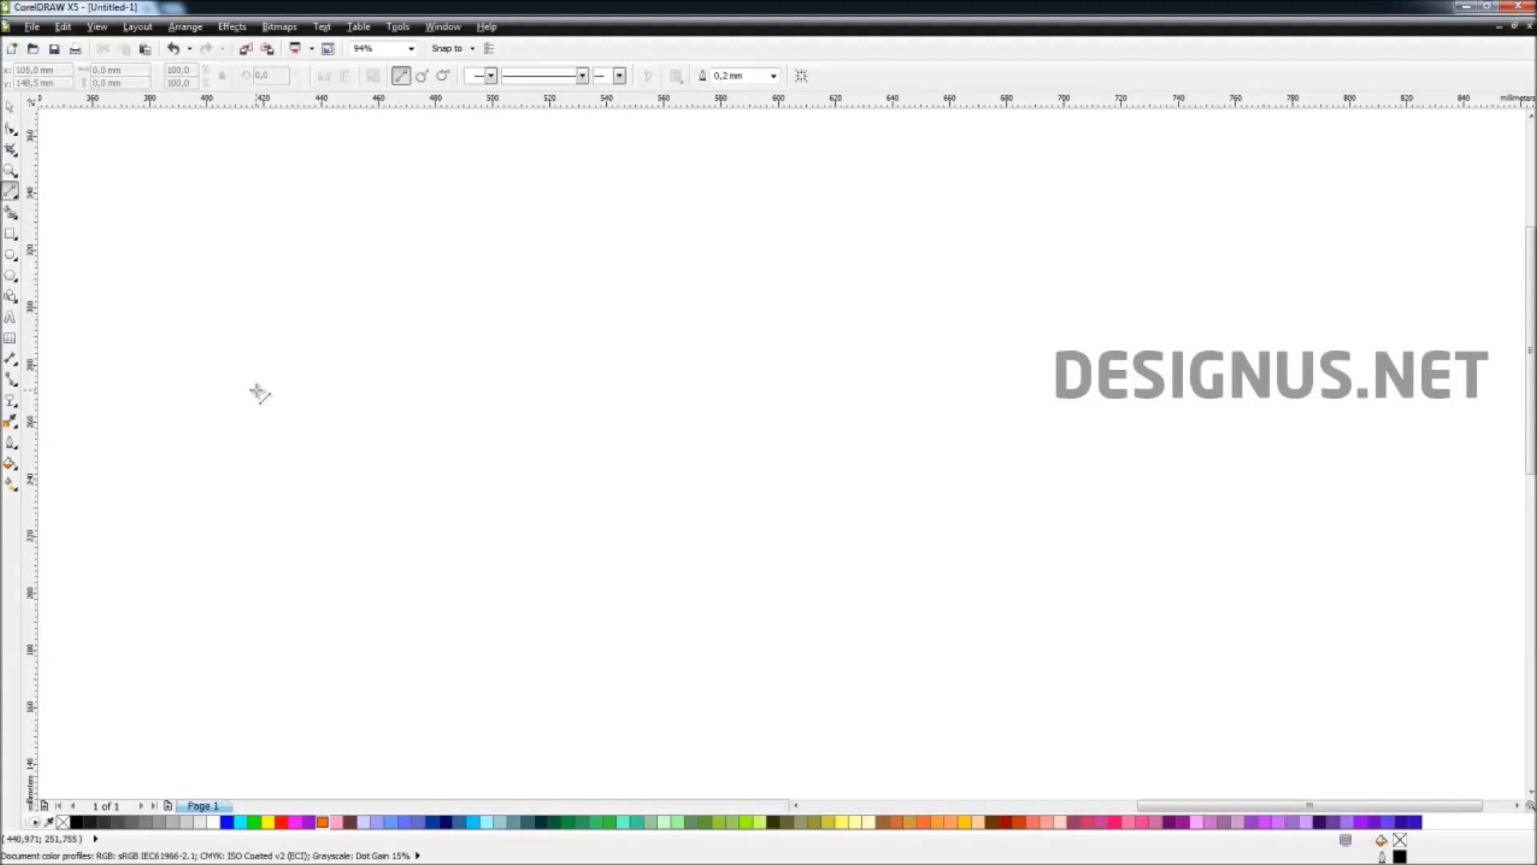
# Step: Draw a connected zigzag, several short separate segments and a nearly horizontal line about 172 mm wide with the 2-Point Line tool
pyautogui.moveTo(124, 238)
pyautogui.mouseDown()
pyautogui.moveTo(628, 302)
pyautogui.moveTo(223, 488)
pyautogui.moveTo(250, 189)
pyautogui.moveTo(536, 220)
pyautogui.moveTo(303, 480)
pyautogui.moveTo(681, 365)
pyautogui.moveTo(669, 200)
pyautogui.moveTo(774, 339)
pyautogui.mouseUp()
pyautogui.moveTo(786, 452); pyautogui.dragTo(749, 555)
pyautogui.moveTo(534, 565); pyautogui.dragTo(400, 581)
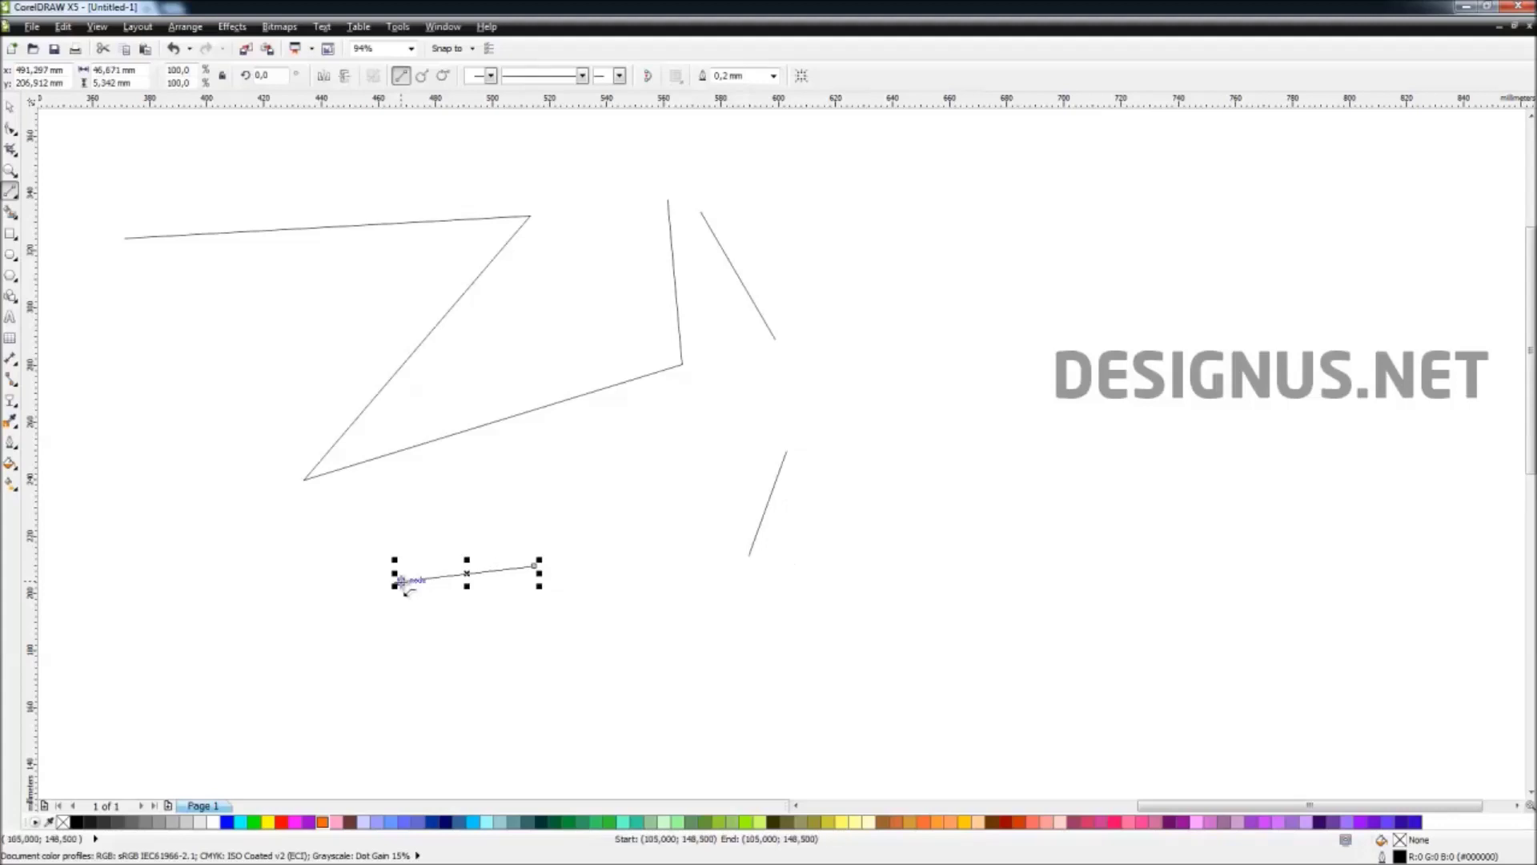
pyautogui.moveTo(801, 204); pyautogui.dragTo(1292, 235)
# Step: Draw a perpendicular 2-point line down from the long line, and a second perpendicular, about 35 mm long, off that one
pyautogui.click(421, 76)
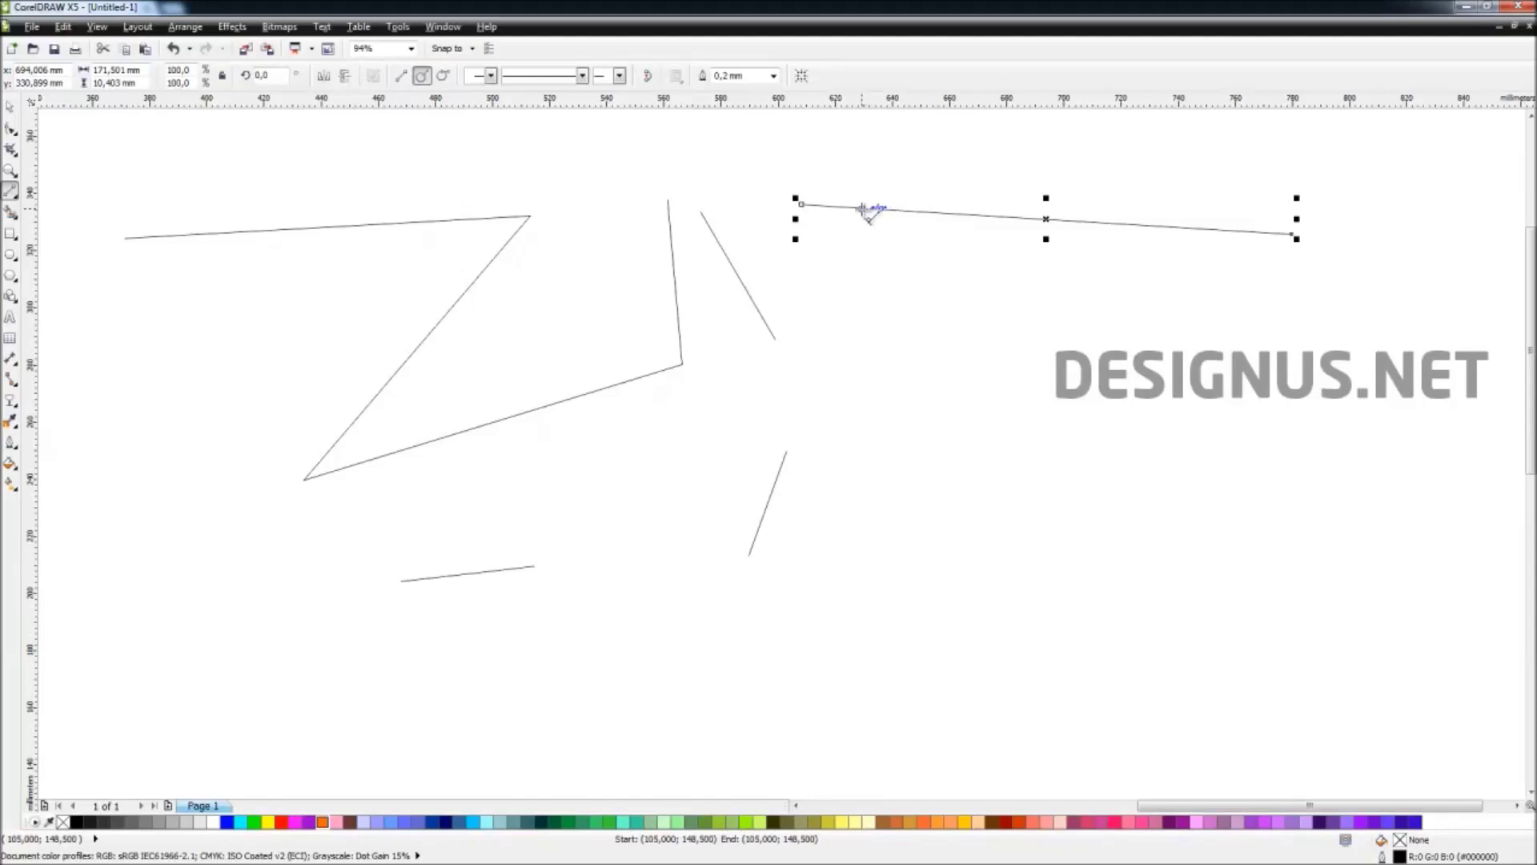
pyautogui.moveTo(863, 209); pyautogui.dragTo(853, 436)
pyautogui.moveTo(857, 337)
pyautogui.mouseDown()
pyautogui.moveTo(881, 377)
pyautogui.moveTo(1019, 368)
pyautogui.moveTo(1122, 274)
pyautogui.moveTo(1143, 337)
pyautogui.moveTo(1084, 192)
pyautogui.moveTo(953, 233)
pyautogui.moveTo(885, 178)
pyautogui.moveTo(843, 396)
pyautogui.moveTo(808, 150)
pyautogui.moveTo(845, 254)
pyautogui.moveTo(788, 302)
pyautogui.moveTo(554, 407)
pyautogui.moveTo(762, 439)
pyautogui.moveTo(797, 317)
pyautogui.moveTo(834, 333)
pyautogui.moveTo(764, 362)
pyautogui.moveTo(761, 247)
pyautogui.mouseUp()
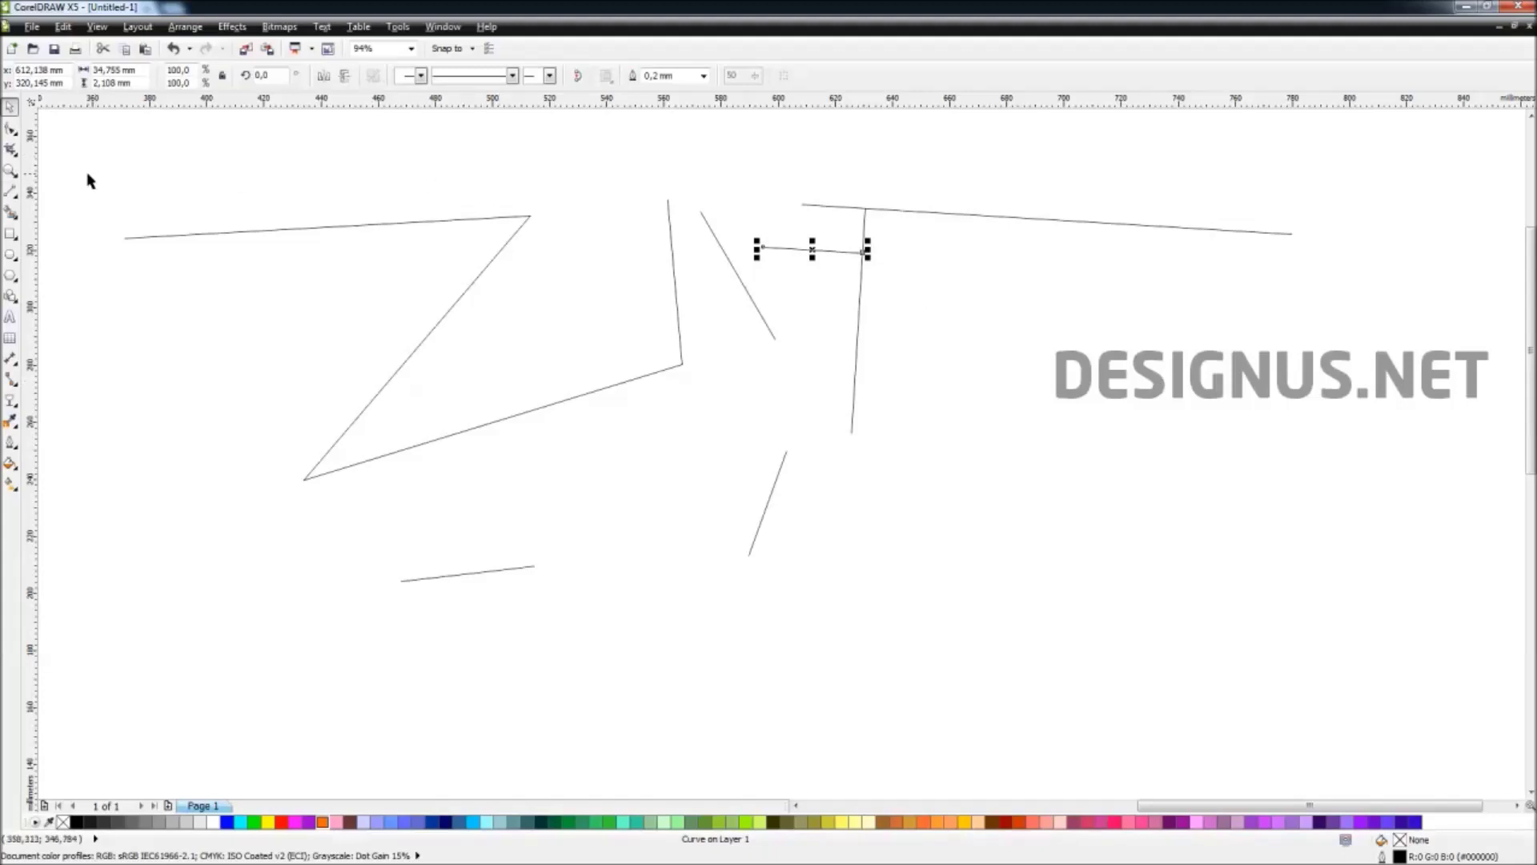
# Step: Select all the drawn lines together and delete them
pyautogui.moveTo(67, 151); pyautogui.dragTo(1331, 660)
pyautogui.press('Delete')
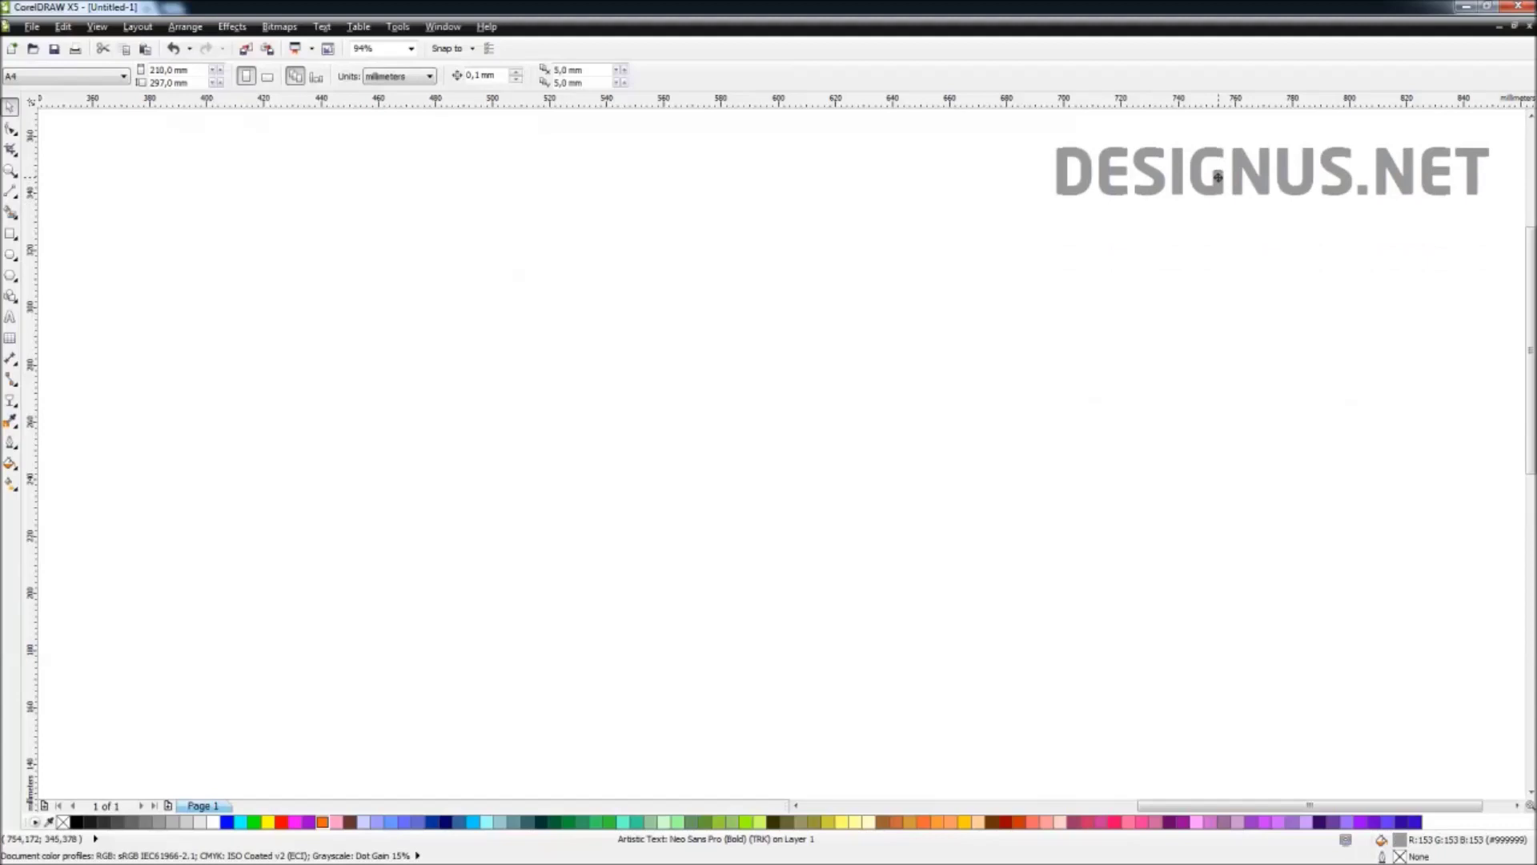
# Step: Draw an open curve with the Bézier tool from a start node through two smooth nodes, the last handle pulled upward
pyautogui.click(16, 197)
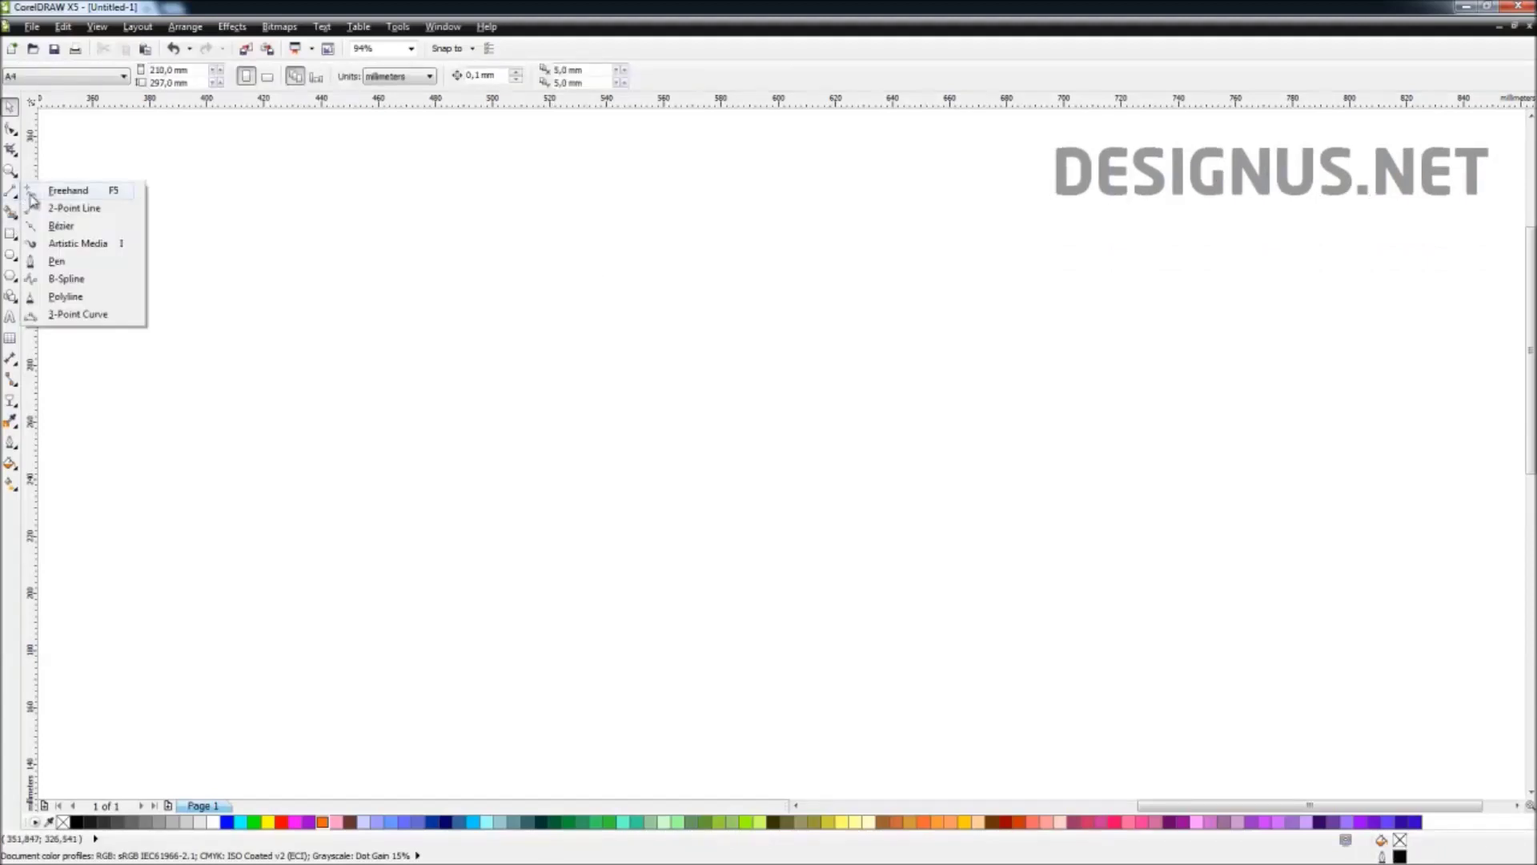
pyautogui.click(69, 232)
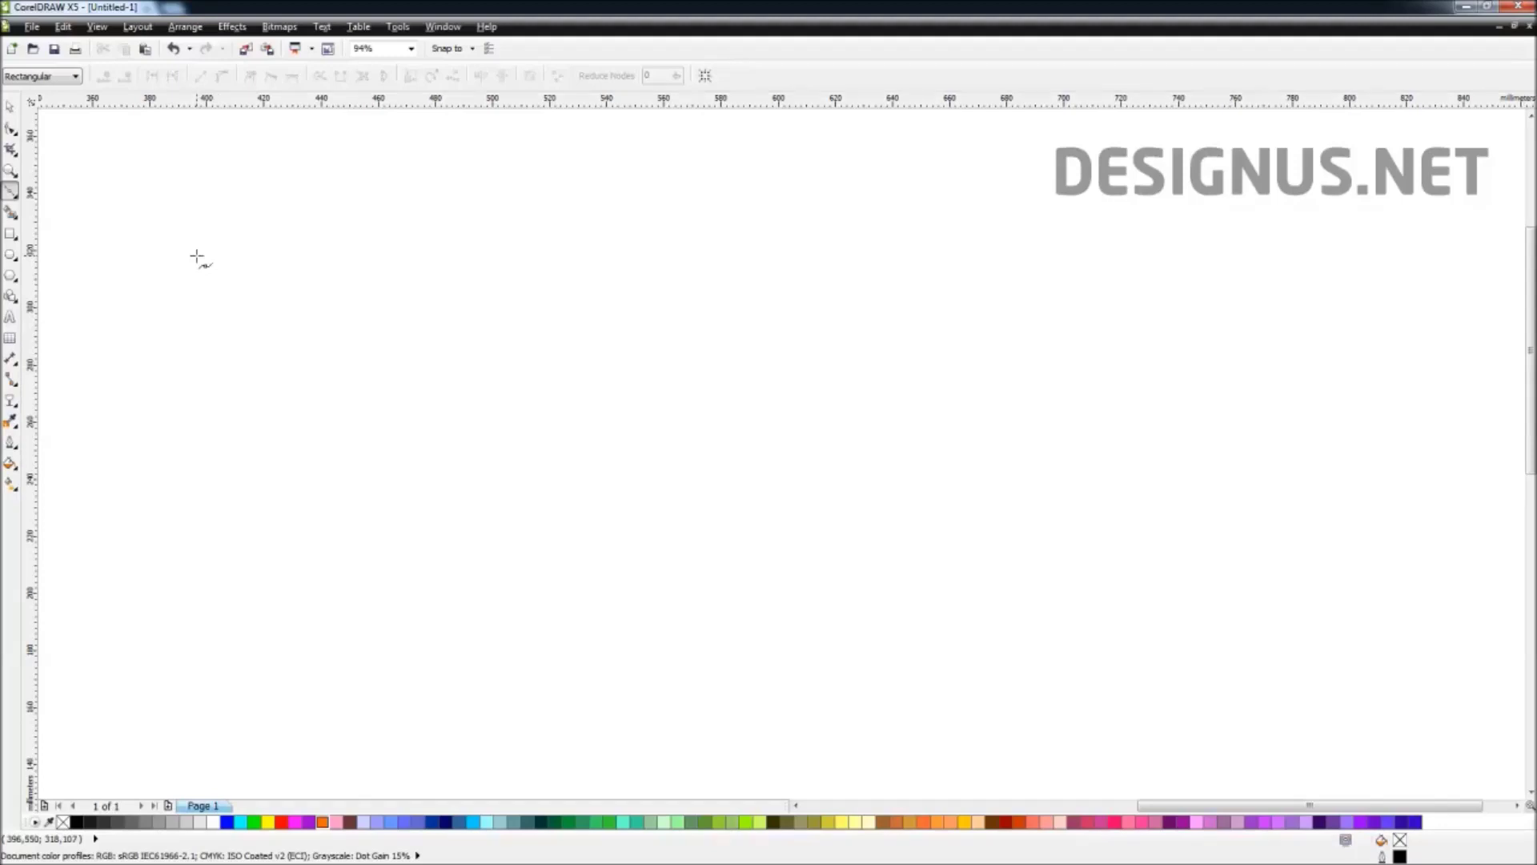
pyautogui.click(144, 168)
pyautogui.moveTo(480, 422); pyautogui.dragTo(499, 556)
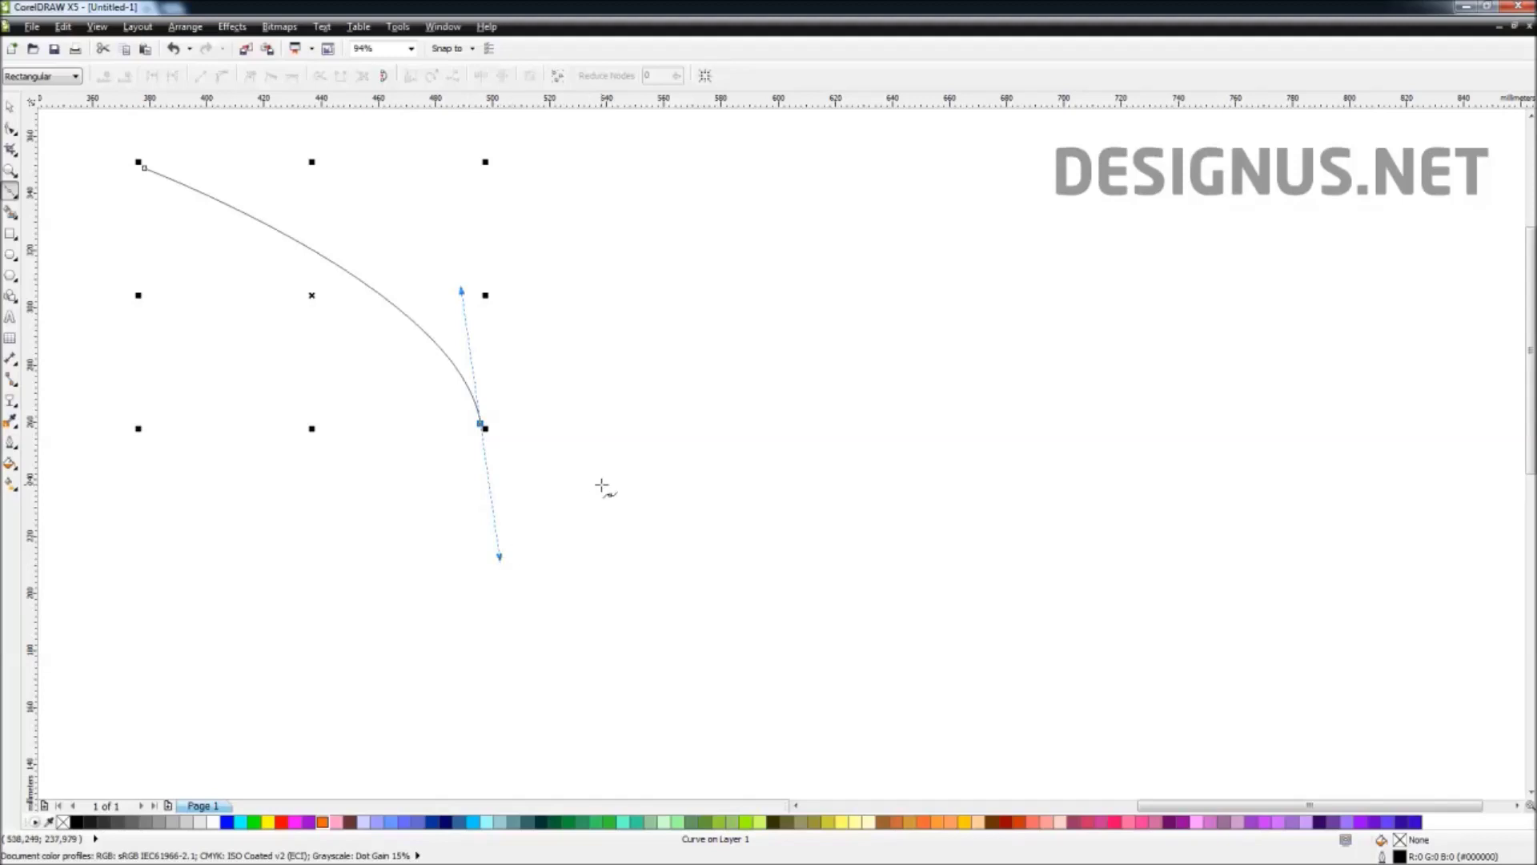
pyautogui.moveTo(637, 511); pyautogui.dragTo(657, 382)
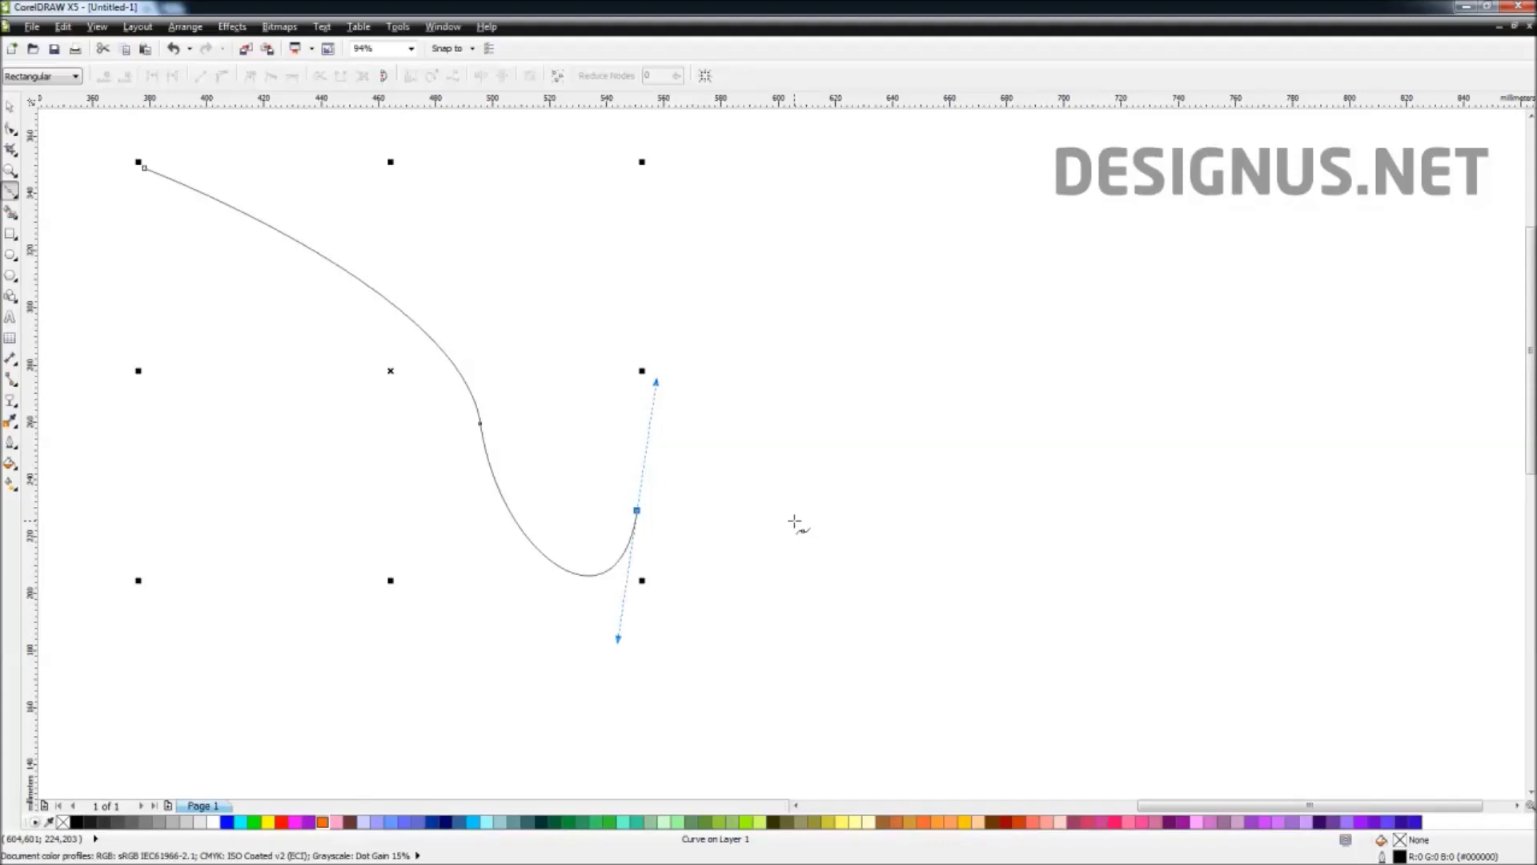
# Step: Try adding a node just beside the Bézier curve's end node, and undo it
pyautogui.click(656, 513)
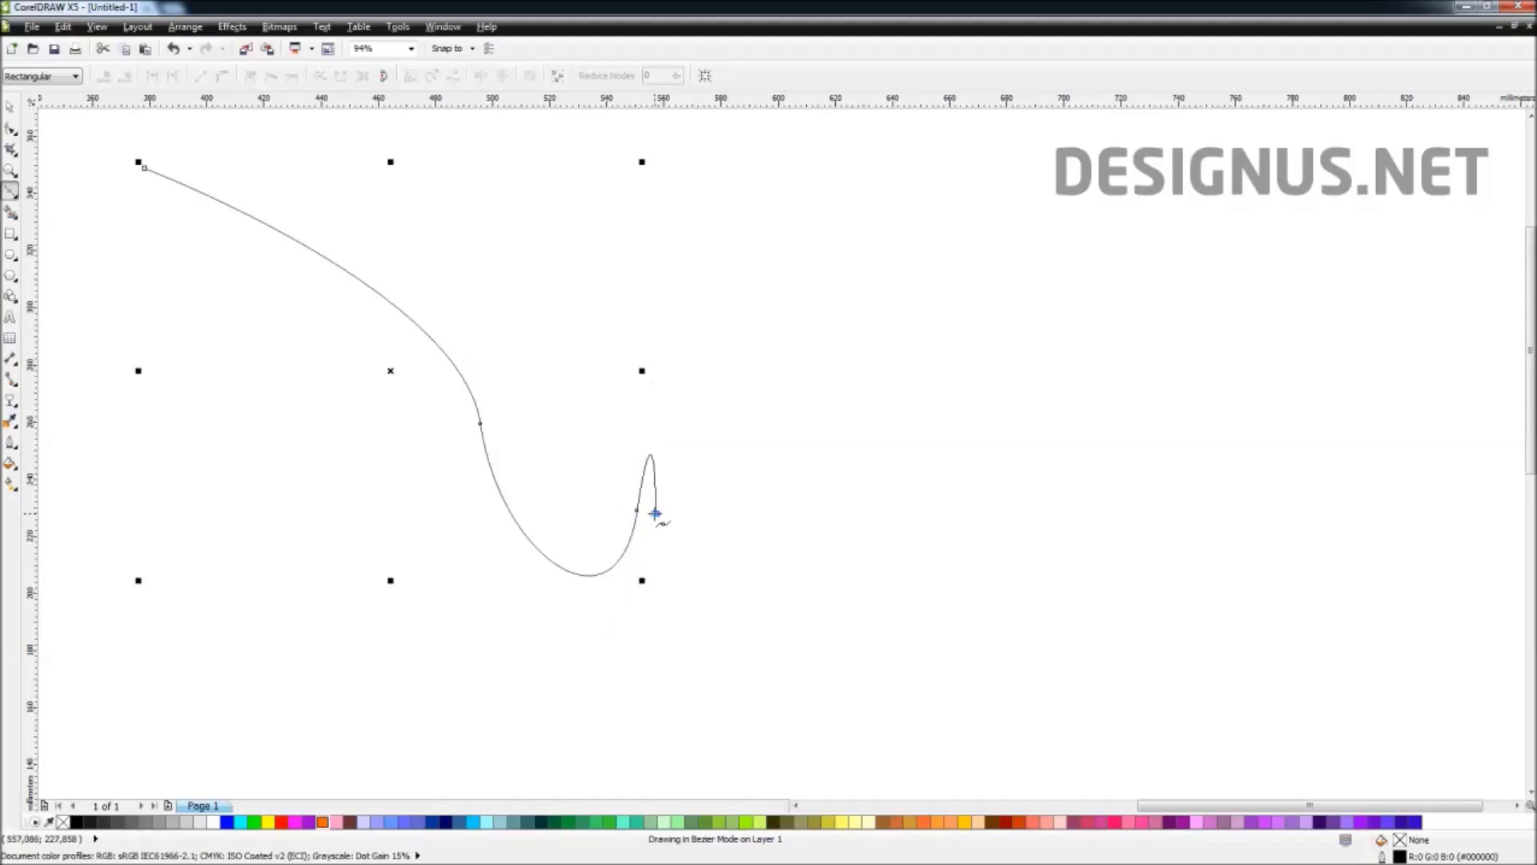
pyautogui.hotkey('ctrl', 'z')
pyautogui.click(652, 513)
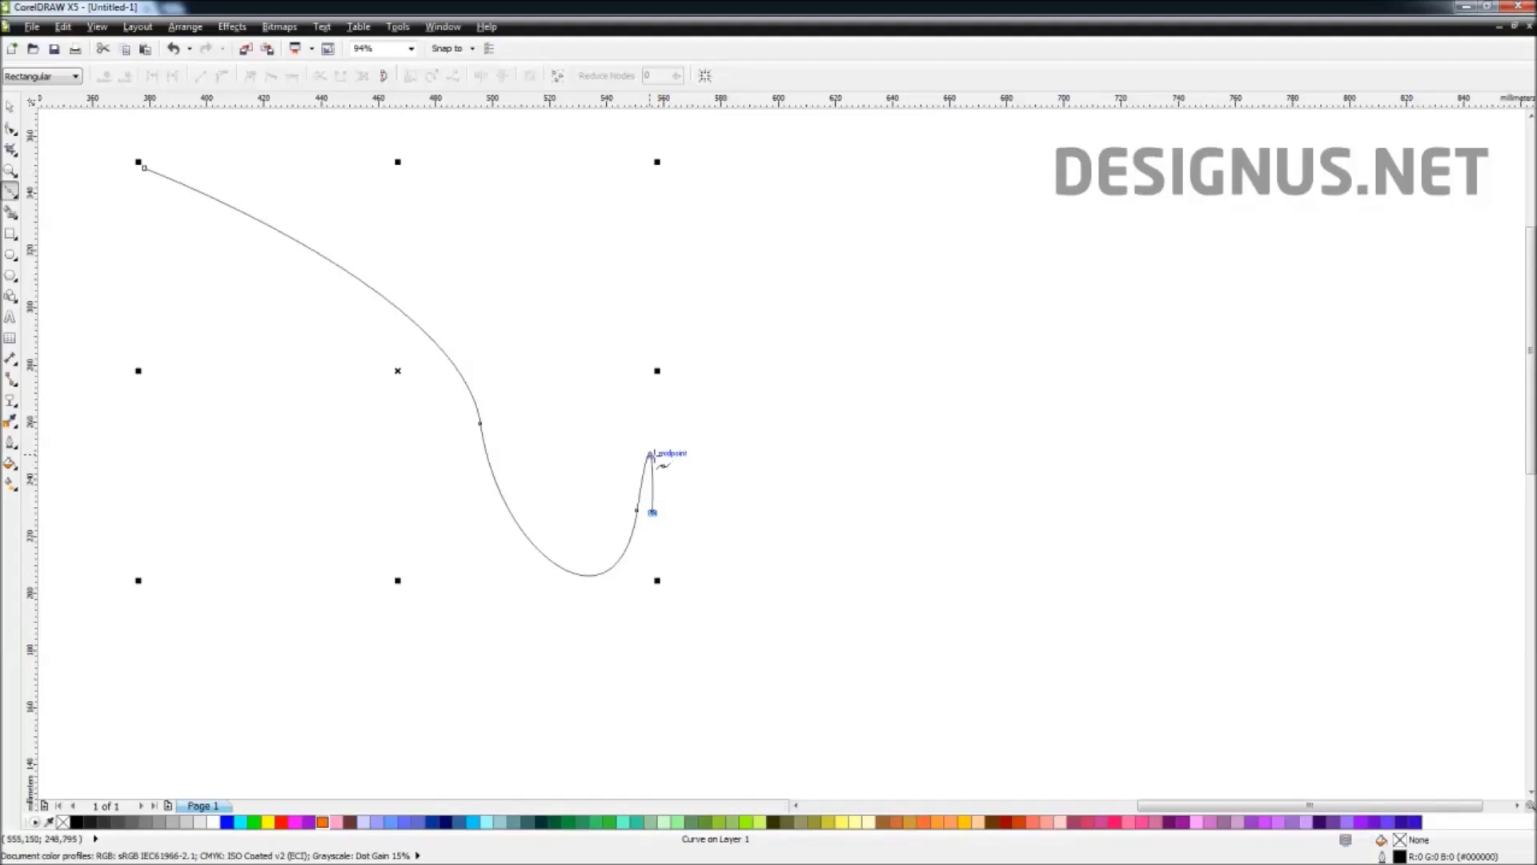
pyautogui.hotkey('ctrl', 'z')
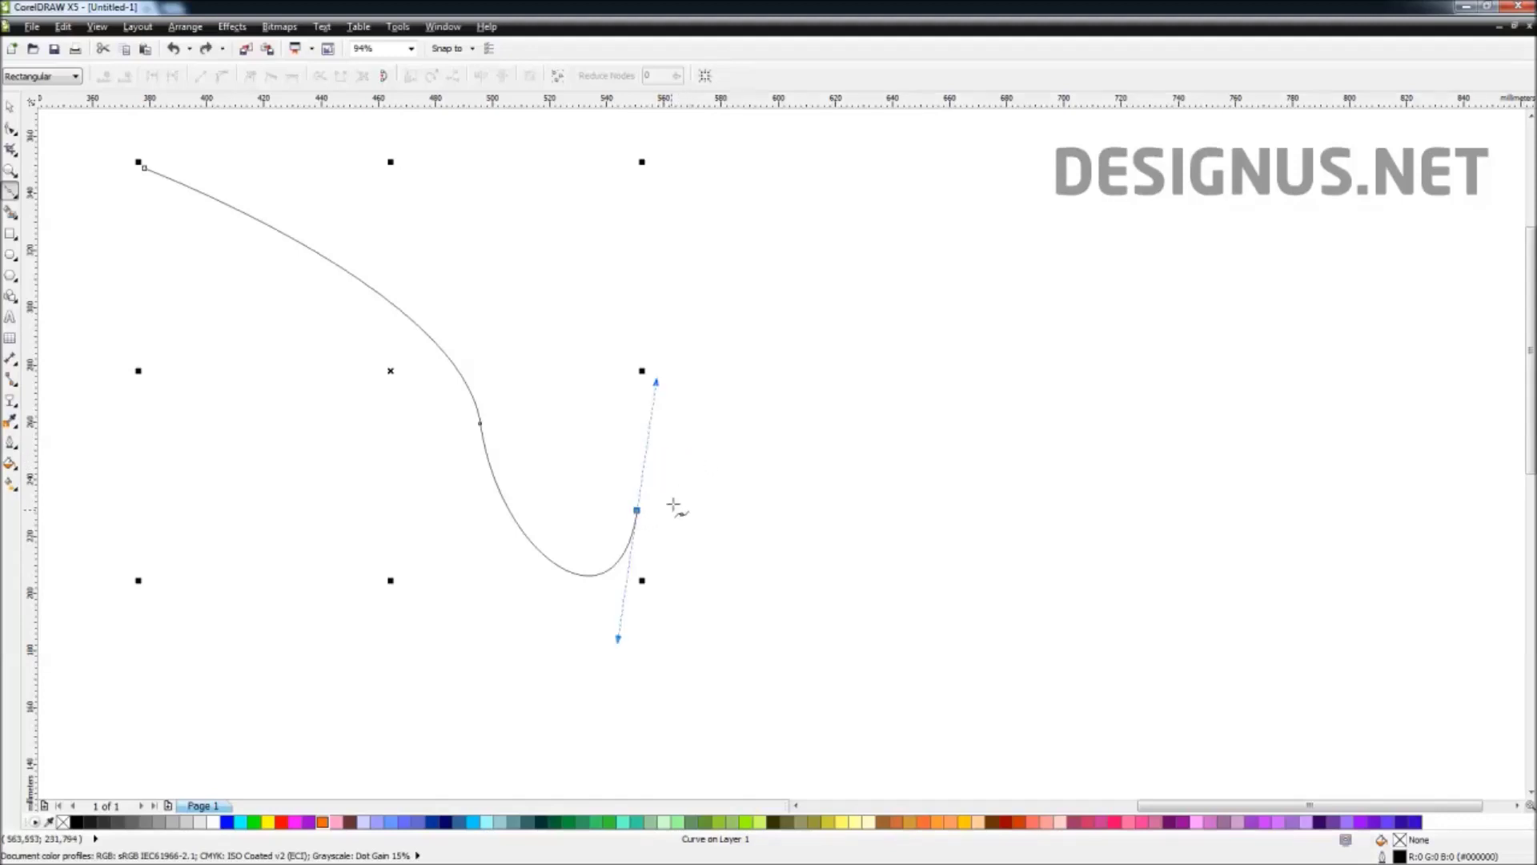
# Step: Extend the Bézier curve to the right with further nodes, forming sharp peaks followed by a wide arch
pyautogui.moveTo(704, 485); pyautogui.dragTo(789, 233)
pyautogui.click(715, 489)
pyautogui.press('space')
pyautogui.click(715, 490)
pyautogui.moveTo(774, 439)
pyautogui.mouseDown()
pyautogui.moveTo(868, 326)
pyautogui.moveTo(915, 312)
pyautogui.mouseUp()
pyautogui.moveTo(1027, 403)
pyautogui.mouseDown()
pyautogui.moveTo(1078, 448)
pyautogui.moveTo(1039, 411)
pyautogui.mouseUp()
pyautogui.press('space')
pyautogui.click(1037, 409)
pyautogui.press('space')
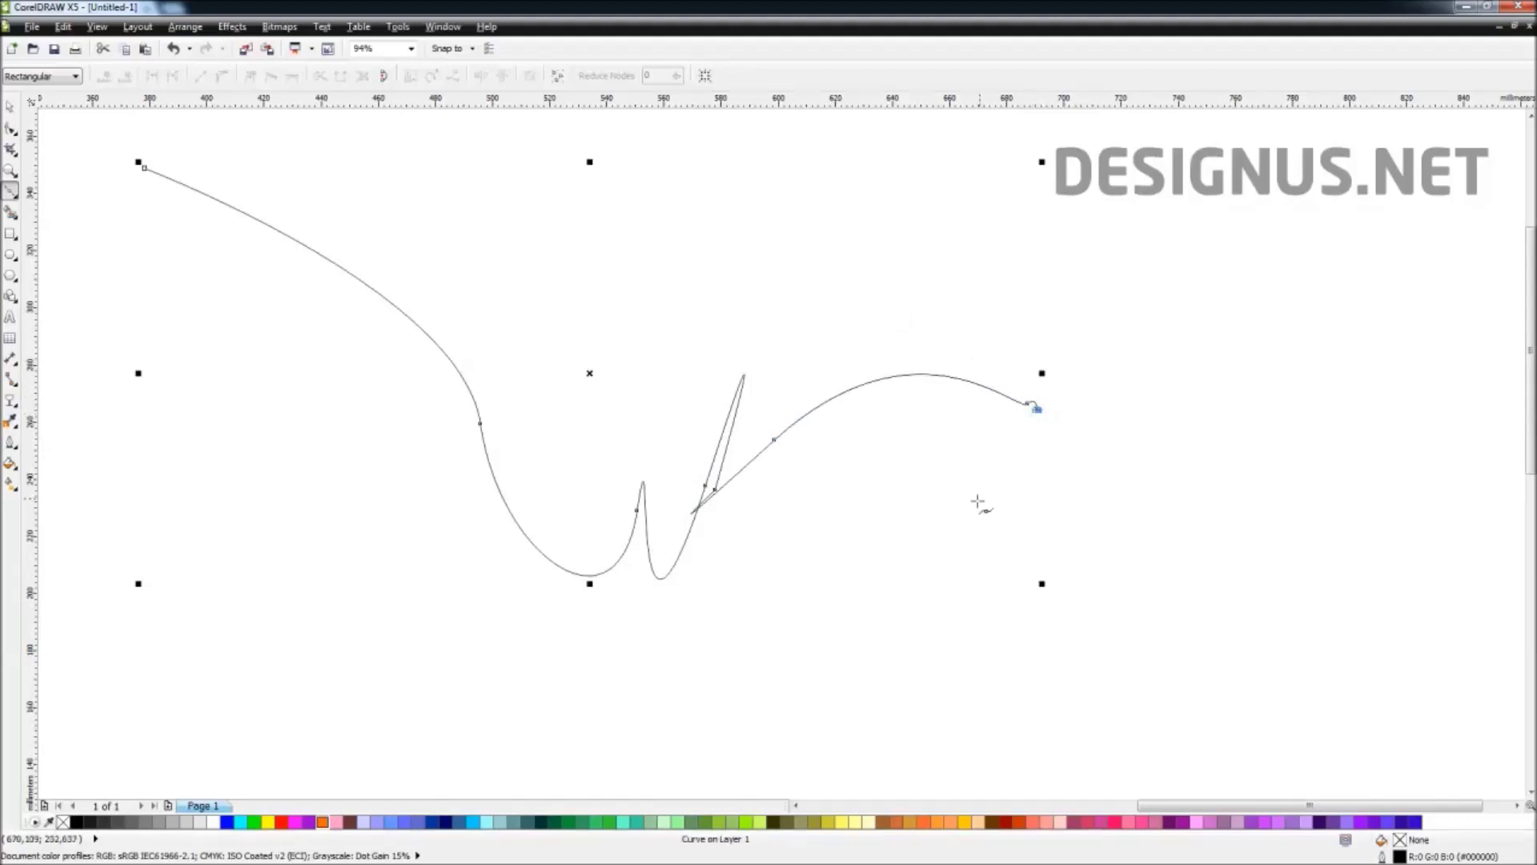
# Step: Delete the finished Bézier curve
pyautogui.press('space')
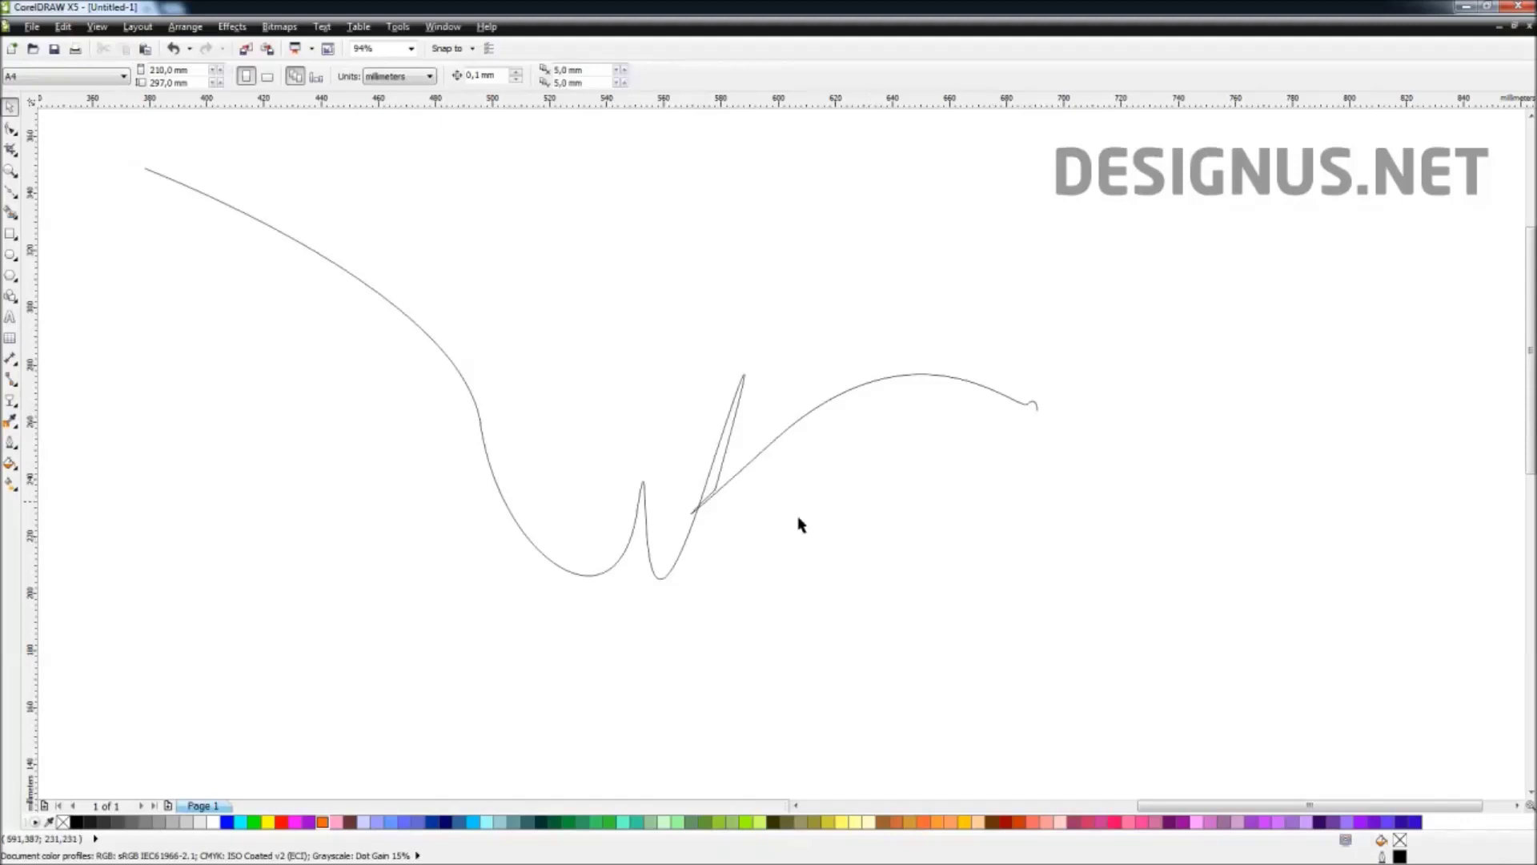
pyautogui.press('Delete')
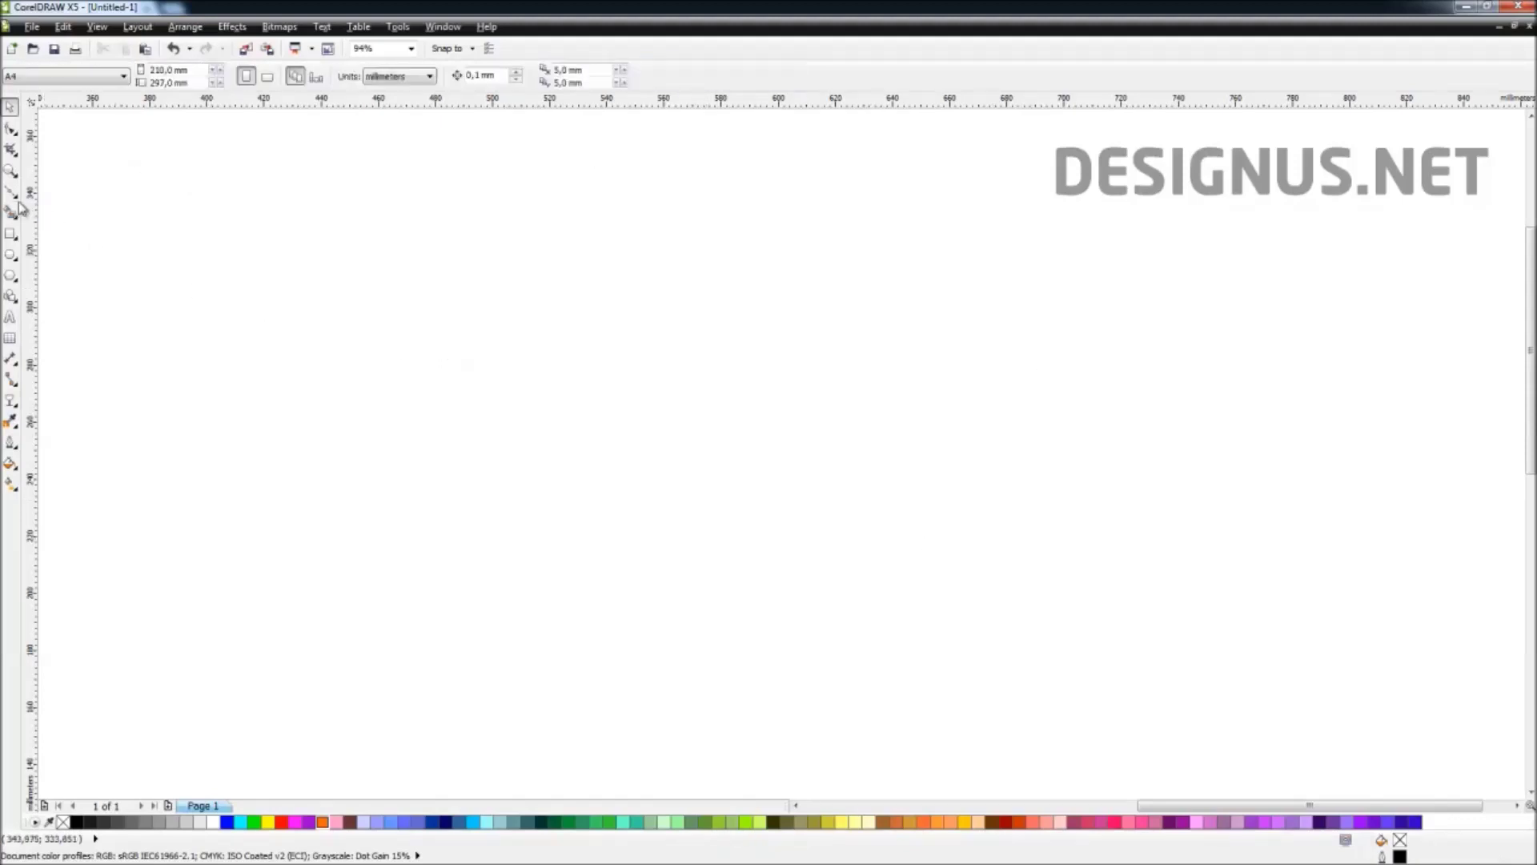
# Step: Activate the Artistic Media tool in Preset mode and view the available preset strokes
pyautogui.click(17, 204)
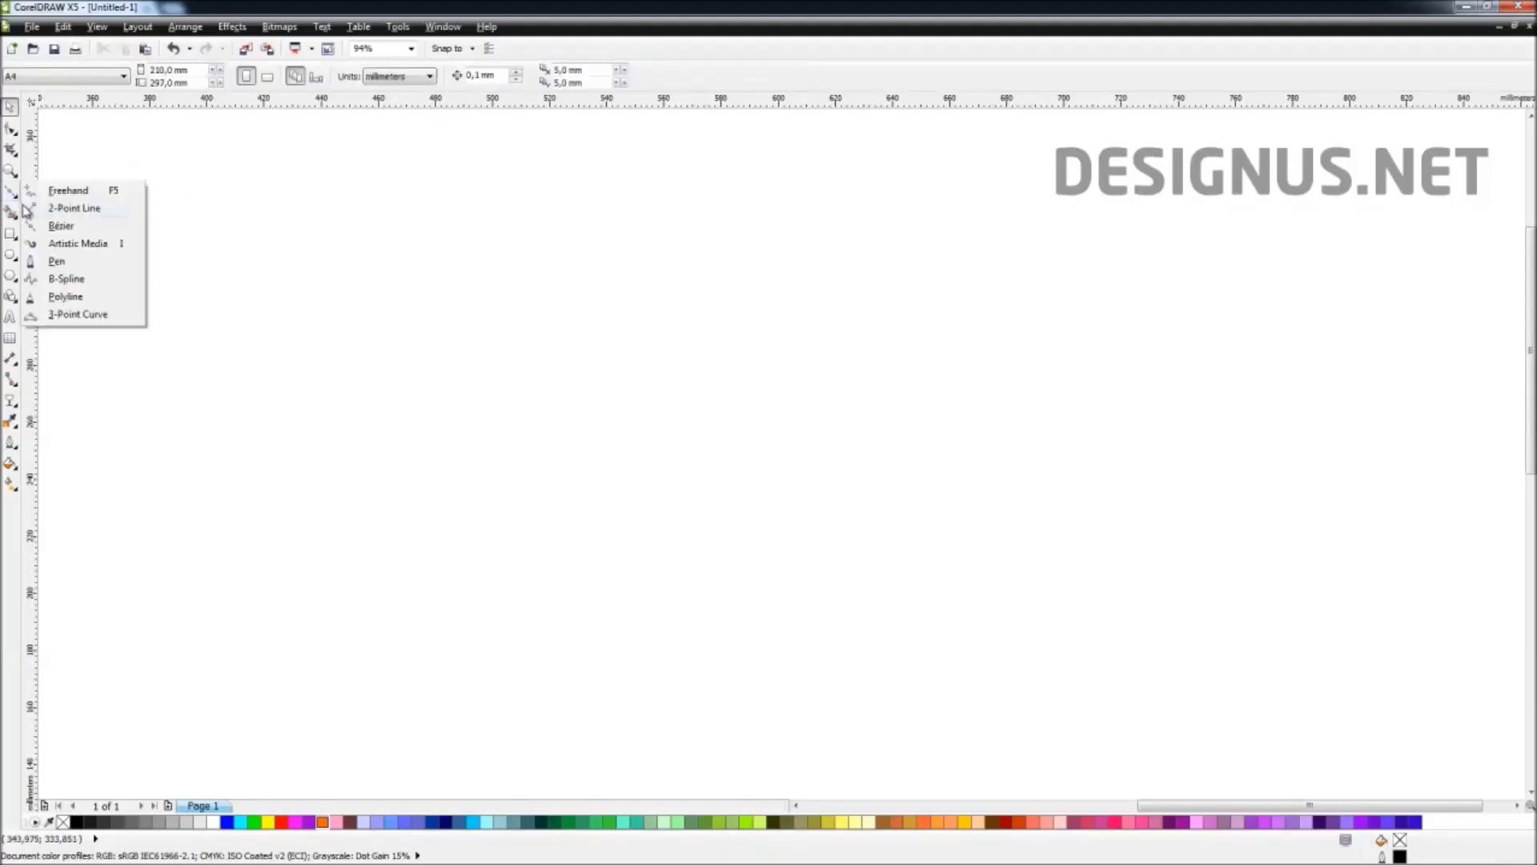
pyautogui.click(88, 247)
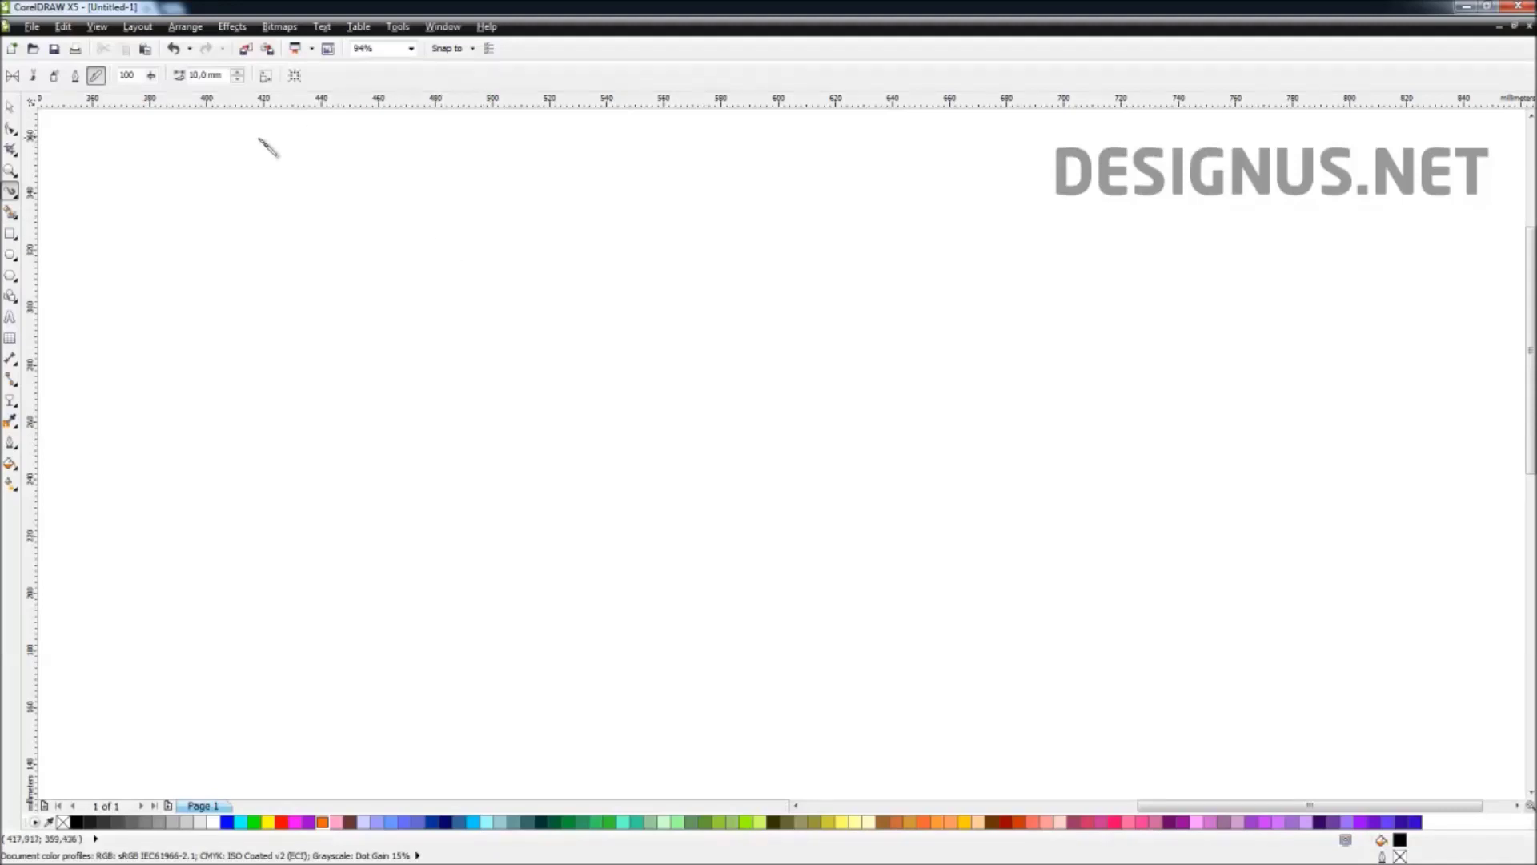
pyautogui.click(13, 77)
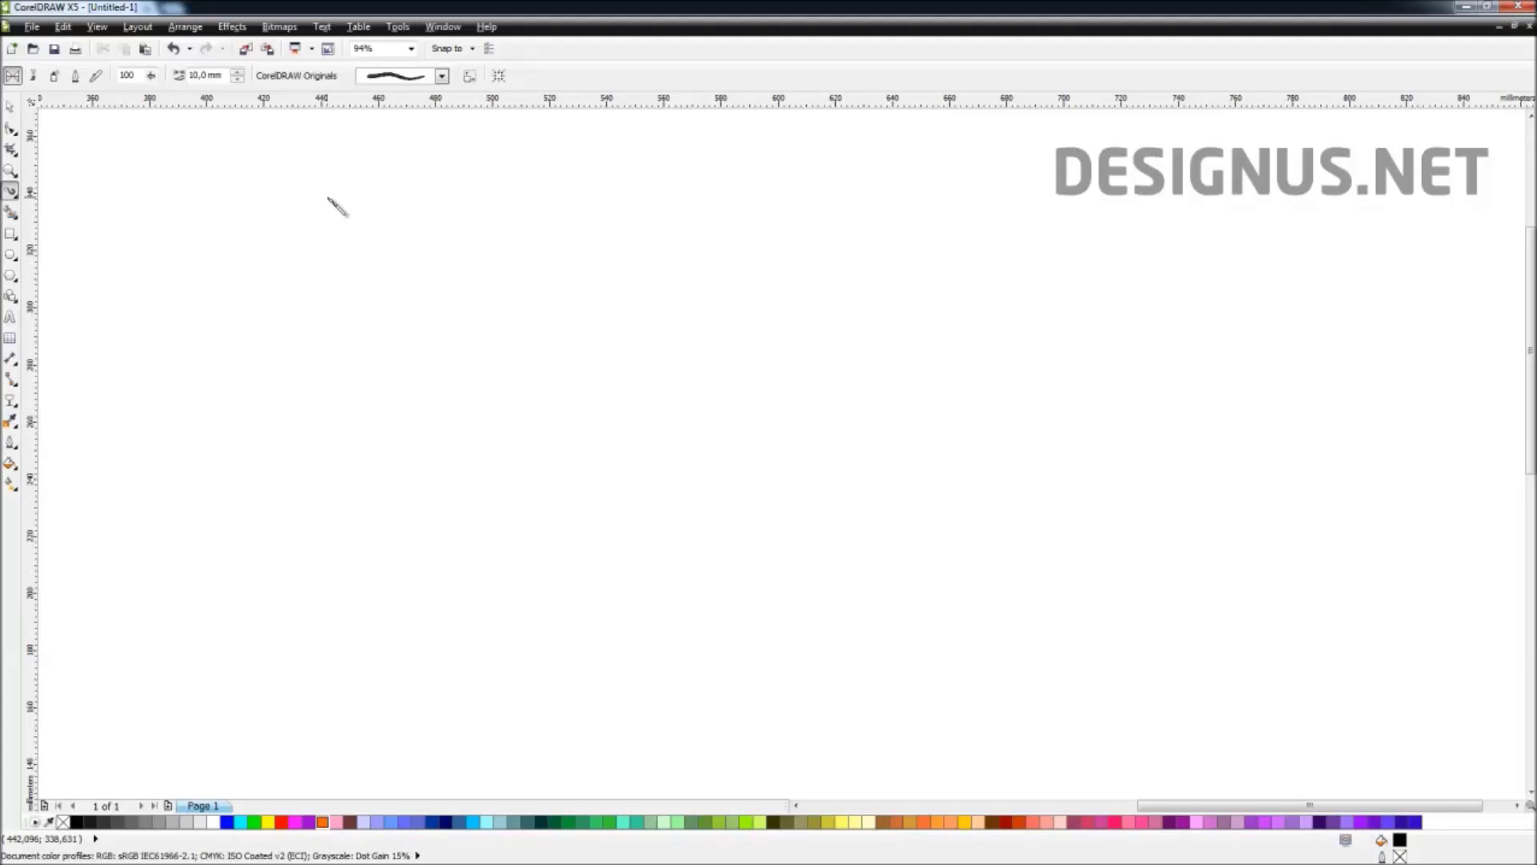
pyautogui.click(442, 77)
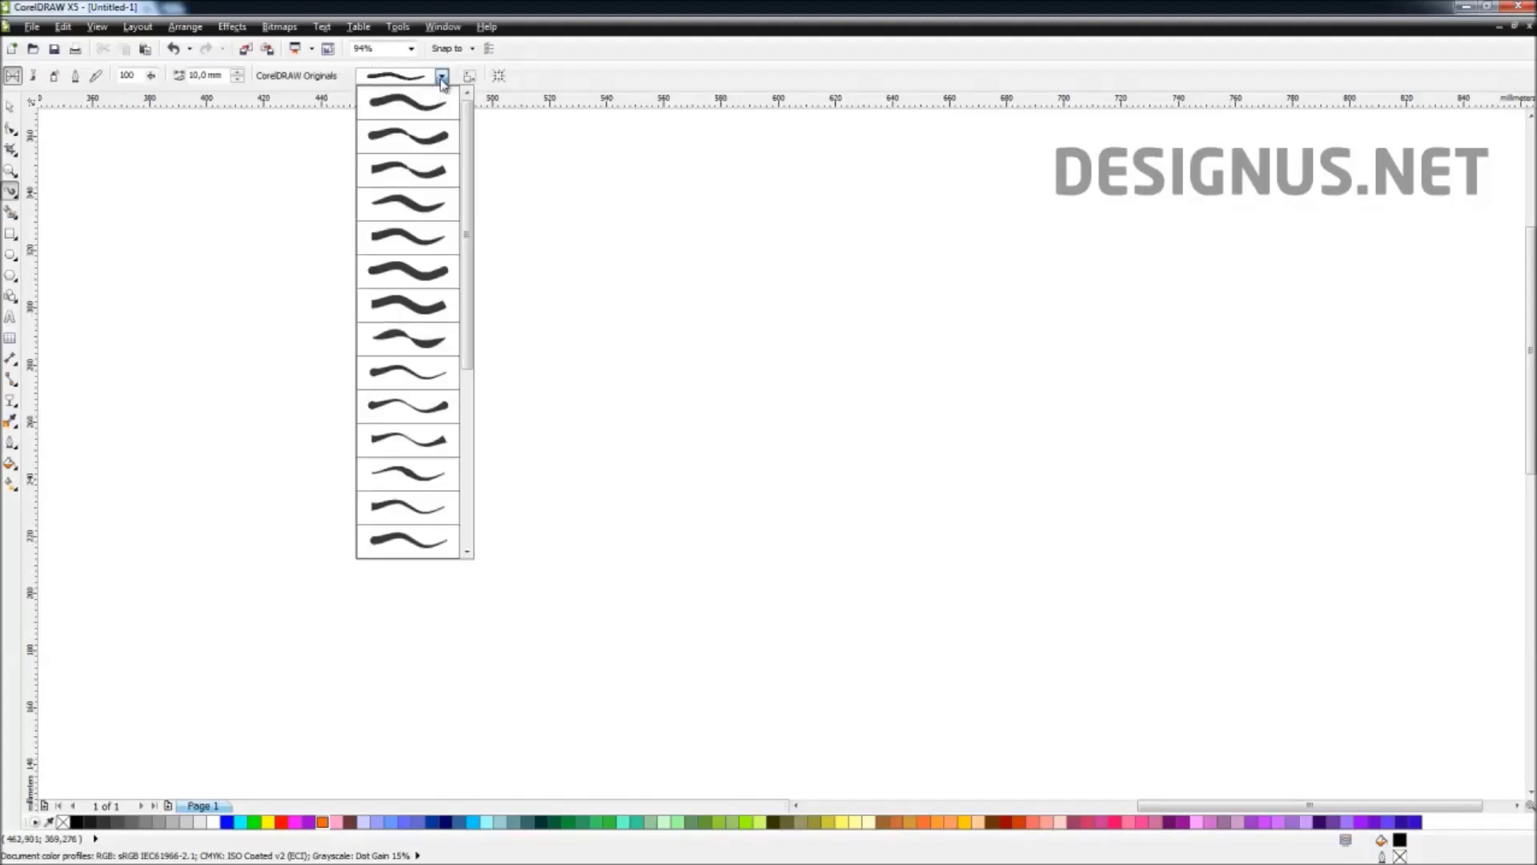
pyautogui.click(14, 196)
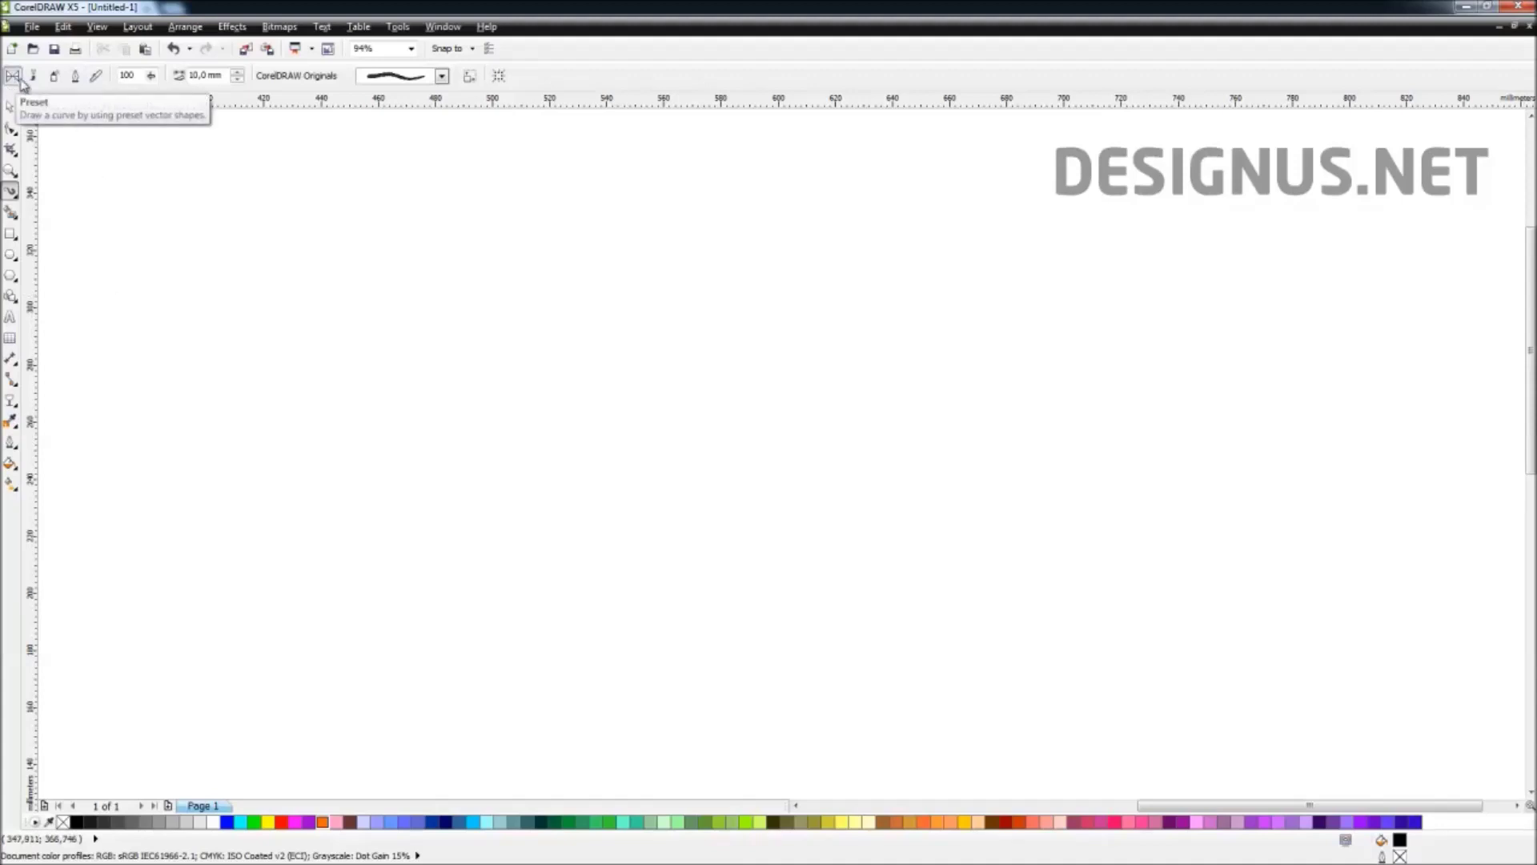
# Step: Choose a tapering preset stroke and paint a wavy descending curve about 115 mm wide
pyautogui.click(394, 80)
pyautogui.moveTo(470, 211)
pyautogui.mouseDown()
pyautogui.moveTo(478, 350)
pyautogui.moveTo(477, 184)
pyautogui.moveTo(488, 322)
pyautogui.moveTo(497, 182)
pyautogui.moveTo(481, 275)
pyautogui.moveTo(498, 357)
pyautogui.moveTo(469, 192)
pyautogui.mouseUp()
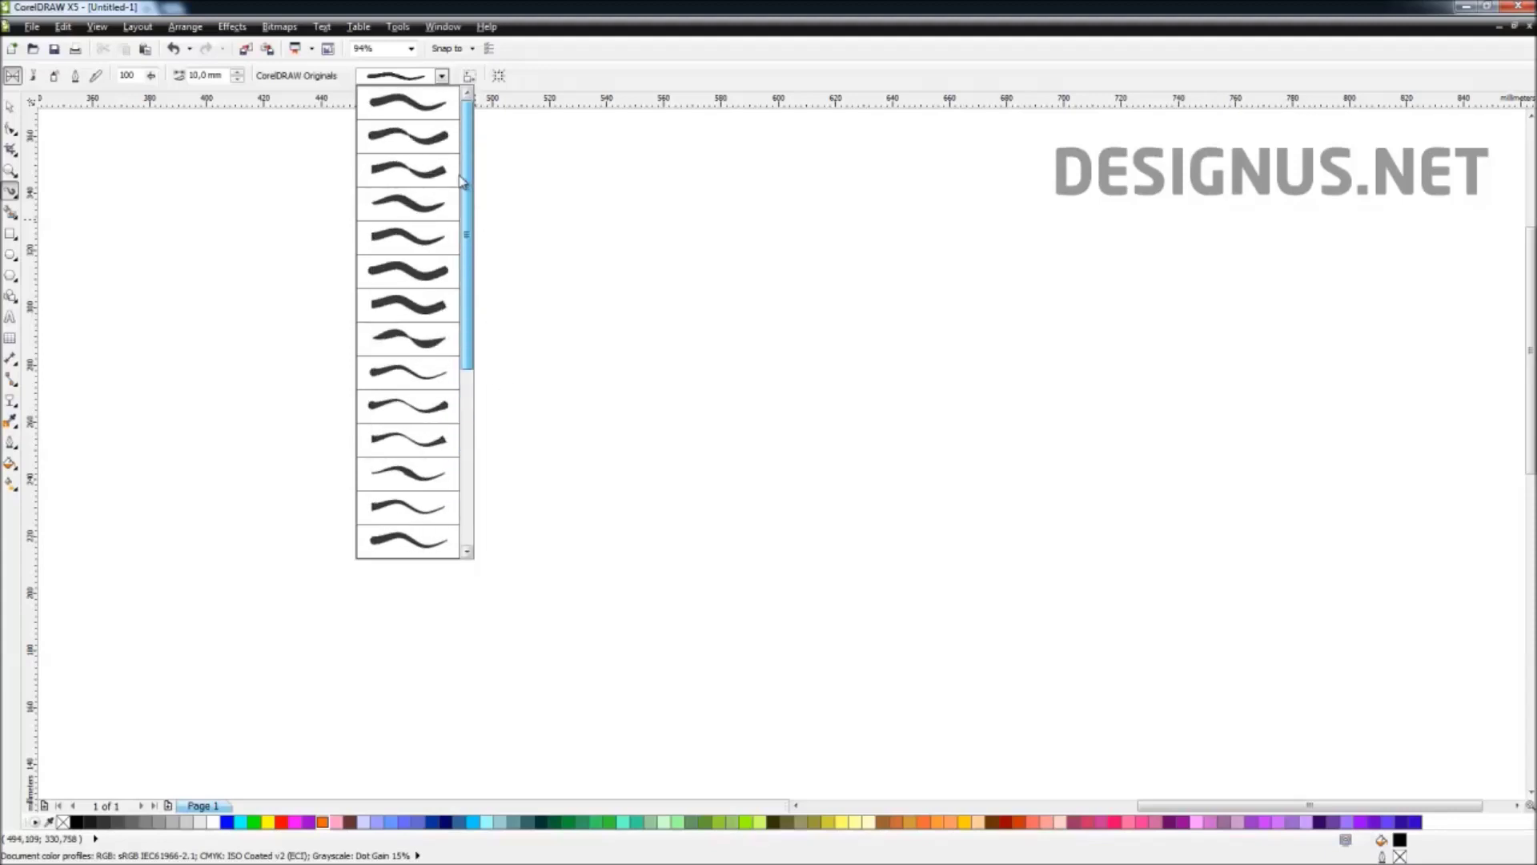
pyautogui.click(409, 128)
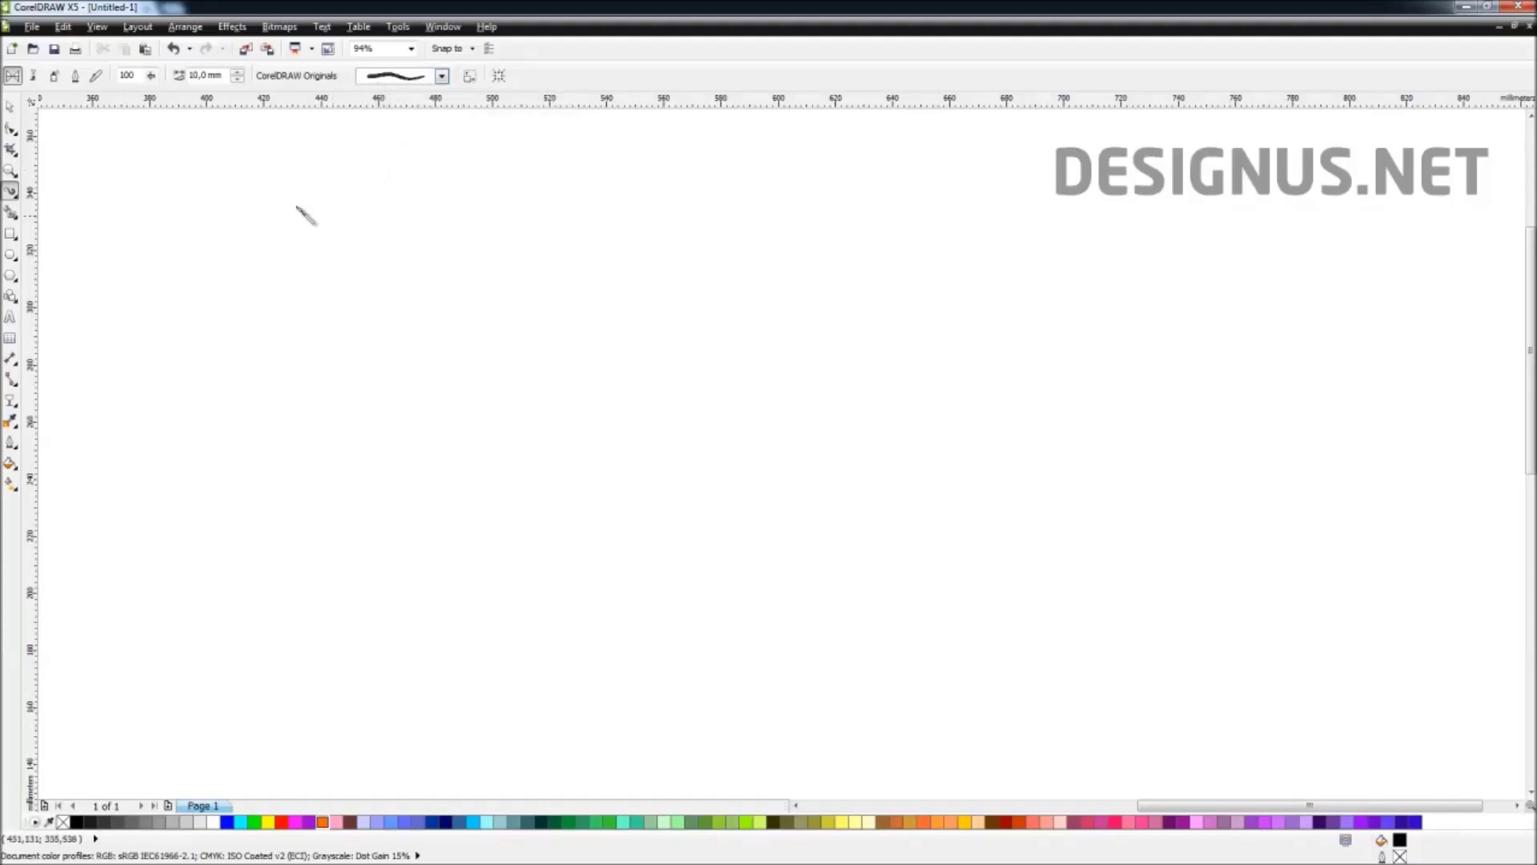
pyautogui.moveTo(197, 267)
pyautogui.mouseDown()
pyautogui.moveTo(307, 276)
pyautogui.moveTo(527, 433)
pyautogui.mouseUp()
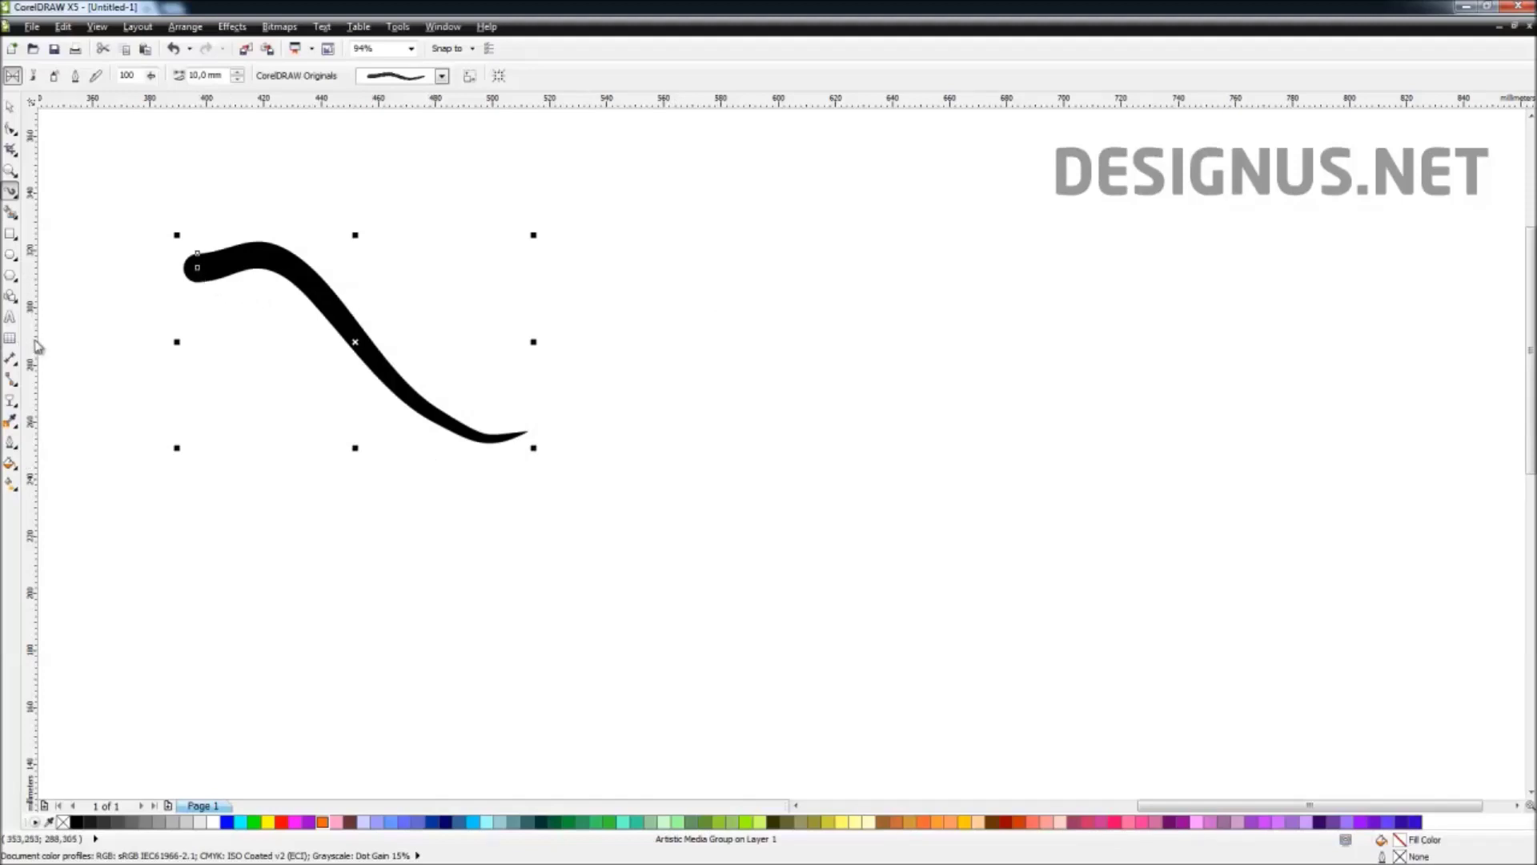
# Step: Set the preset stroke's width to 5 mm and paint two more tapering wavy strokes, about 110 mm wide above it and 155 mm wide below
pyautogui.doubleClick(206, 75)
pyautogui.write('5')
pyautogui.press('Return')
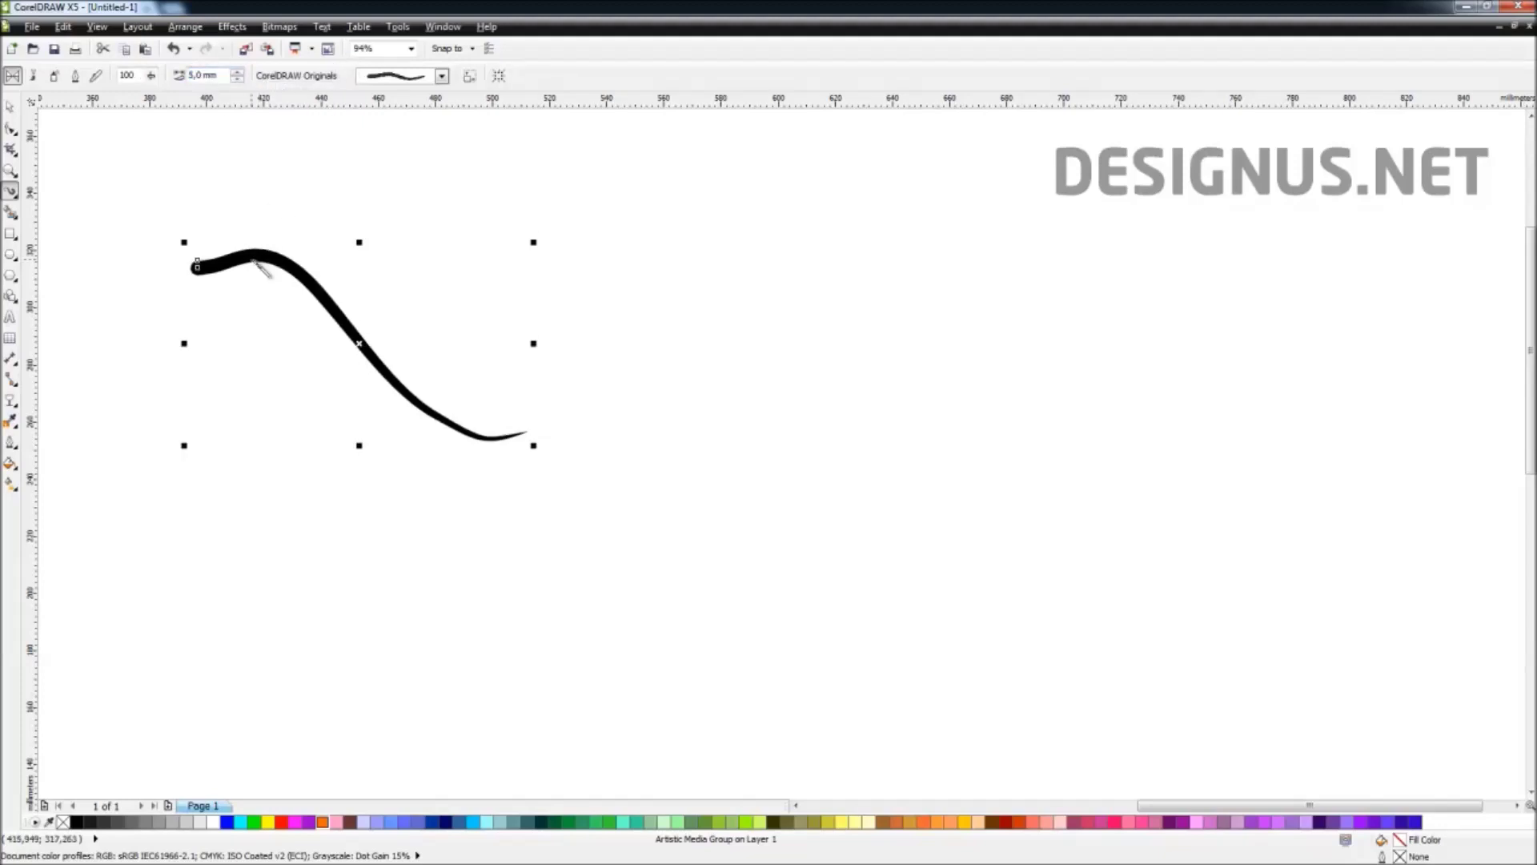
pyautogui.moveTo(226, 199); pyautogui.dragTo(532, 346)
pyautogui.moveTo(246, 388); pyautogui.dragTo(683, 599)
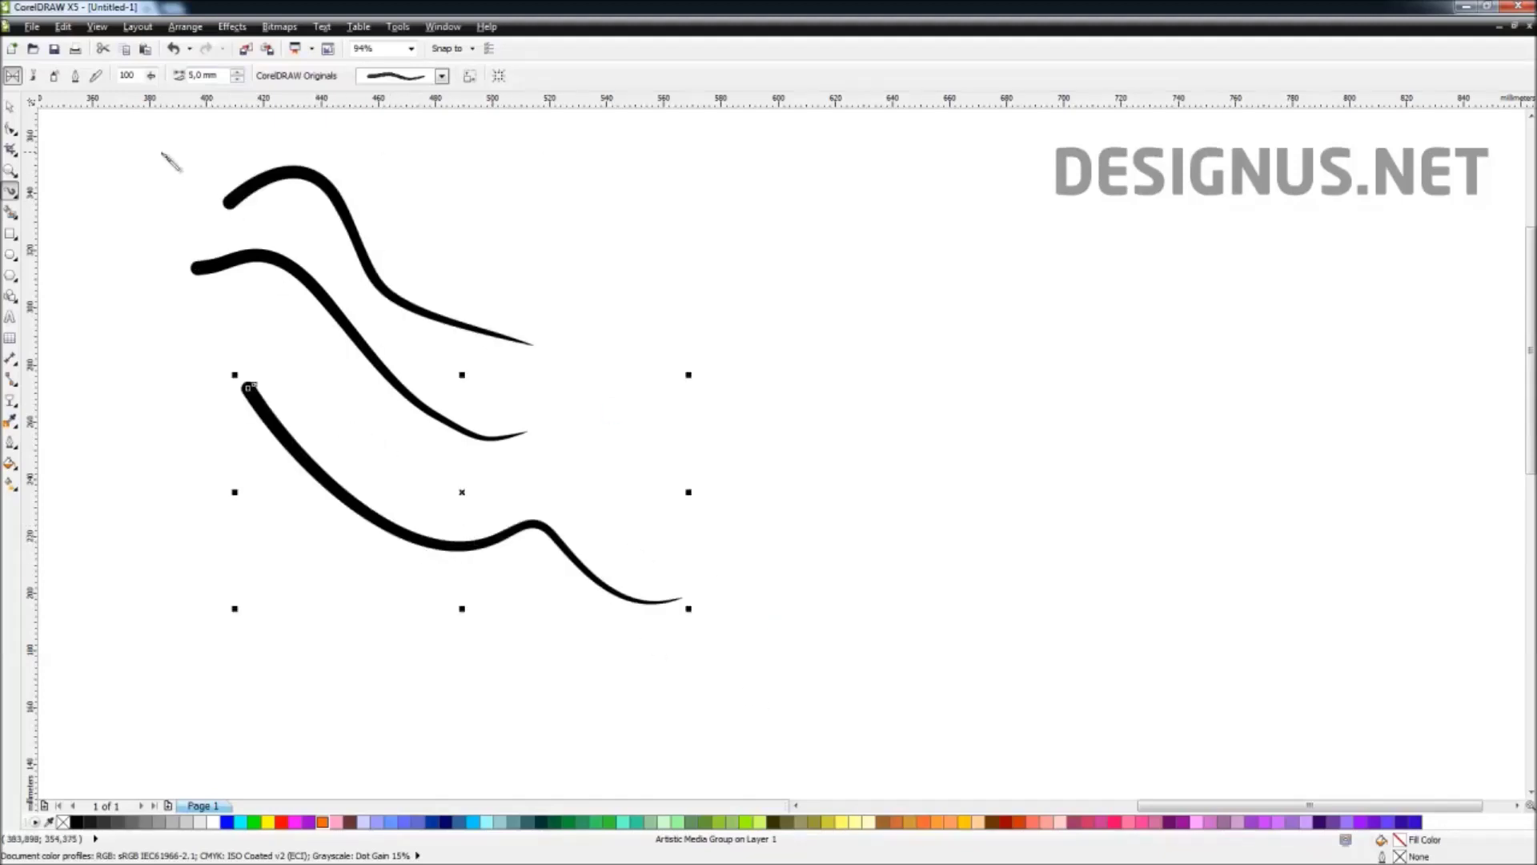
# Step: Select all three preset strokes together and delete them
pyautogui.click(10, 106)
pyautogui.moveTo(131, 136)
pyautogui.mouseDown()
pyautogui.moveTo(333, 258)
pyautogui.moveTo(787, 687)
pyautogui.mouseUp()
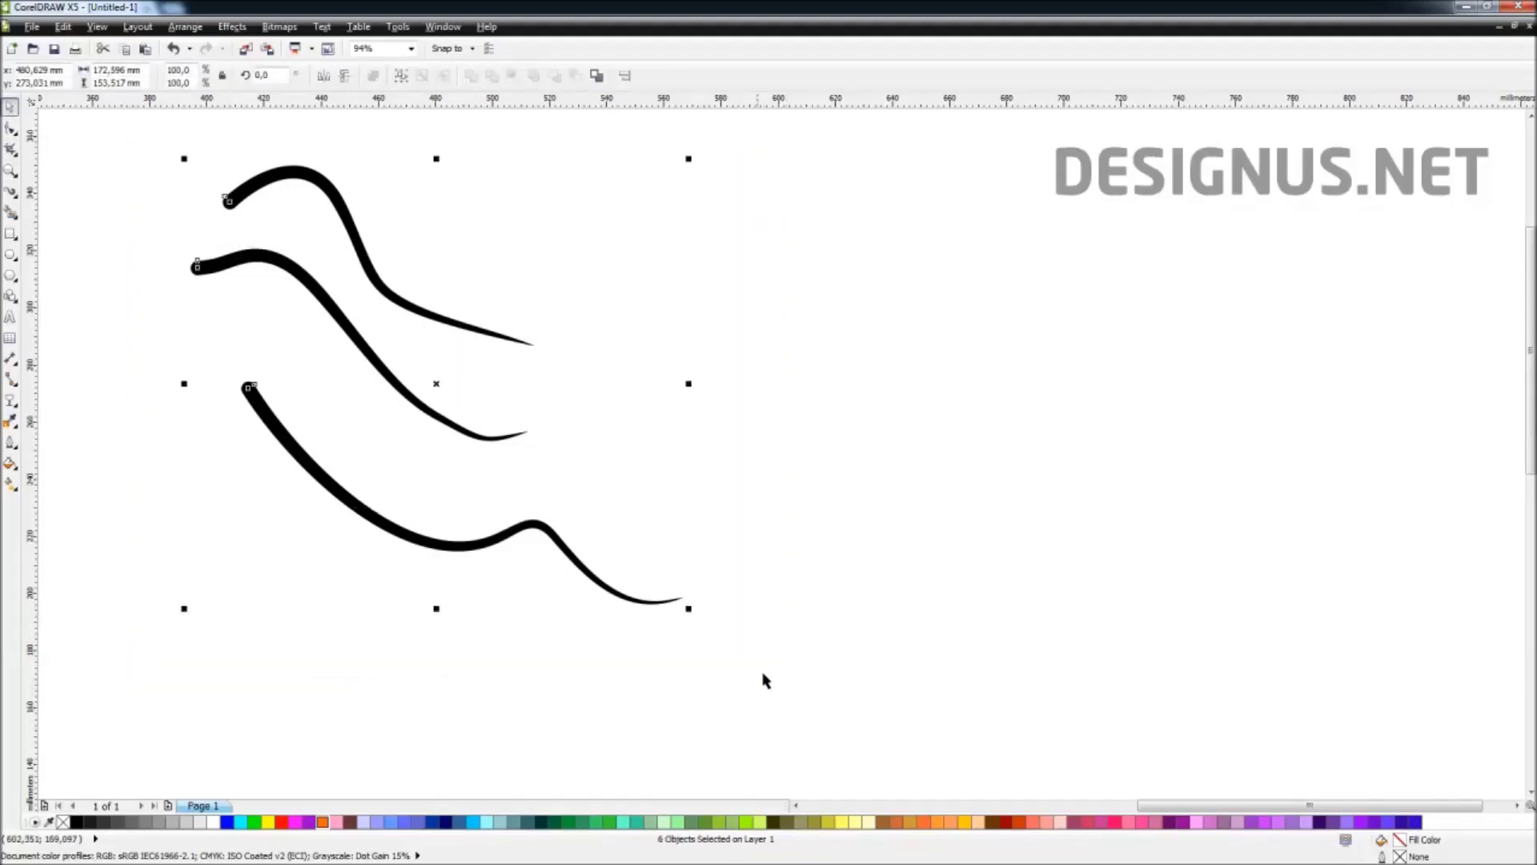
pyautogui.press('Delete')
# Step: With Artistic Media in Brush mode, use the Calligraphy category's thin split-ended brush to paint a wave about 115 mm wide and a spiral curl
pyautogui.click(10, 192)
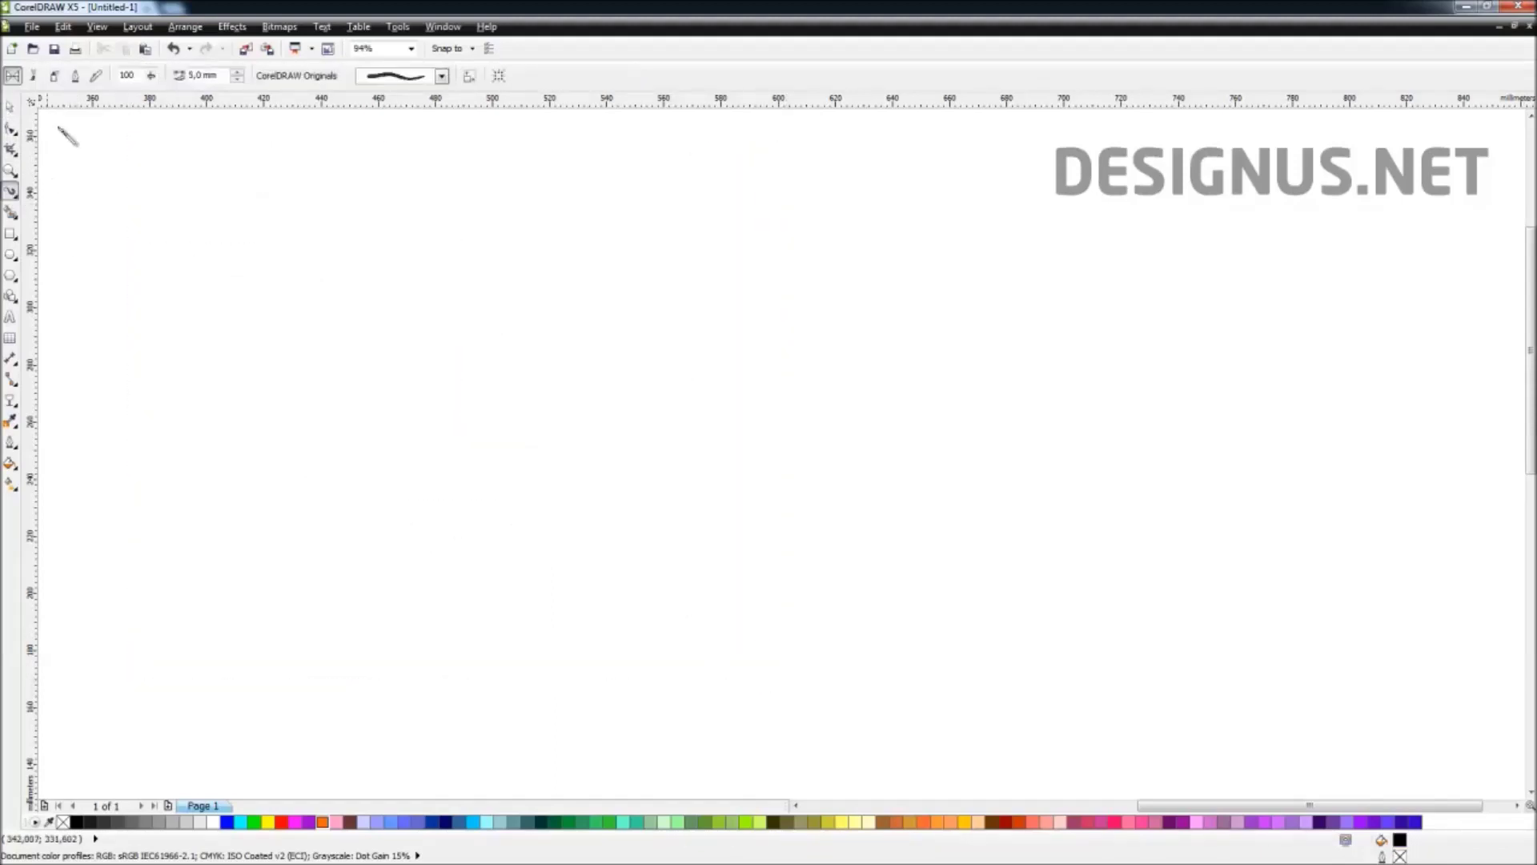
pyautogui.click(35, 77)
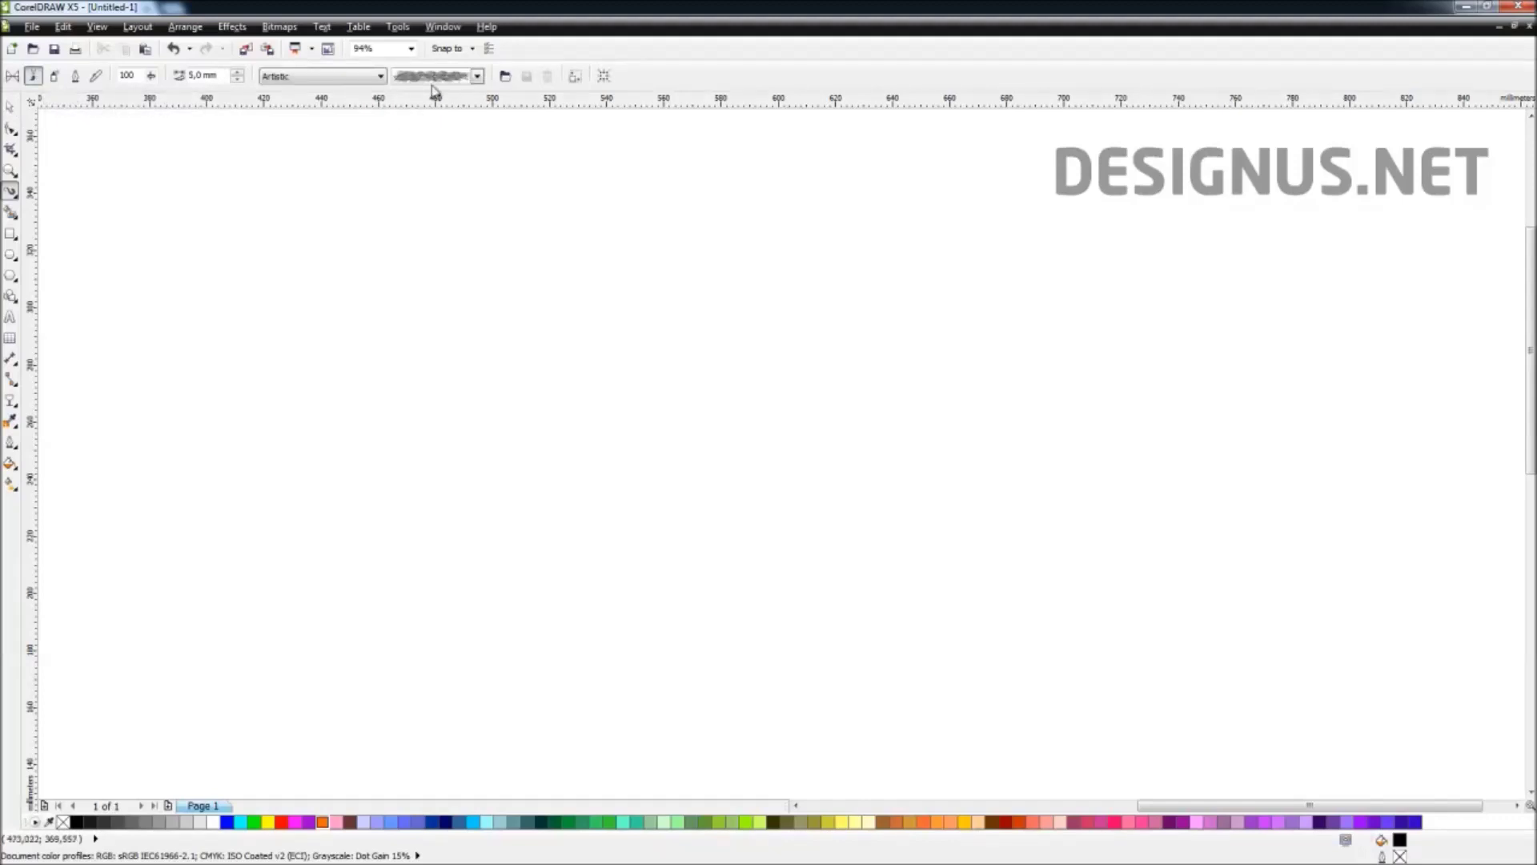
pyautogui.click(385, 77)
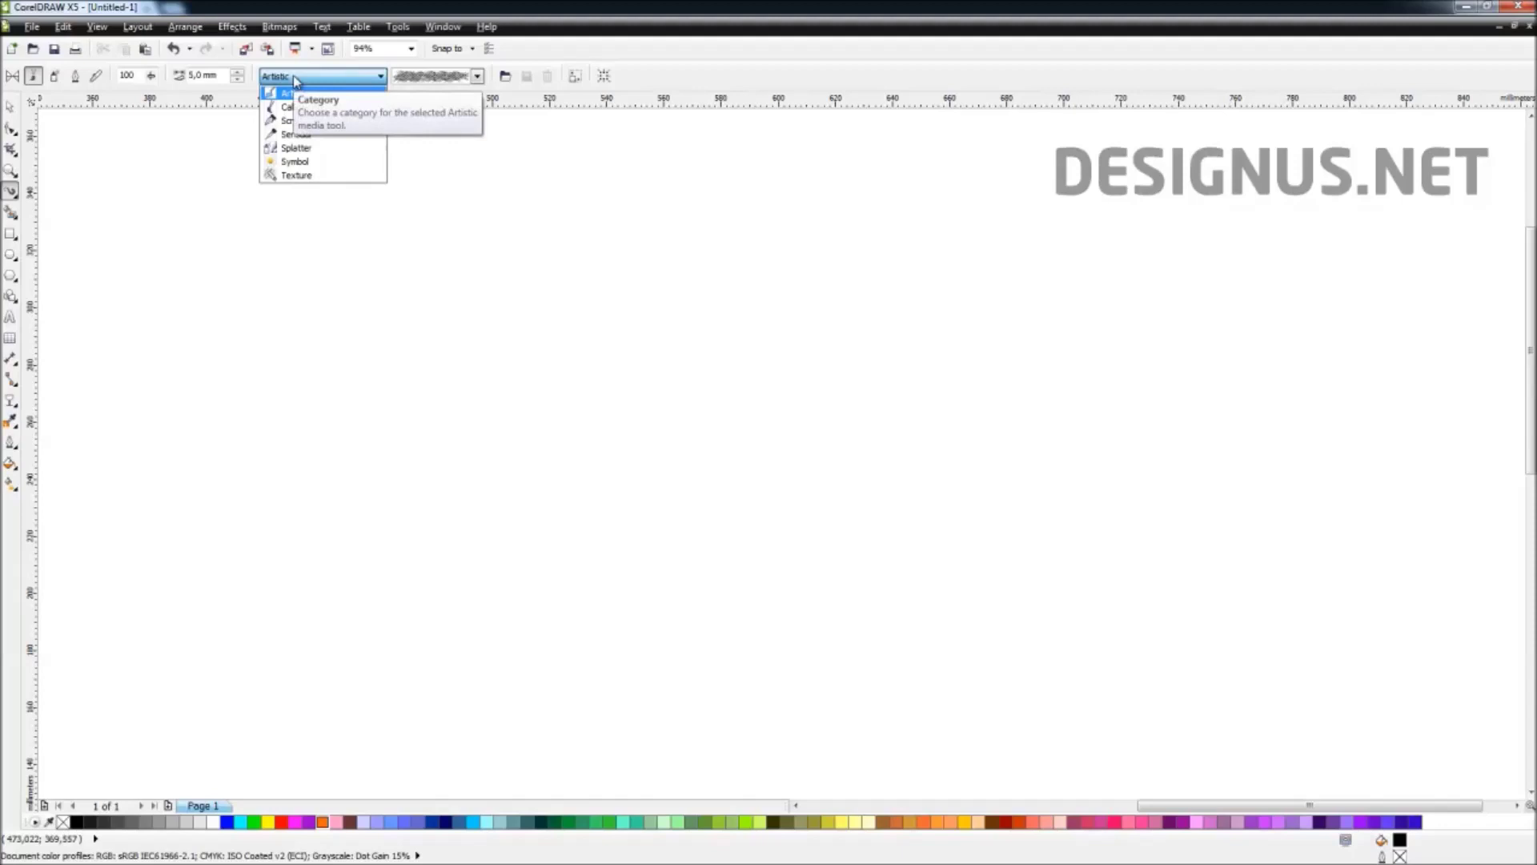
pyautogui.click(304, 113)
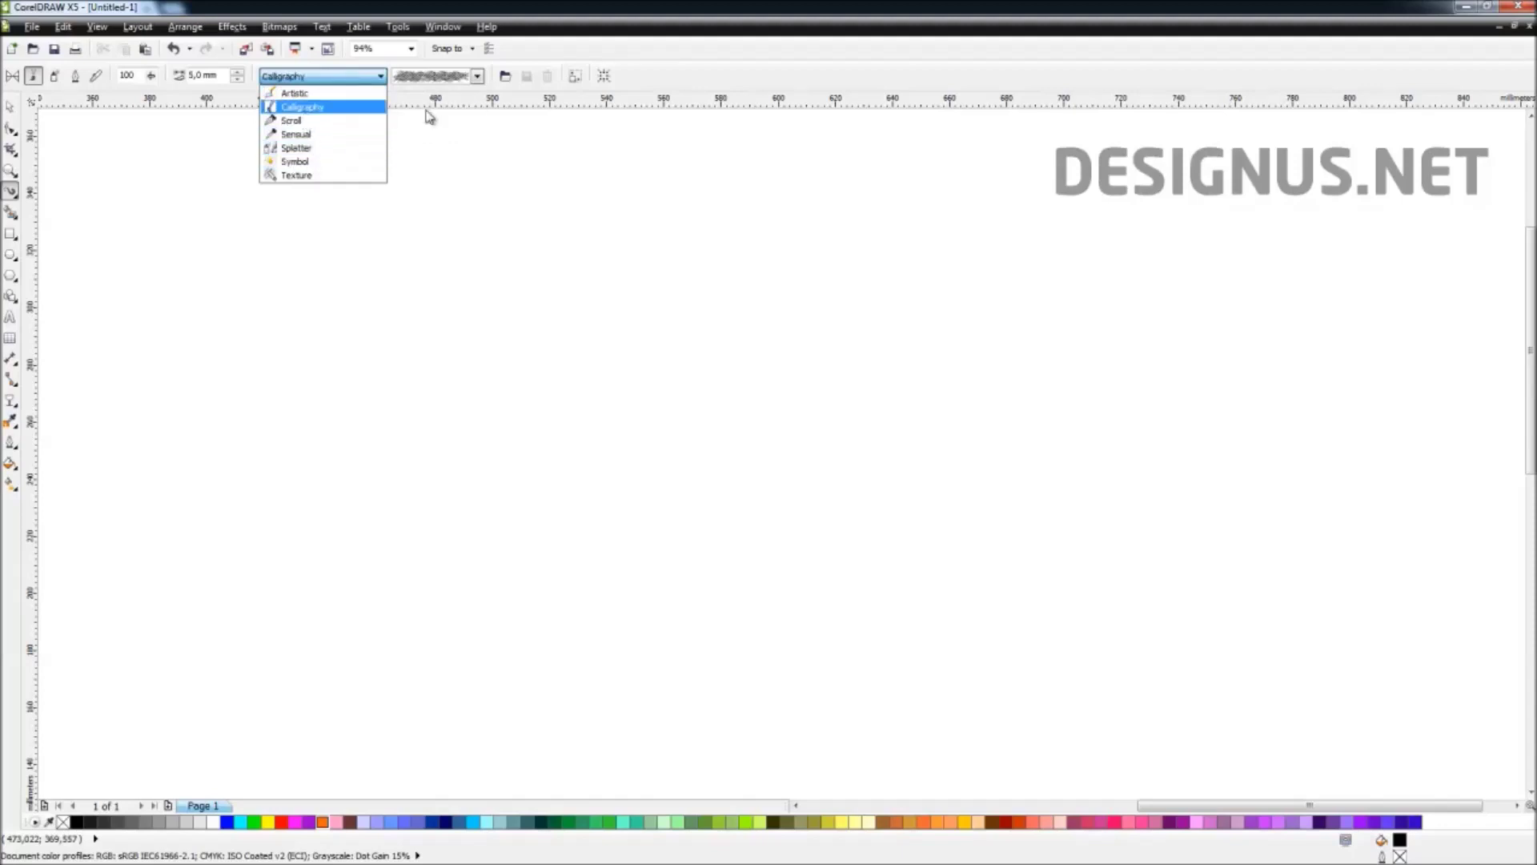
pyautogui.click(477, 76)
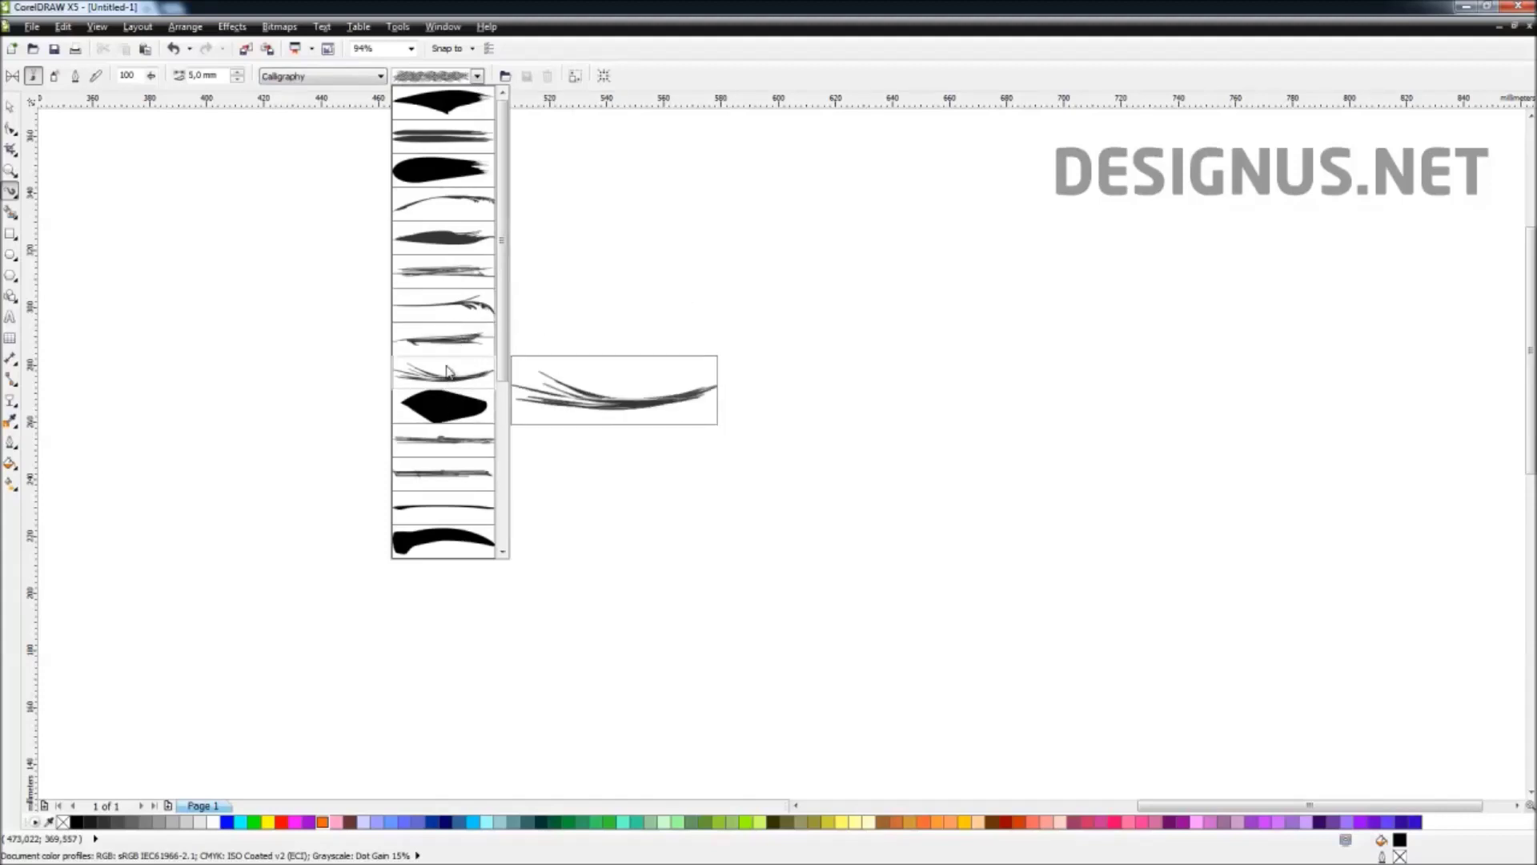
pyautogui.click(450, 314)
pyautogui.moveTo(316, 405)
pyautogui.mouseDown()
pyautogui.moveTo(427, 399)
pyautogui.moveTo(750, 268)
pyautogui.moveTo(706, 278)
pyautogui.moveTo(770, 304)
pyautogui.mouseUp()
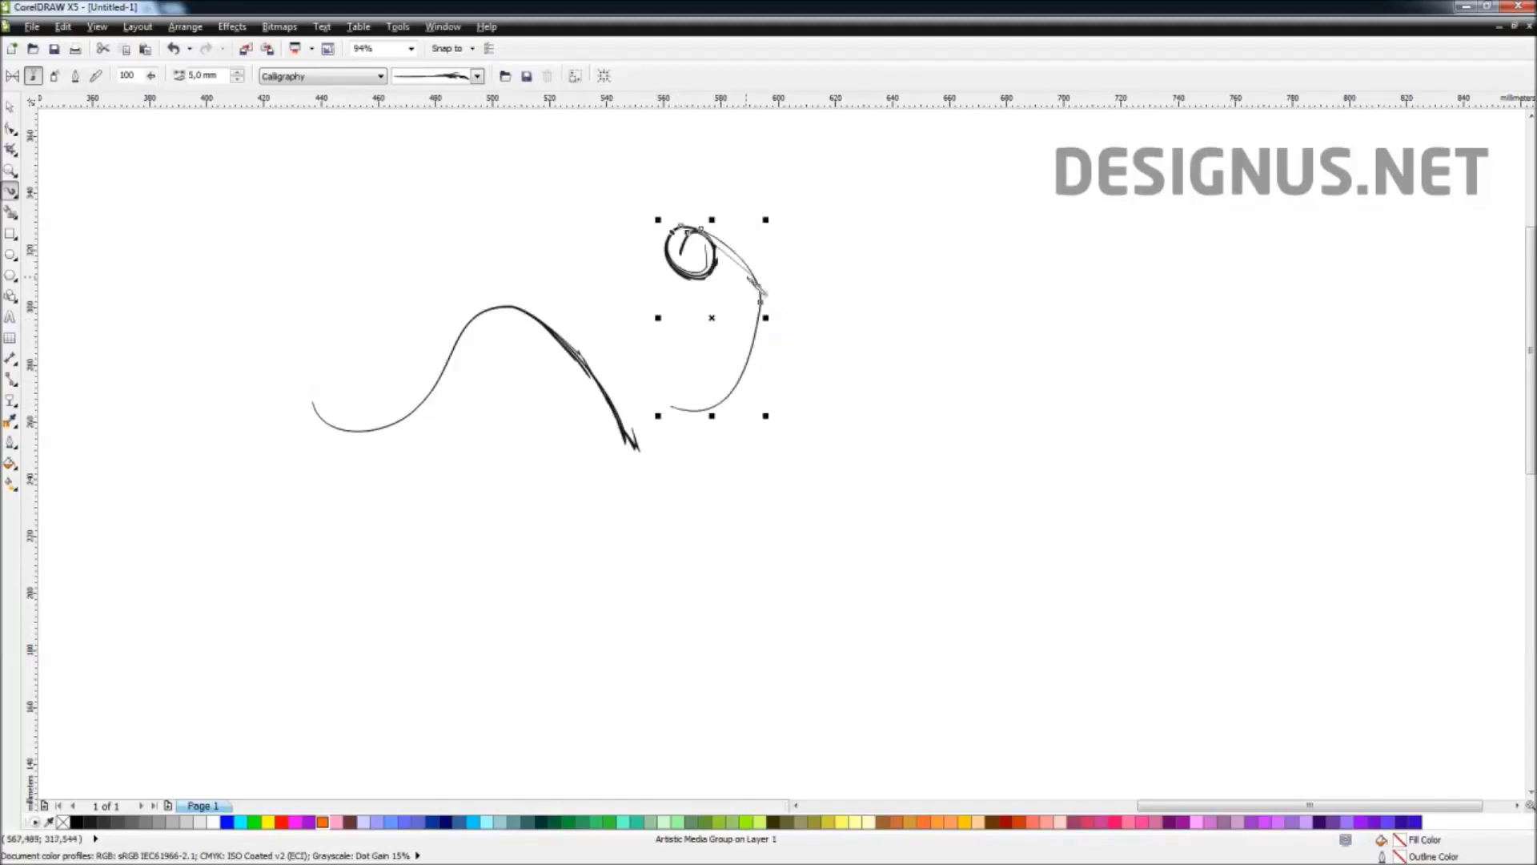
# Step: Apply the thick dry-edged Calligraphy brush to the spiral curl and paint a wavy stroke about 80 mm wide with it above the thin wave
pyautogui.scroll(4, 696, 255)
pyautogui.click(478, 76)
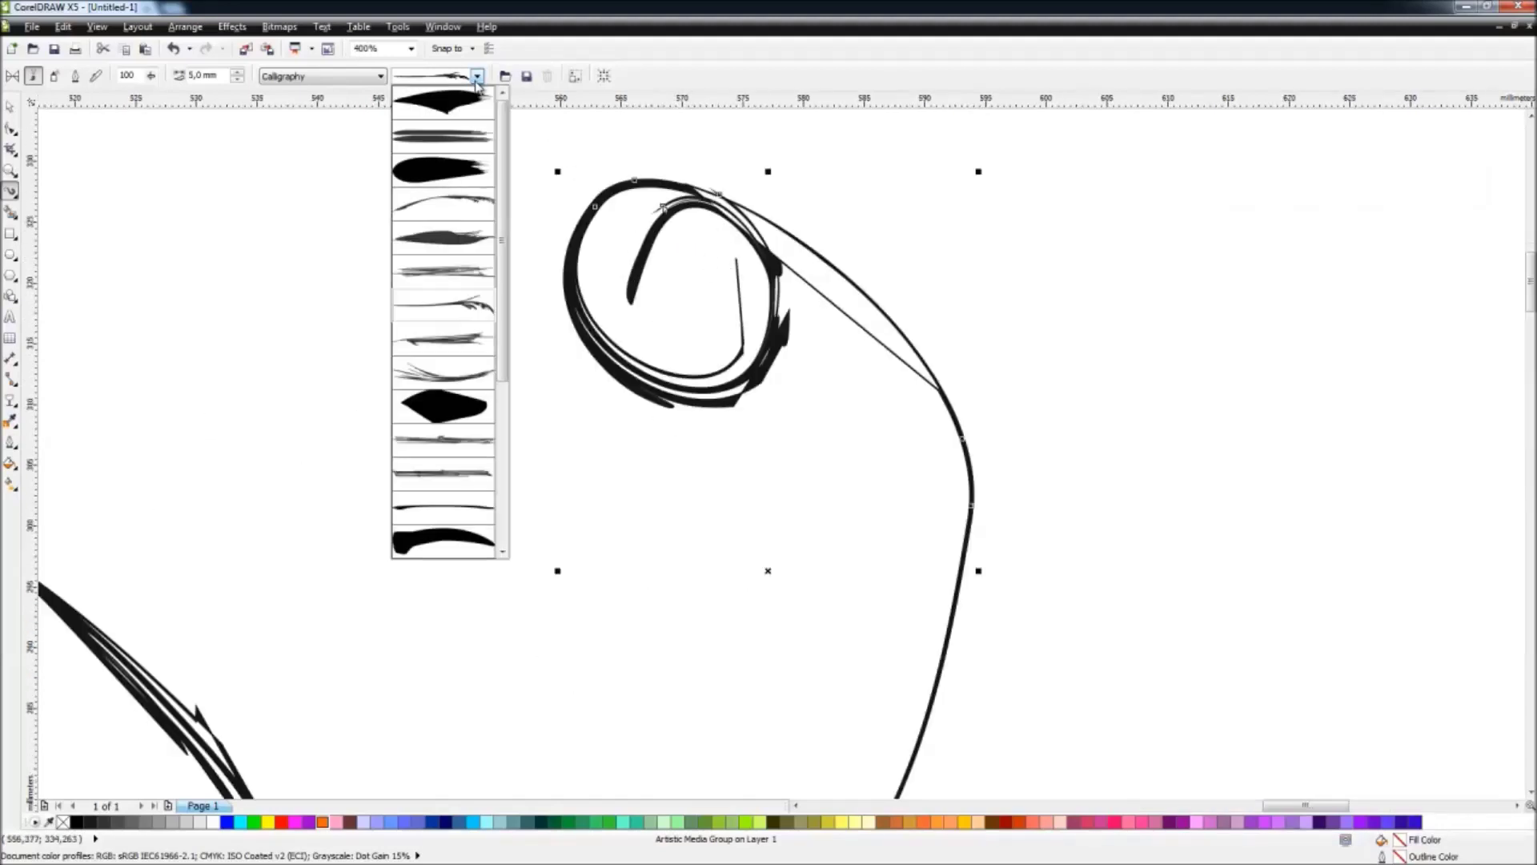
pyautogui.click(452, 239)
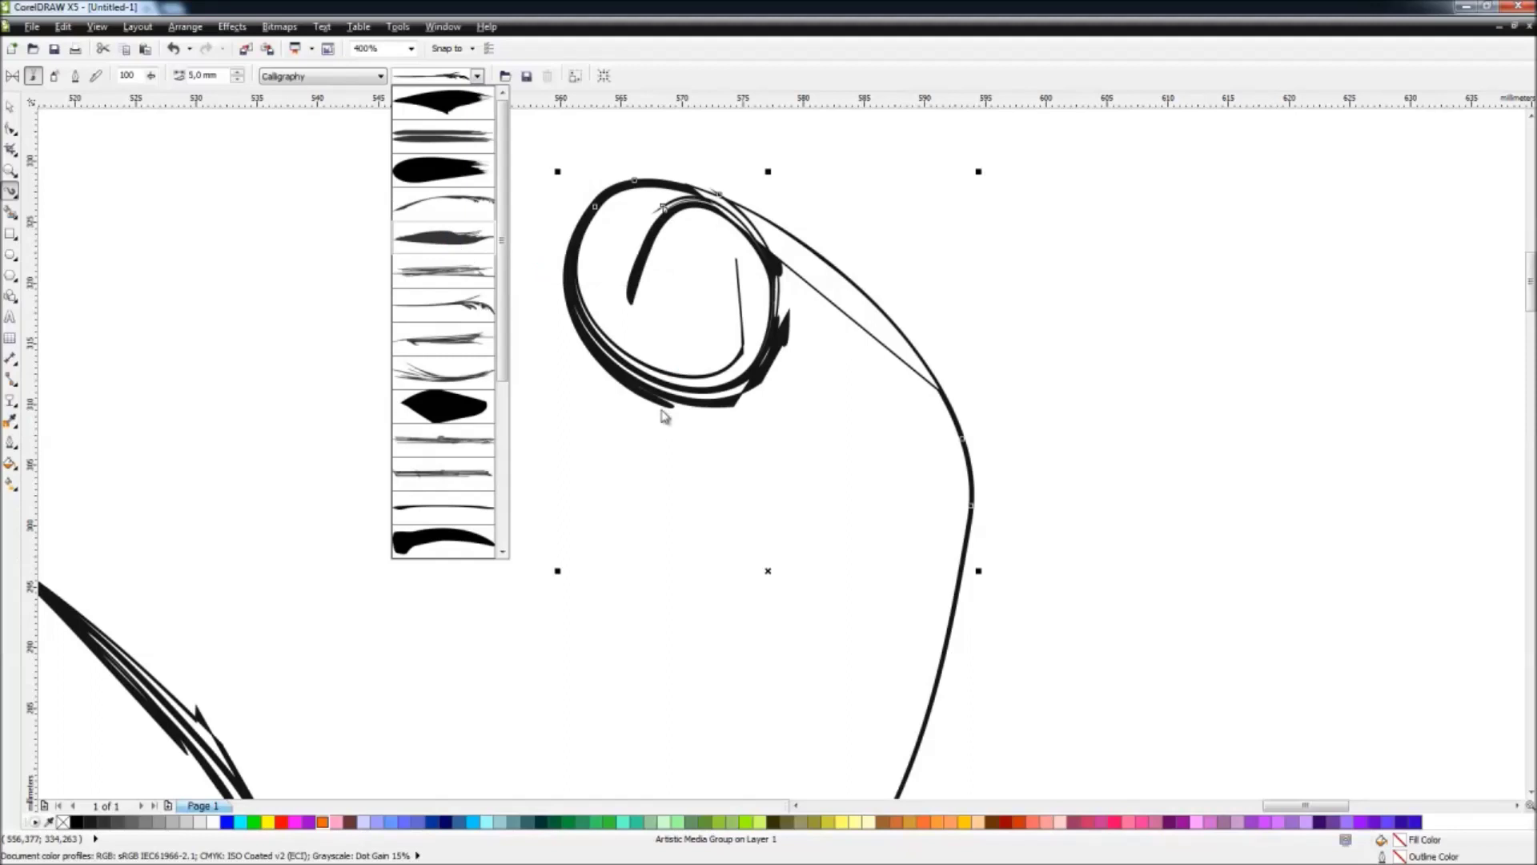
pyautogui.scroll(-4, 639, 442)
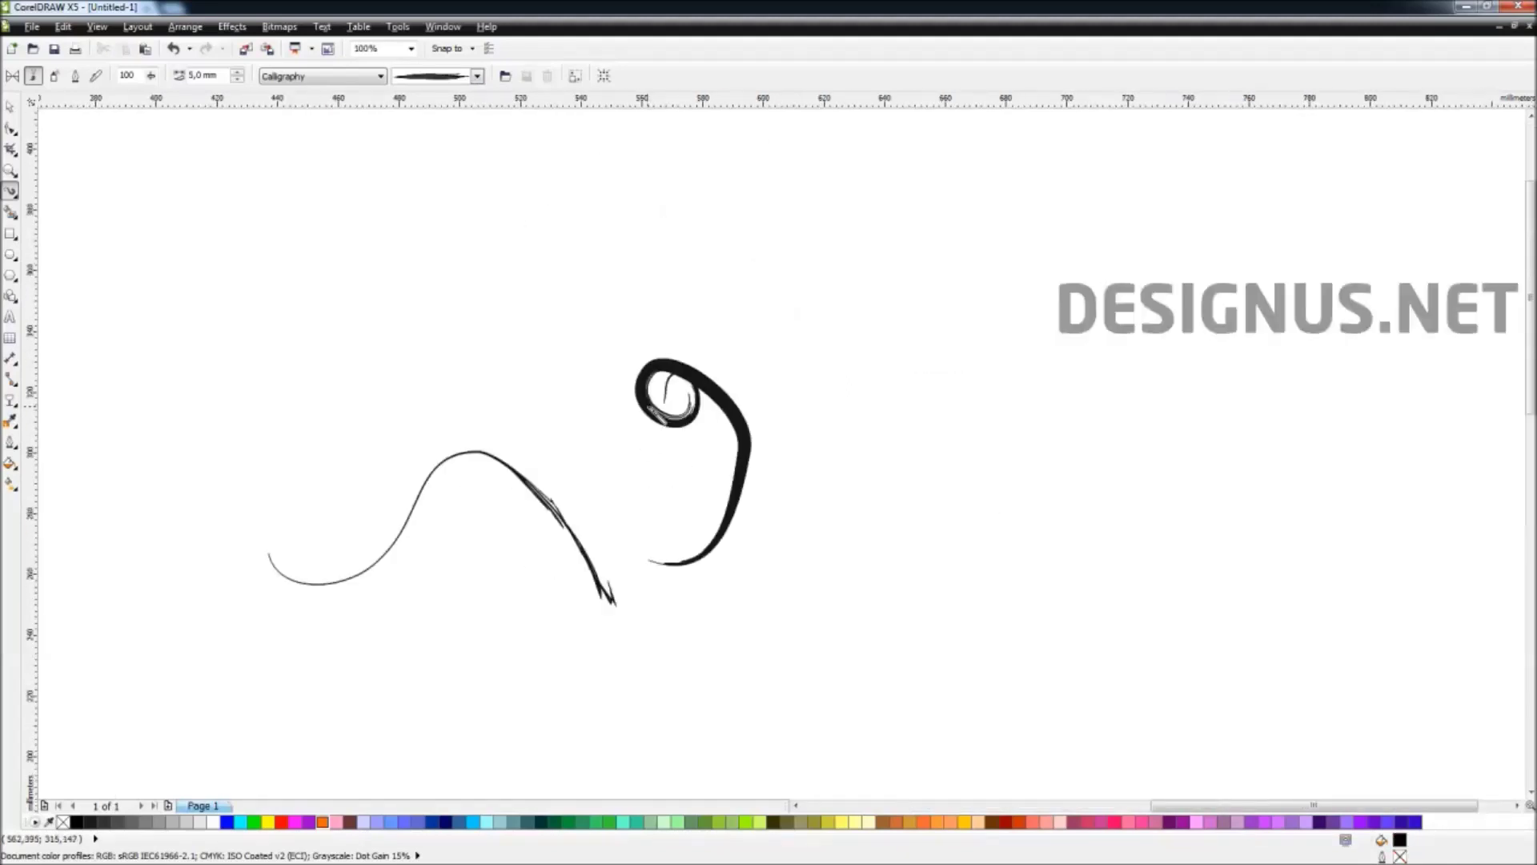
pyautogui.moveTo(137, 360); pyautogui.dragTo(365, 254)
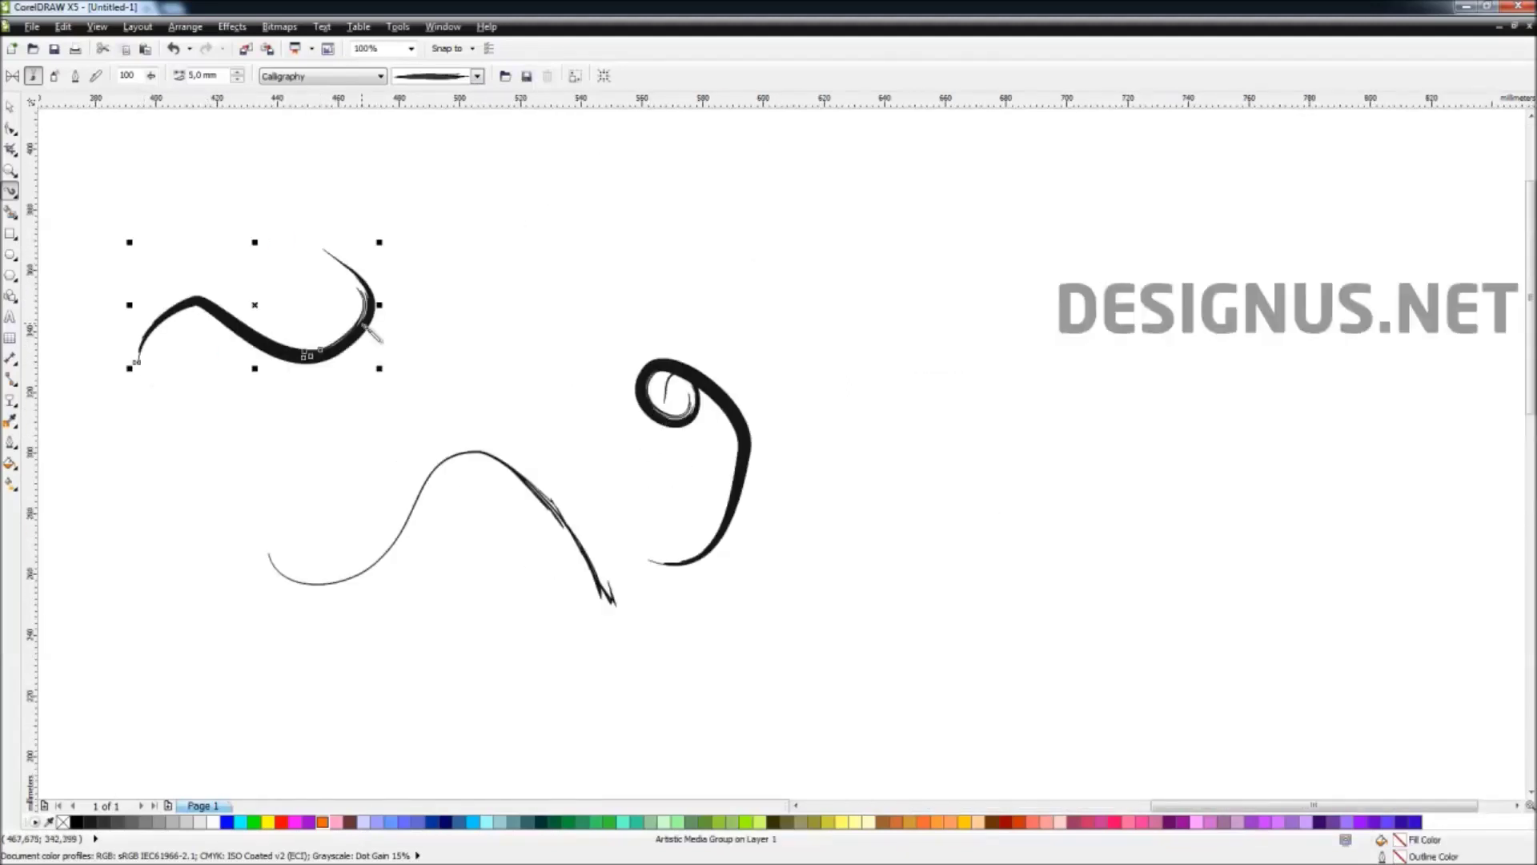
pyautogui.scroll(4, 318, 406)
pyautogui.scroll(-2, 313, 398)
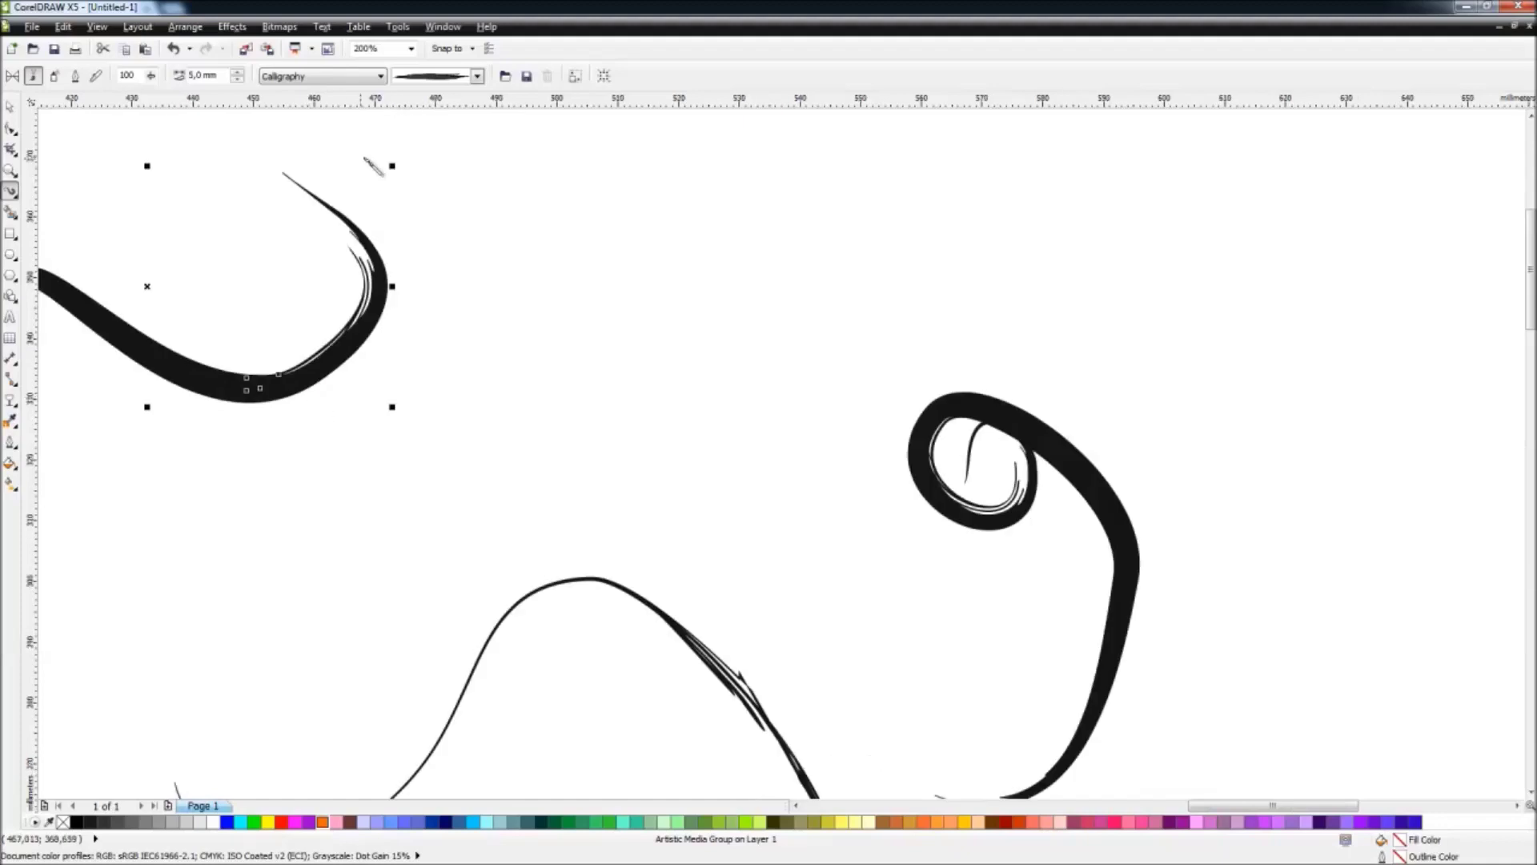
# Step: Switch the brush category to Scroll and view its available brush strokes
pyautogui.click(301, 78)
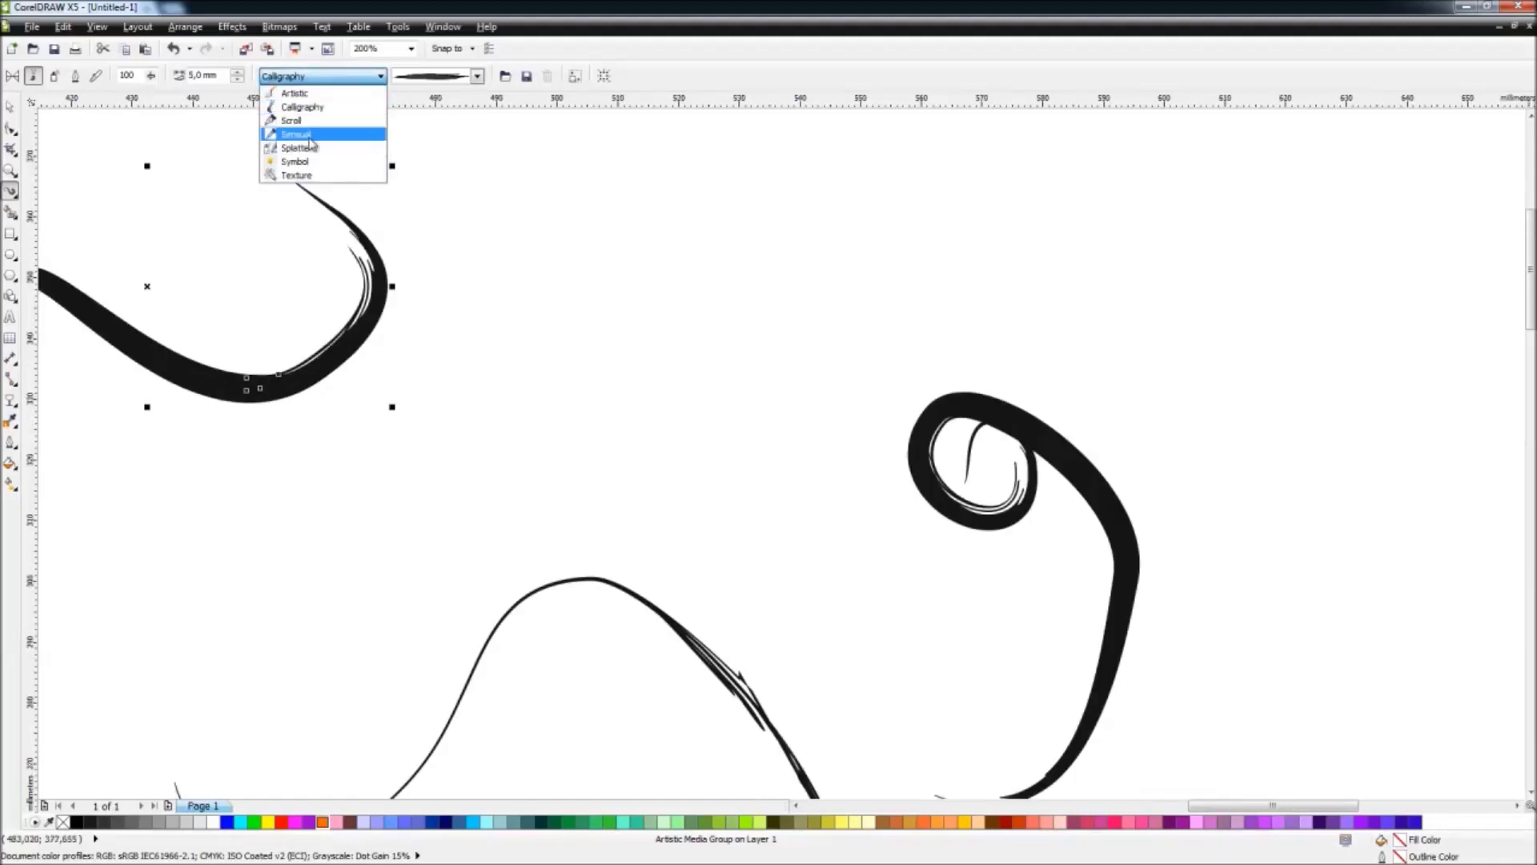
pyautogui.click(340, 126)
pyautogui.click(442, 78)
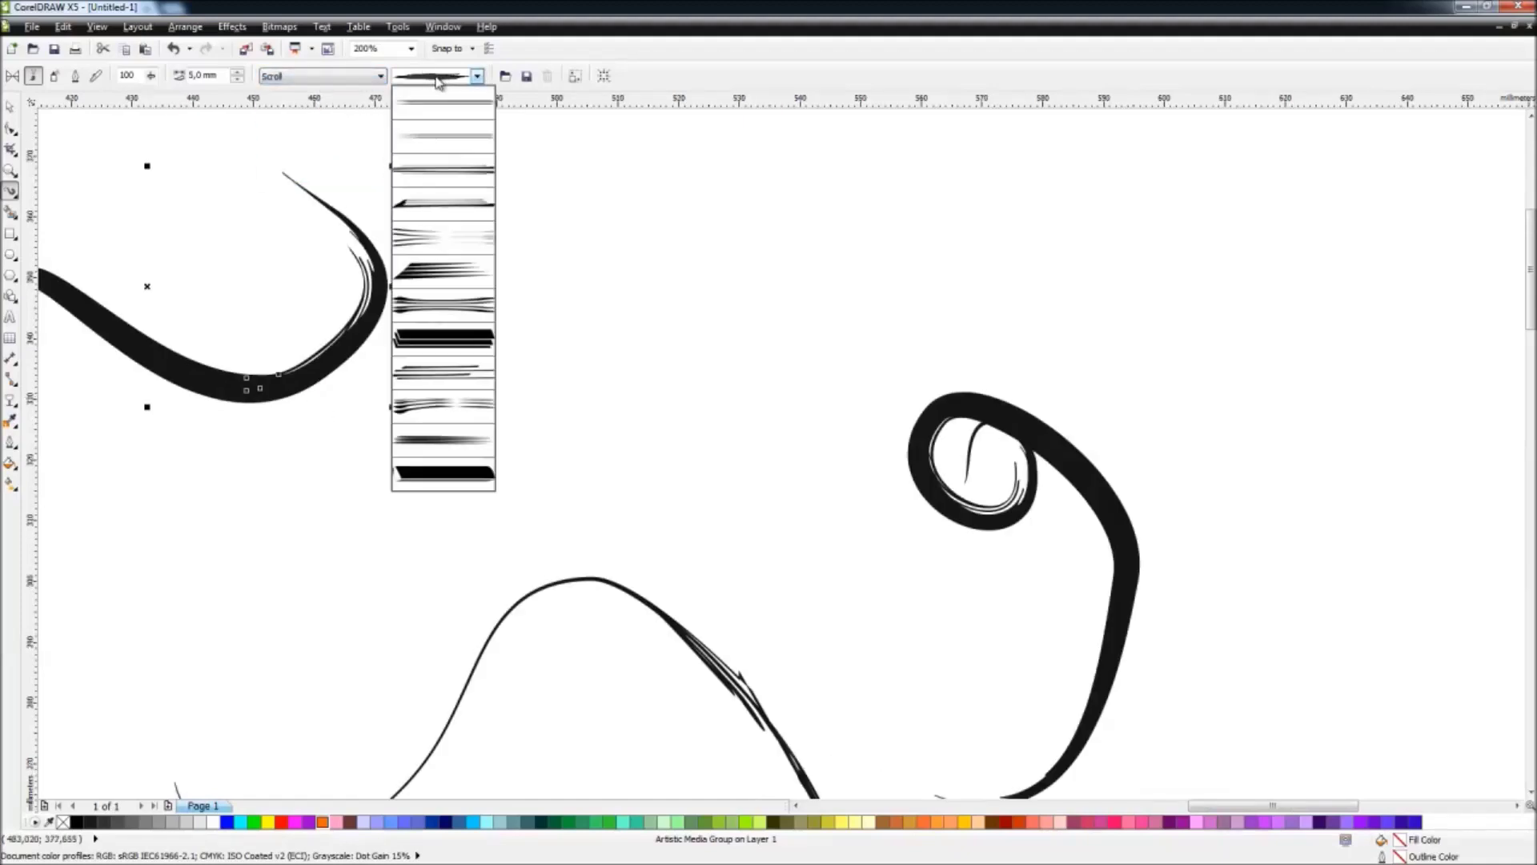
pyautogui.click(63, 84)
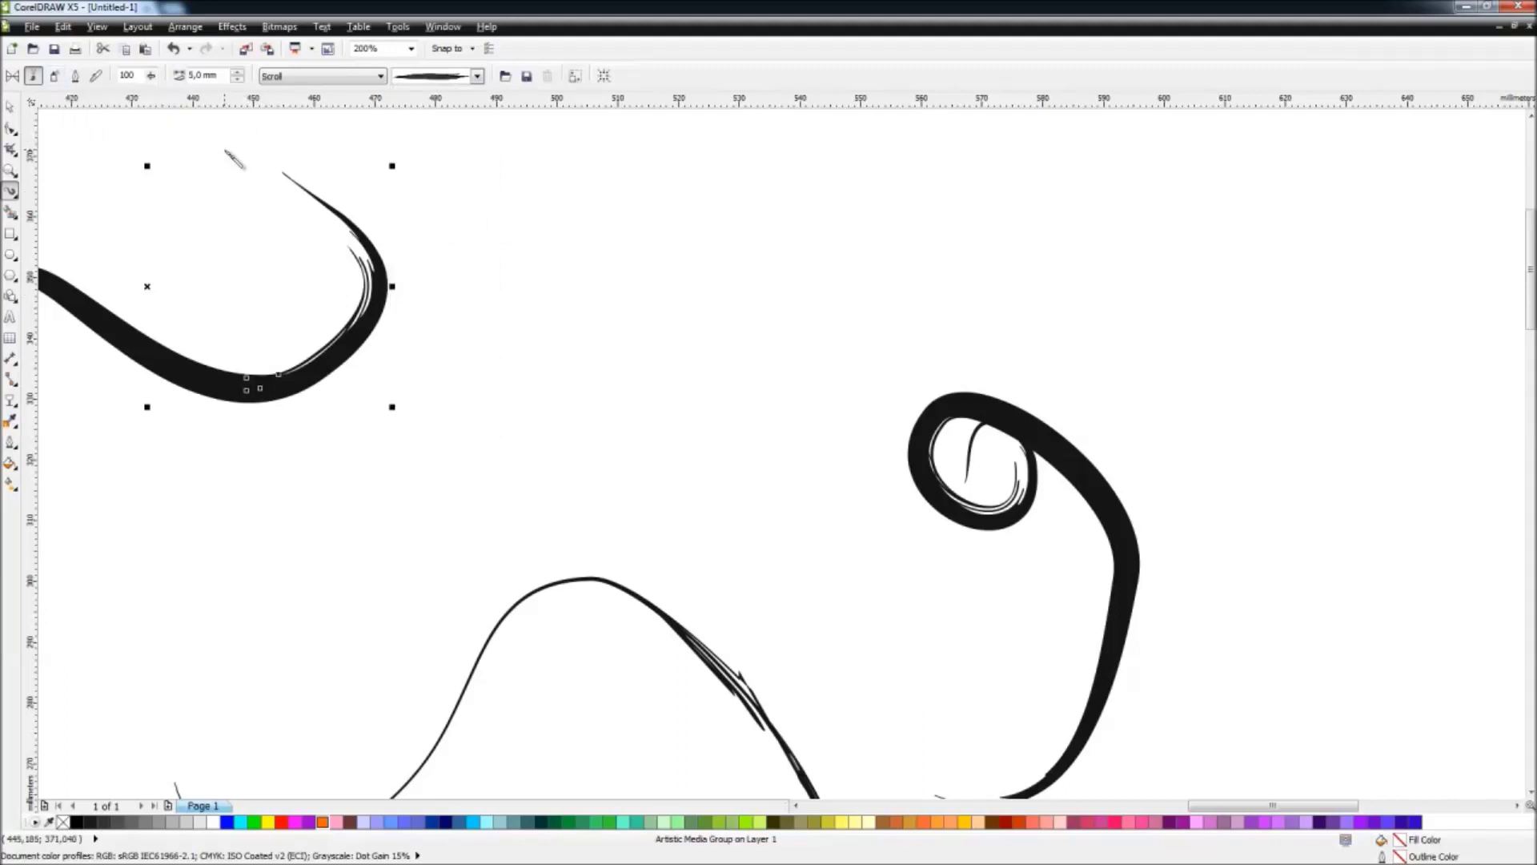
# Step: Switch Artistic Media to Sprayer mode and delete all three calligraphy brush strokes
pyautogui.click(62, 74)
pyautogui.scroll(-2, 350, 145)
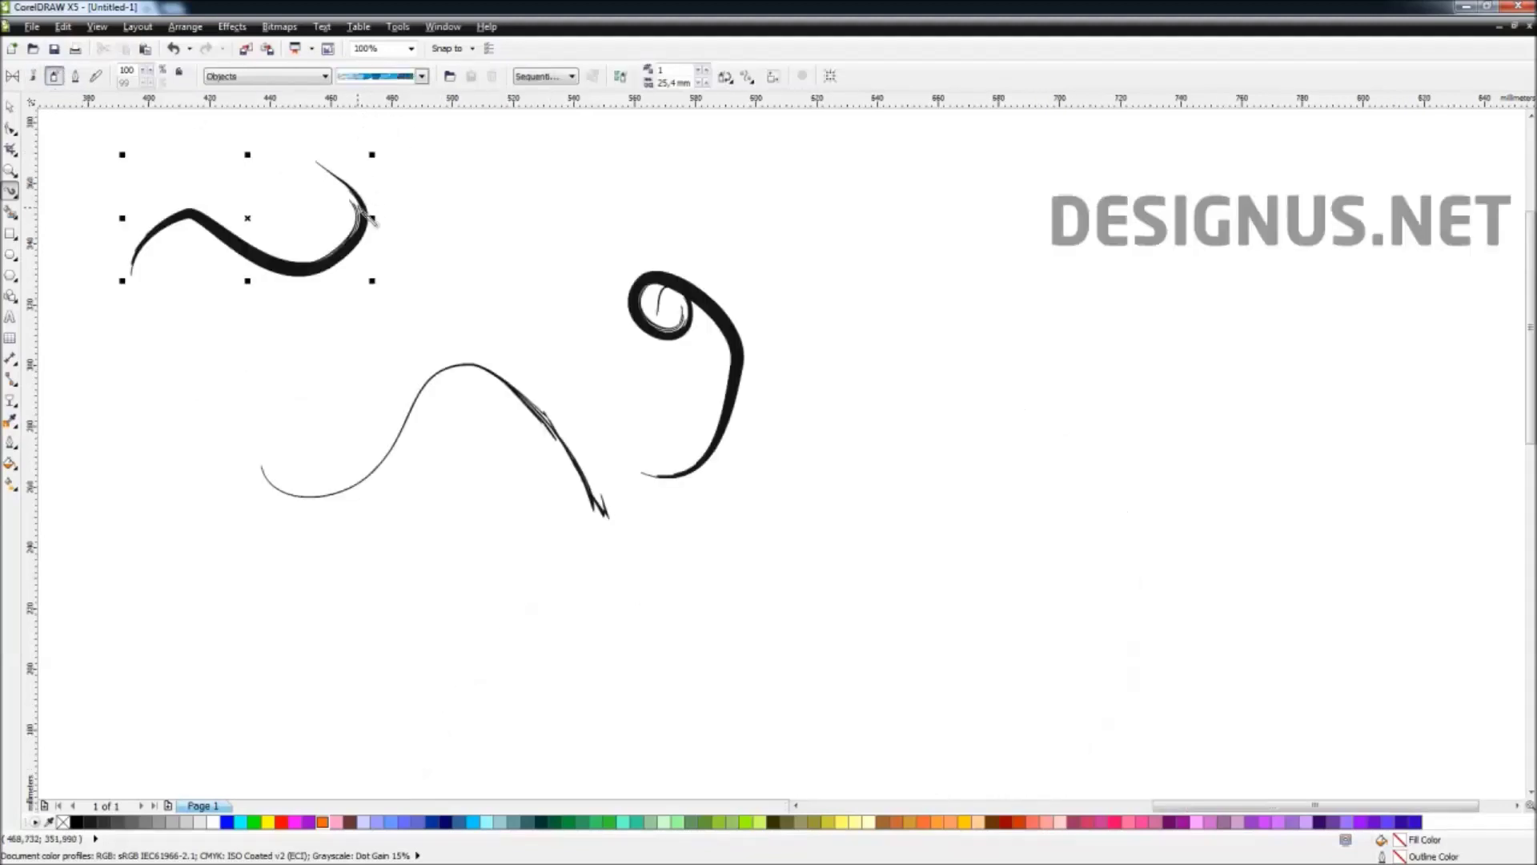
pyautogui.press('space')
pyautogui.click(58, 160)
pyautogui.moveTo(81, 137); pyautogui.dragTo(738, 557)
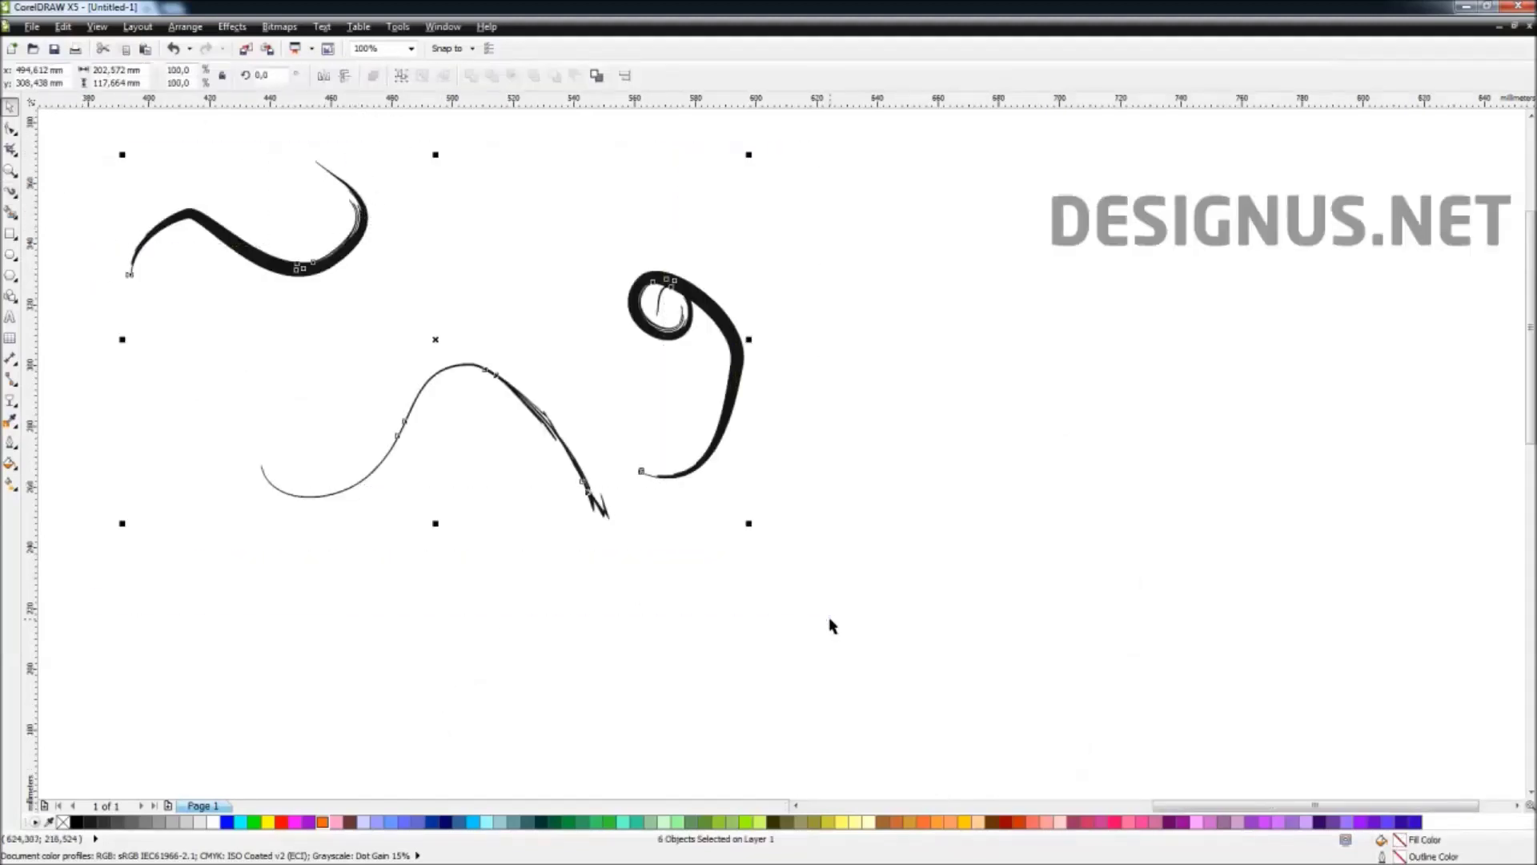
pyautogui.press('Delete')
# Step: Reactivate the Artistic Media sprayer and view the spray patterns in the Objects category
pyautogui.click(13, 192)
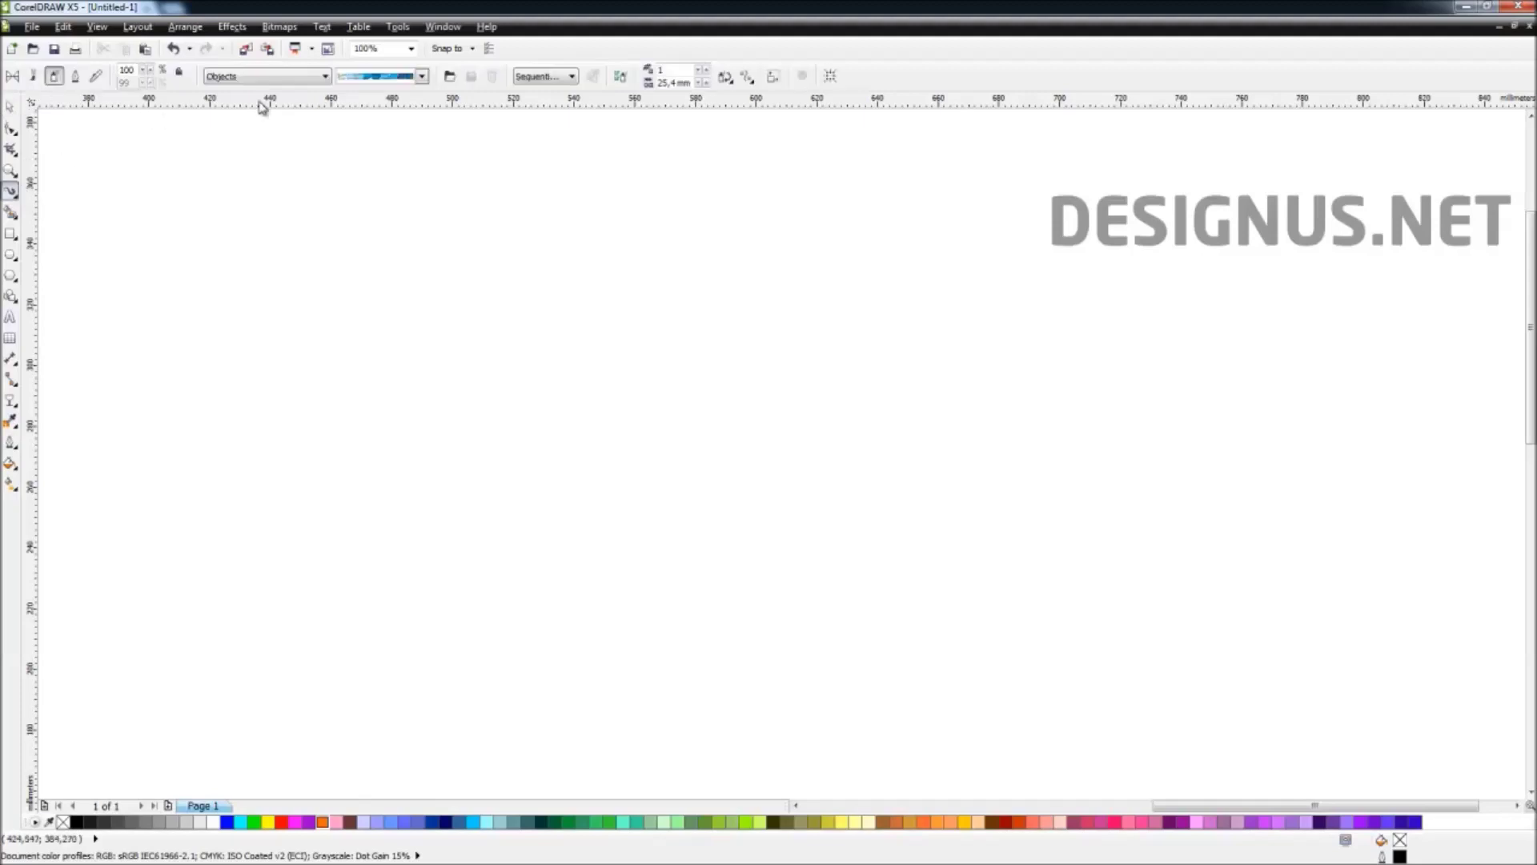
pyautogui.click(386, 80)
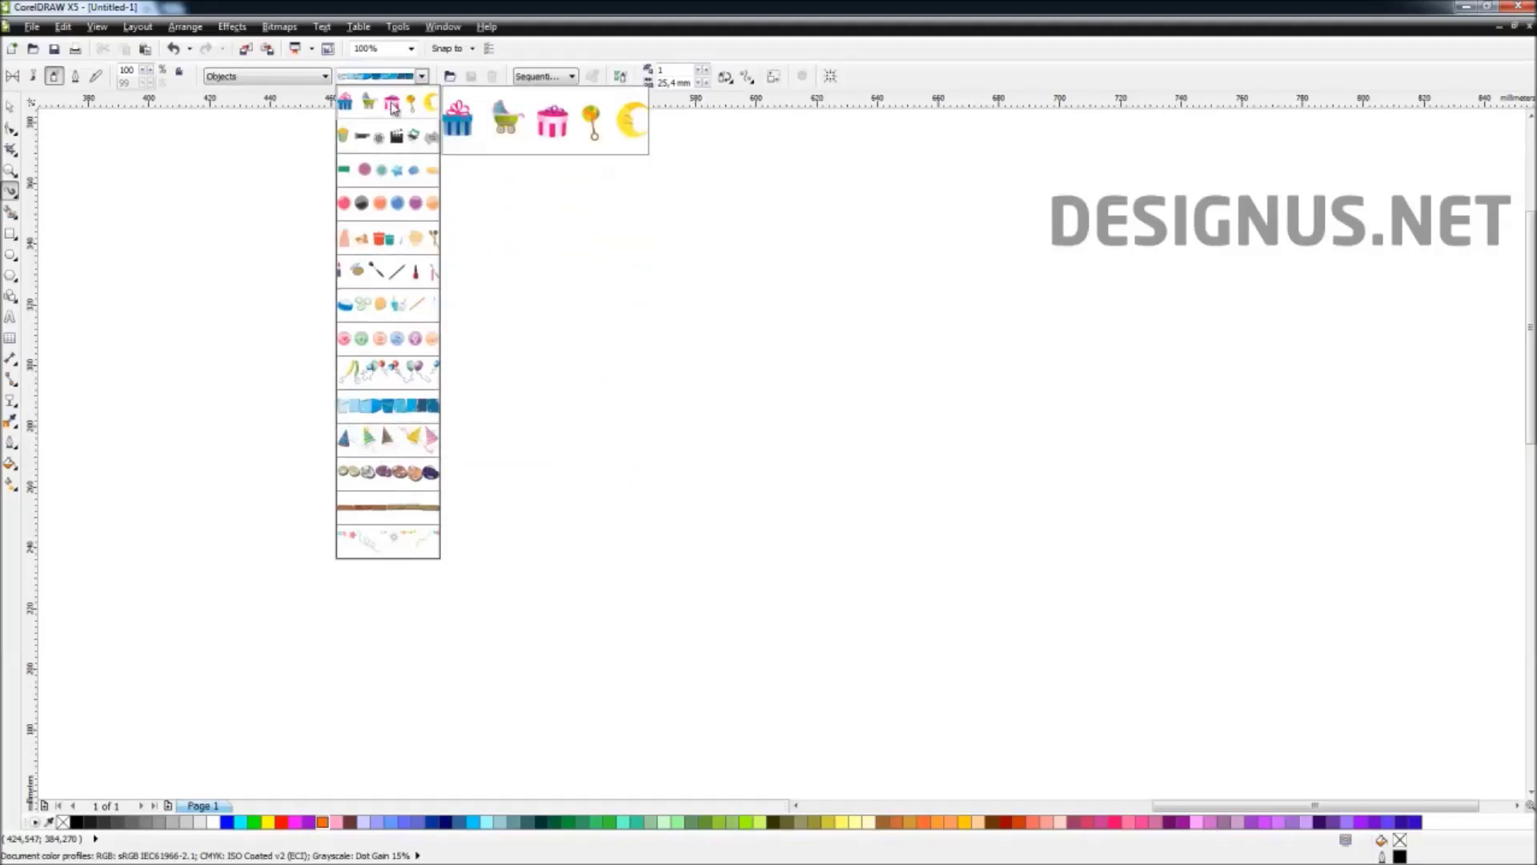
pyautogui.click(264, 76)
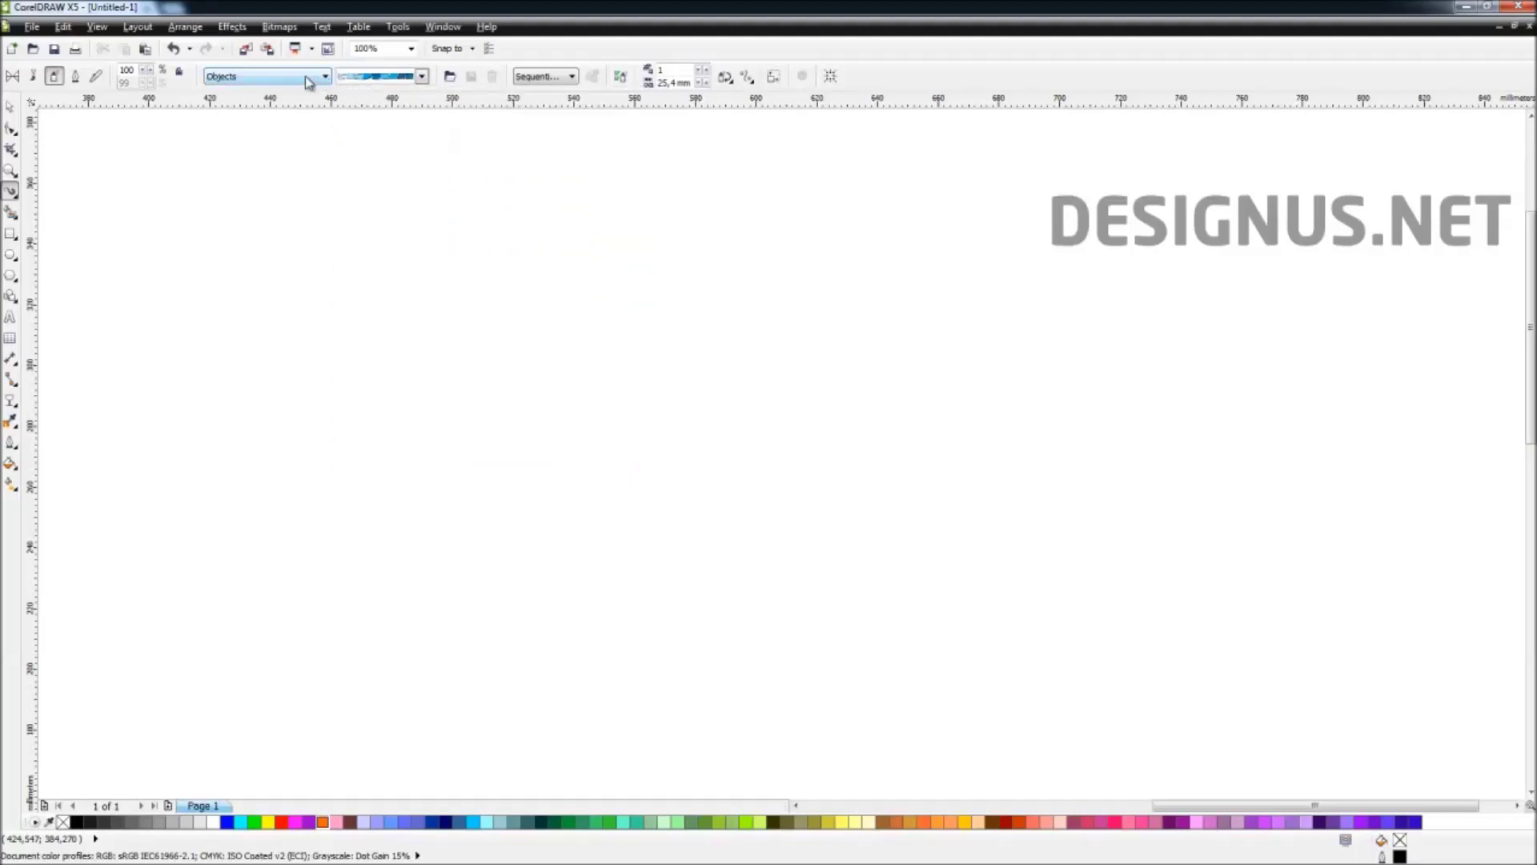
# Step: Choose the breakfast spray pattern from the Food category and spray it along a wavy path about 400 mm wide
pyautogui.click(264, 76)
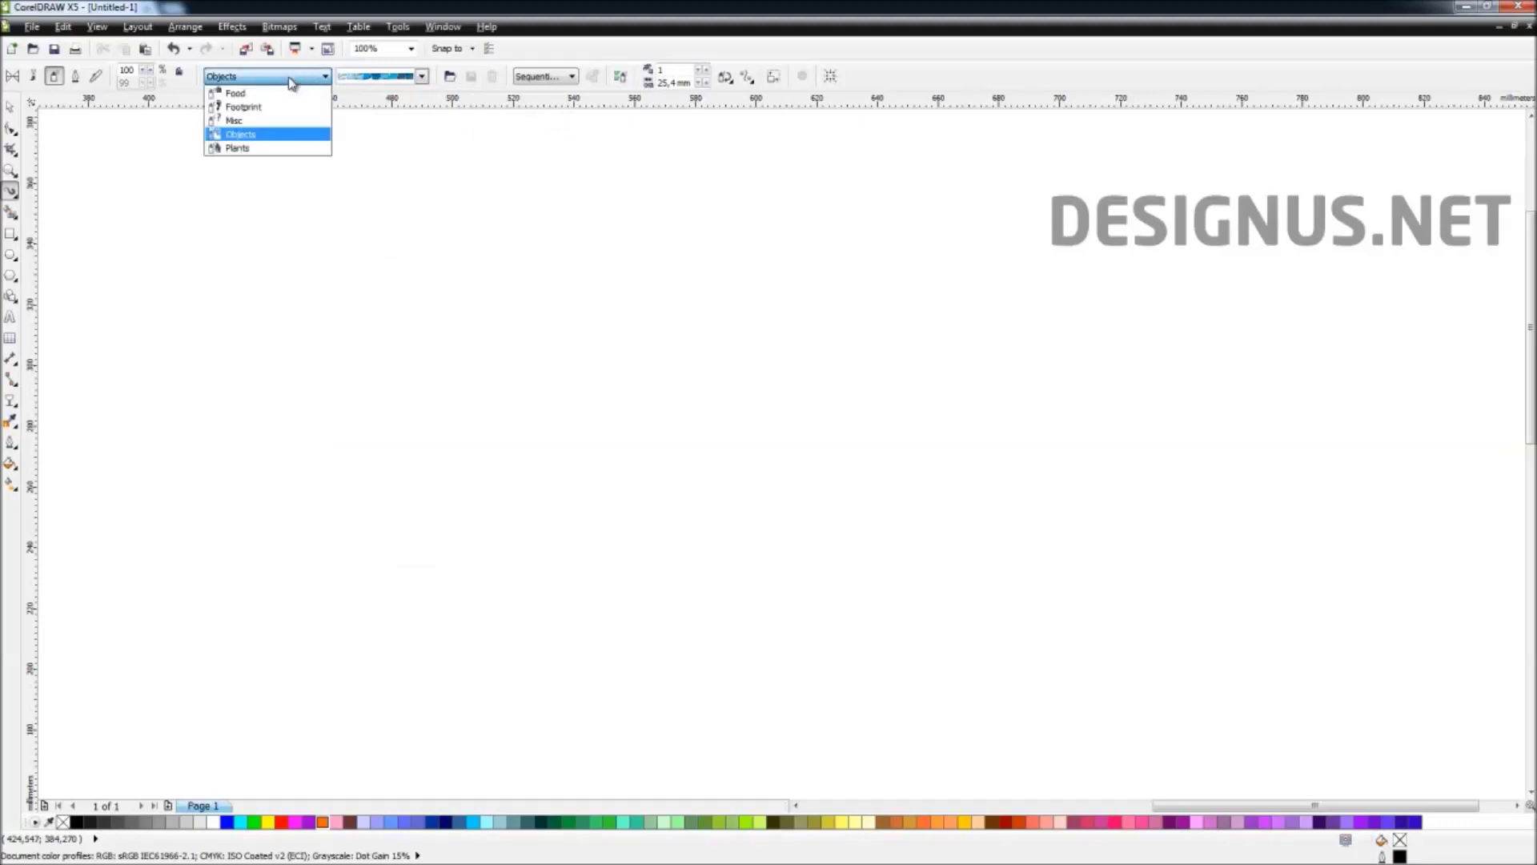
pyautogui.click(240, 93)
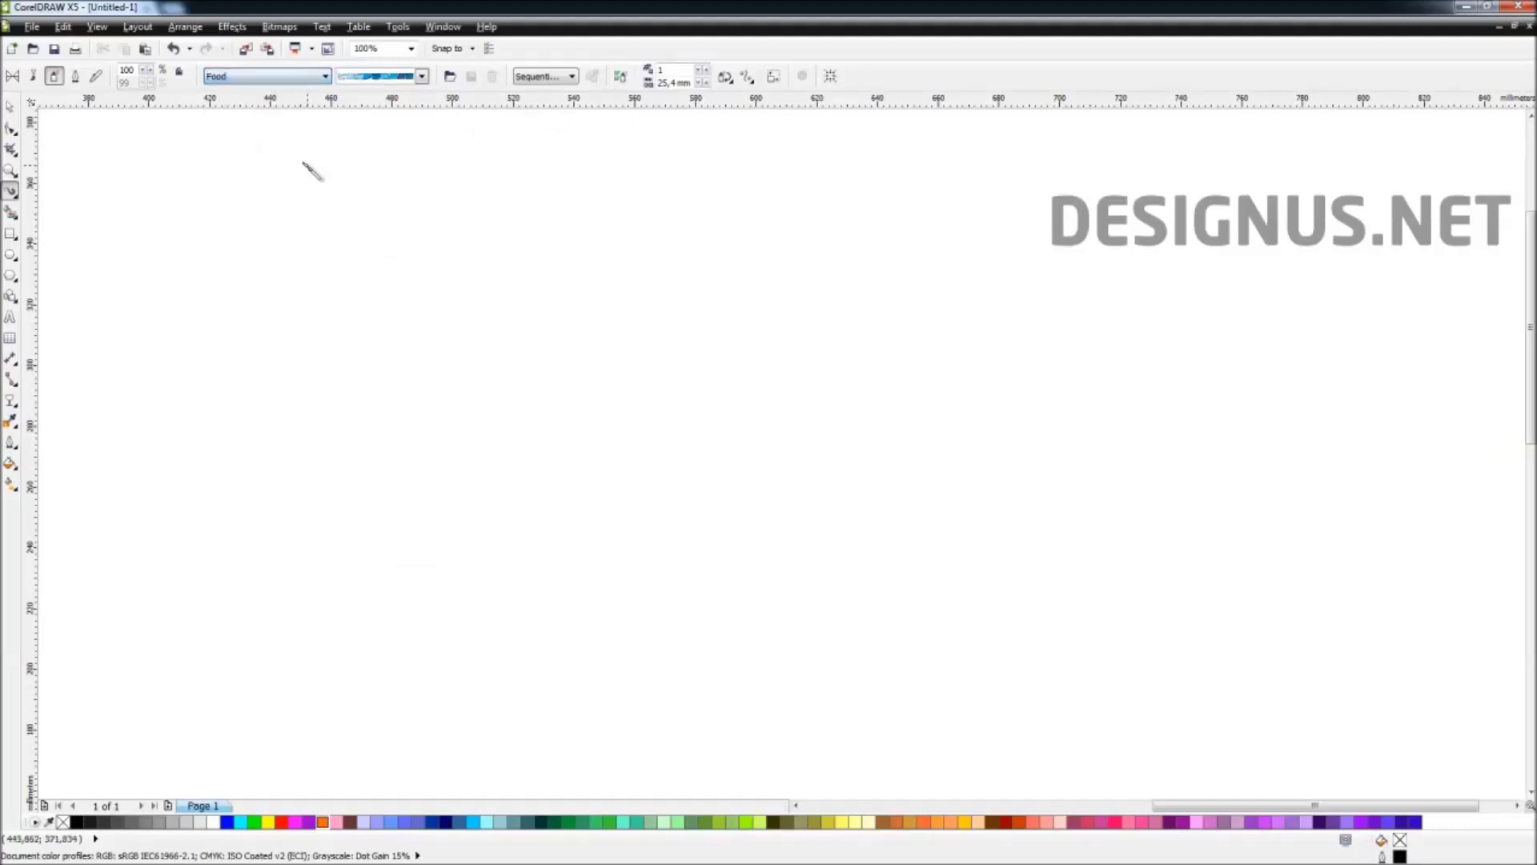
pyautogui.click(422, 78)
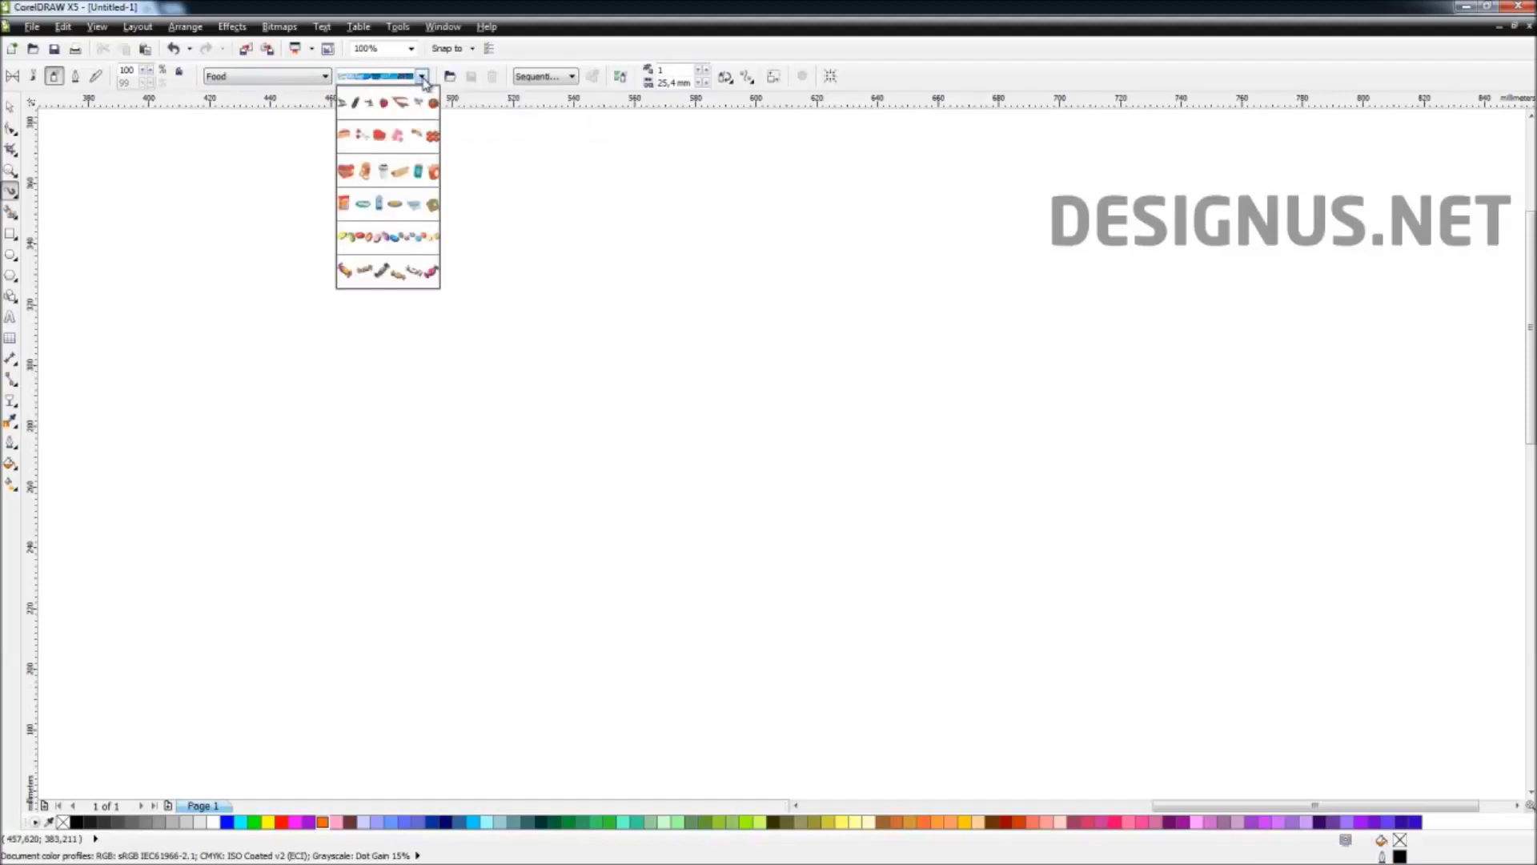
pyautogui.click(384, 221)
pyautogui.moveTo(96, 270)
pyautogui.mouseDown()
pyautogui.moveTo(285, 376)
pyautogui.moveTo(438, 332)
pyautogui.moveTo(693, 464)
pyautogui.moveTo(1013, 572)
pyautogui.moveTo(1208, 434)
pyautogui.moveTo(1289, 432)
pyautogui.mouseUp()
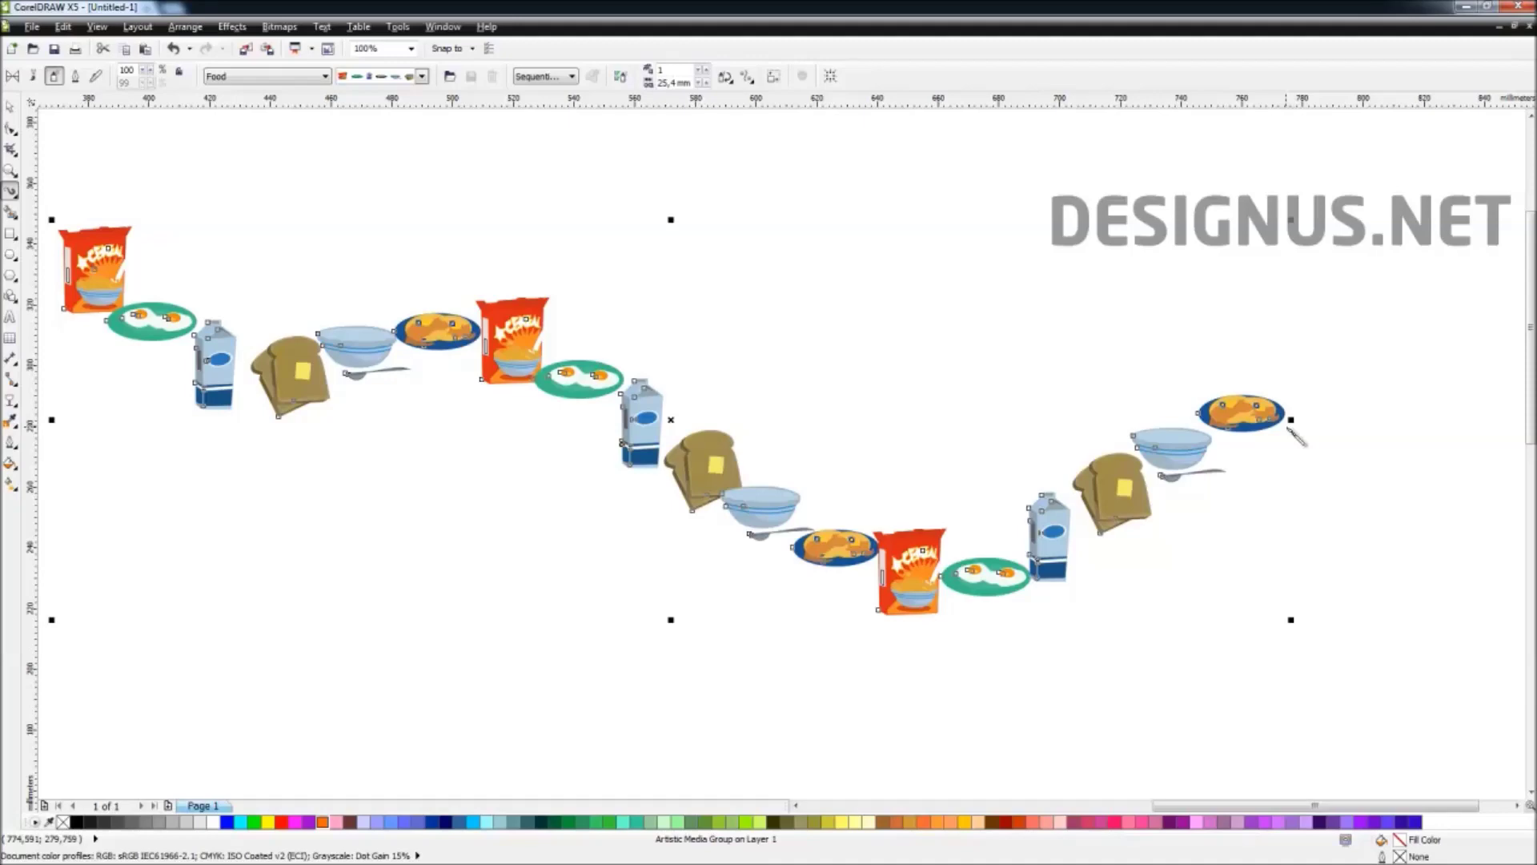
# Step: Inspect the sprayed breakfast items up close and delete the whole sprayed path
pyautogui.scroll(3, 633, 408)
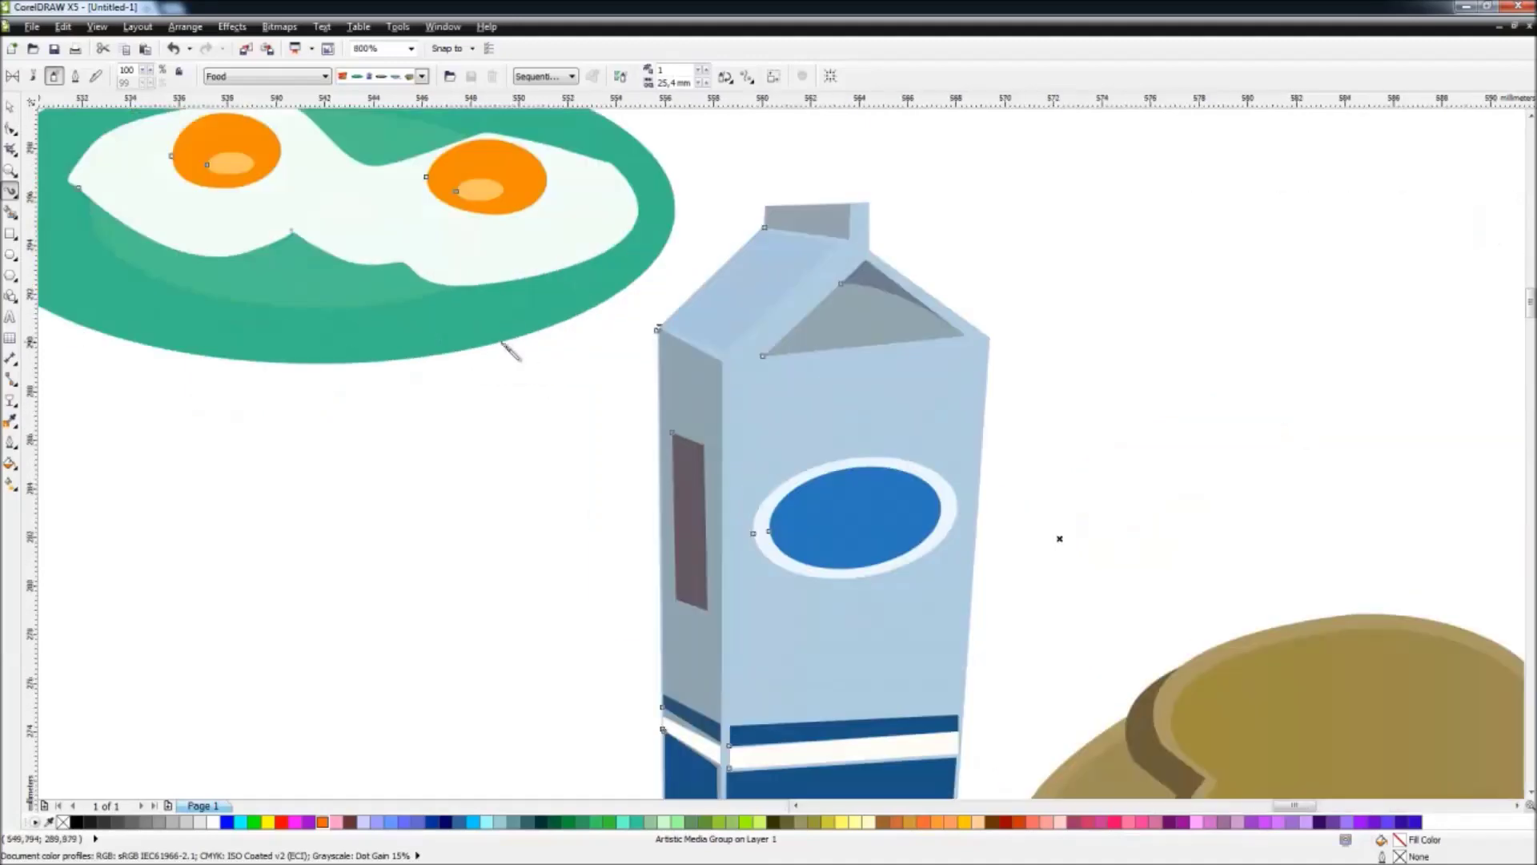
pyautogui.scroll(-3, 599, 453)
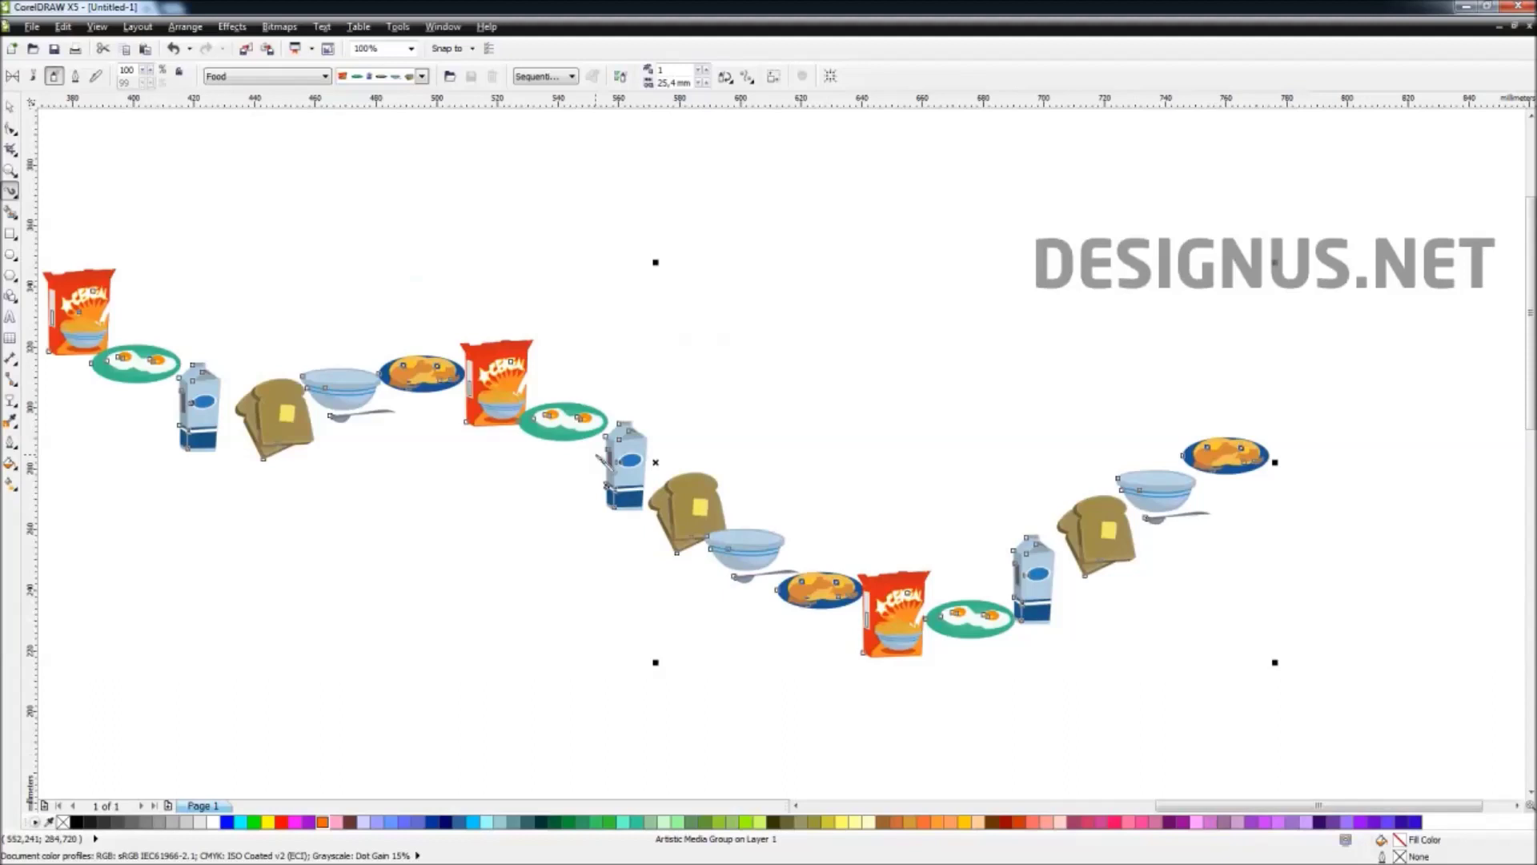
pyautogui.press('Delete')
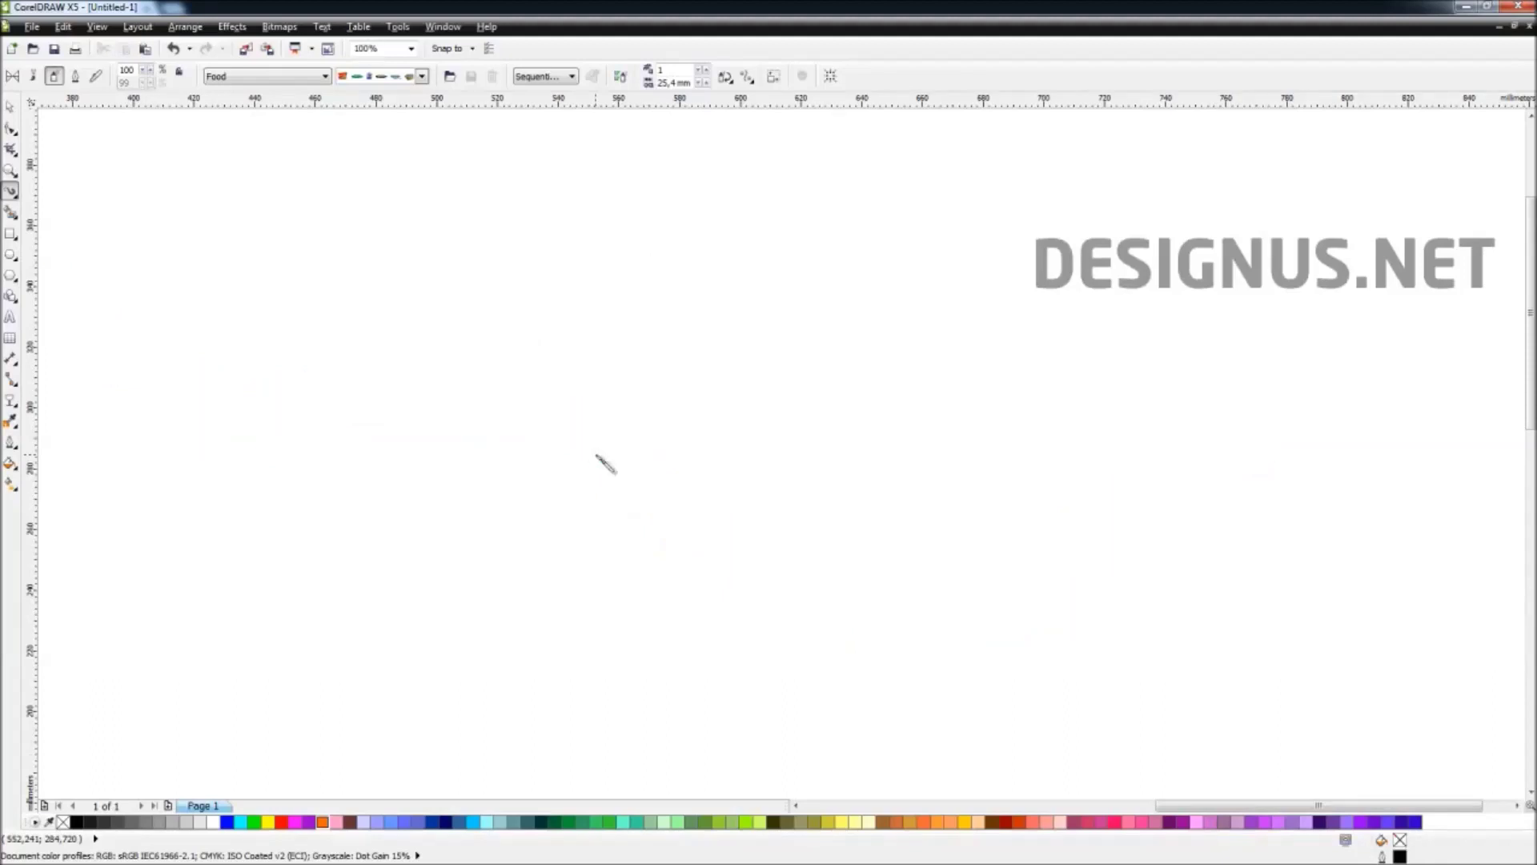
# Step: Handwrite a looped scribble about 80 mm wide in Calligraphic mode and a larger M-shaped one about 125 mm wide beside it in Pressure mode
pyautogui.click(77, 76)
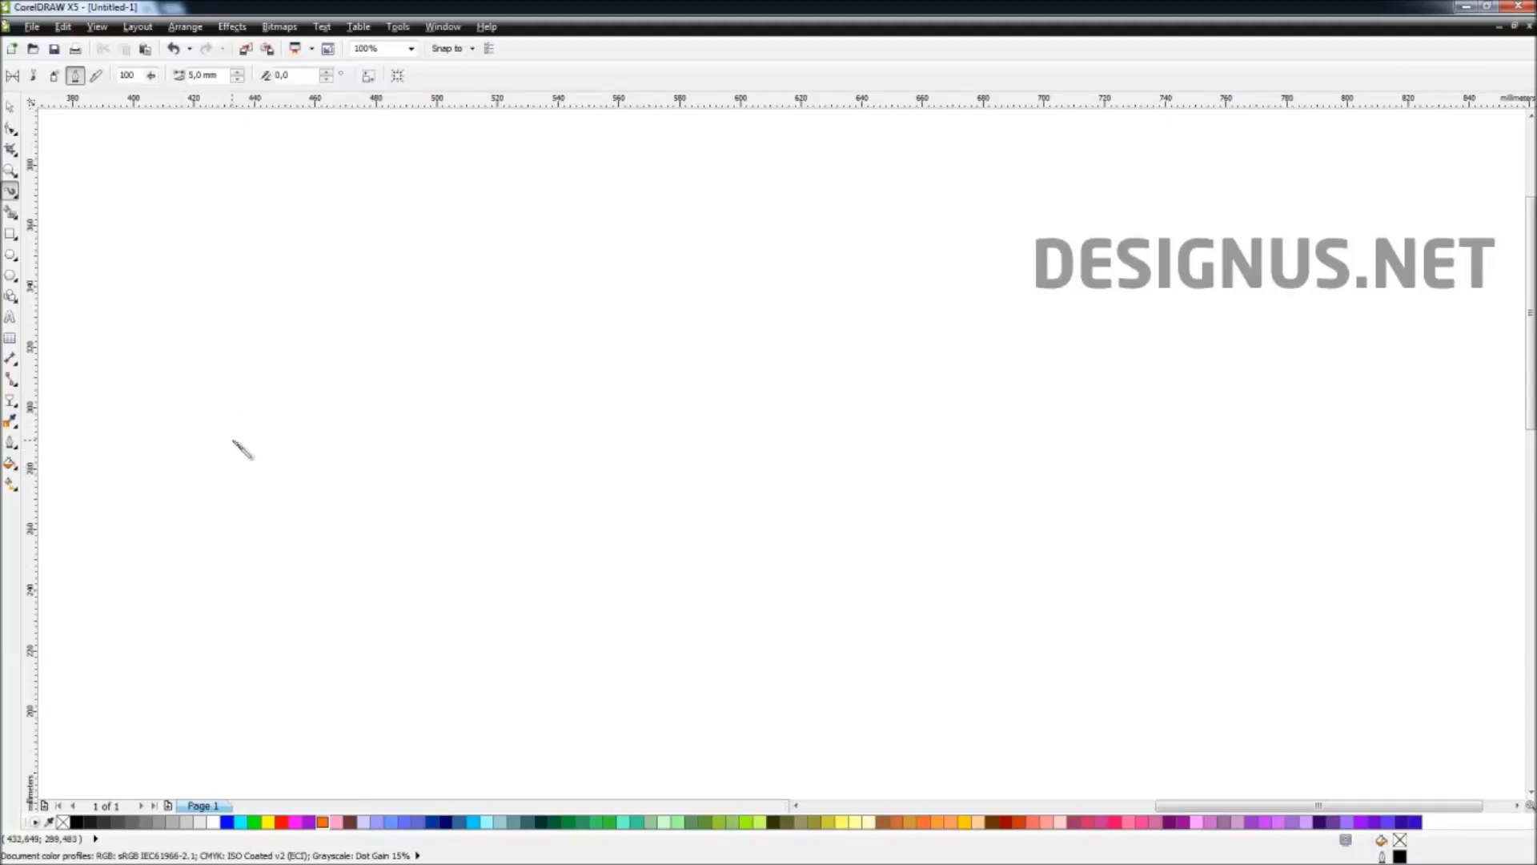
pyautogui.moveTo(237, 406)
pyautogui.mouseDown()
pyautogui.moveTo(262, 445)
pyautogui.moveTo(300, 394)
pyautogui.moveTo(316, 248)
pyautogui.moveTo(301, 370)
pyautogui.moveTo(334, 447)
pyautogui.moveTo(354, 430)
pyautogui.moveTo(366, 271)
pyautogui.moveTo(362, 349)
pyautogui.moveTo(392, 464)
pyautogui.moveTo(420, 391)
pyautogui.moveTo(425, 435)
pyautogui.moveTo(450, 351)
pyautogui.mouseUp()
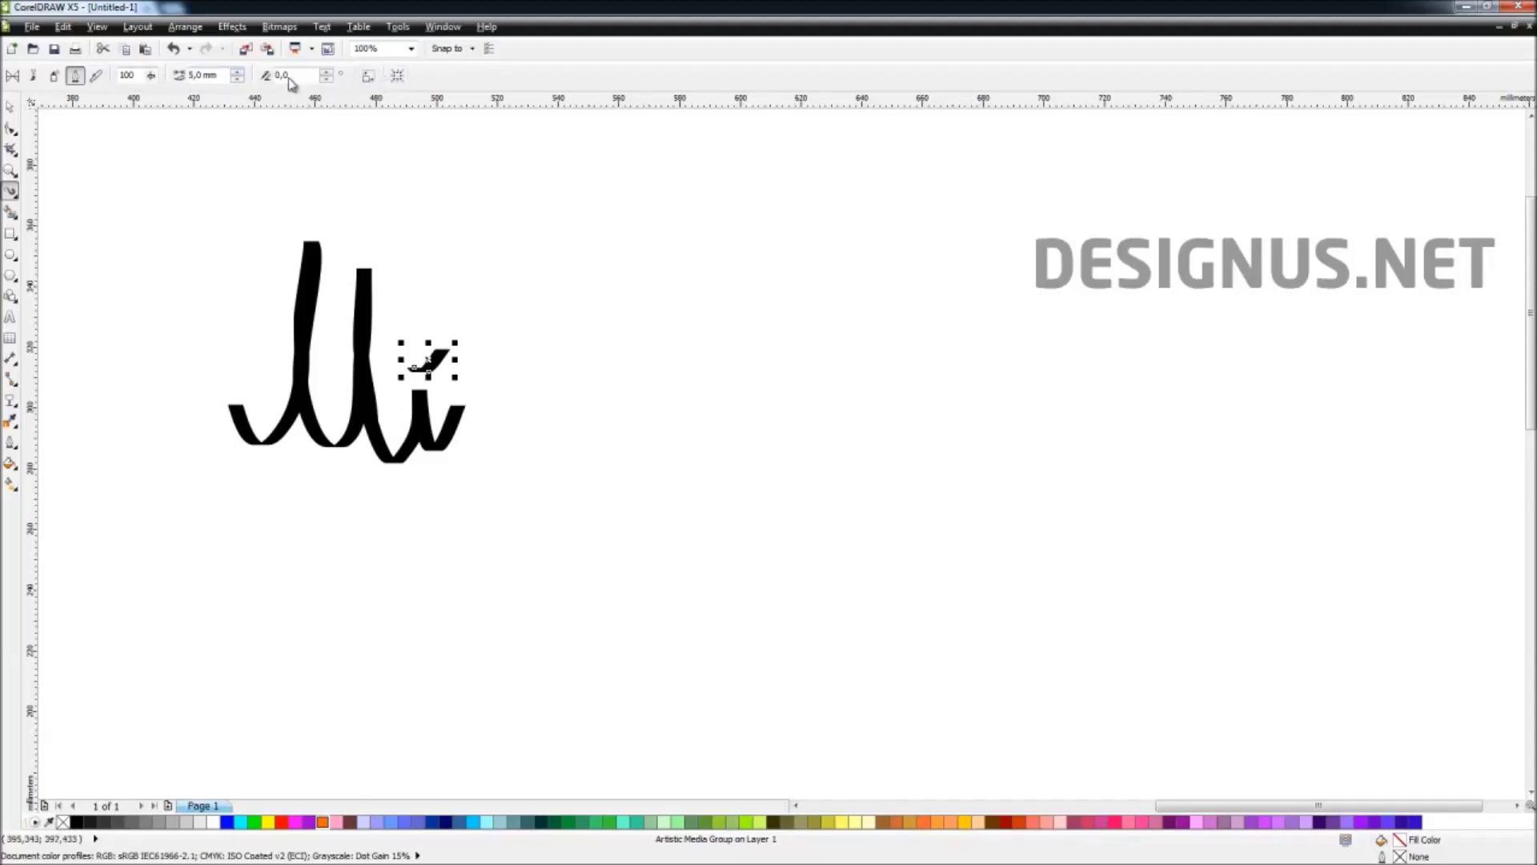
pyautogui.click(96, 77)
pyautogui.moveTo(541, 498)
pyautogui.mouseDown()
pyautogui.moveTo(877, 515)
pyautogui.moveTo(917, 544)
pyautogui.mouseUp()
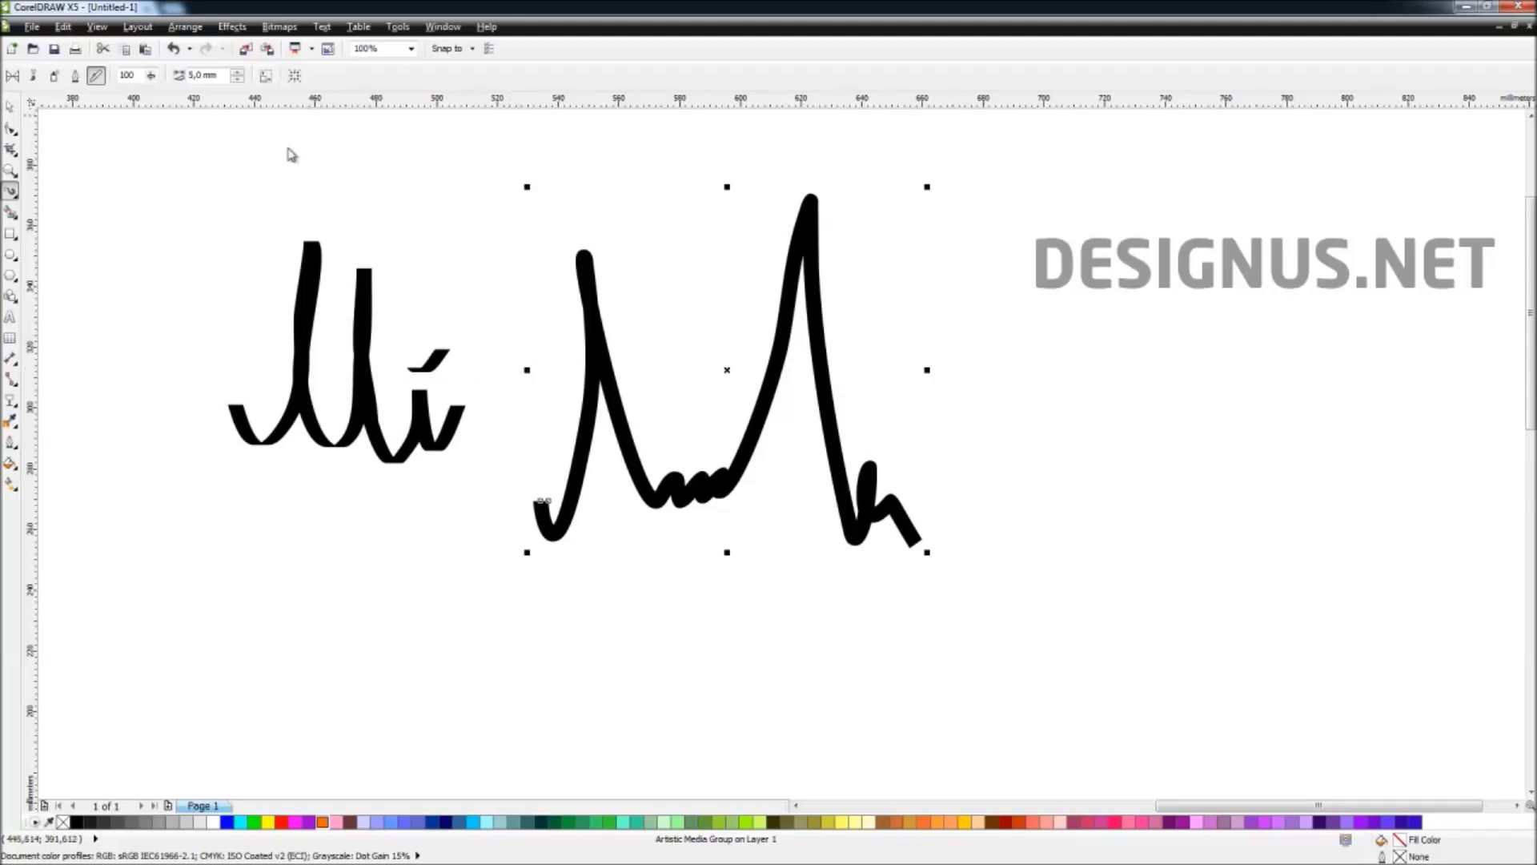
# Step: Set the M-shaped pressure stroke's width to 2 mm and draw a signature-like scribble with a crossing arc to the right of it
pyautogui.tripleClick(215, 76)
pyautogui.write('2')
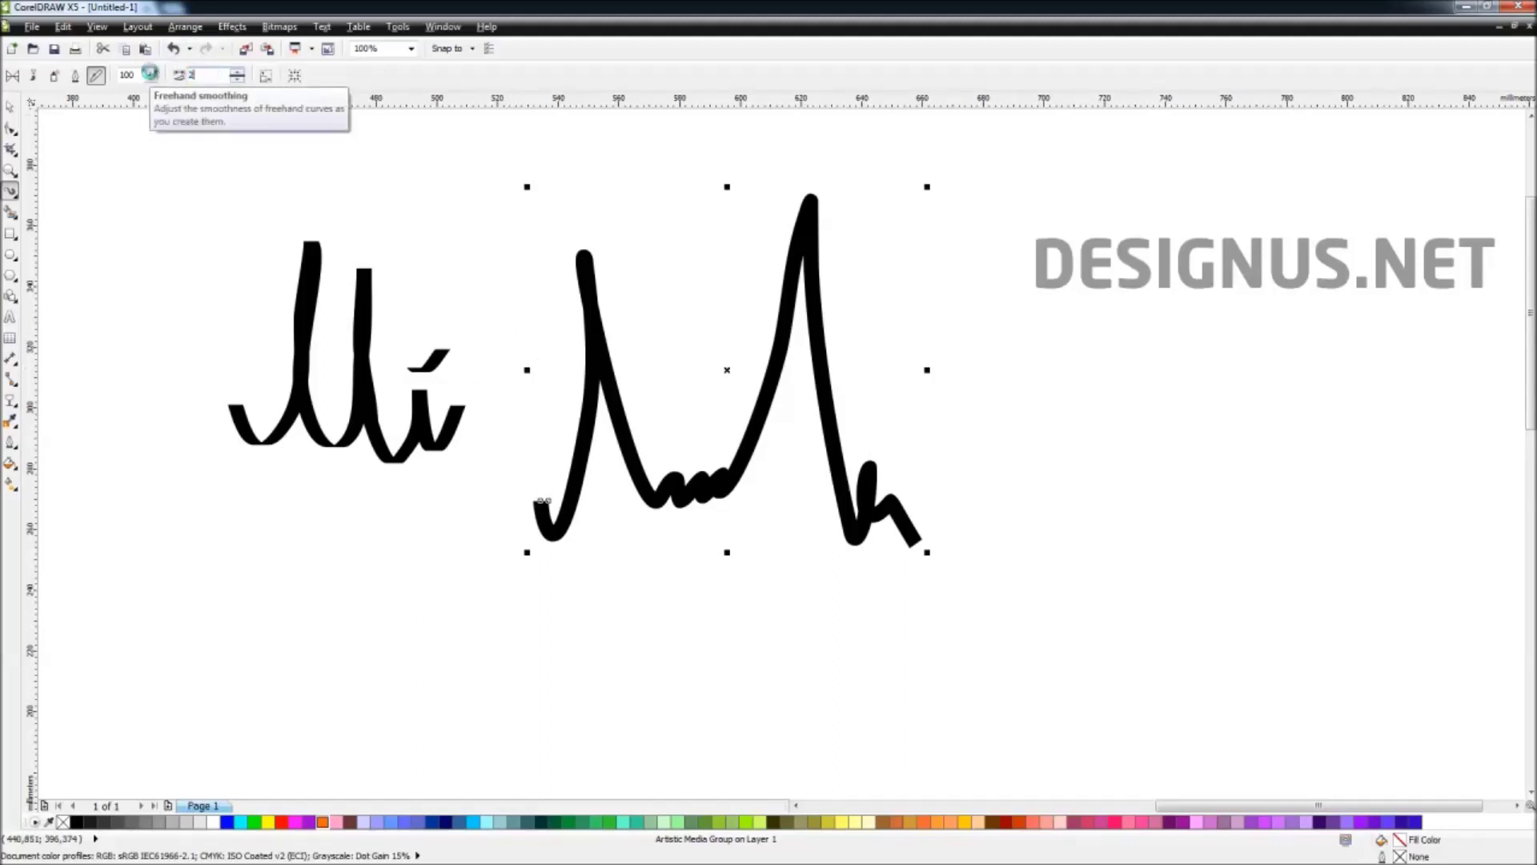
pyautogui.press('Return')
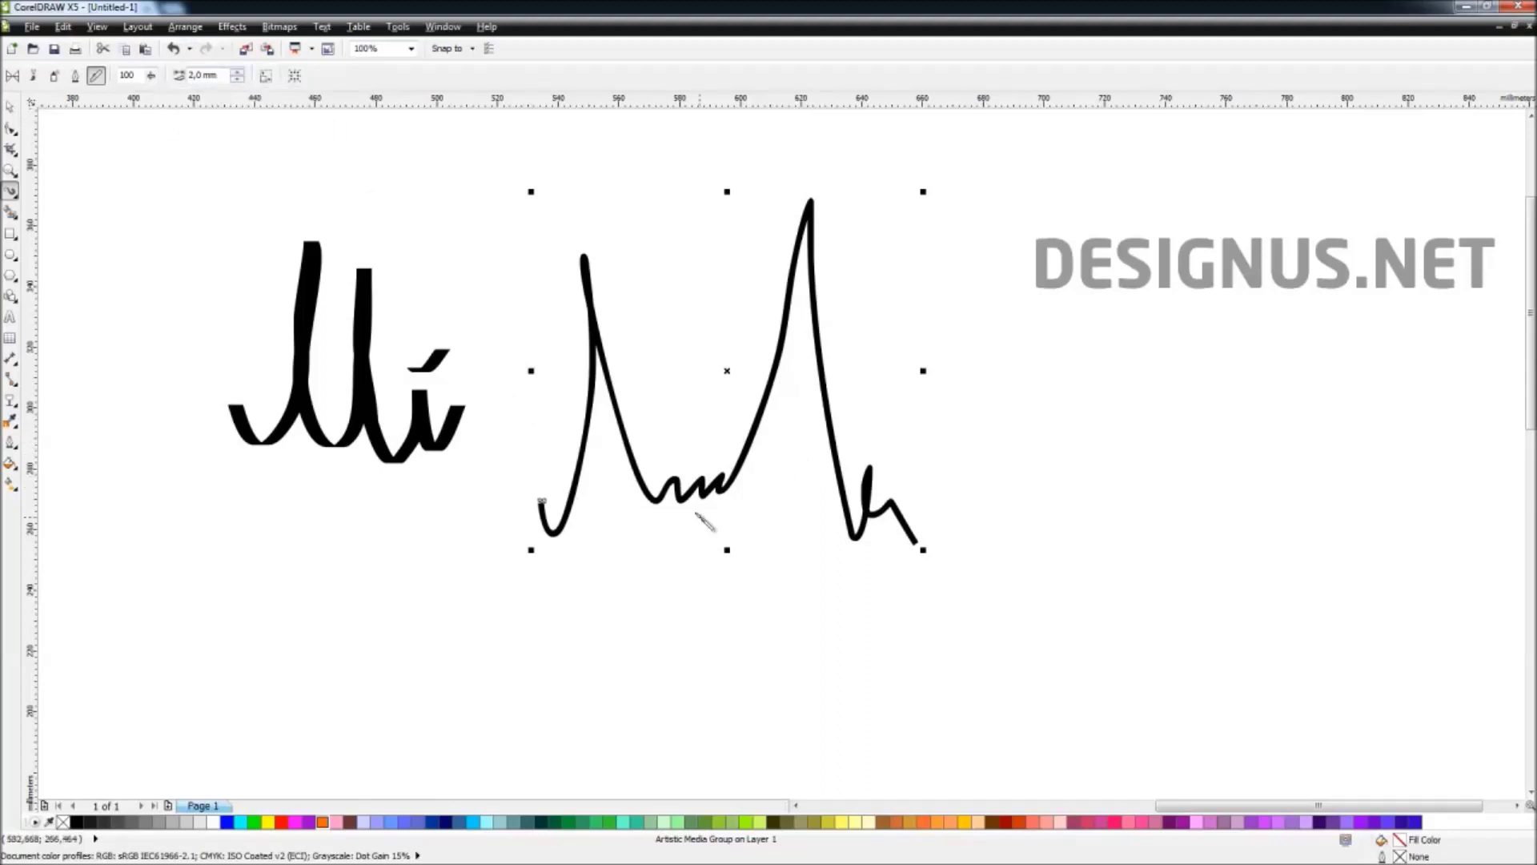
pyautogui.moveTo(1055, 659); pyautogui.dragTo(1095, 454)
pyautogui.moveTo(1082, 562)
pyautogui.mouseDown()
pyautogui.moveTo(1113, 620)
pyautogui.moveTo(1178, 665)
pyautogui.moveTo(1219, 578)
pyautogui.mouseUp()
pyautogui.moveTo(1033, 640); pyautogui.dragTo(1277, 634)
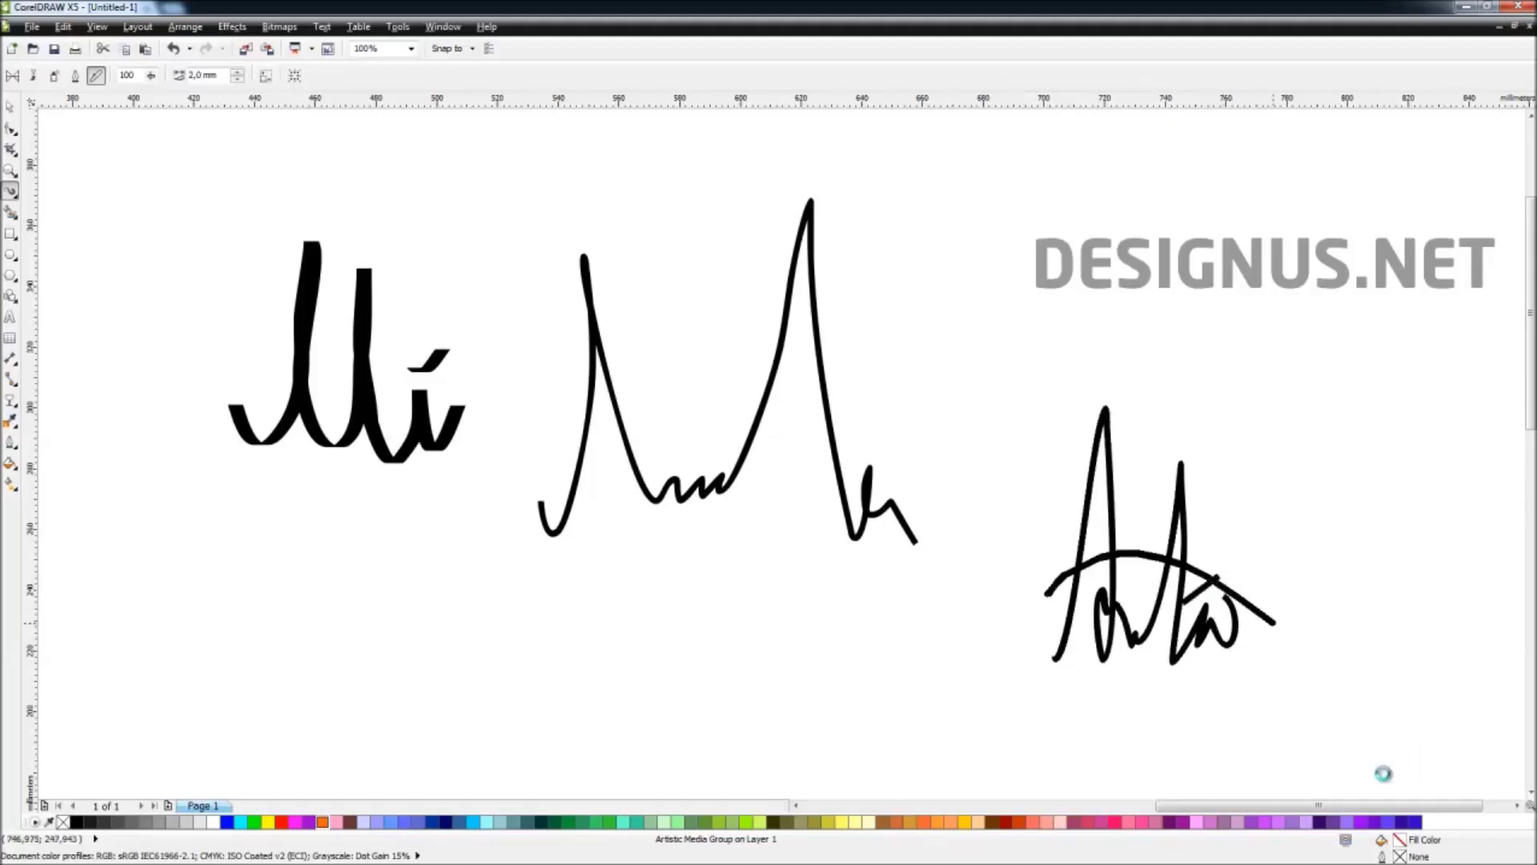
# Step: Delete all three handwritten Calligraphic and Pressure scribbles together
pyautogui.scroll(-2, 1329, 407)
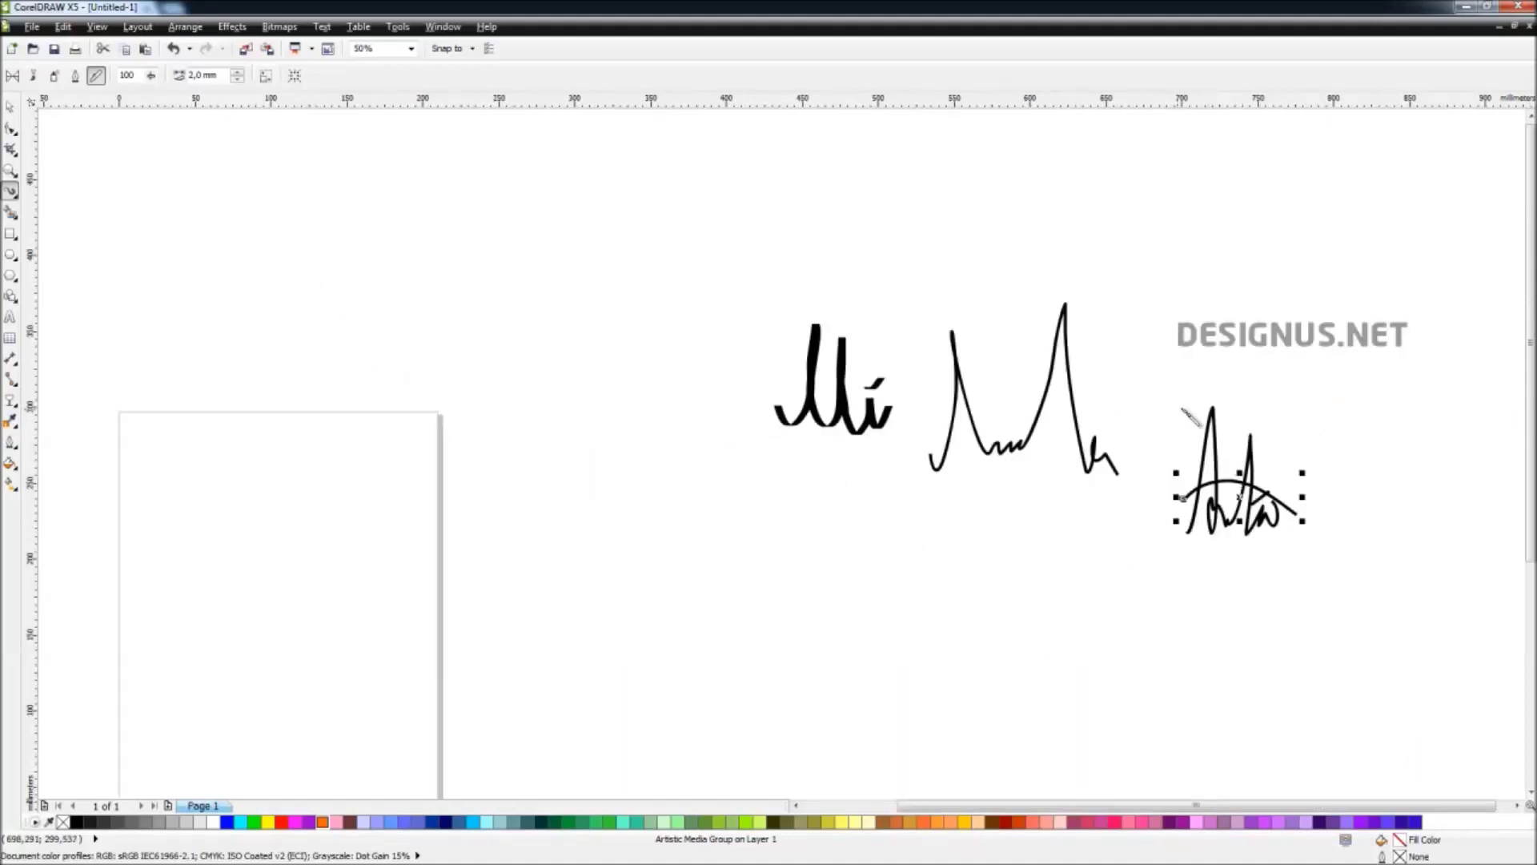
pyautogui.press('space')
pyautogui.click(1208, 584)
pyautogui.moveTo(1334, 609)
pyautogui.mouseDown()
pyautogui.moveTo(1082, 392)
pyautogui.moveTo(824, 251)
pyautogui.moveTo(696, 237)
pyautogui.mouseUp()
pyautogui.press('Delete')
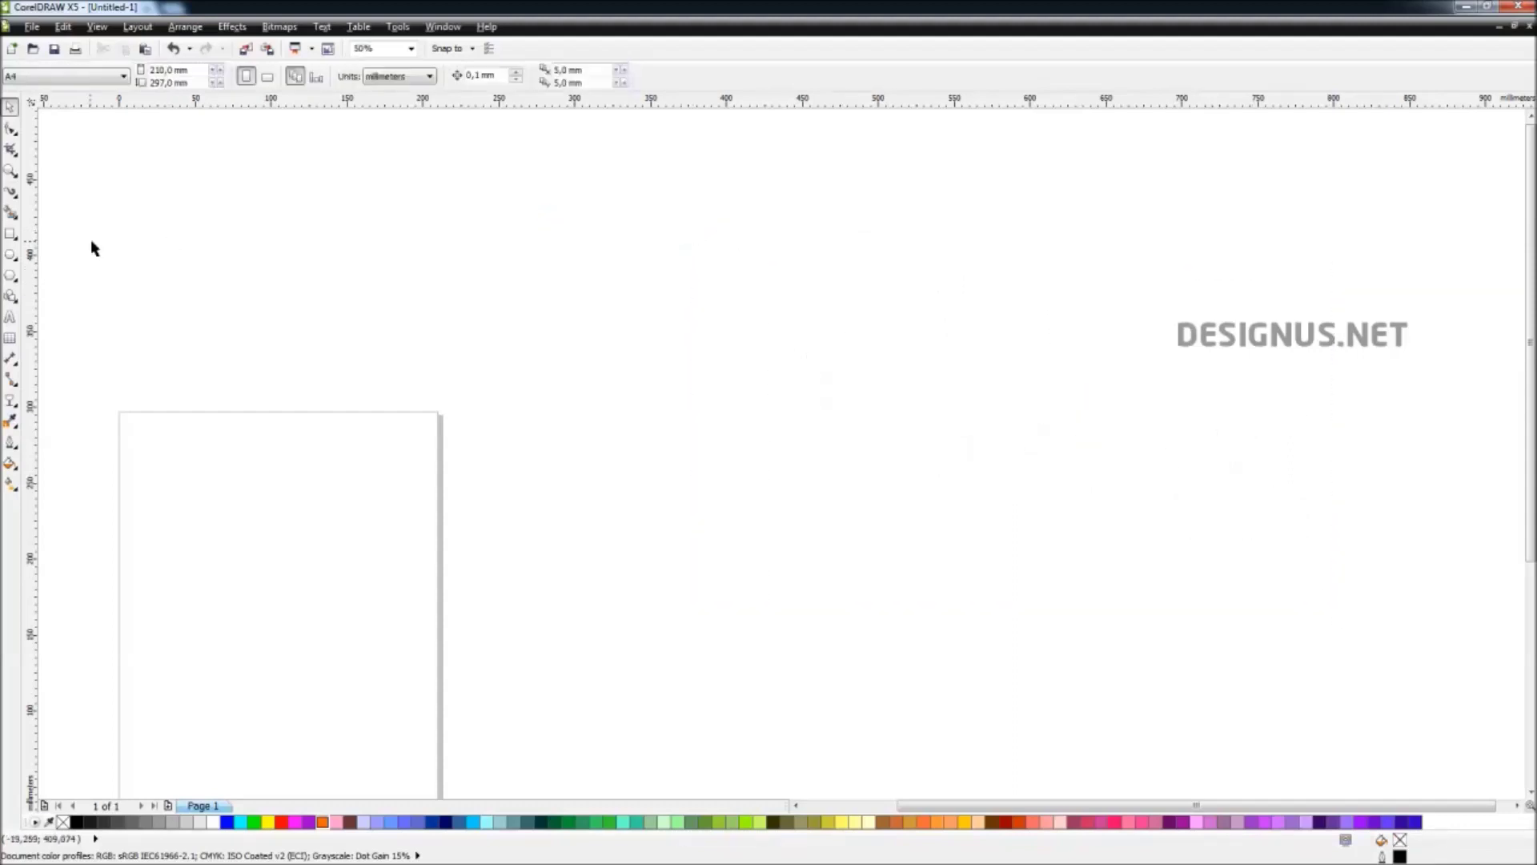
# Step: With the Pen tool, draw a smooth S-shaped curve about 103 mm wide and 212 mm high to the right of the page
pyautogui.click(15, 195)
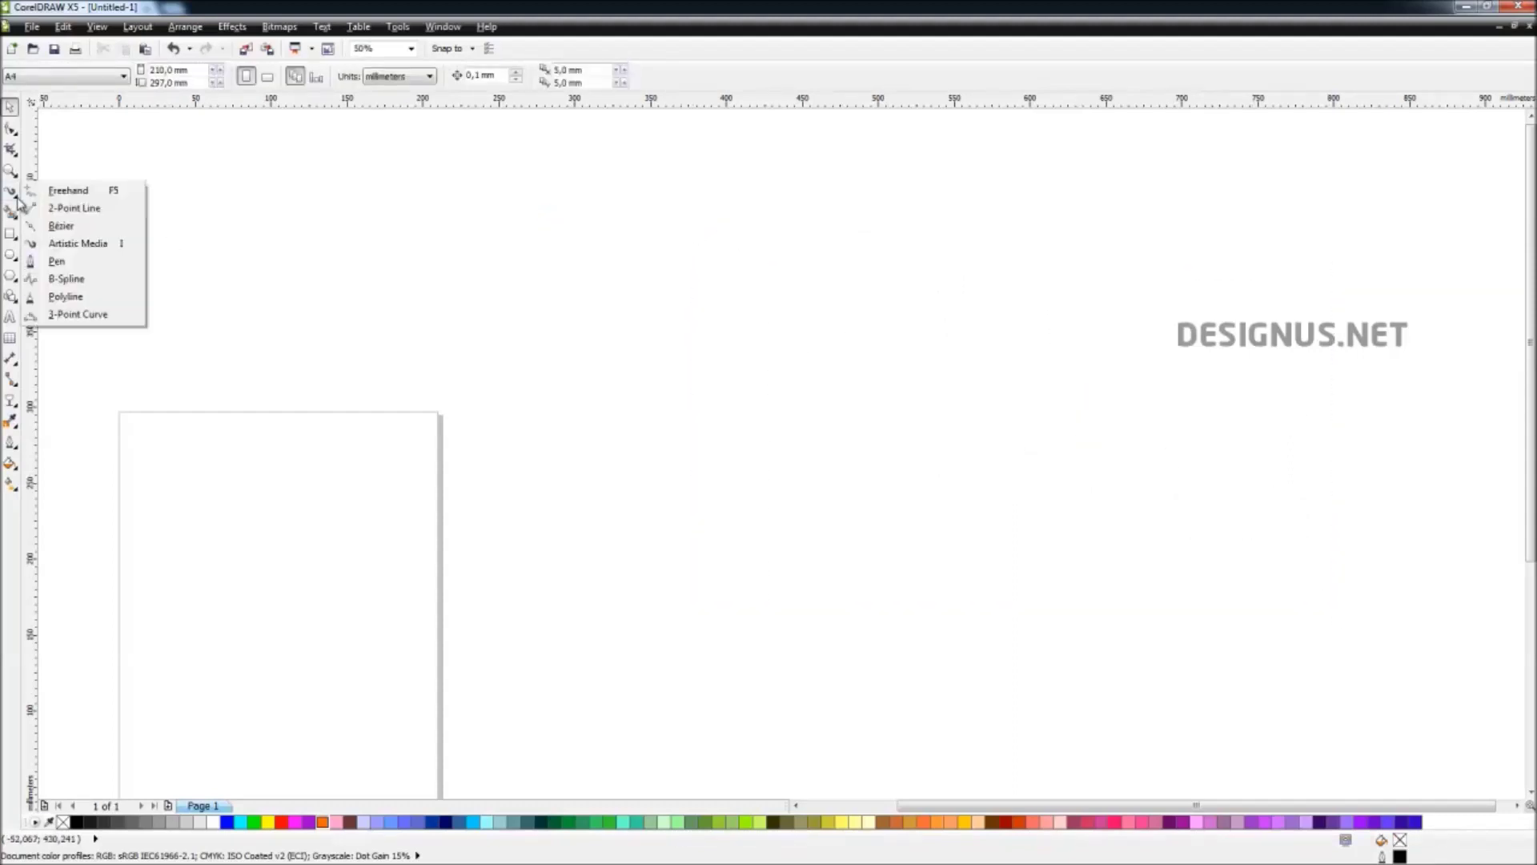
pyautogui.click(57, 262)
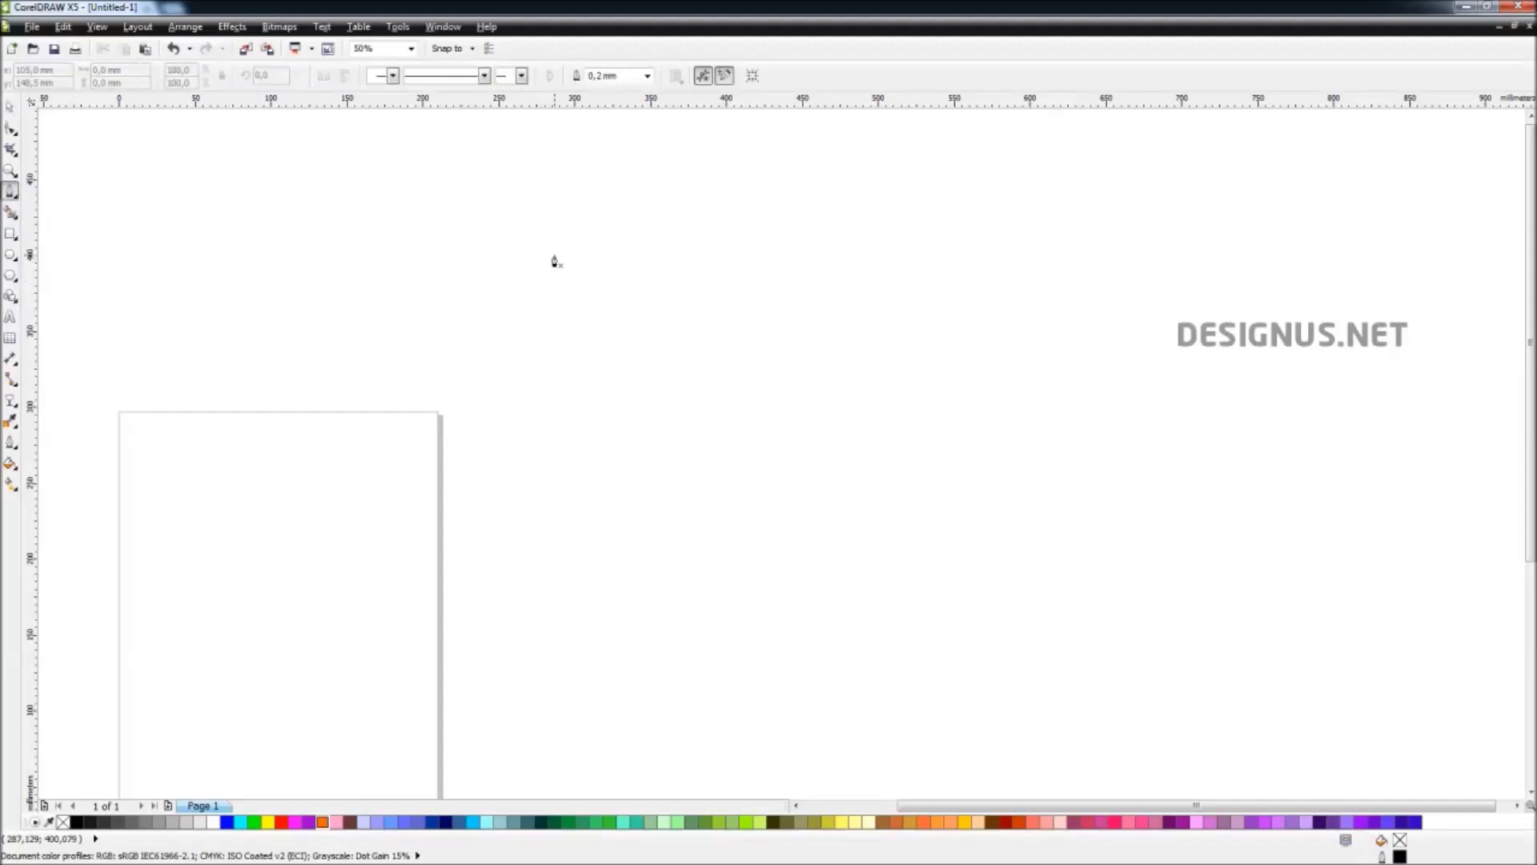
pyautogui.click(560, 264)
pyautogui.moveTo(654, 432); pyautogui.dragTo(811, 480)
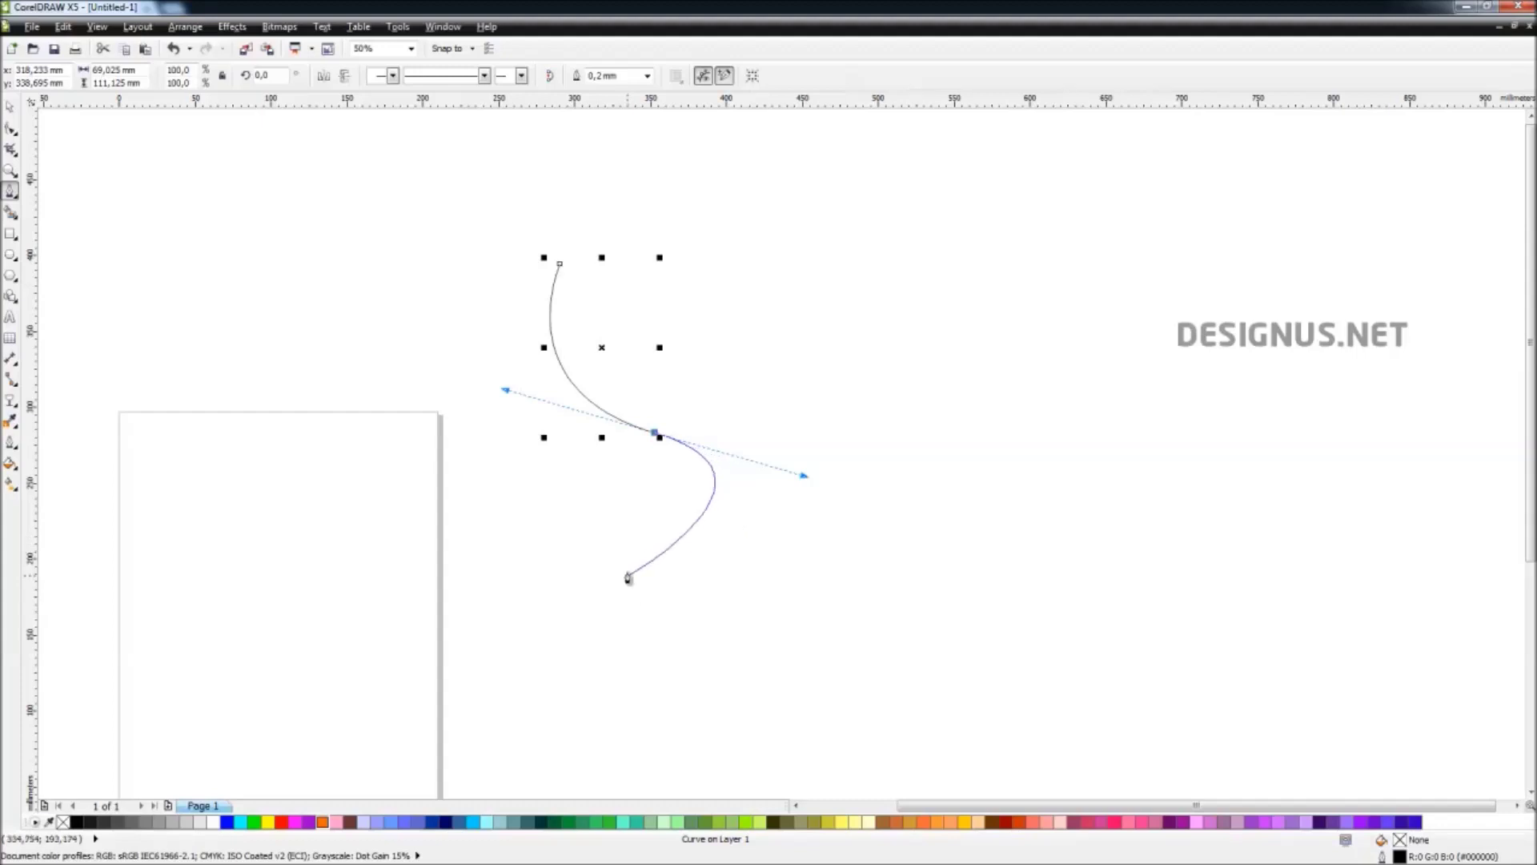
pyautogui.click(629, 588)
pyautogui.moveTo(629, 593); pyautogui.dragTo(693, 663)
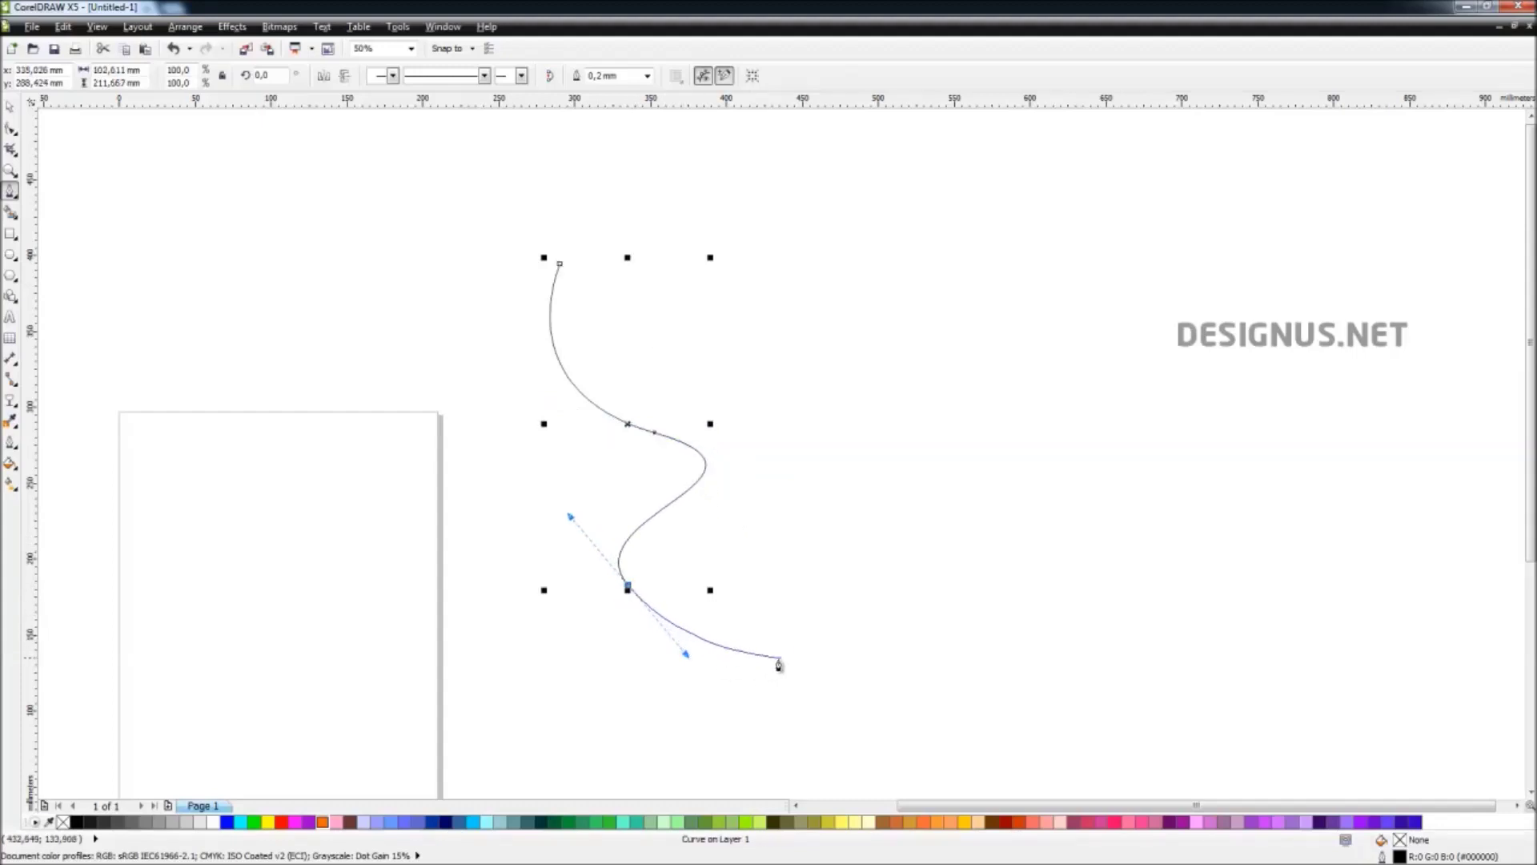
# Step: Extend the pen path with a curve to a sharp corner and three straight zigzag segments, about 227 by 241 mm overall
pyautogui.click(894, 496)
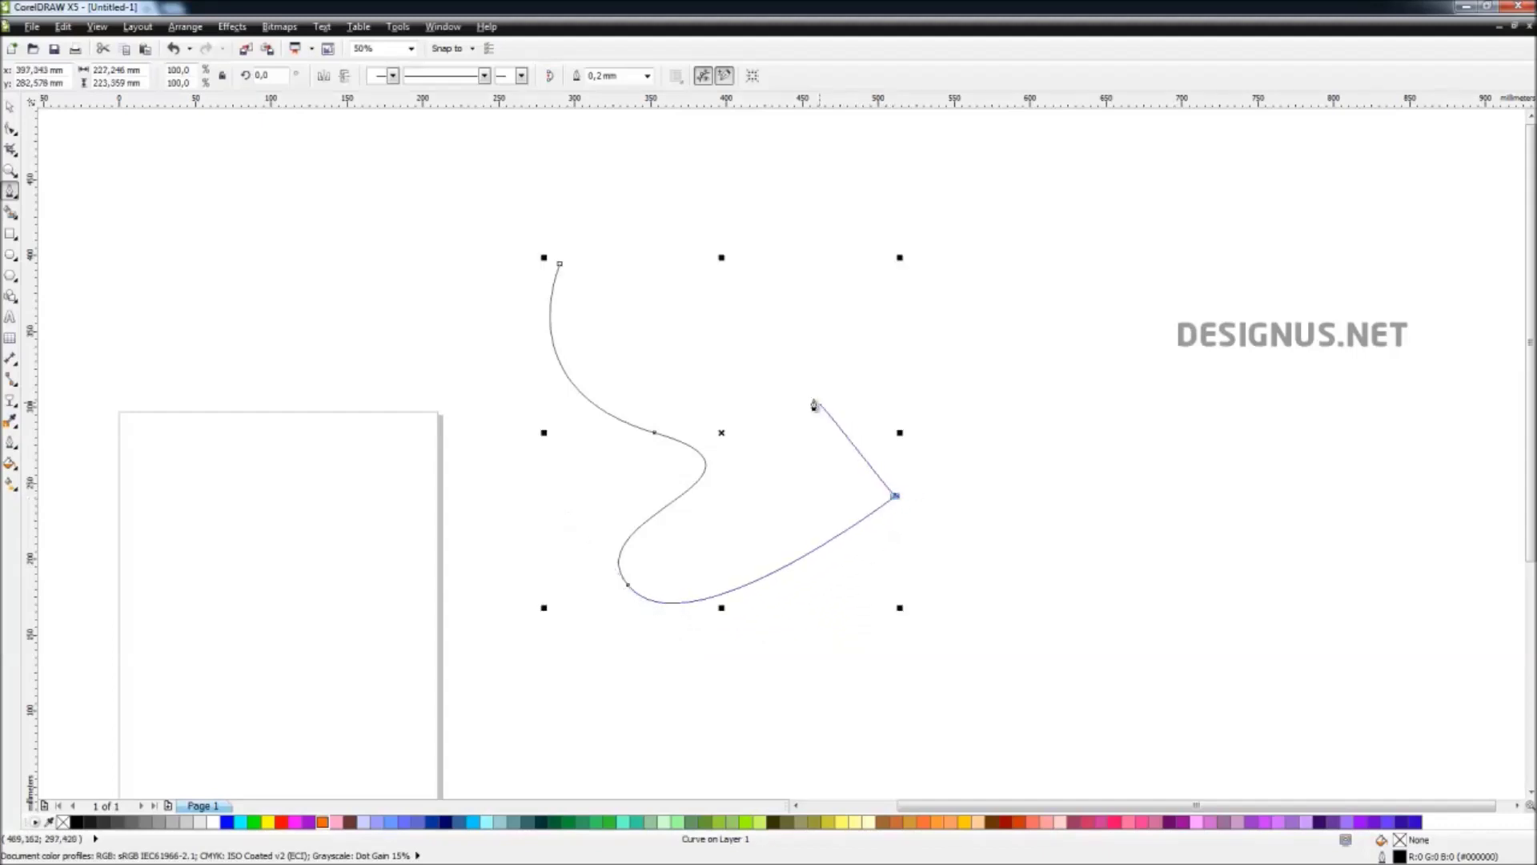
pyautogui.click(693, 342)
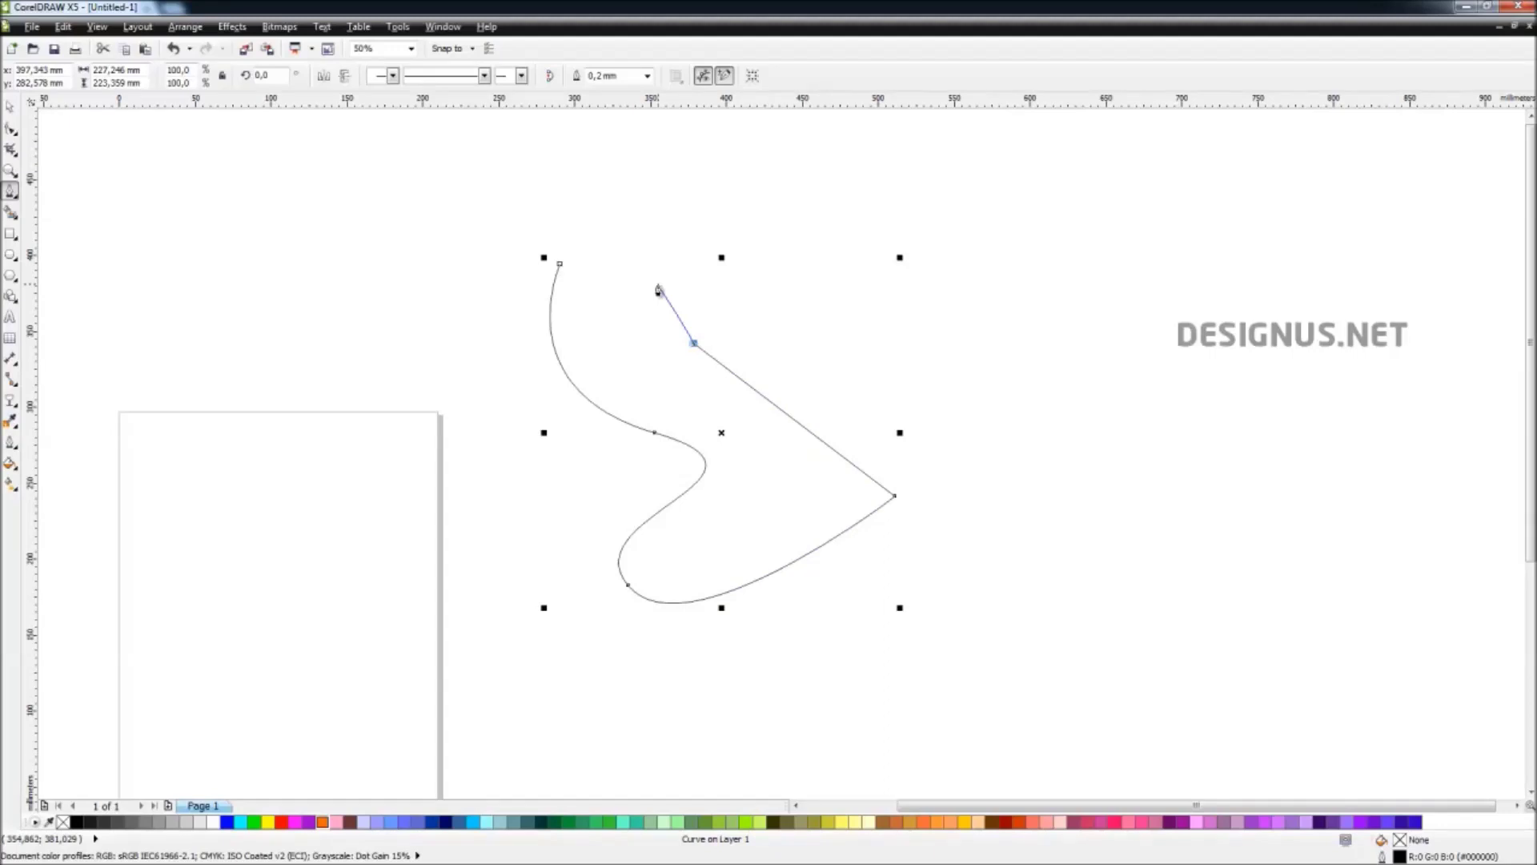
pyautogui.click(738, 305)
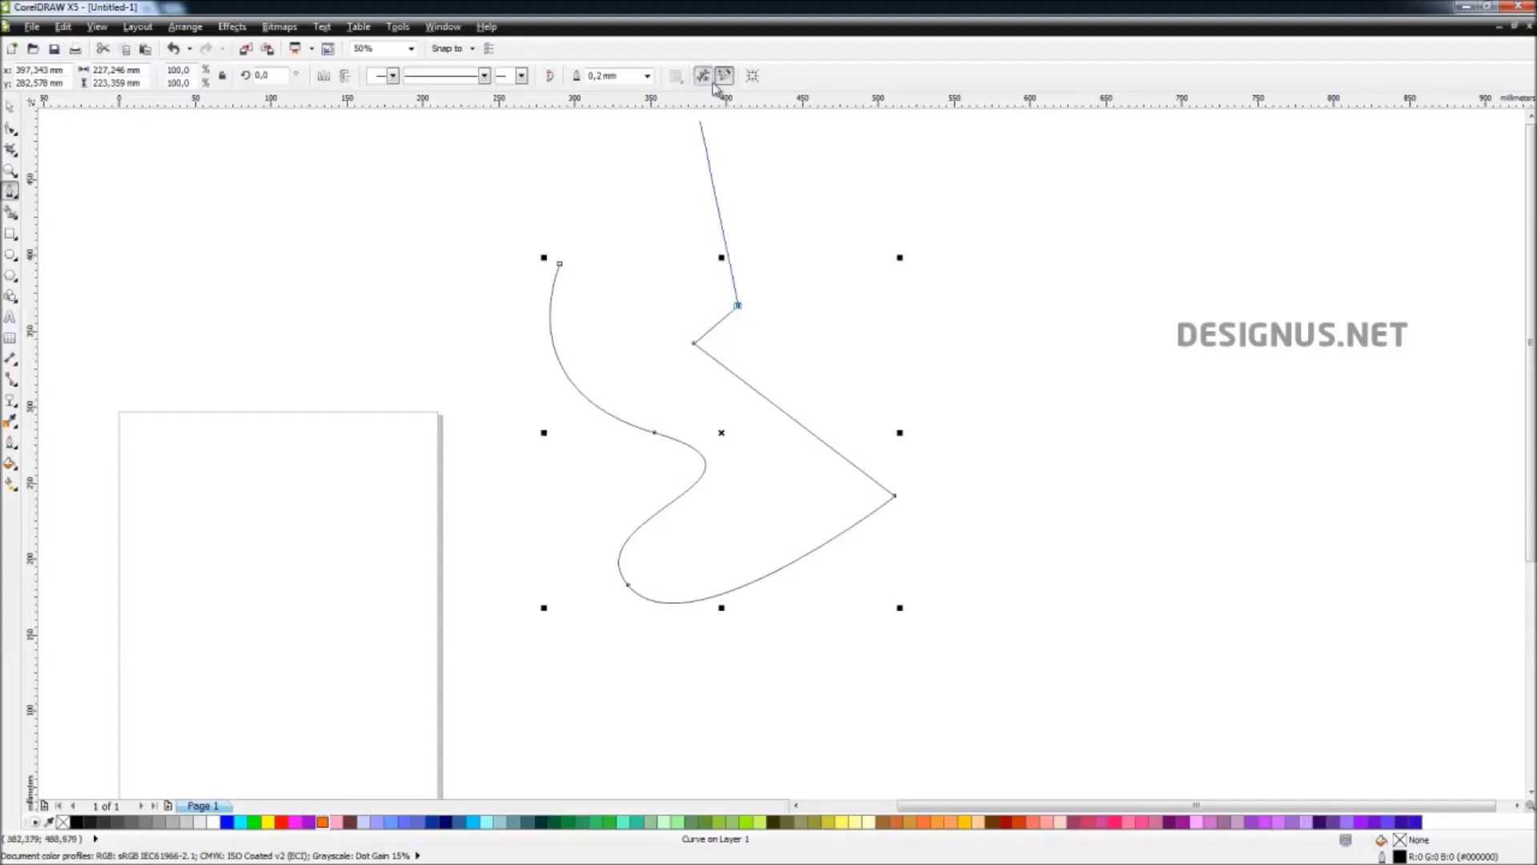
pyautogui.click(762, 237)
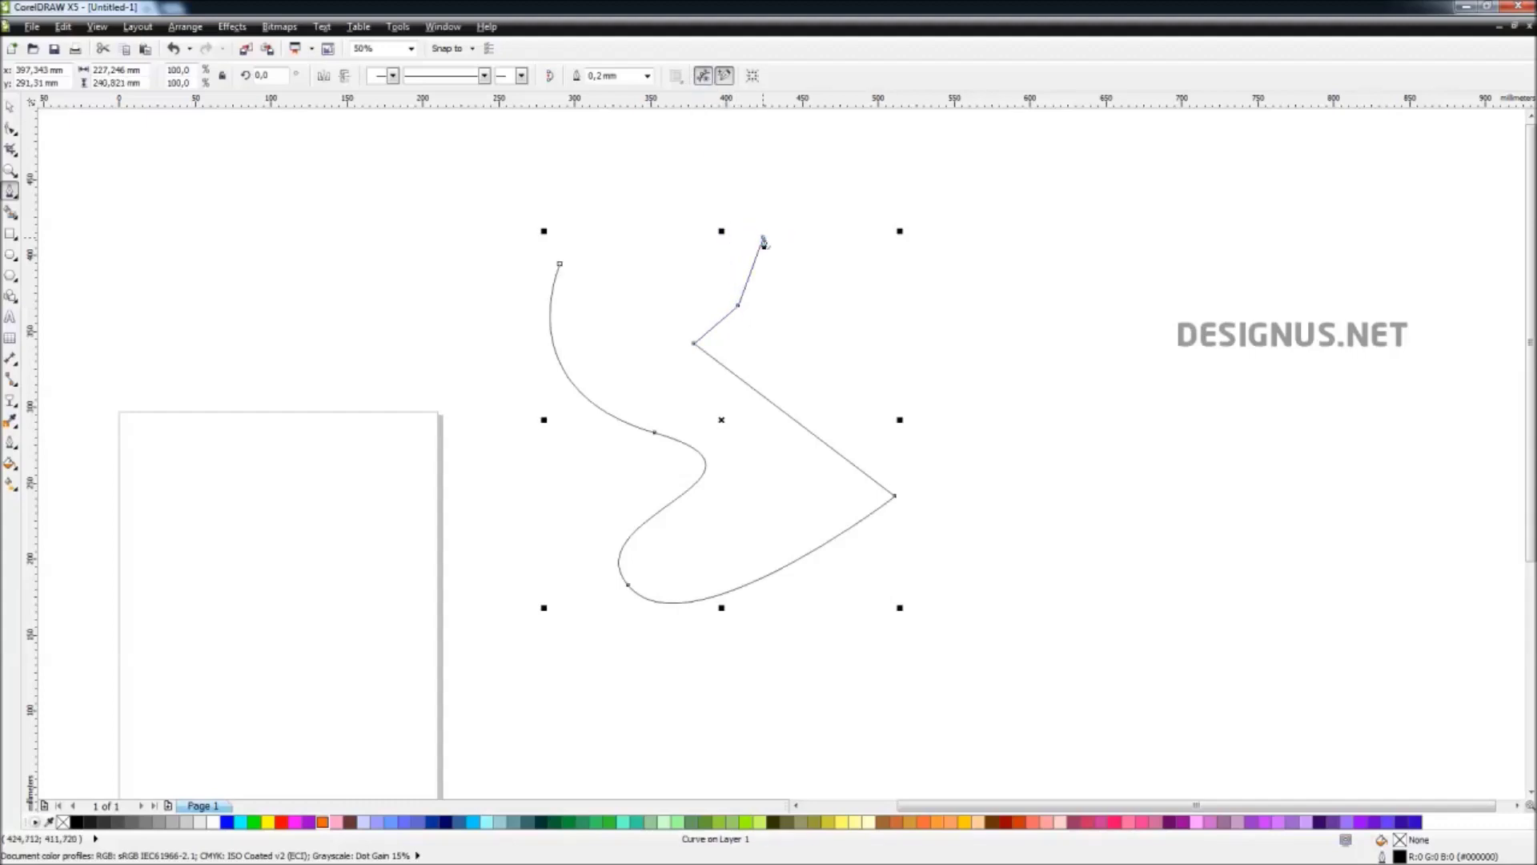
# Step: Turn off Preview Mode and continue the pen path with five smooth nodes into a large loop, about 381 mm wide overall
pyautogui.click(707, 80)
pyautogui.moveTo(890, 185); pyautogui.dragTo(975, 226)
pyautogui.moveTo(957, 357); pyautogui.dragTo(950, 425)
pyautogui.moveTo(1073, 448); pyautogui.dragTo(1156, 388)
pyautogui.moveTo(1063, 256); pyautogui.dragTo(992, 170)
pyautogui.moveTo(800, 147); pyautogui.dragTo(723, 174)
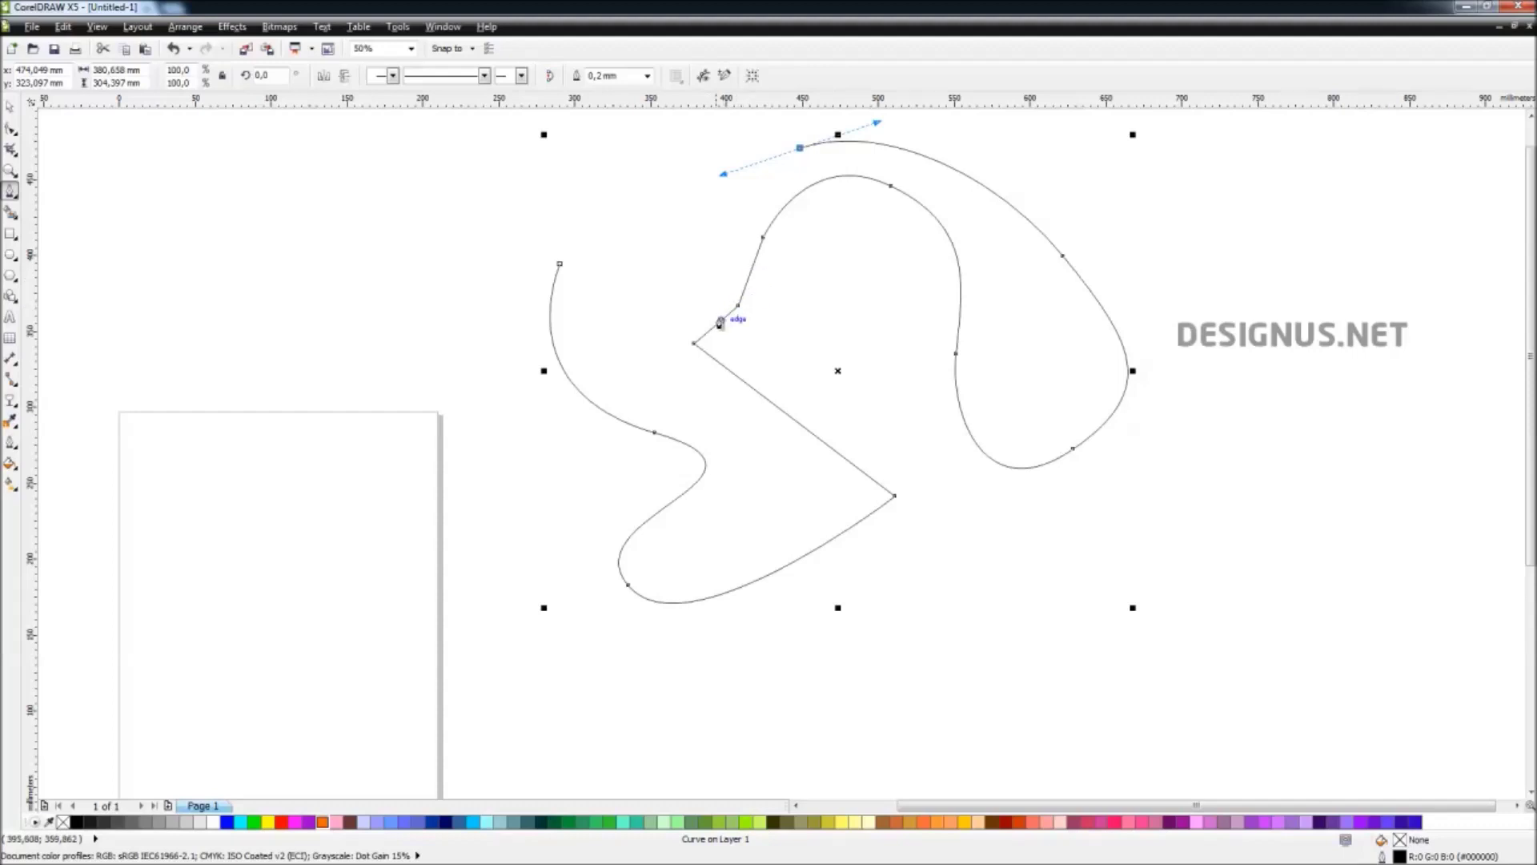
# Step: Continue the pen path with smooth nodes placed directly on its own existing segments, without adding nodes to those segments
pyautogui.click(753, 273)
pyautogui.moveTo(756, 280); pyautogui.dragTo(811, 325)
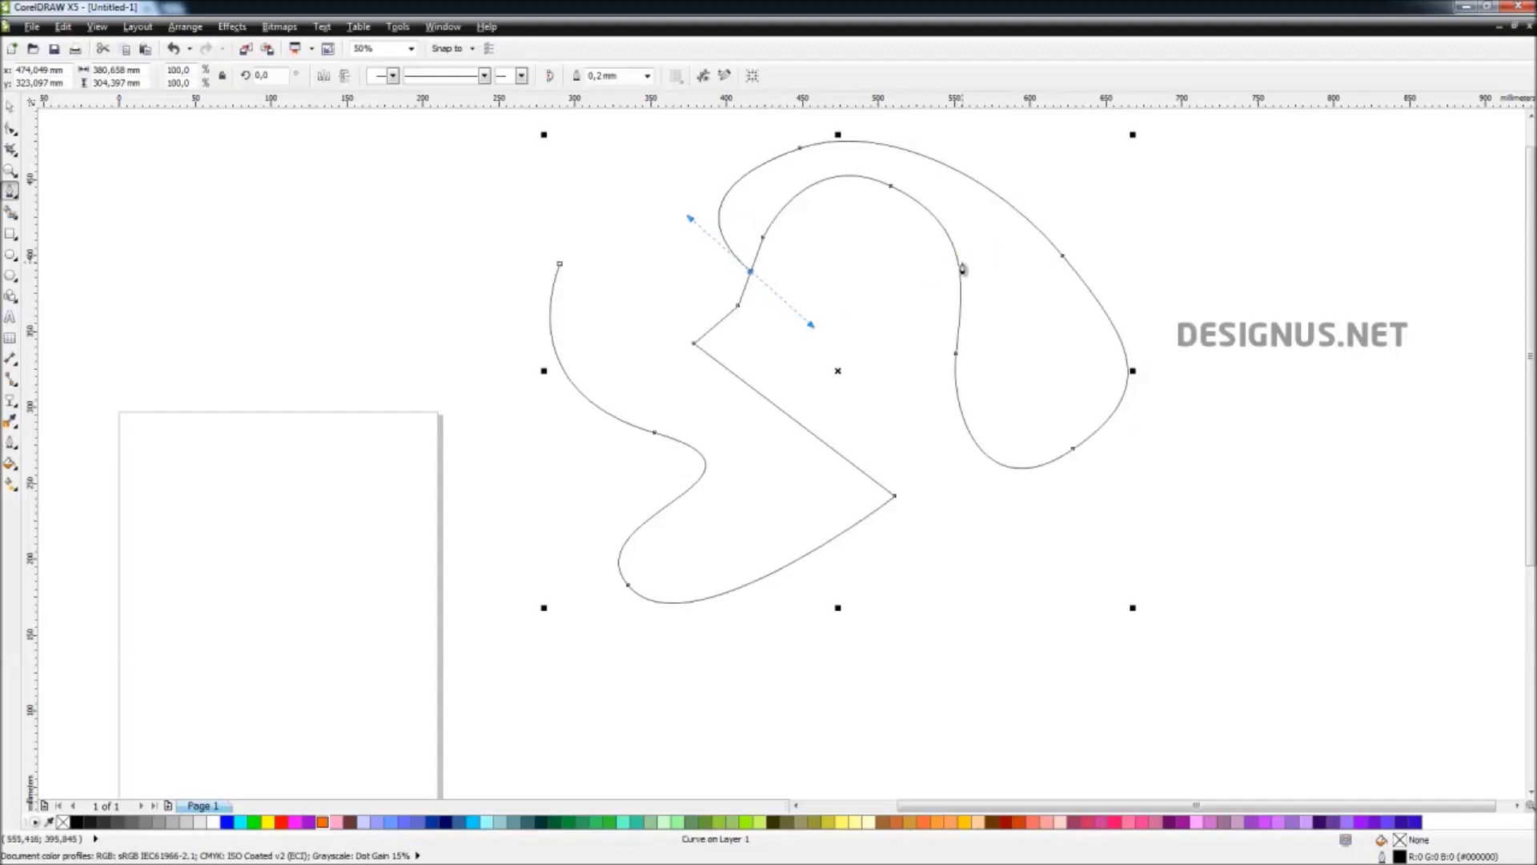
pyautogui.moveTo(959, 269); pyautogui.dragTo(1011, 220)
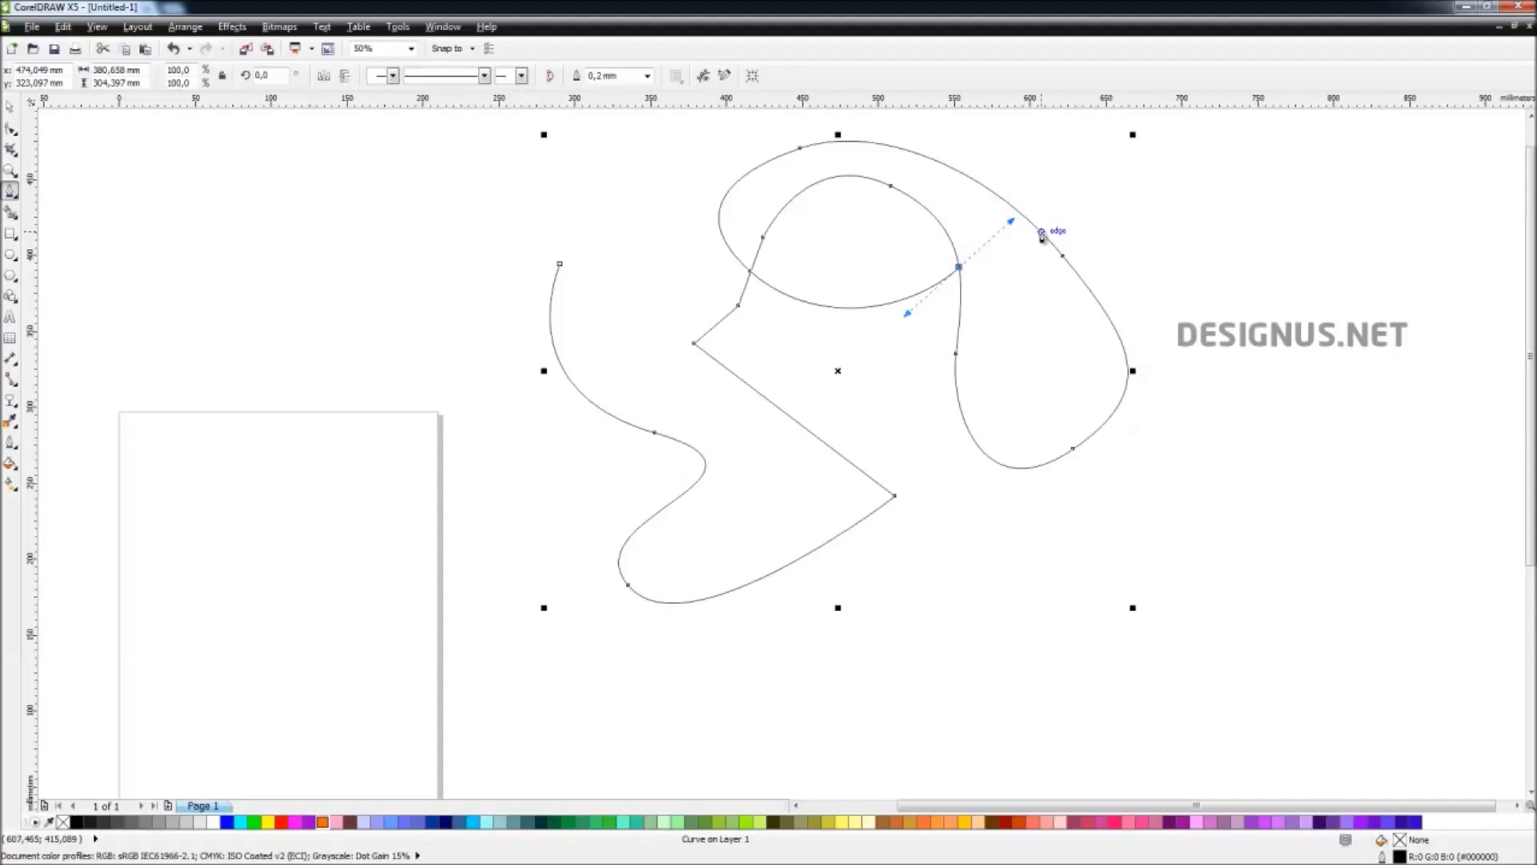
pyautogui.moveTo(1042, 233); pyautogui.dragTo(1069, 309)
pyautogui.moveTo(959, 401); pyautogui.dragTo(834, 353)
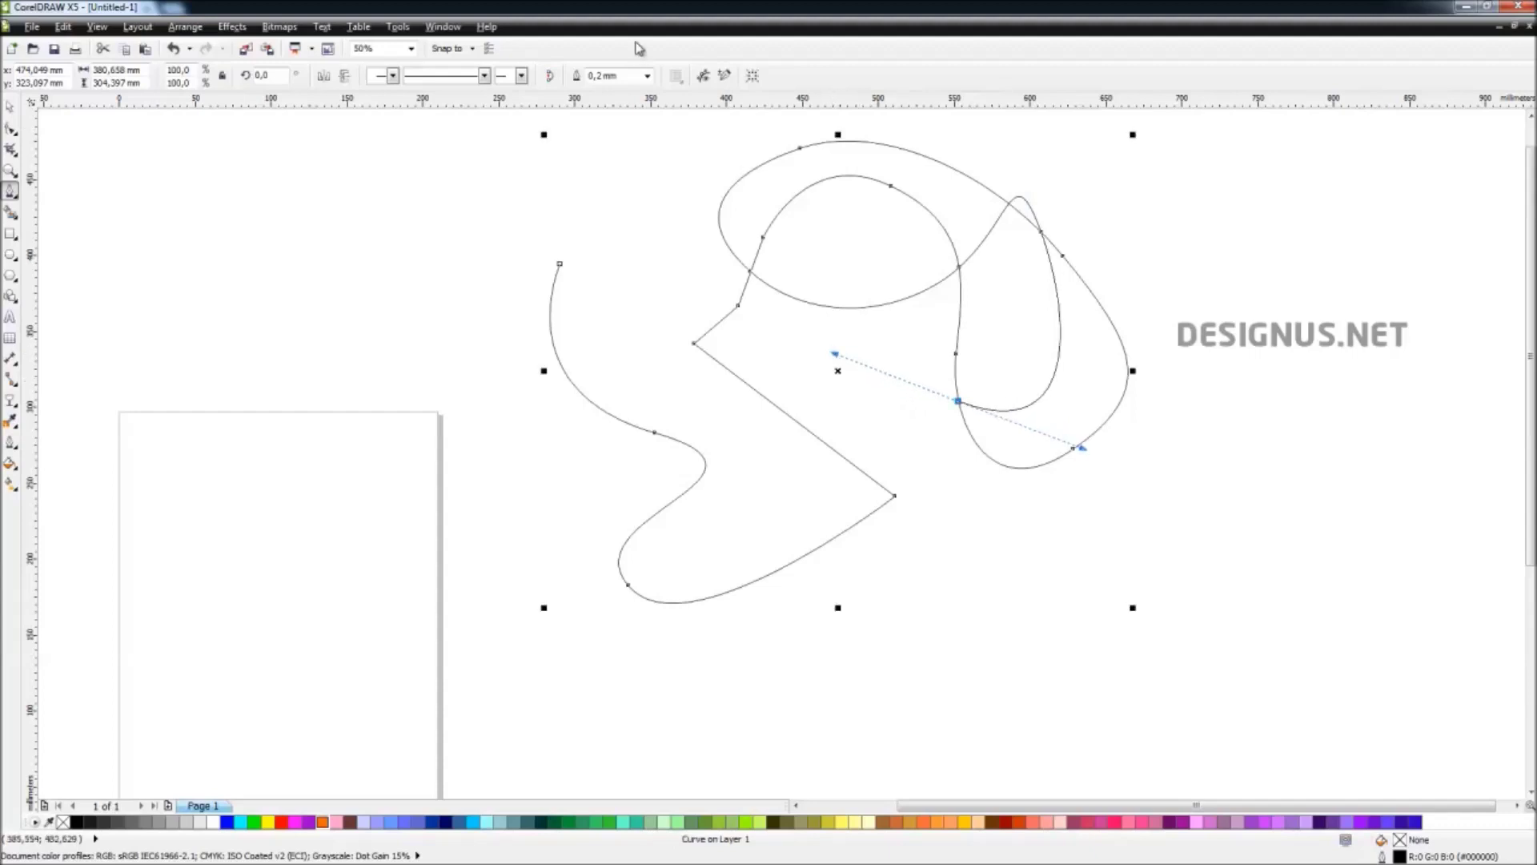
# Step: Enable automatic adding of nodes, add four nodes along the path's straight edges with the Pen tool, and disable the option again
pyautogui.click(730, 76)
pyautogui.click(720, 321)
pyautogui.click(776, 406)
pyautogui.click(823, 440)
pyautogui.click(864, 472)
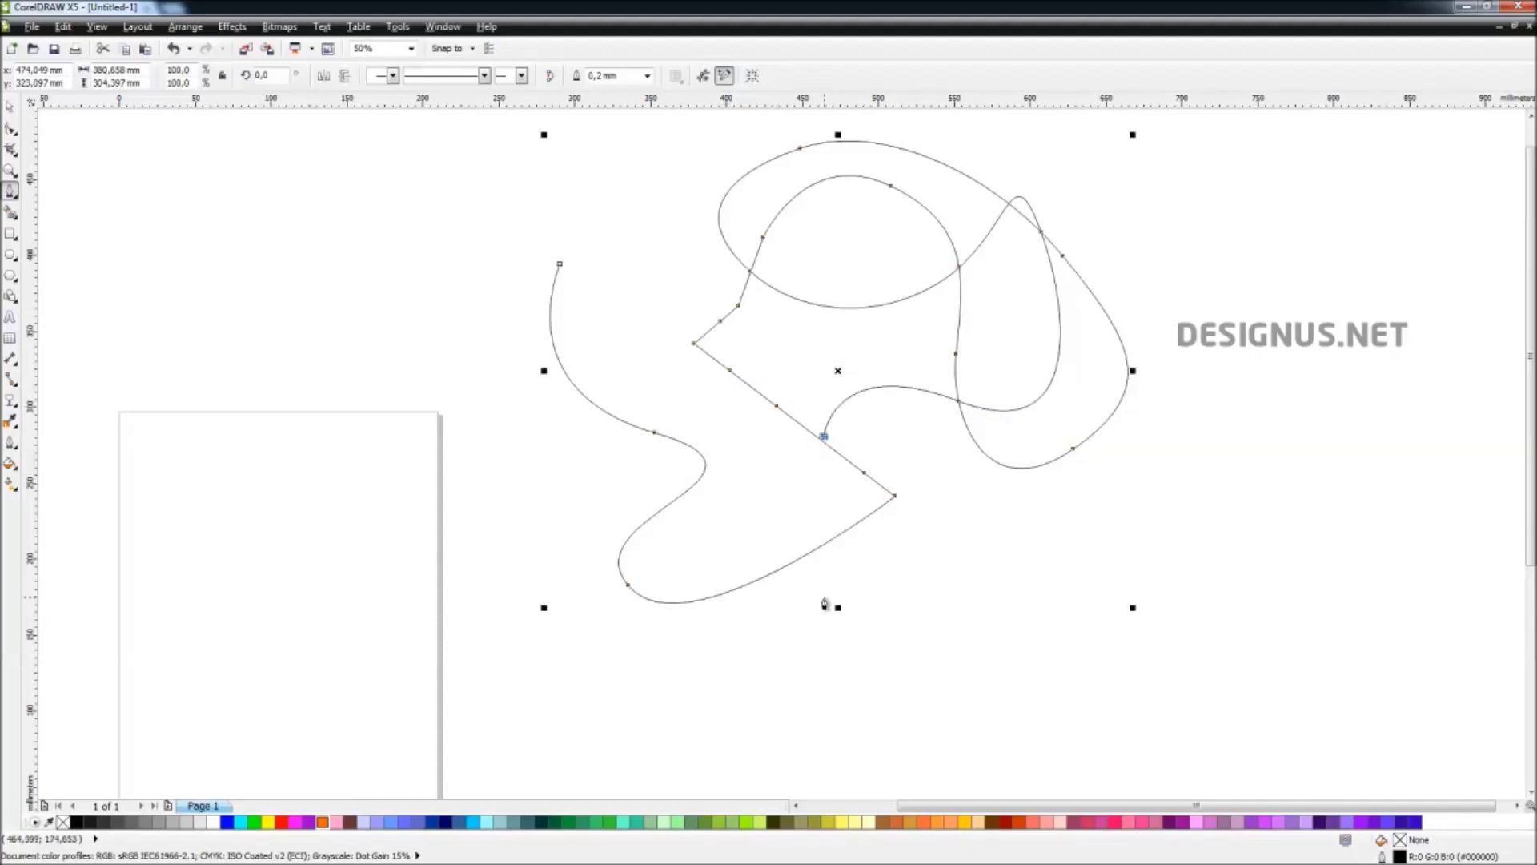
pyautogui.click(724, 75)
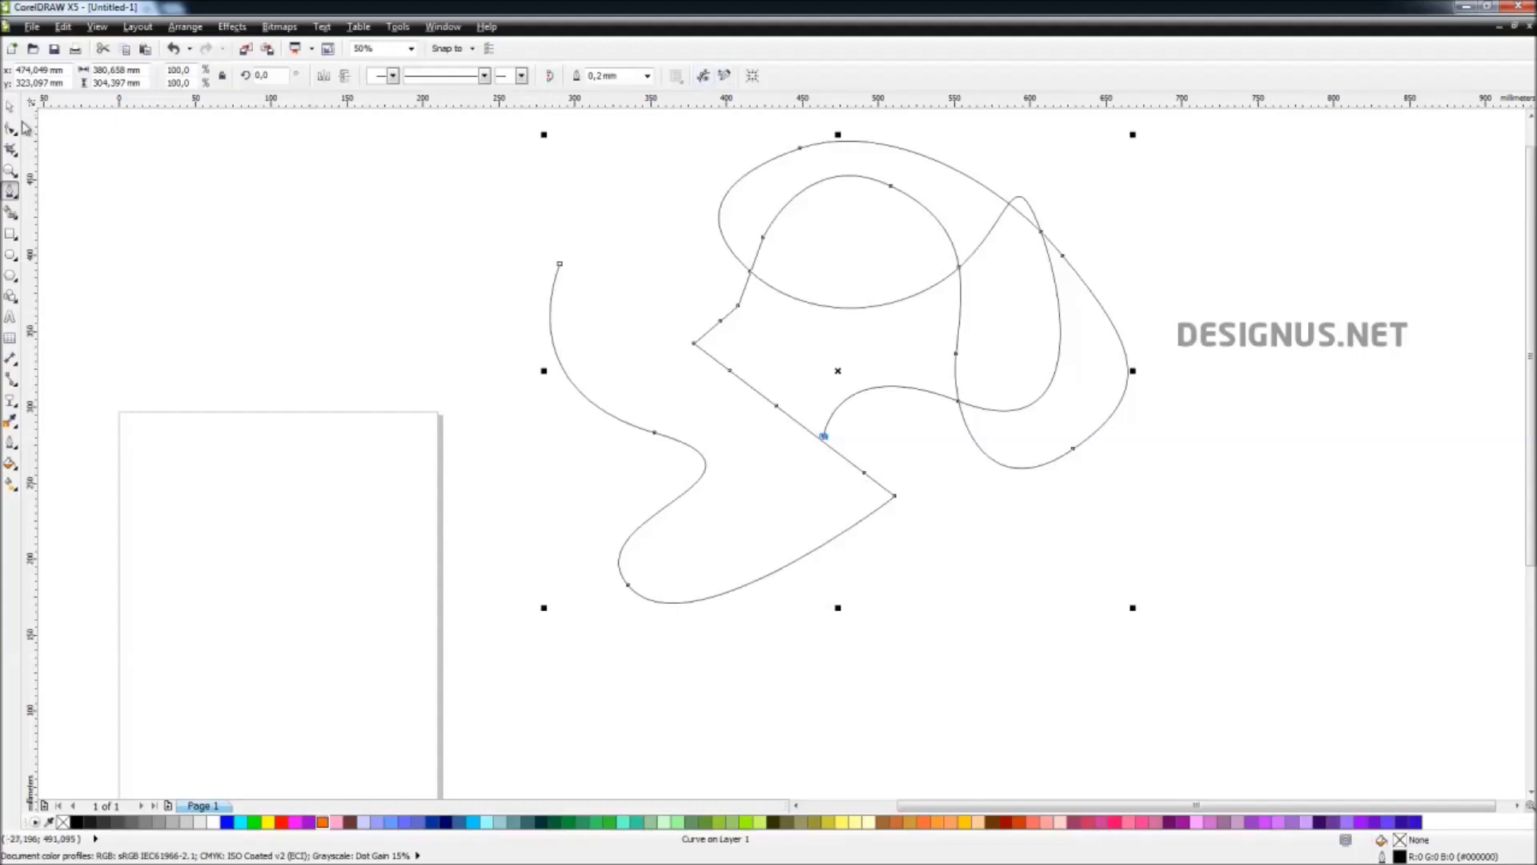
# Step: Select the whole pen-drawn path and delete it
pyautogui.click(19, 200)
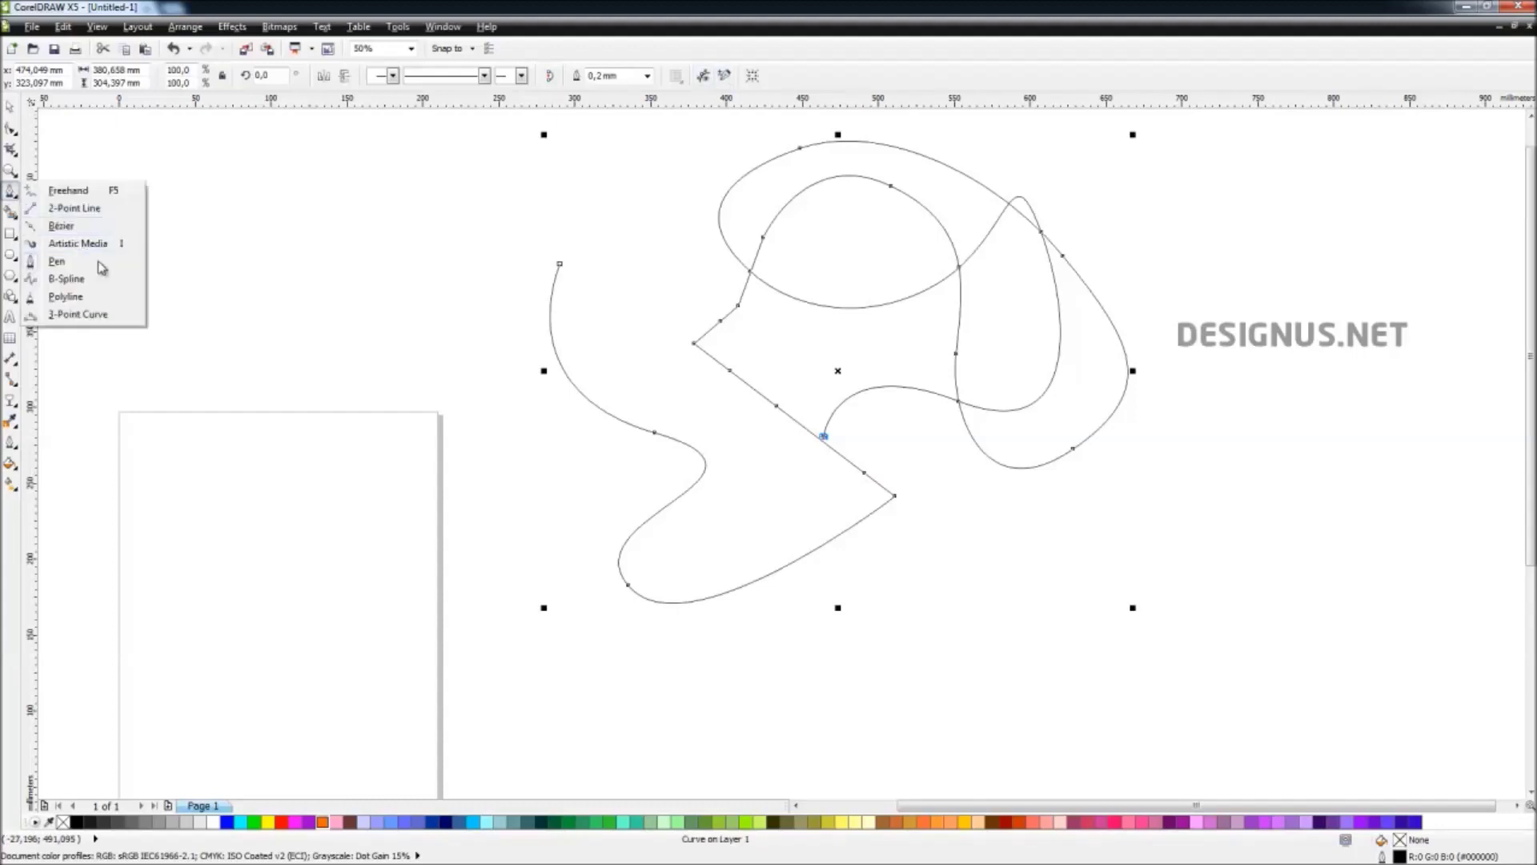
pyautogui.click(11, 129)
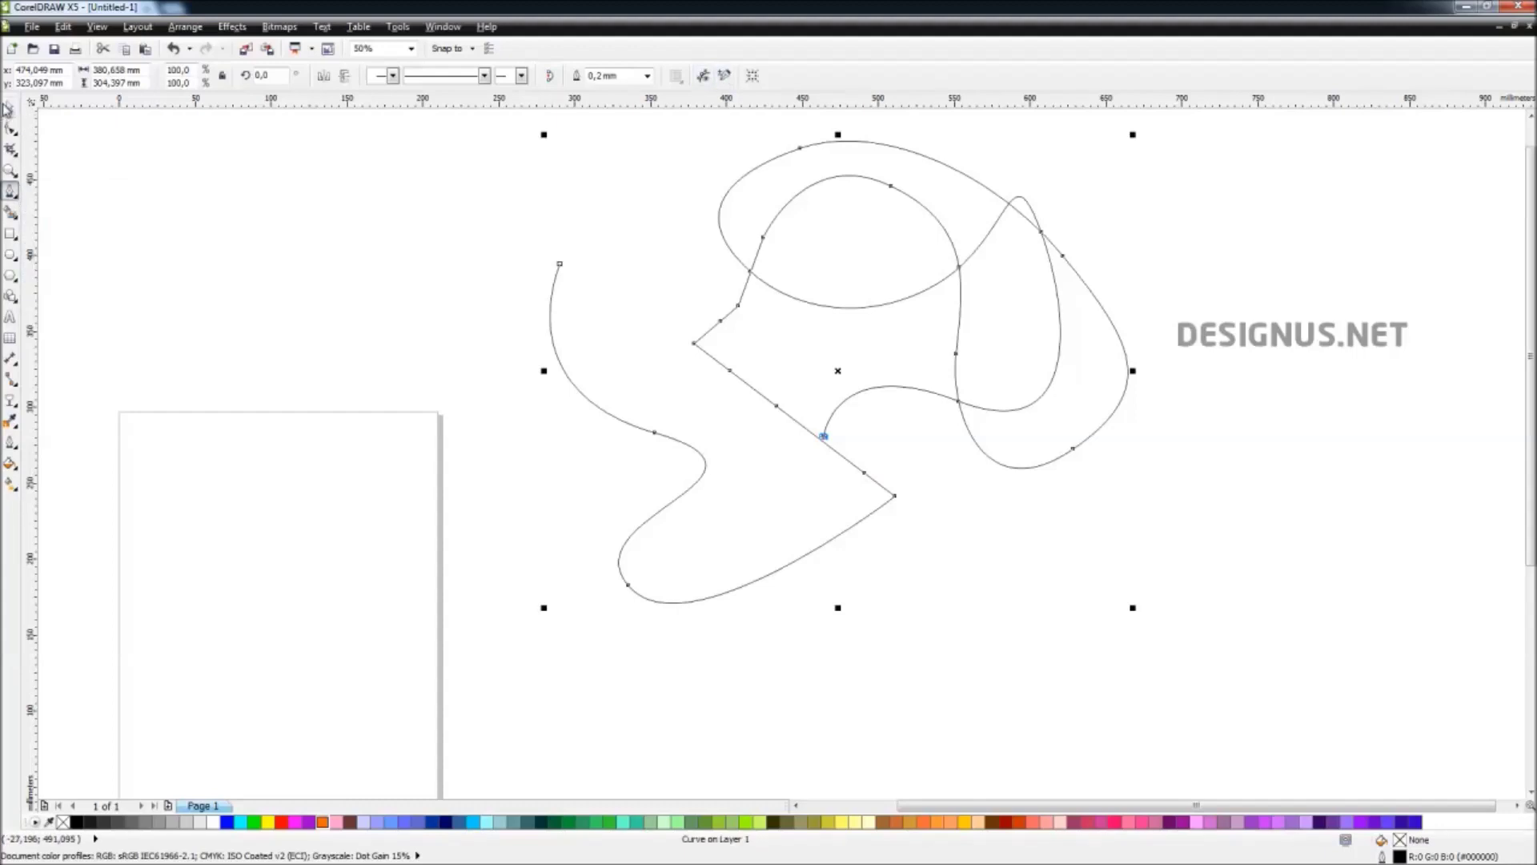
pyautogui.click(56, 128)
pyautogui.moveTo(405, 131); pyautogui.dragTo(1091, 645)
pyautogui.press('Delete')
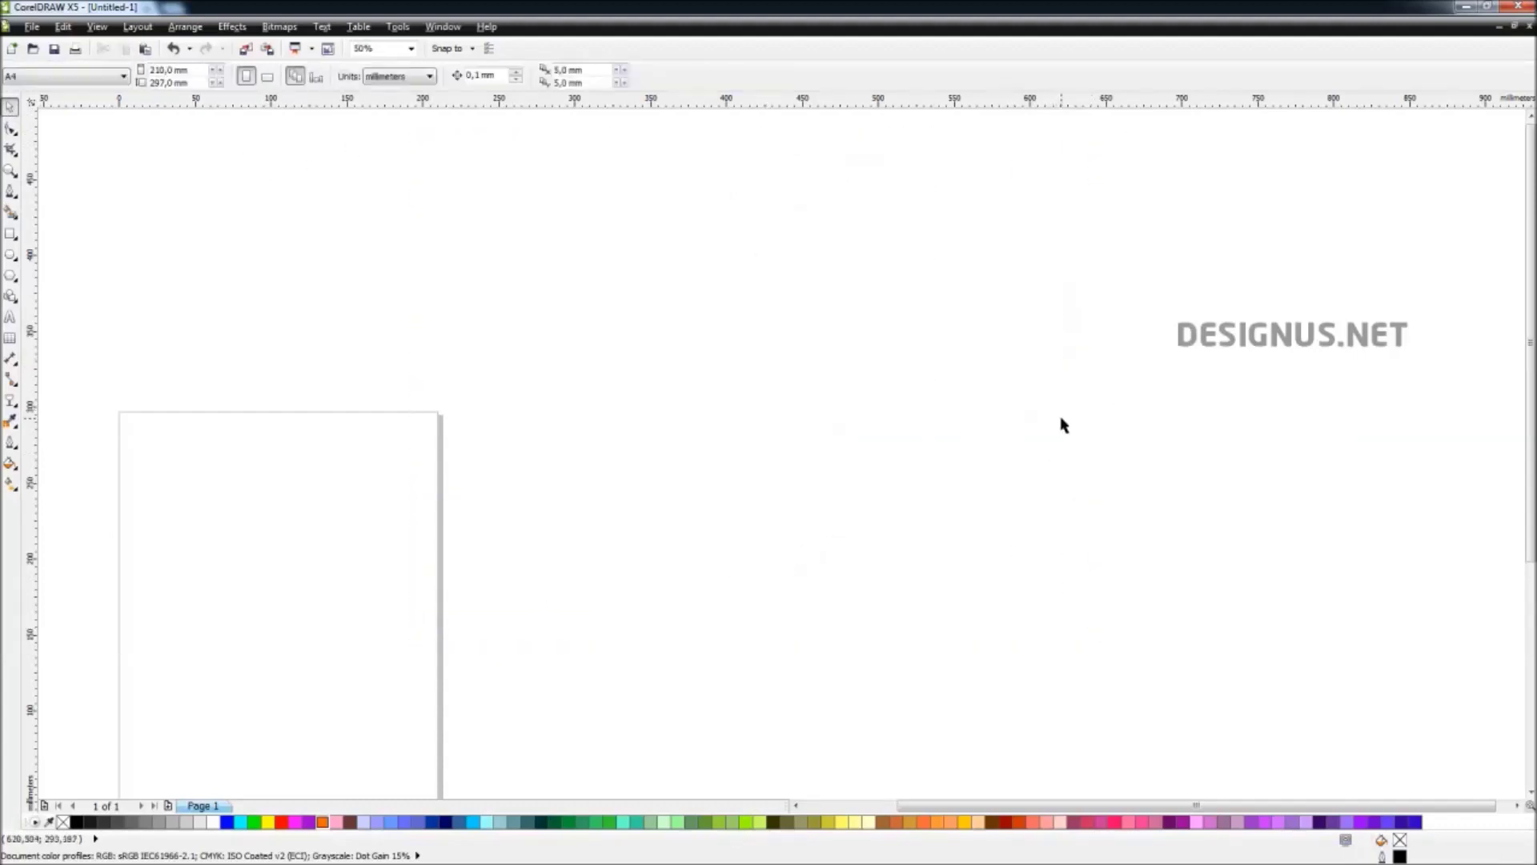
# Step: Draw a square about 154 mm per side above the page and deselect it
pyautogui.click(19, 202)
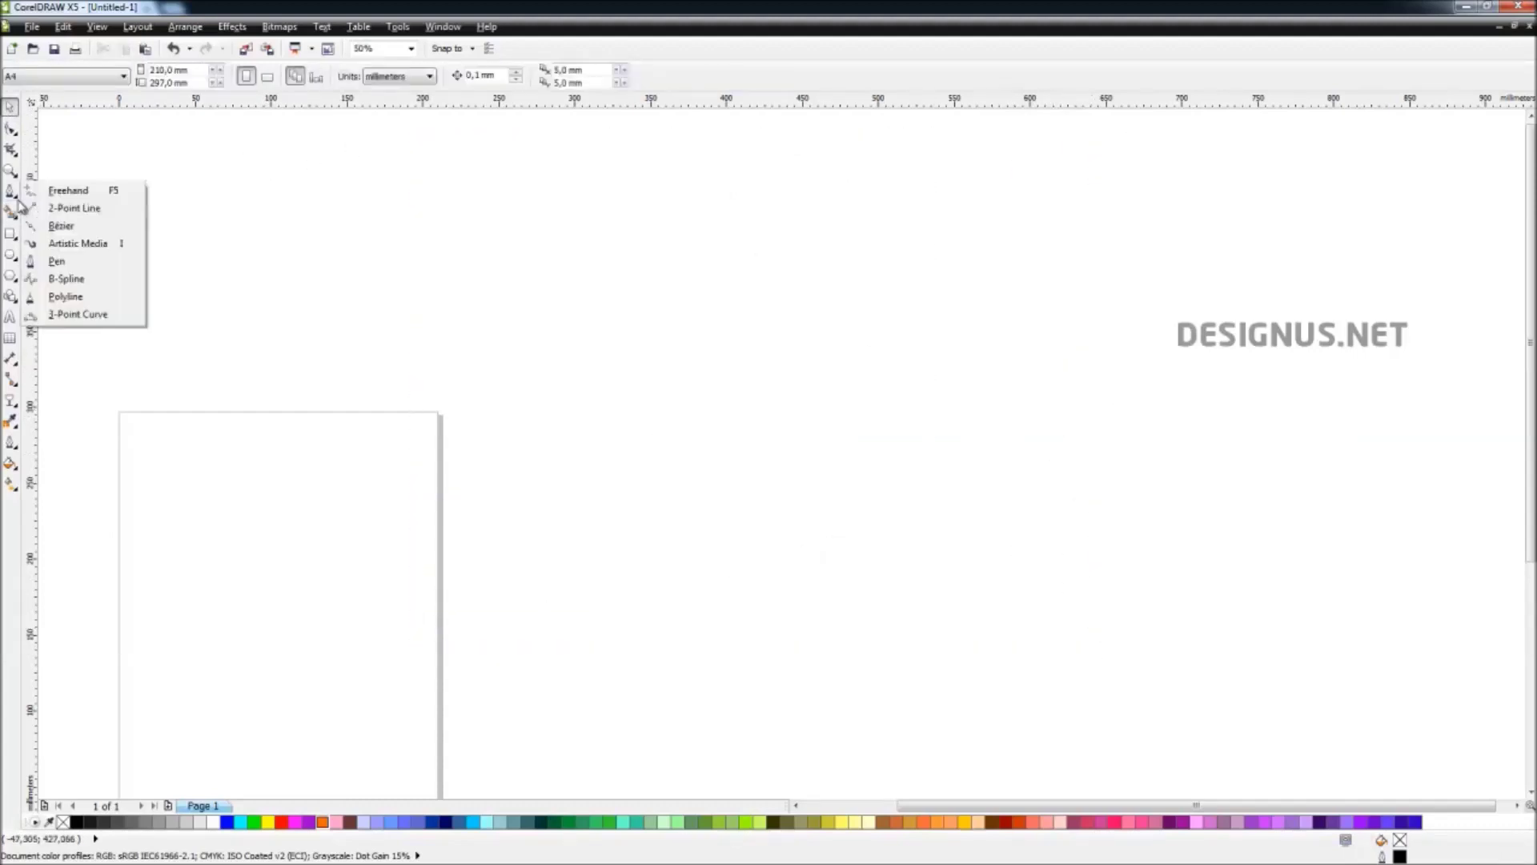
pyautogui.click(110, 281)
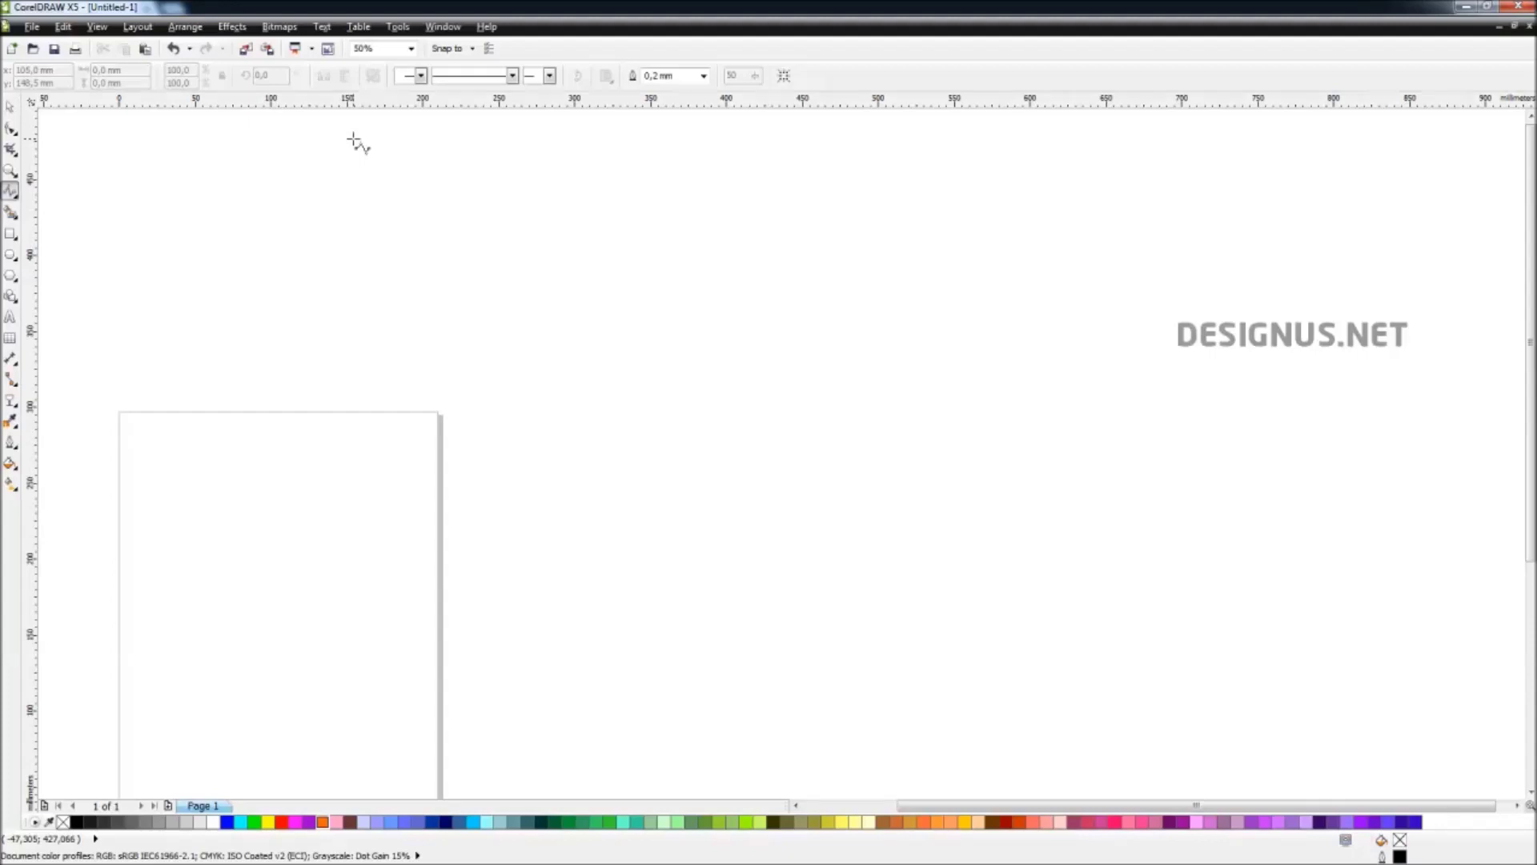
pyautogui.click(11, 234)
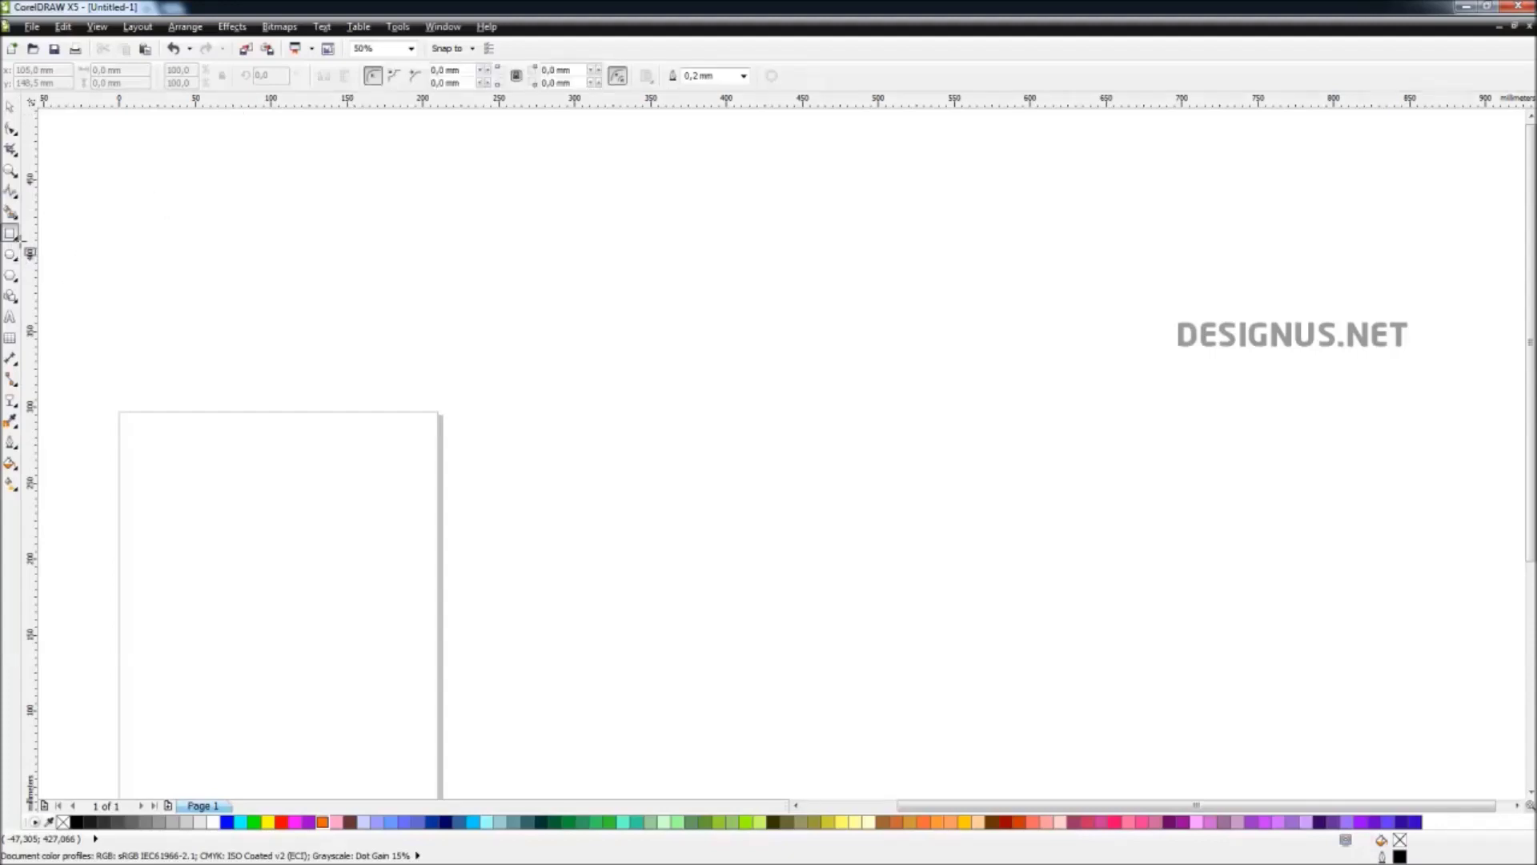
pyautogui.moveTo(162, 158); pyautogui.dragTo(397, 392)
pyautogui.press('space')
pyautogui.press('Escape')
# Step: Try a Freehand stroke on the square's upper edge, undo it, and delete the square
pyautogui.click(13, 193)
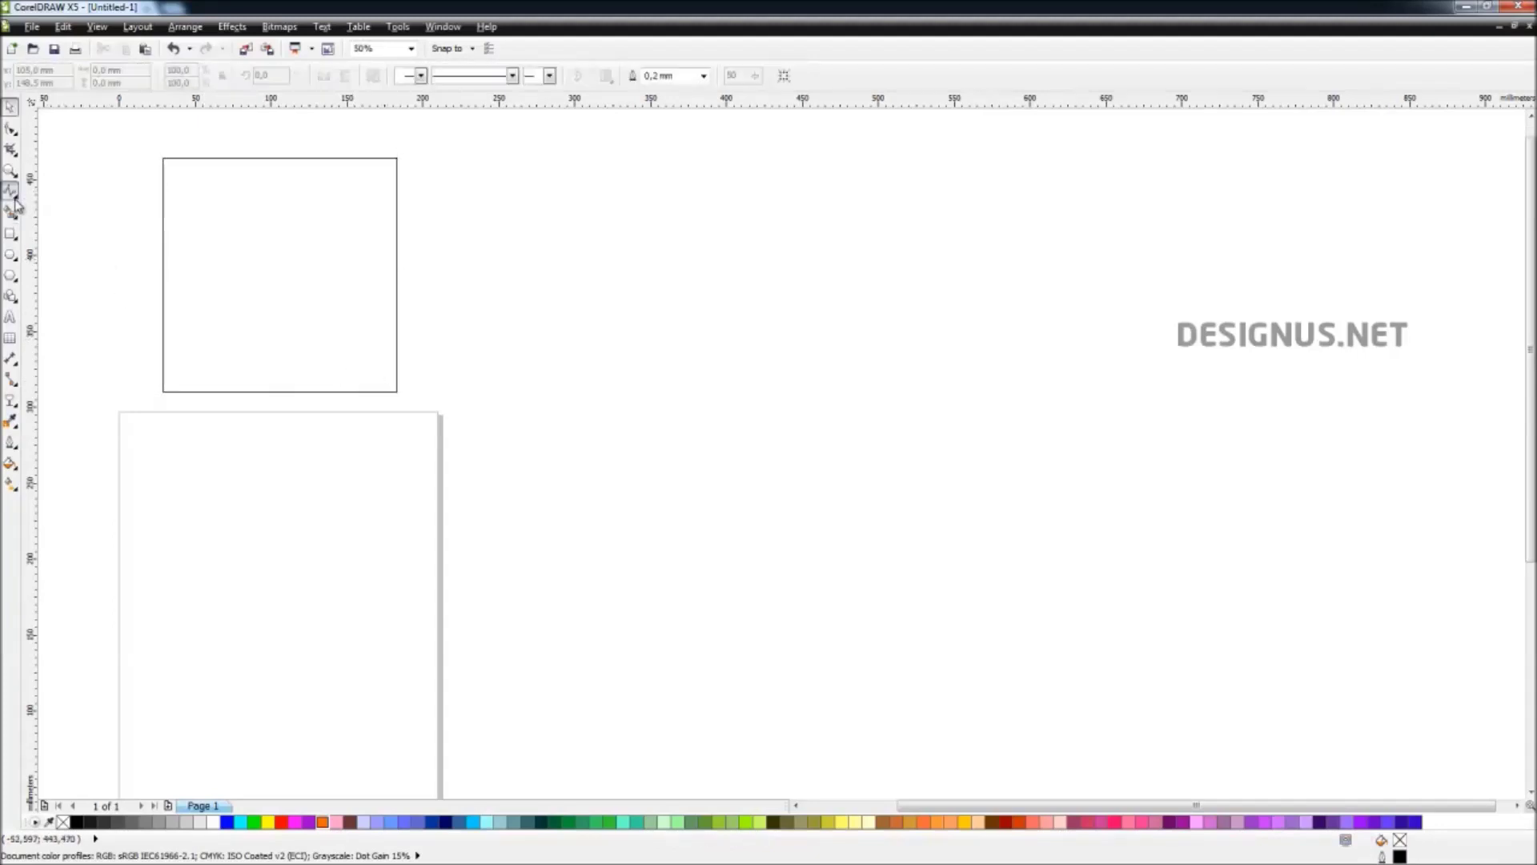
pyautogui.click(16, 197)
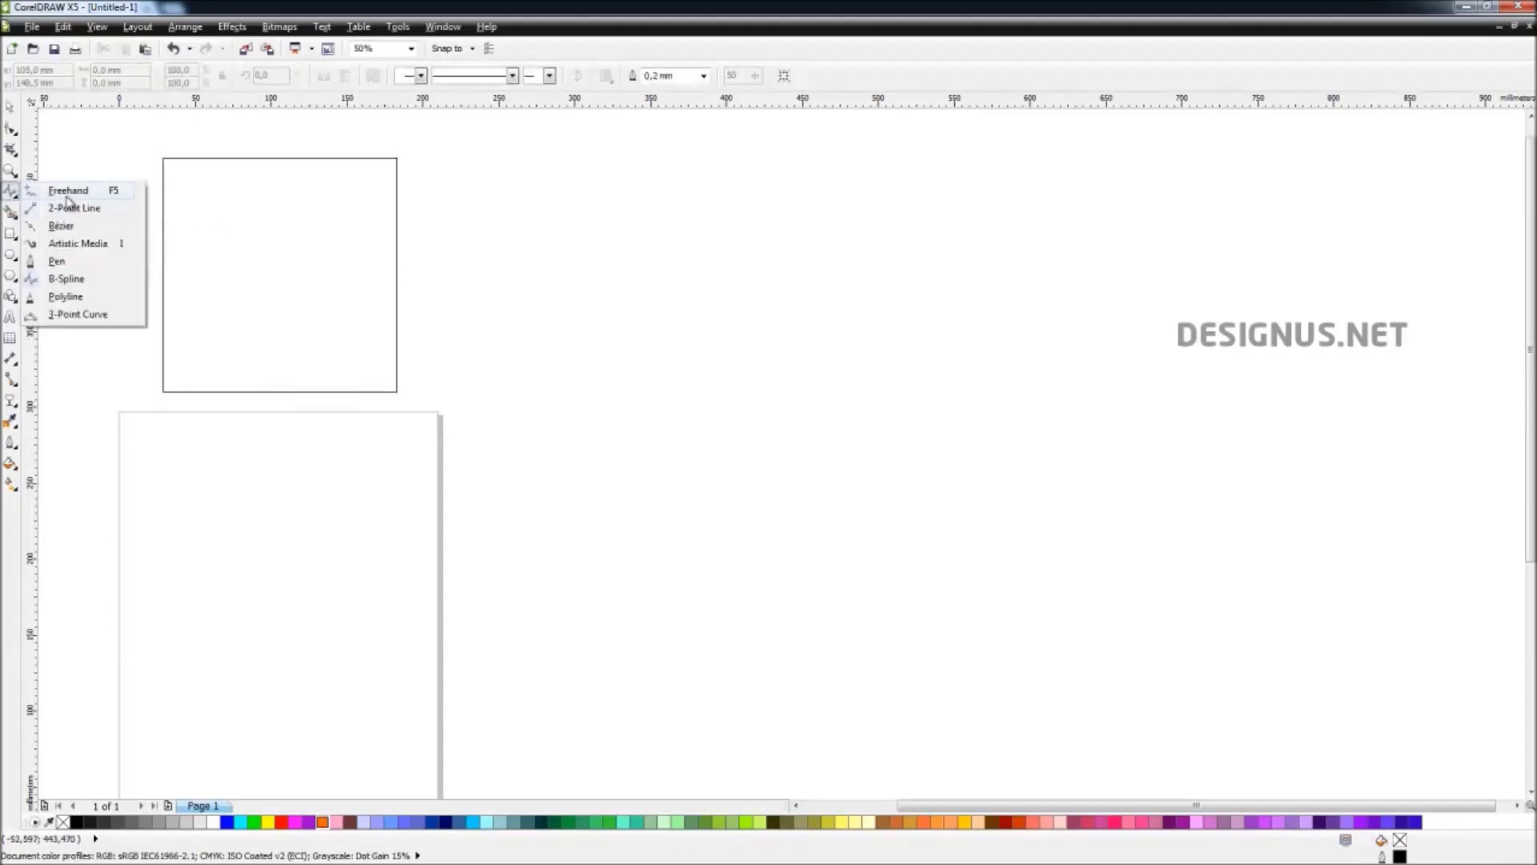
pyautogui.click(67, 194)
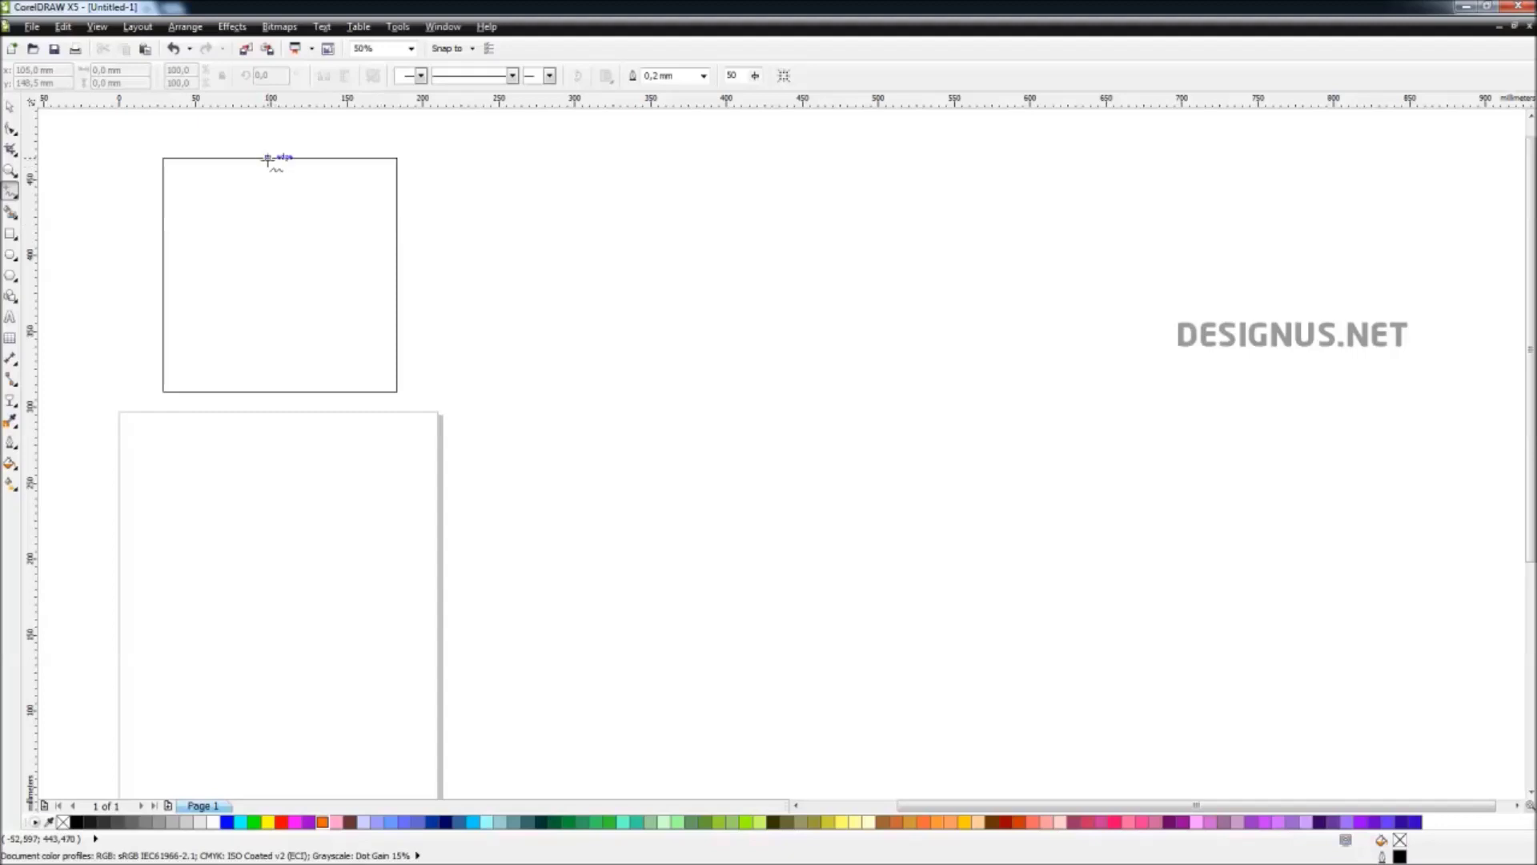
pyautogui.moveTo(276, 158)
pyautogui.mouseDown()
pyautogui.moveTo(173, 220)
pyautogui.moveTo(163, 289)
pyautogui.moveTo(204, 352)
pyautogui.moveTo(311, 393)
pyautogui.moveTo(335, 384)
pyautogui.moveTo(397, 275)
pyautogui.moveTo(381, 217)
pyautogui.moveTo(333, 157)
pyautogui.moveTo(273, 157)
pyautogui.mouseUp()
pyautogui.hotkey('ctrl', 'z')
pyautogui.press('space')
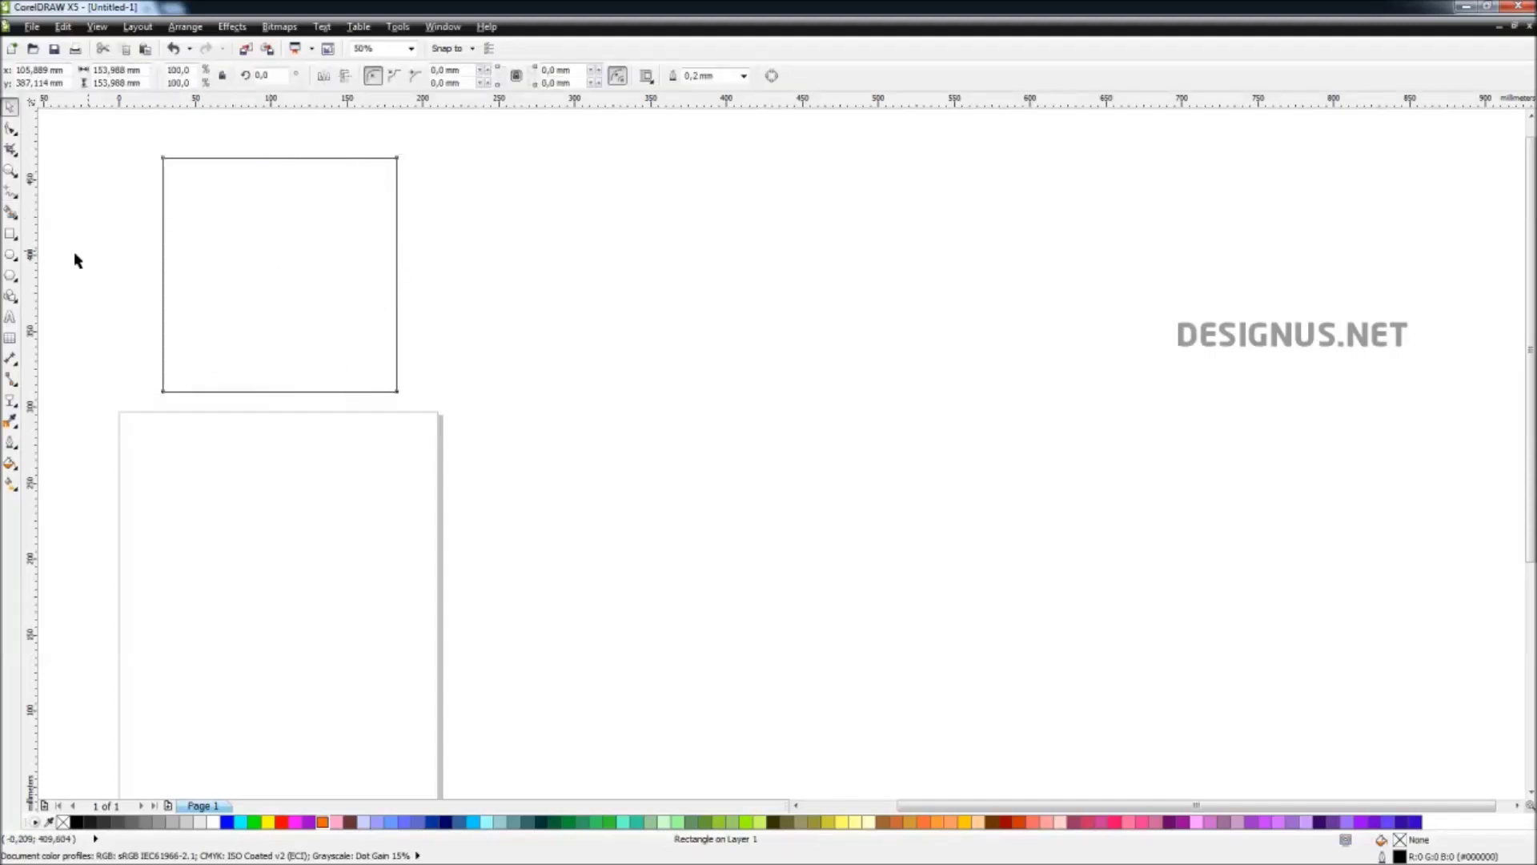
pyautogui.press('Delete')
# Step: Draw a closed four-point B-Spline oval about 301 by 195 mm to the right of the page, and delete it
pyautogui.click(21, 204)
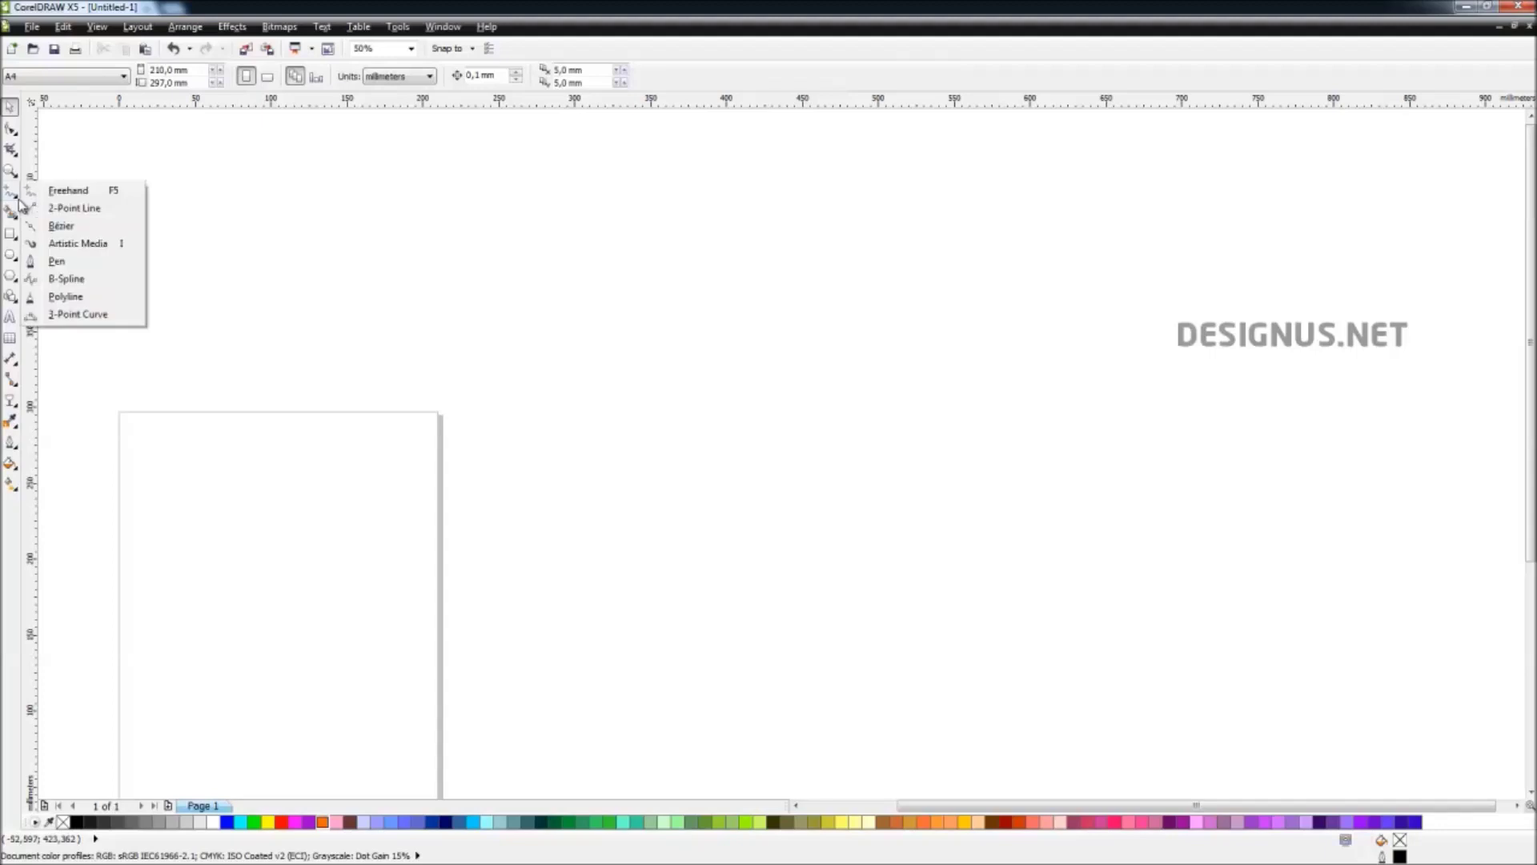
pyautogui.click(84, 278)
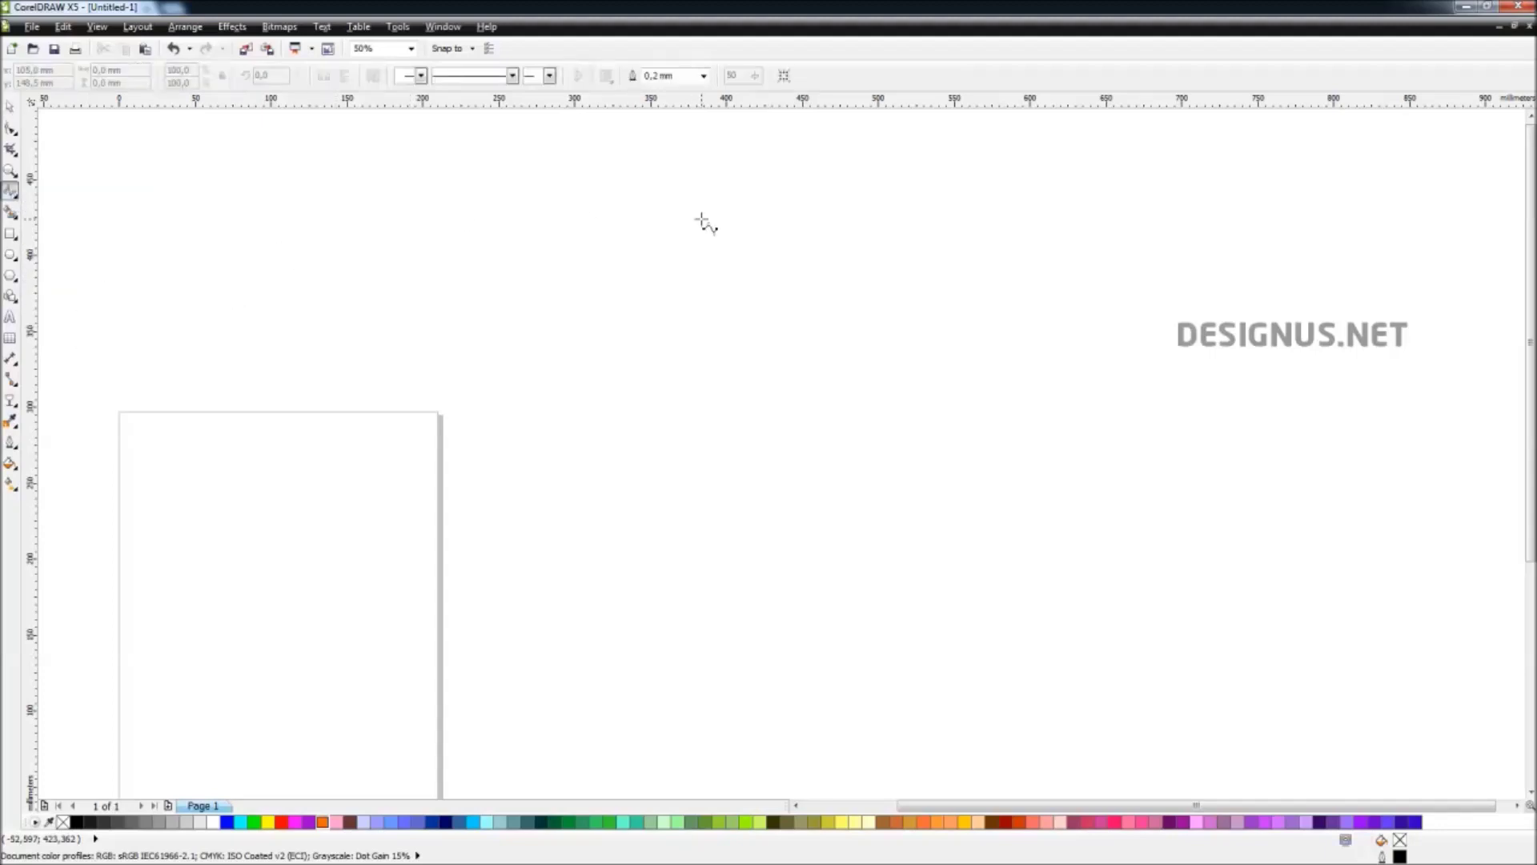
pyautogui.click(873, 171)
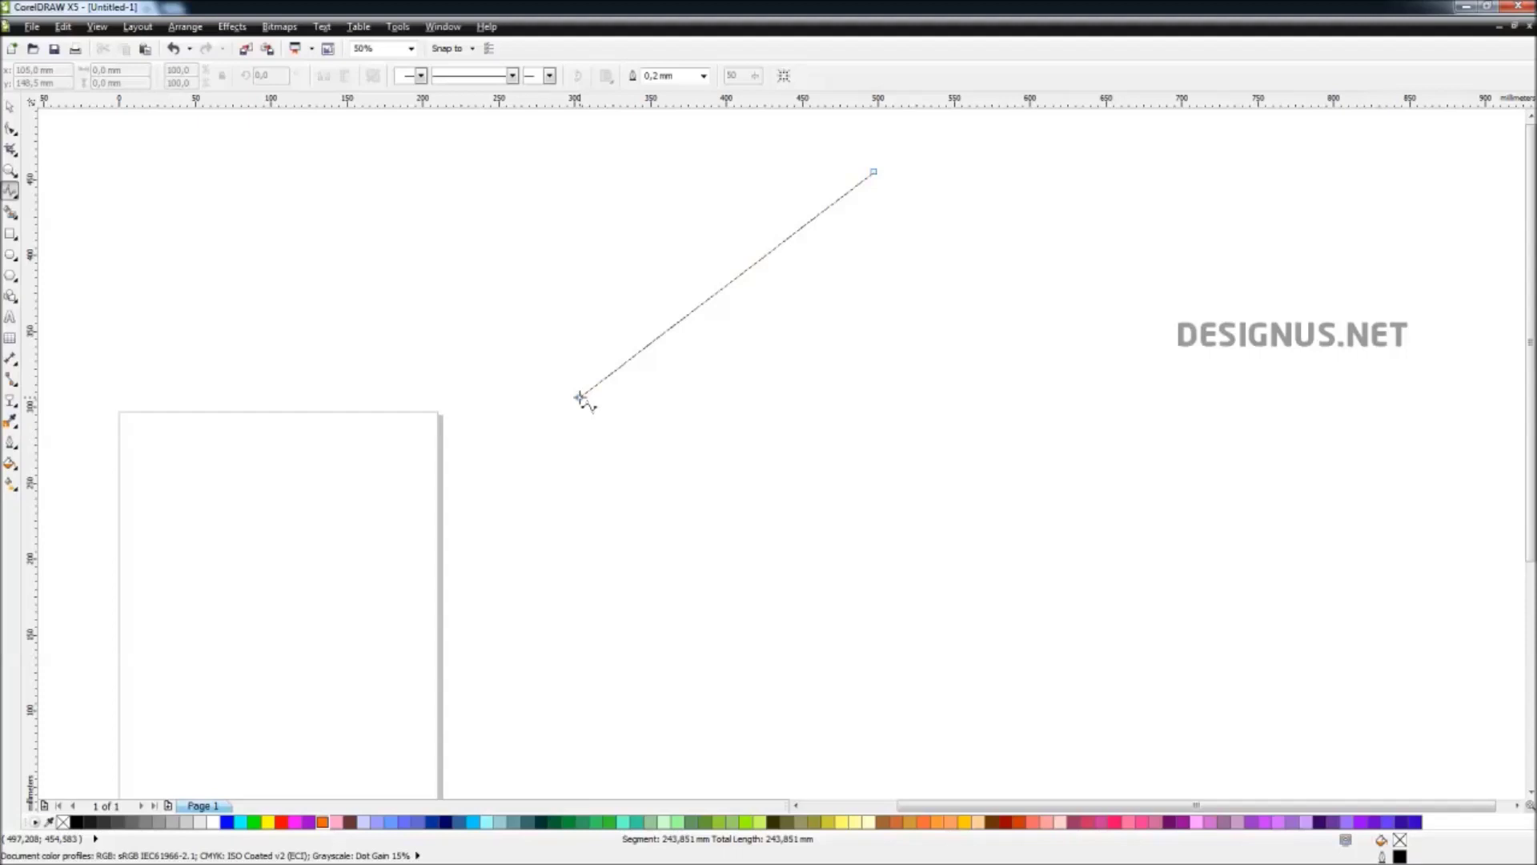
pyautogui.click(578, 397)
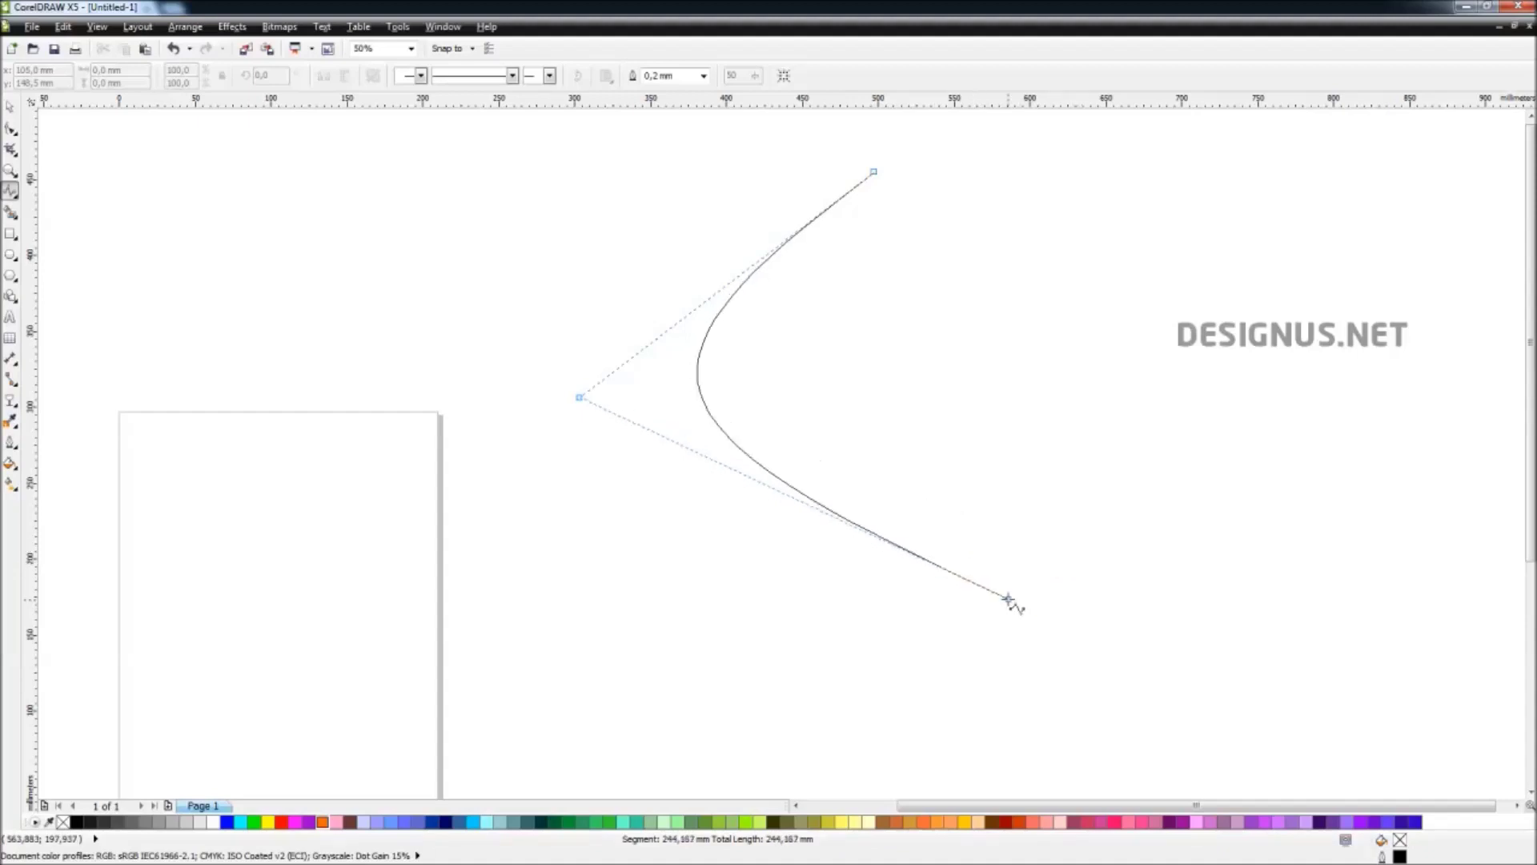
pyautogui.click(999, 606)
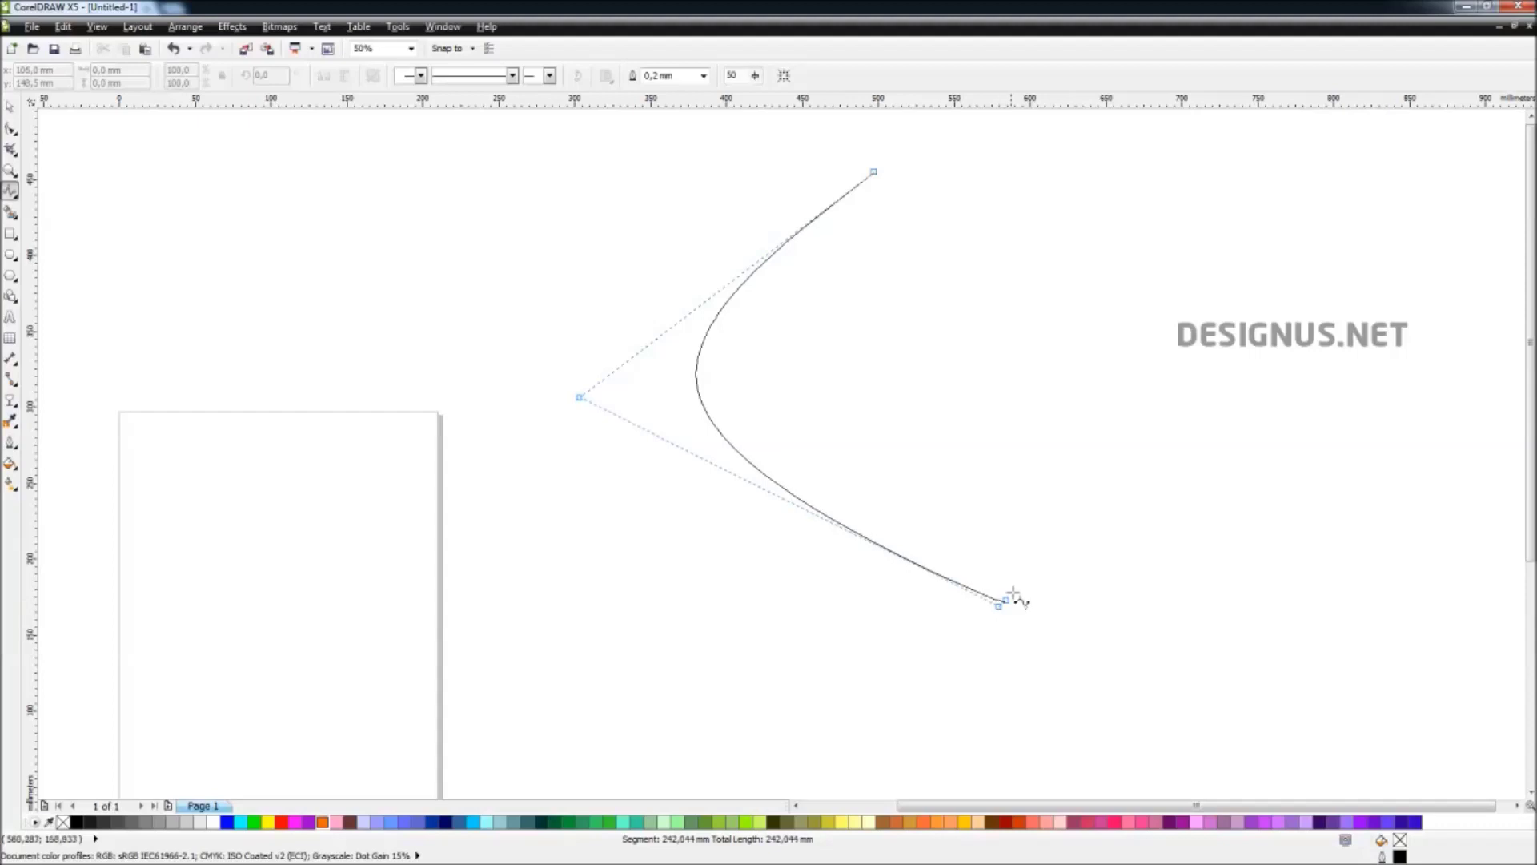
pyautogui.click(1254, 298)
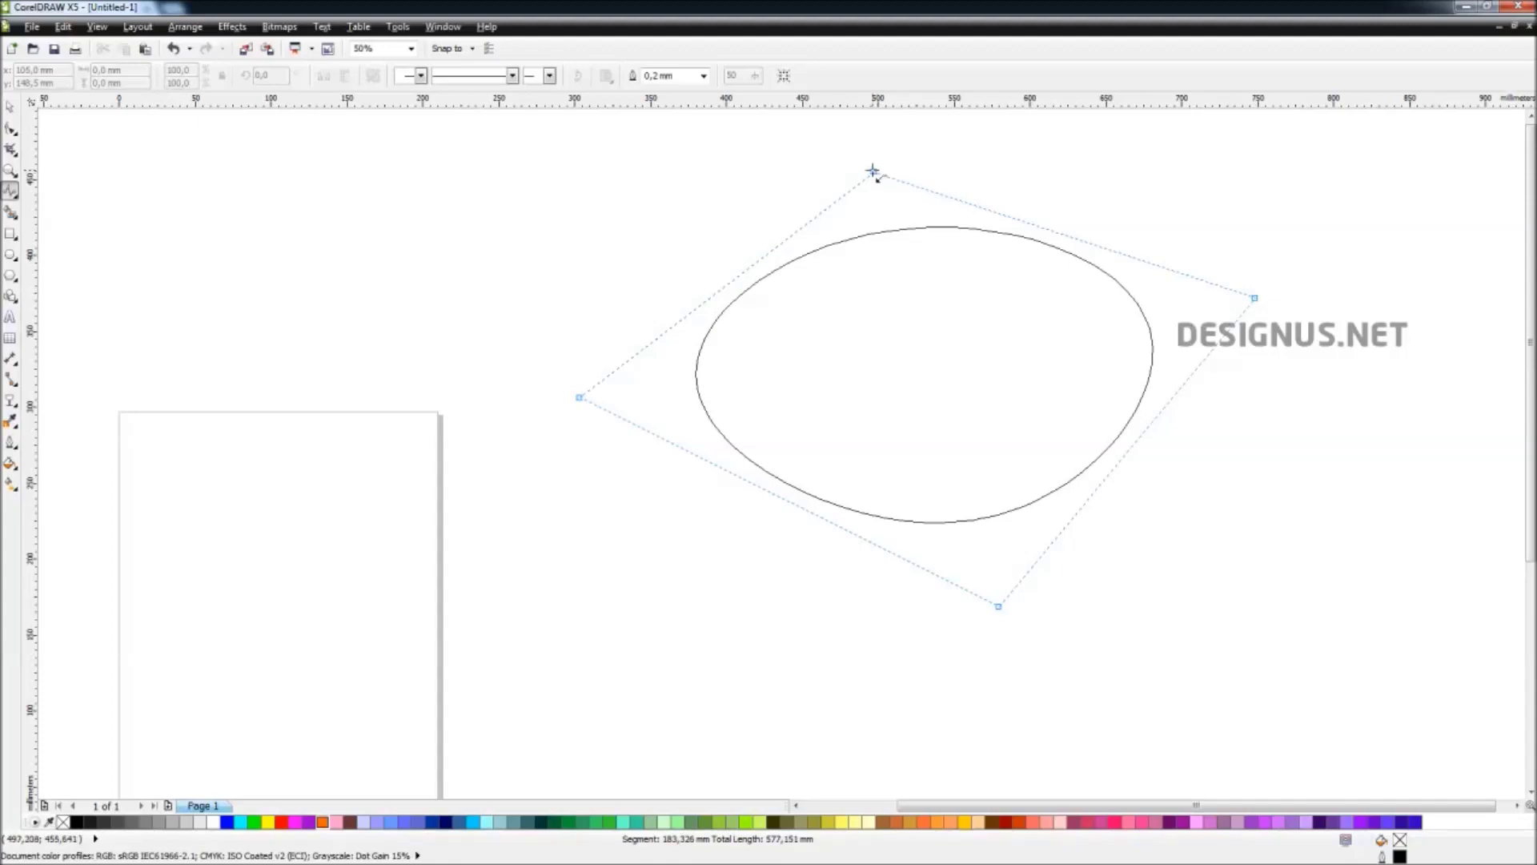
pyautogui.scroll(1, 861, 152)
pyautogui.click(874, 199)
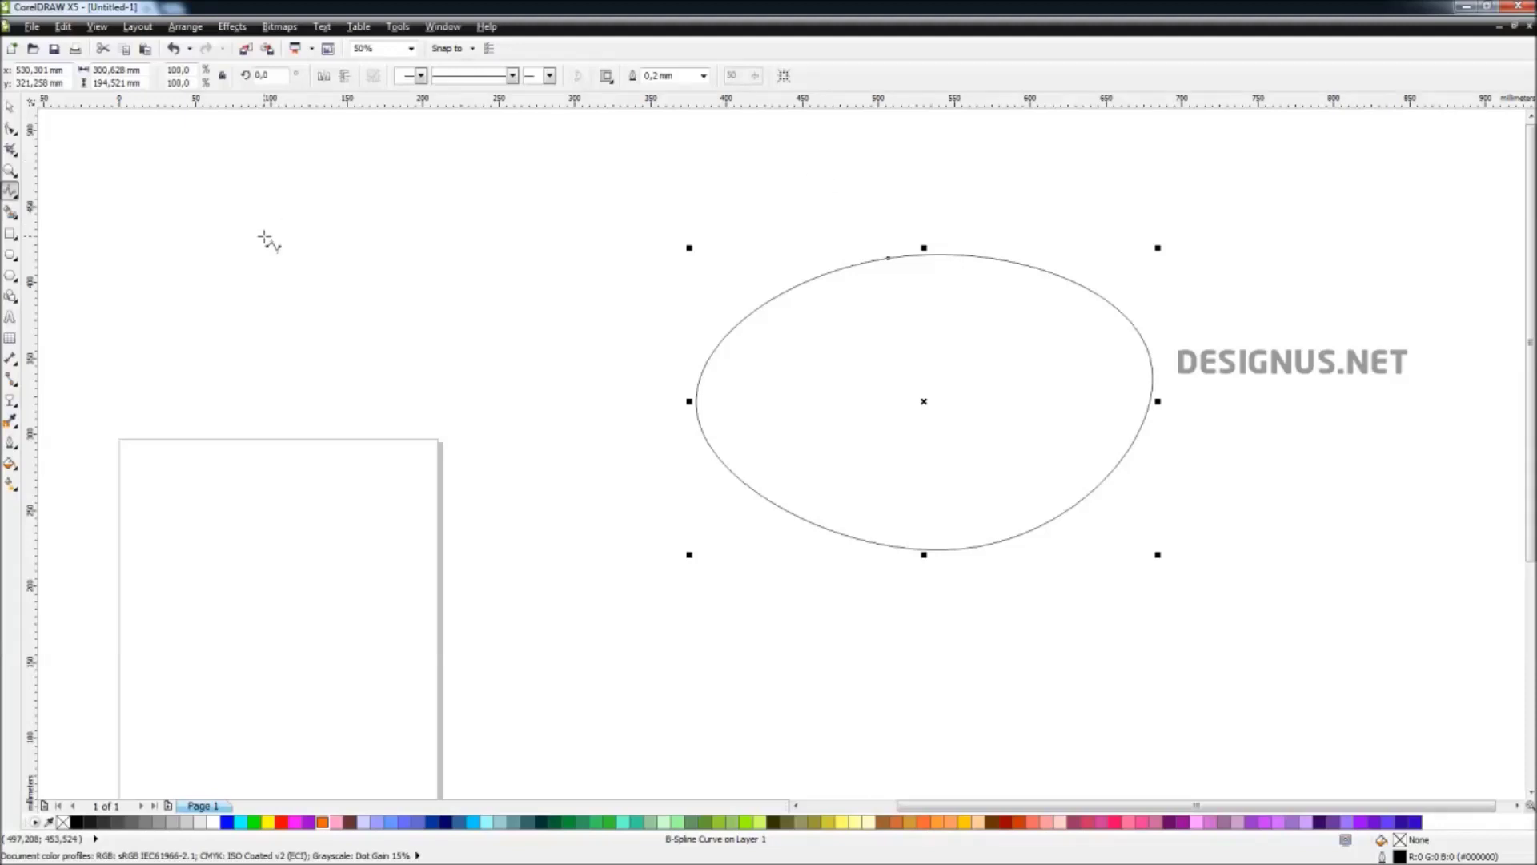
pyautogui.press('Delete')
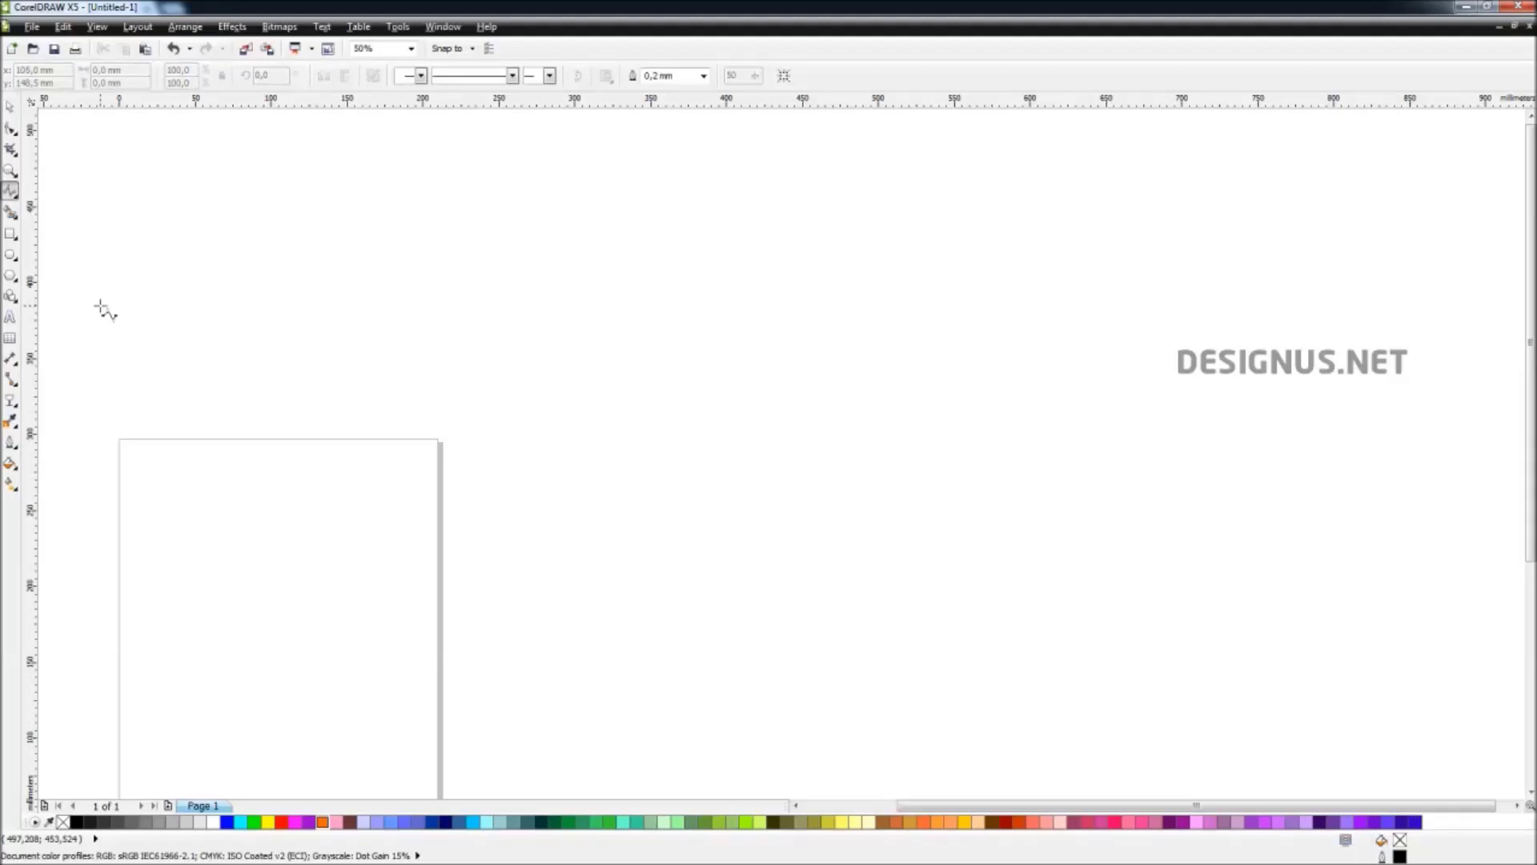
# Step: Draw a Polyline above the page with a freehand curve followed by two straight segments, and delete it
pyautogui.click(11, 192)
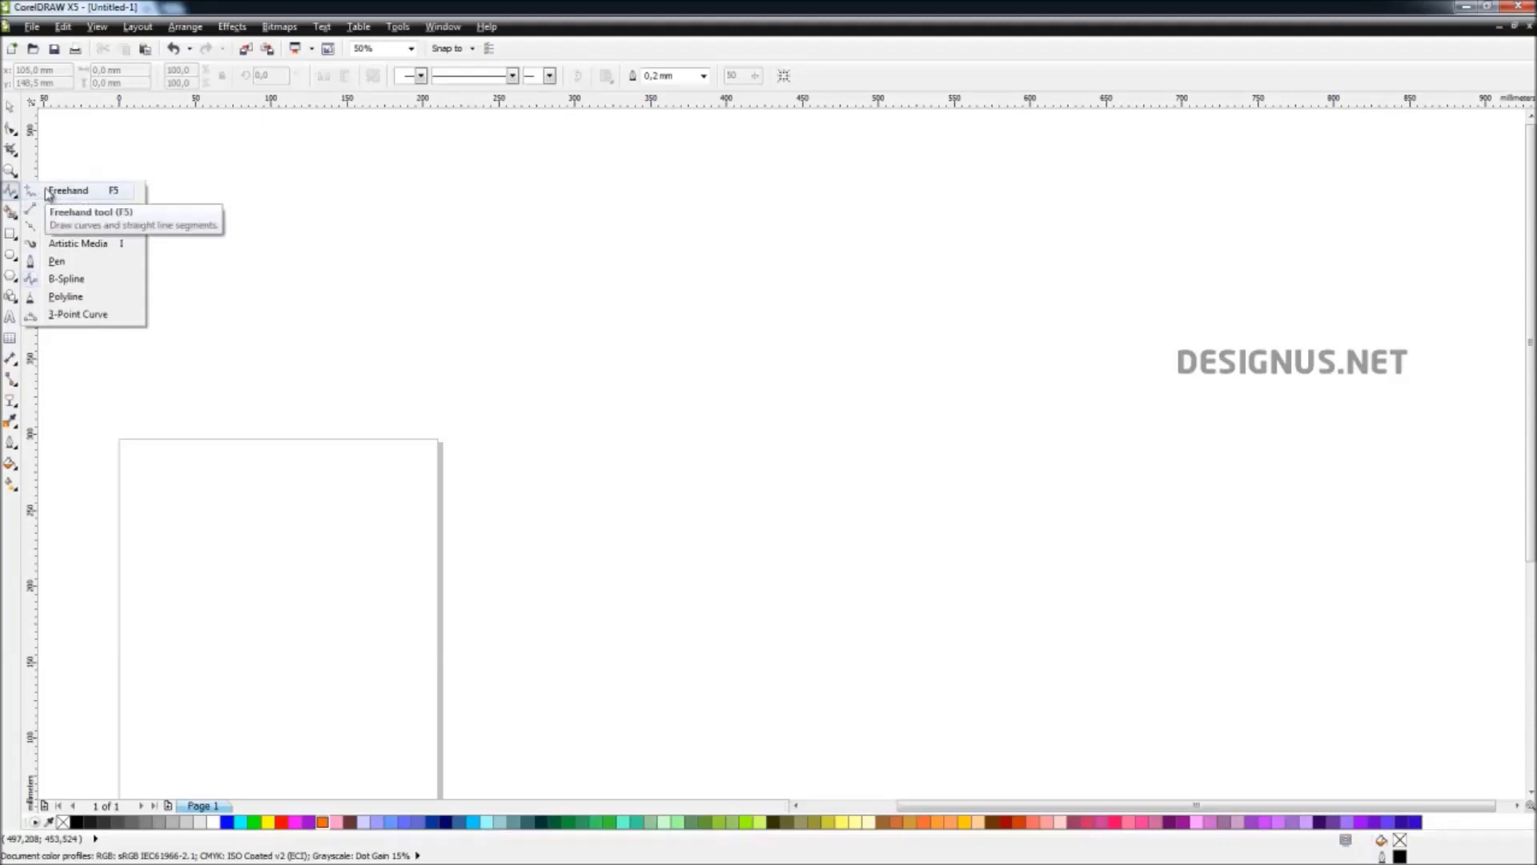
pyautogui.click(86, 298)
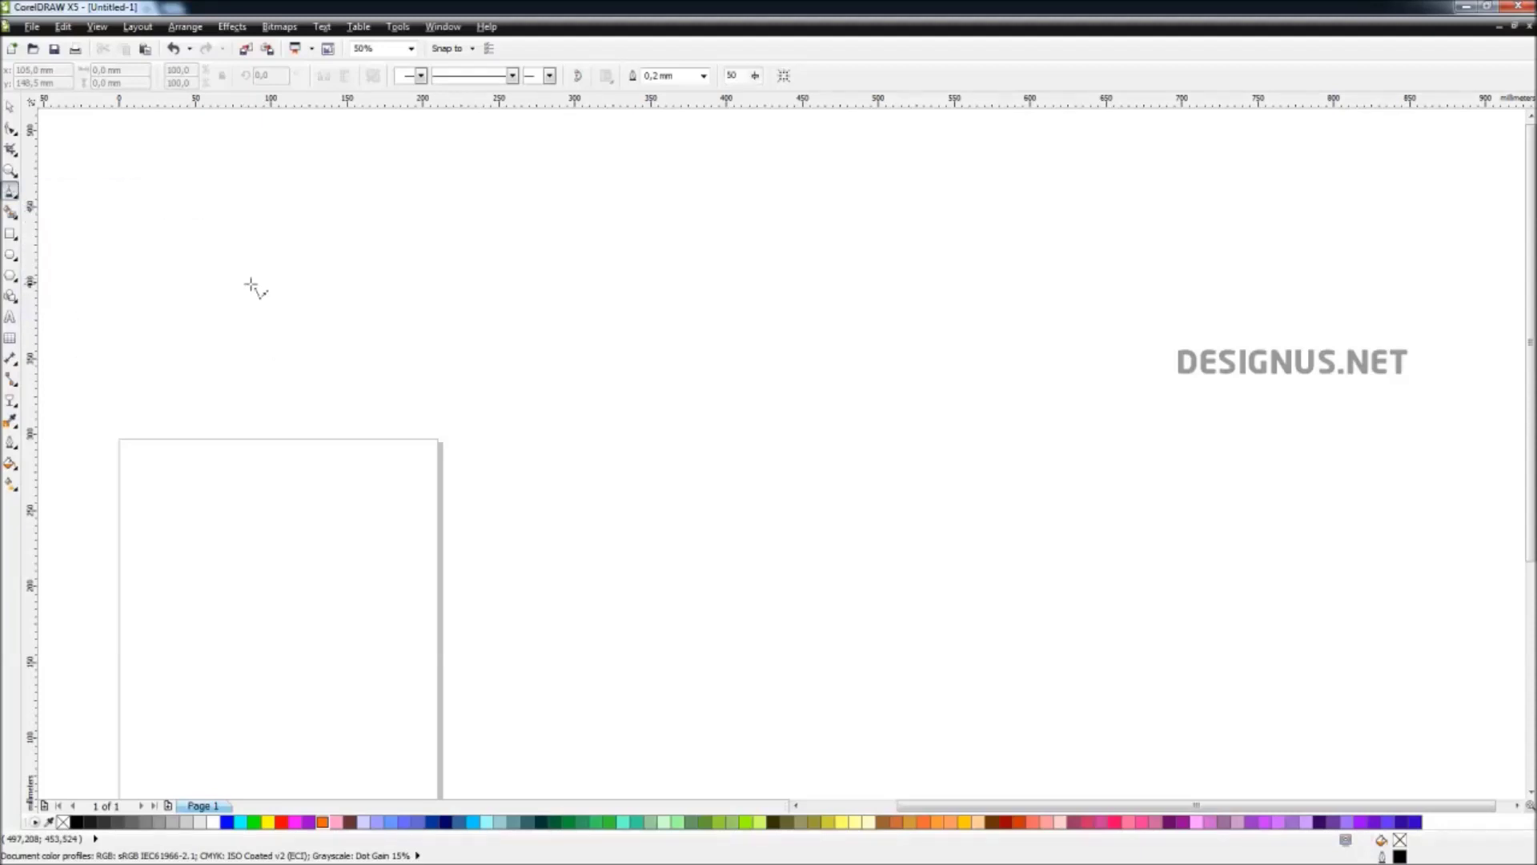
pyautogui.moveTo(217, 251)
pyautogui.mouseDown()
pyautogui.moveTo(361, 263)
pyautogui.moveTo(482, 245)
pyautogui.moveTo(553, 263)
pyautogui.moveTo(494, 392)
pyautogui.mouseUp()
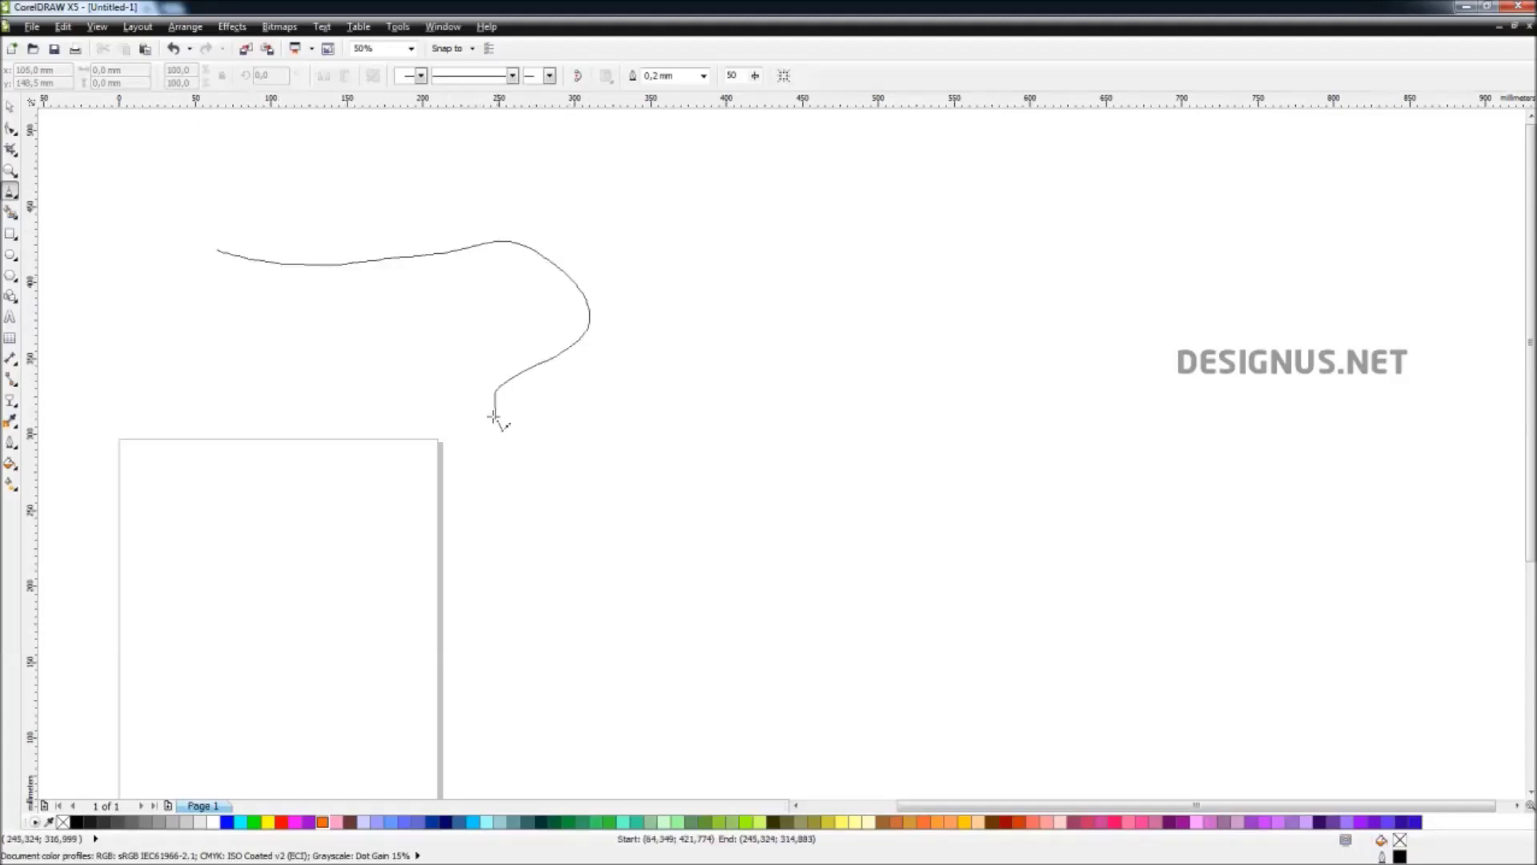
pyautogui.click(564, 461)
pyautogui.doubleClick(706, 329)
pyautogui.press('Delete')
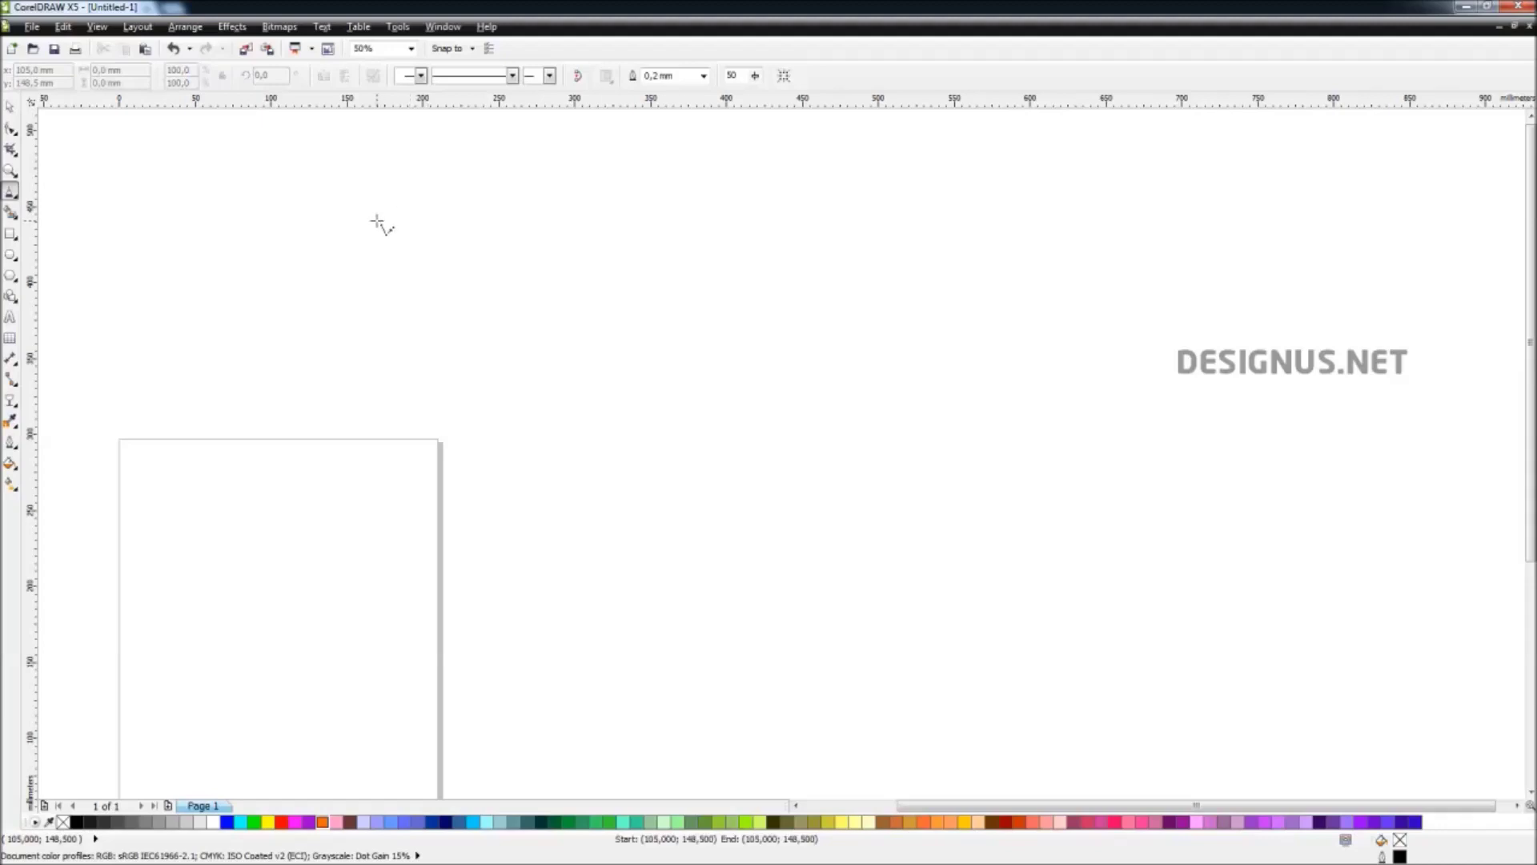
# Step: Draw an open zigzag Polyline of seven straight segments, about 632 by 215 mm, above and to the right of the page
pyautogui.click(111, 222)
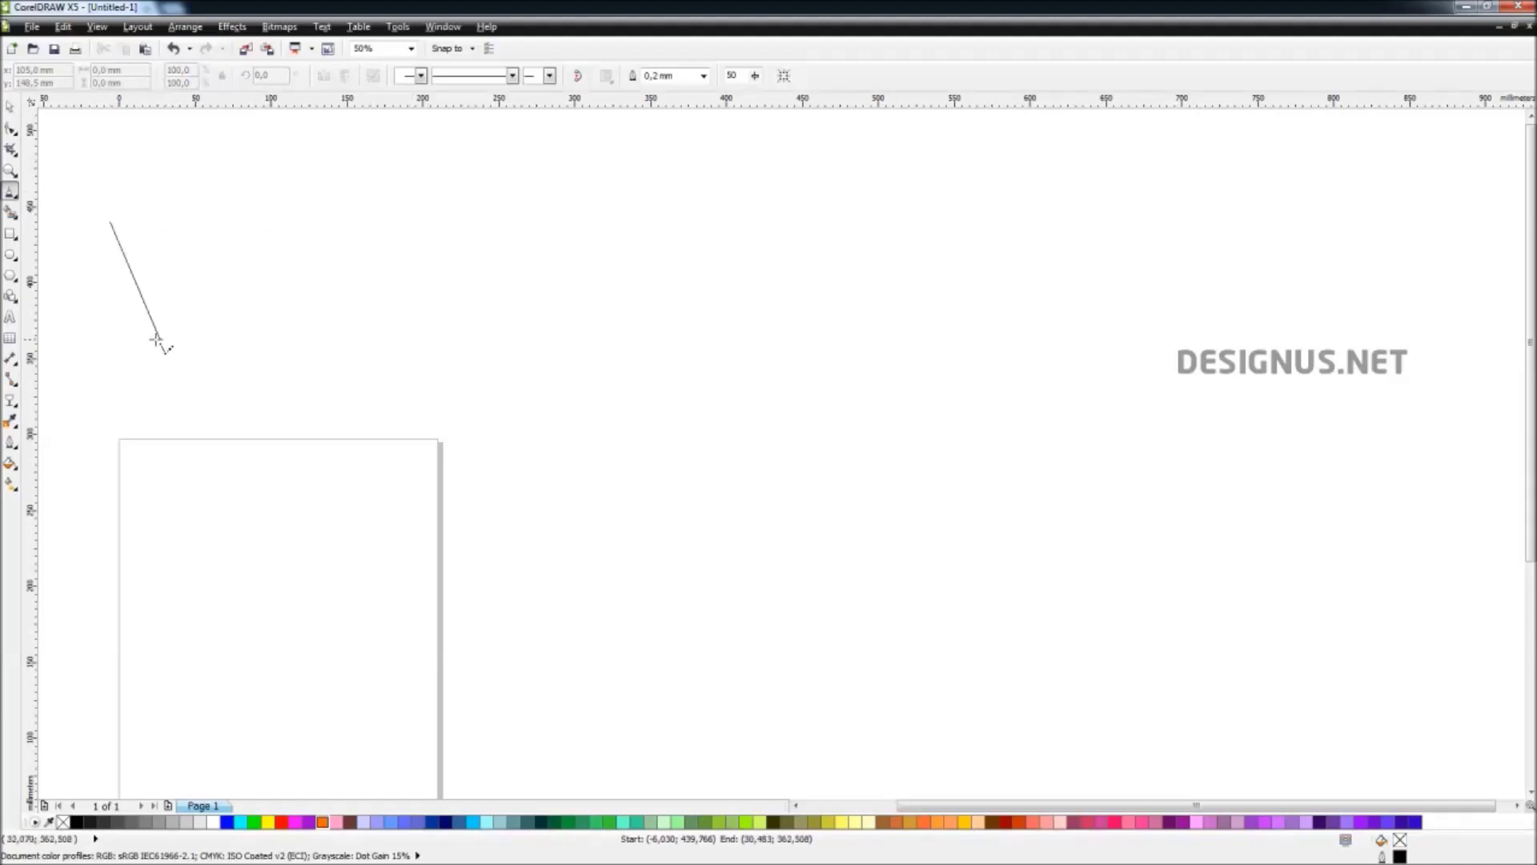
pyautogui.click(633, 202)
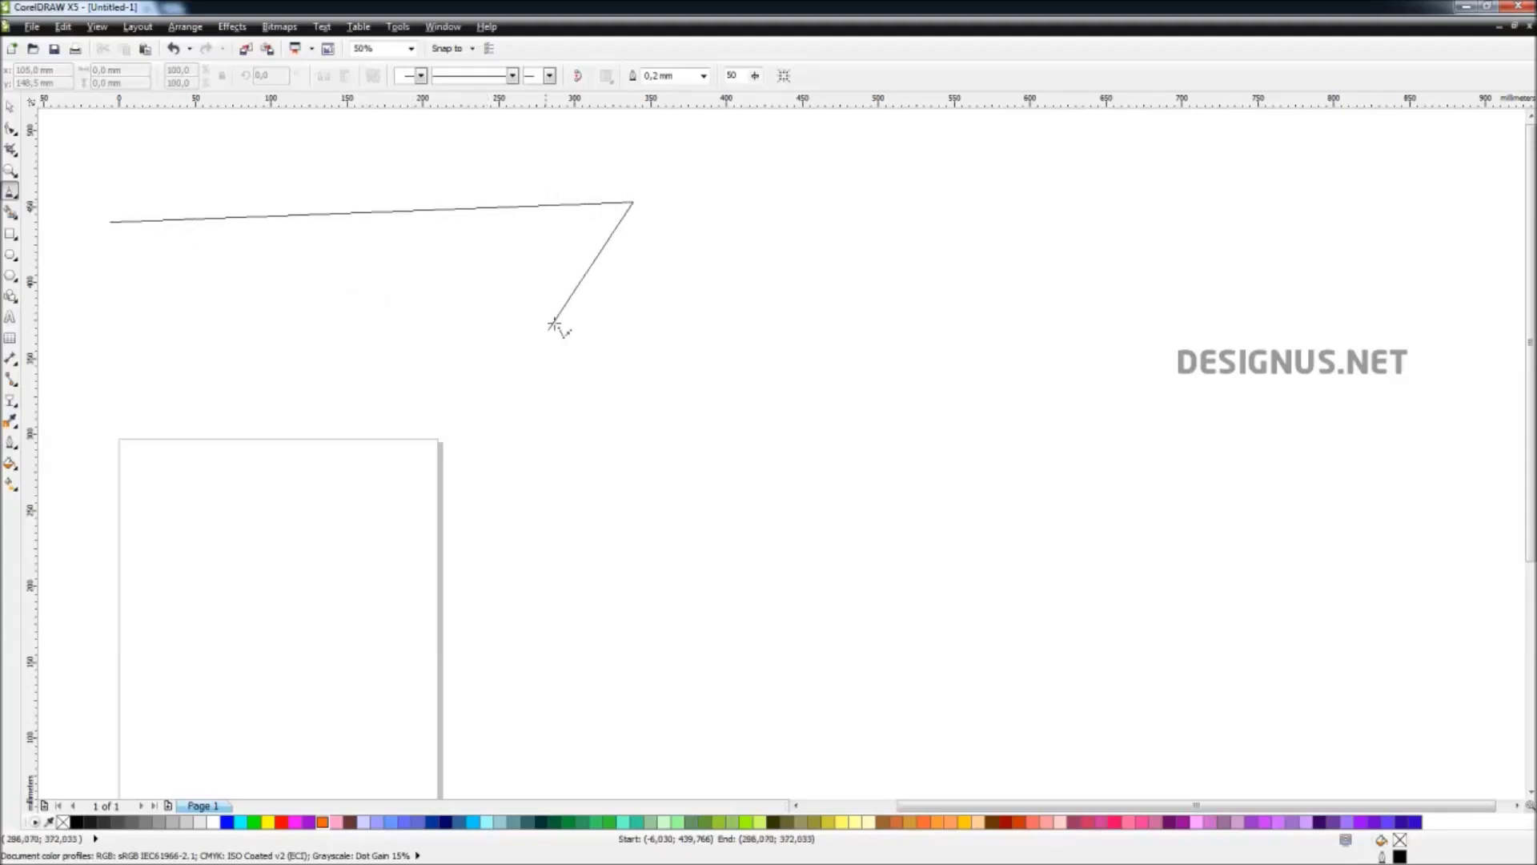
pyautogui.click(294, 329)
pyautogui.click(731, 349)
pyautogui.click(457, 512)
pyautogui.click(1069, 528)
pyautogui.click(831, 269)
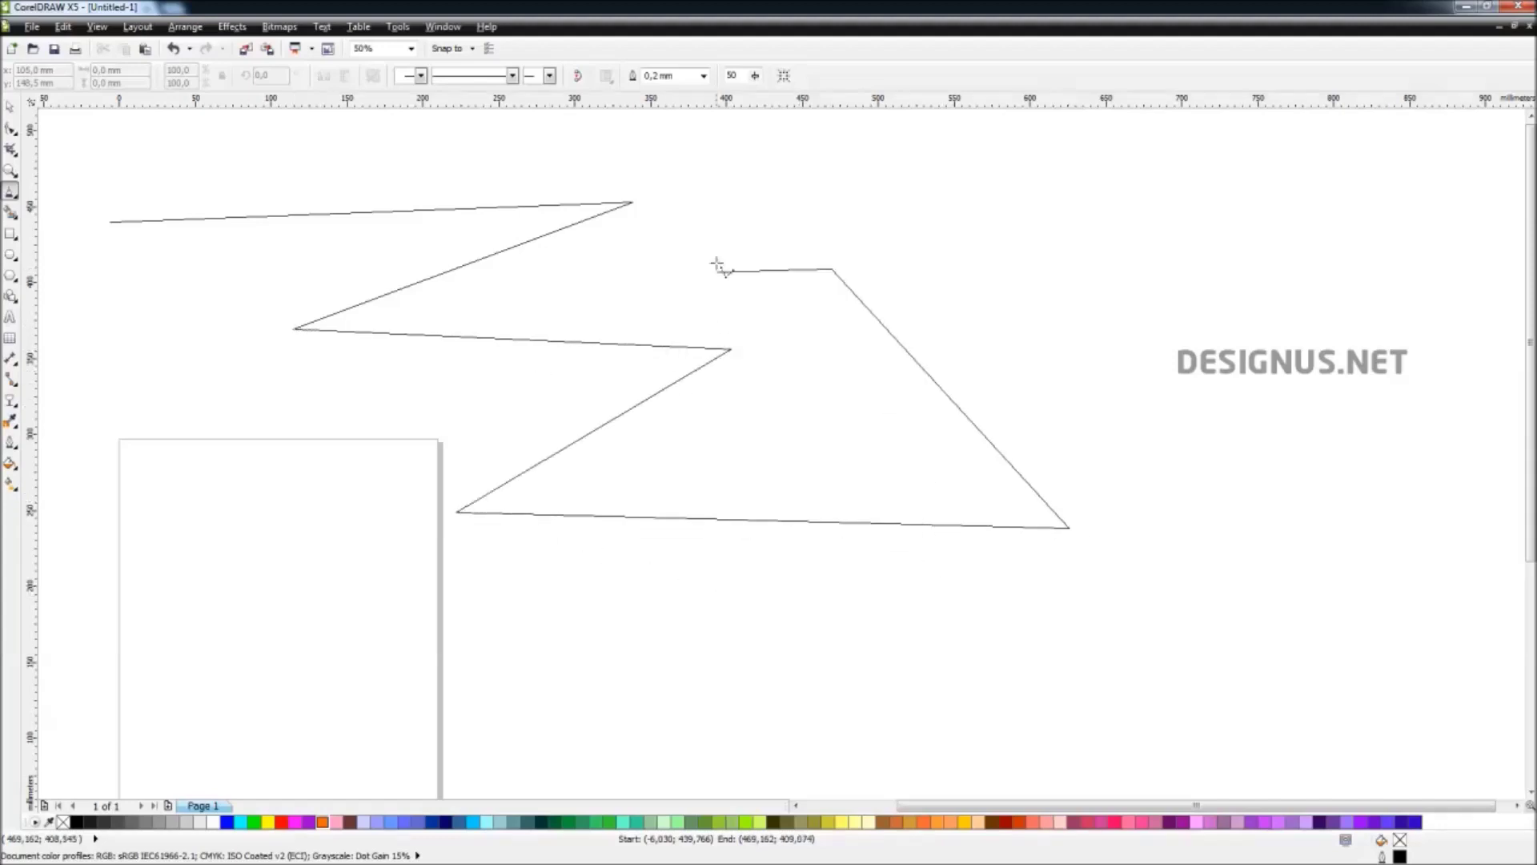
pyautogui.doubleClick(998, 269)
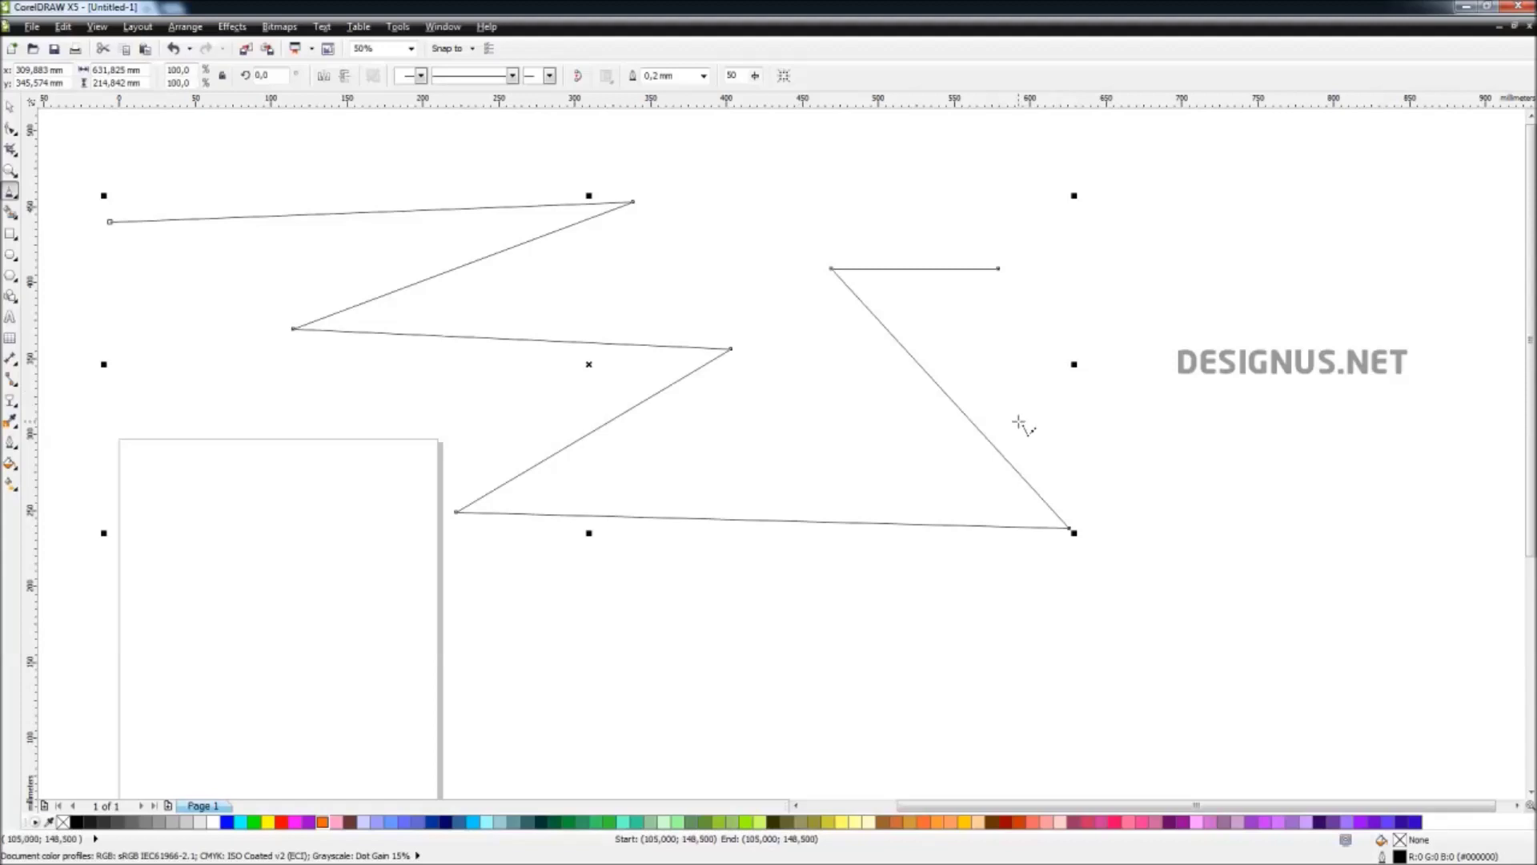
# Step: Draw a second Polyline about 711 by 361 mm, with a wavy freehand stretch across the page between straight segments
pyautogui.click(609, 296)
pyautogui.click(815, 190)
pyautogui.click(1111, 232)
pyautogui.click(1058, 383)
pyautogui.click(937, 335)
pyautogui.click(1236, 588)
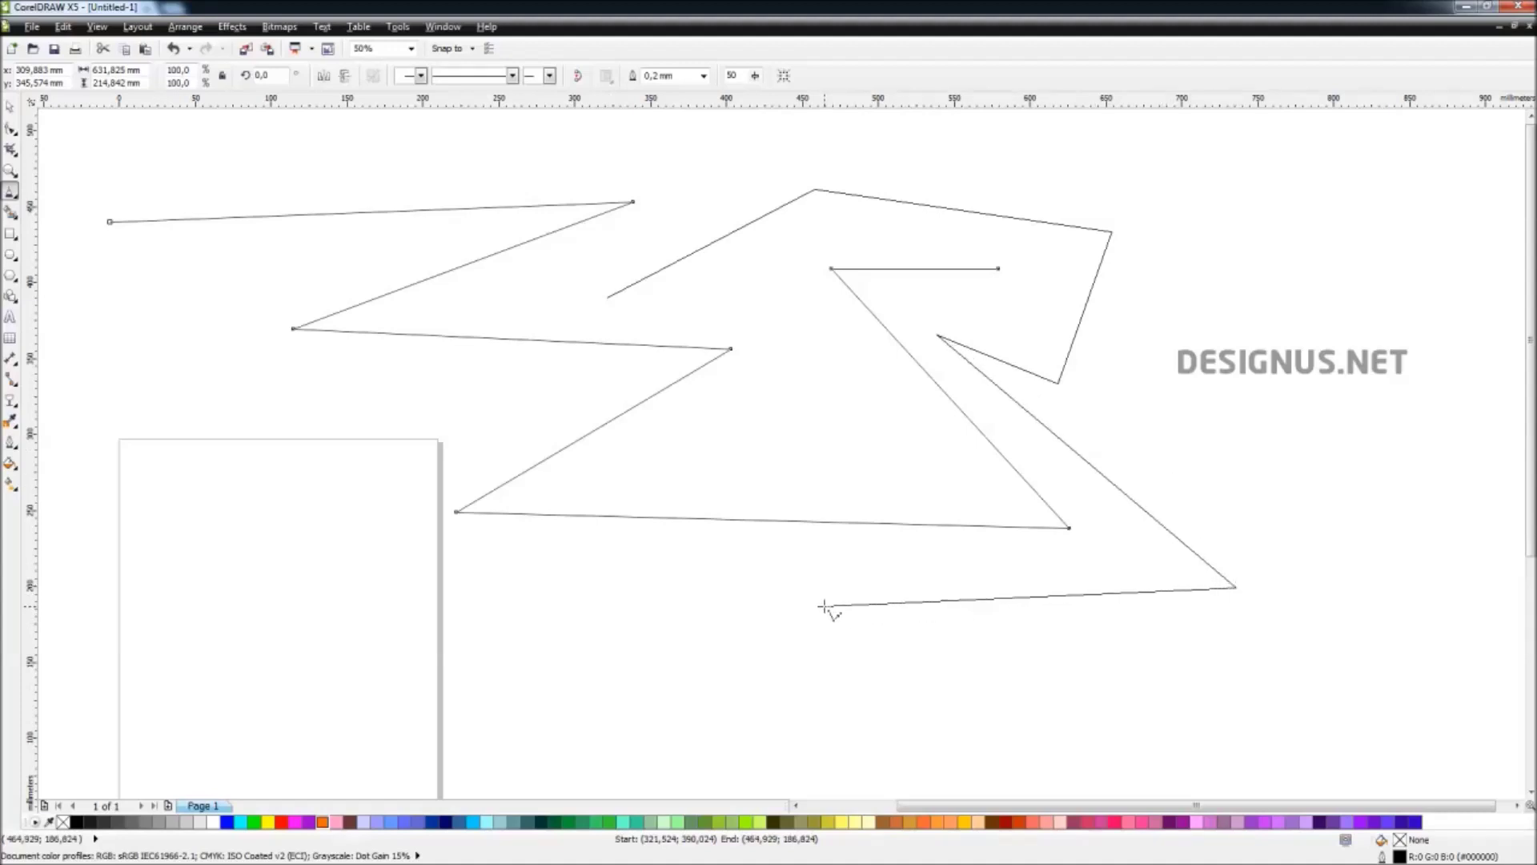
pyautogui.moveTo(824, 606)
pyautogui.mouseDown()
pyautogui.moveTo(737, 720)
pyautogui.moveTo(685, 735)
pyautogui.moveTo(636, 638)
pyautogui.moveTo(590, 635)
pyautogui.moveTo(590, 708)
pyautogui.moveTo(523, 673)
pyautogui.moveTo(547, 591)
pyautogui.moveTo(457, 594)
pyautogui.moveTo(426, 629)
pyautogui.moveTo(319, 601)
pyautogui.moveTo(308, 530)
pyautogui.mouseUp()
pyautogui.click(158, 385)
pyautogui.click(239, 282)
pyautogui.click(477, 242)
pyautogui.click(233, 245)
pyautogui.doubleClick(183, 282)
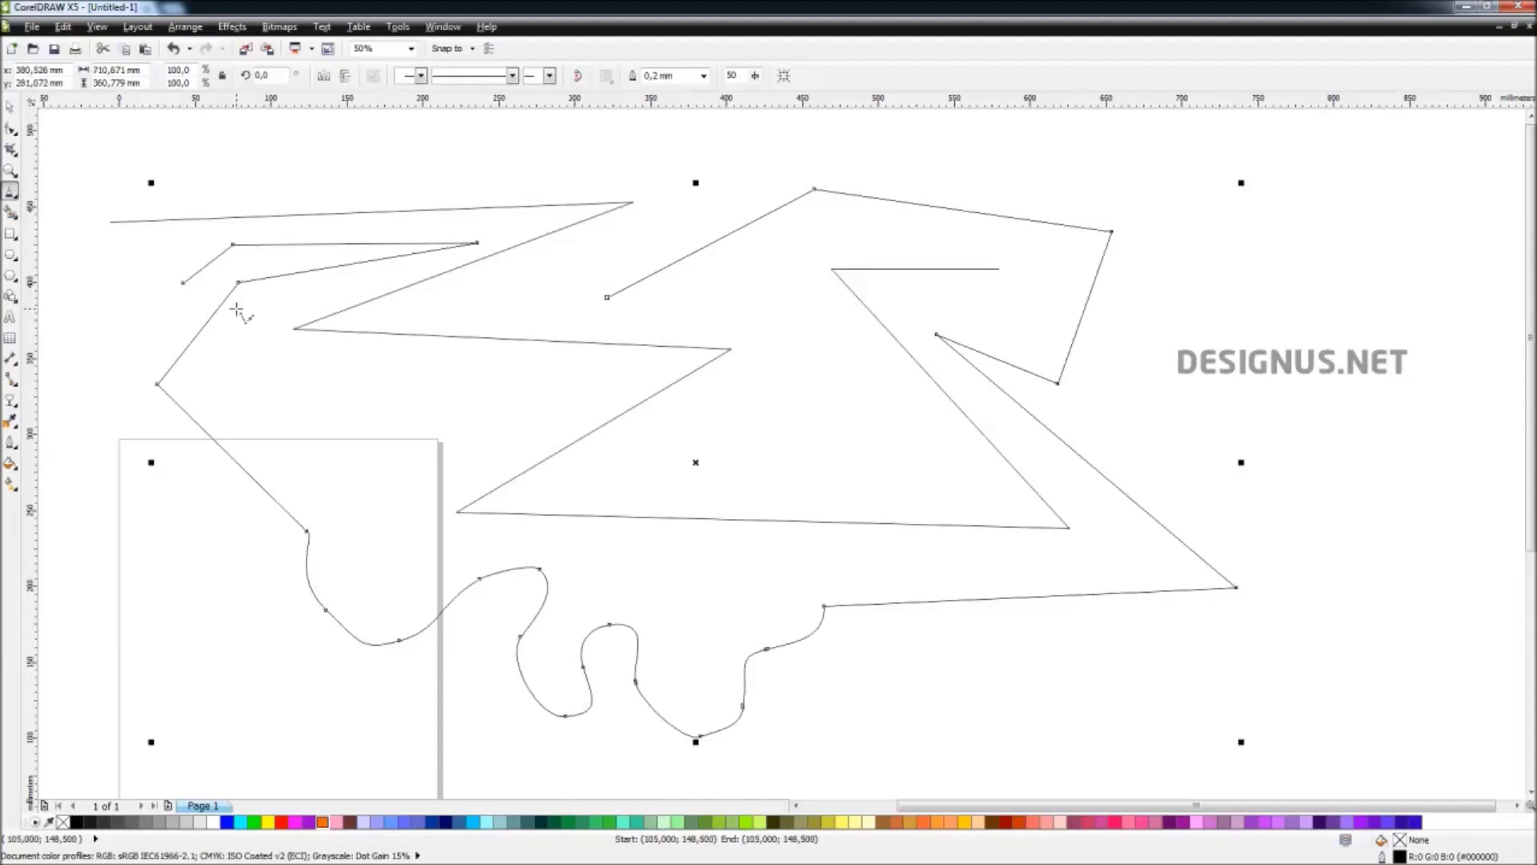
# Step: Delete the mixed polyline, and select and delete the zigzag one
pyautogui.press('Delete')
pyautogui.press('space')
pyautogui.moveTo(86, 168); pyautogui.dragTo(1057, 572)
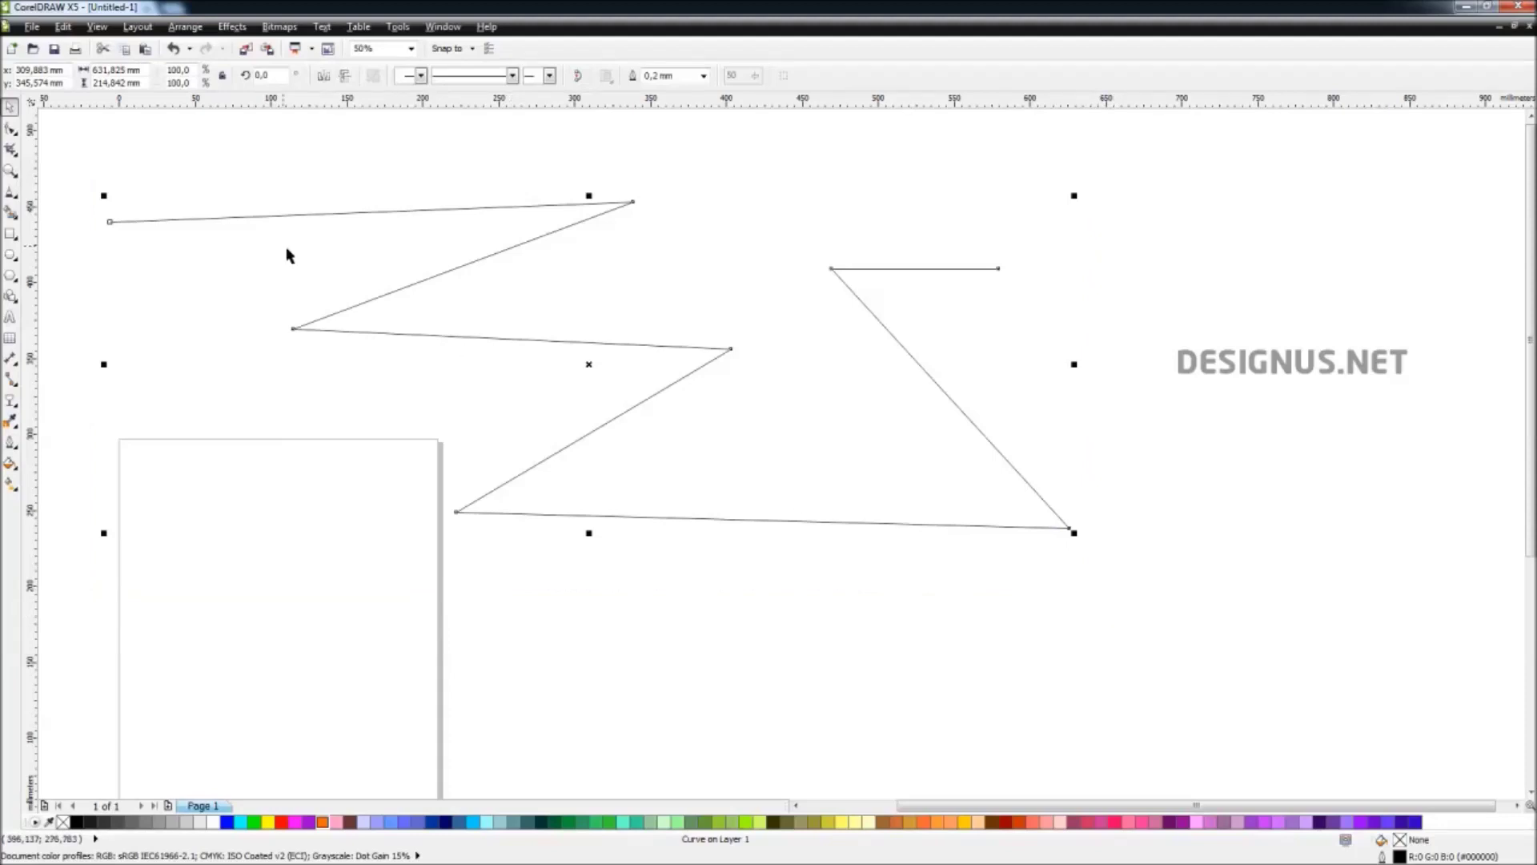
pyautogui.press('Delete')
# Step: Draw a 3-Point Curve about 93 by 214 mm to the right of the page, bulging outward near its upper end
pyautogui.click(19, 204)
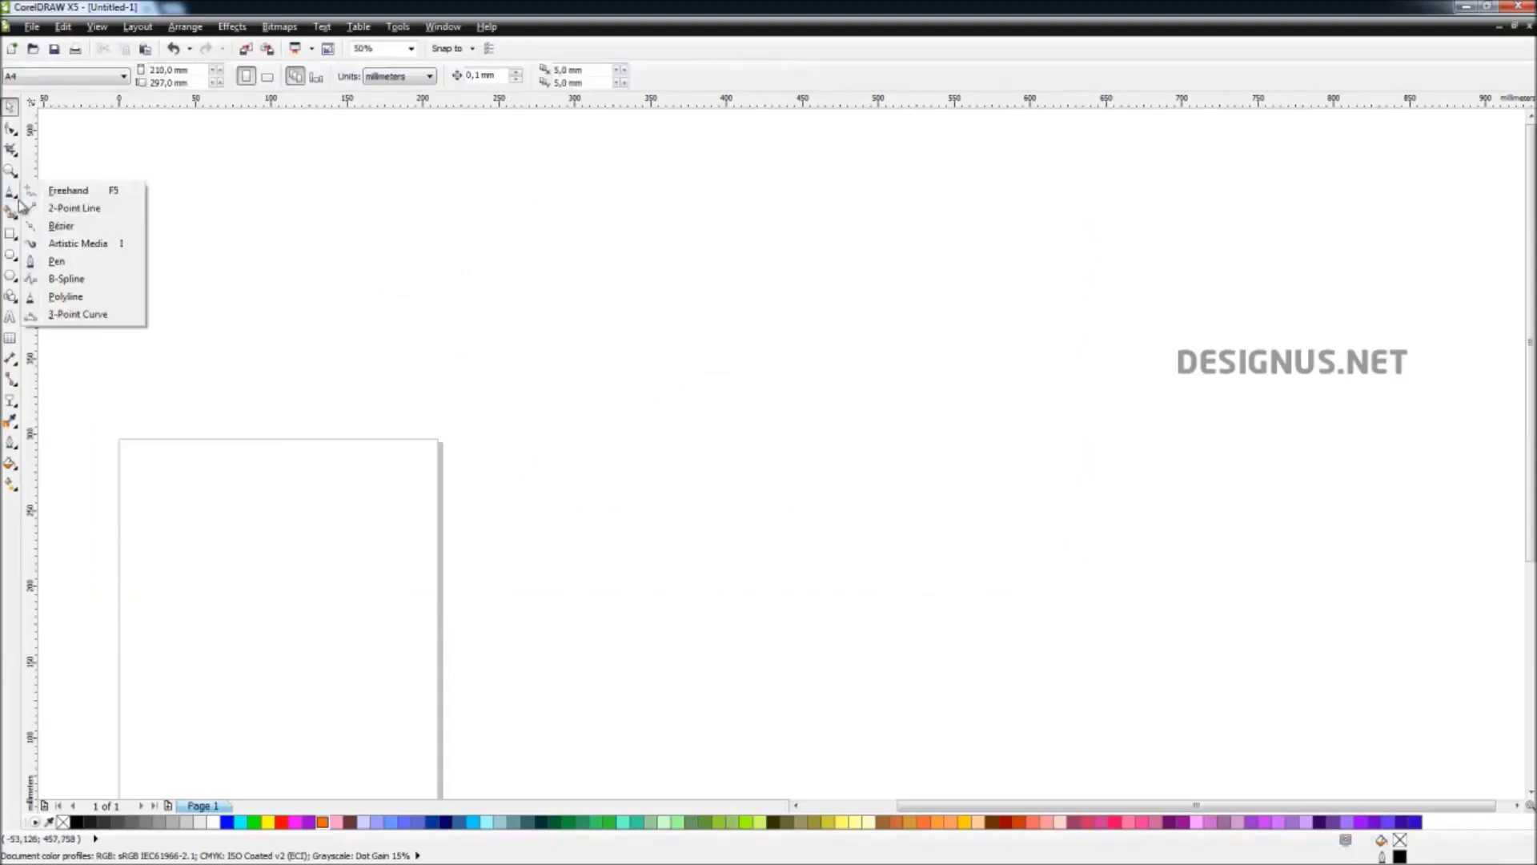
pyautogui.click(70, 316)
pyautogui.moveTo(567, 201); pyautogui.dragTo(572, 527)
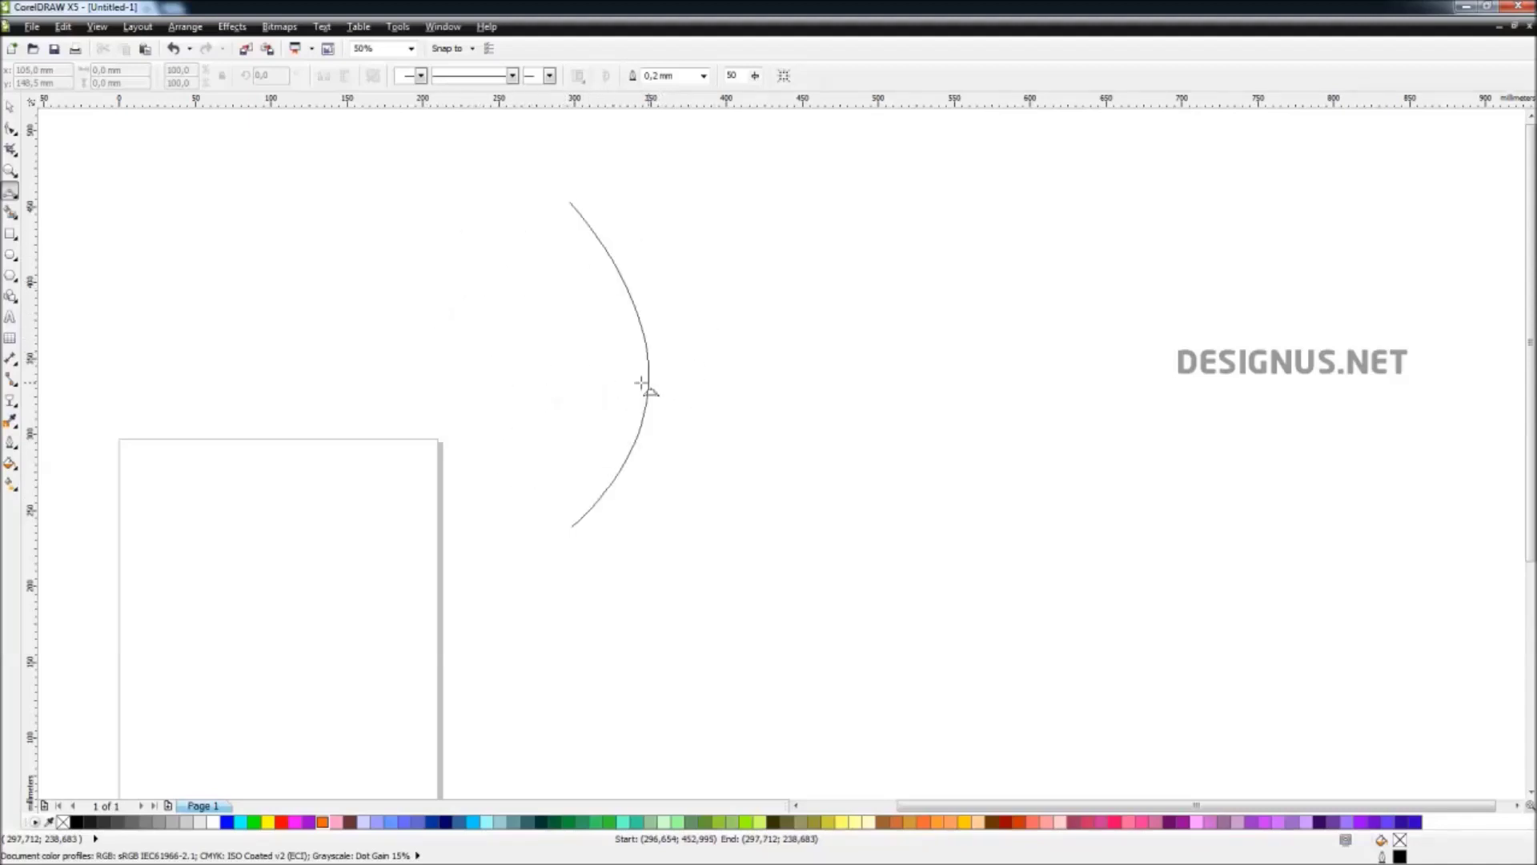
pyautogui.click(705, 256)
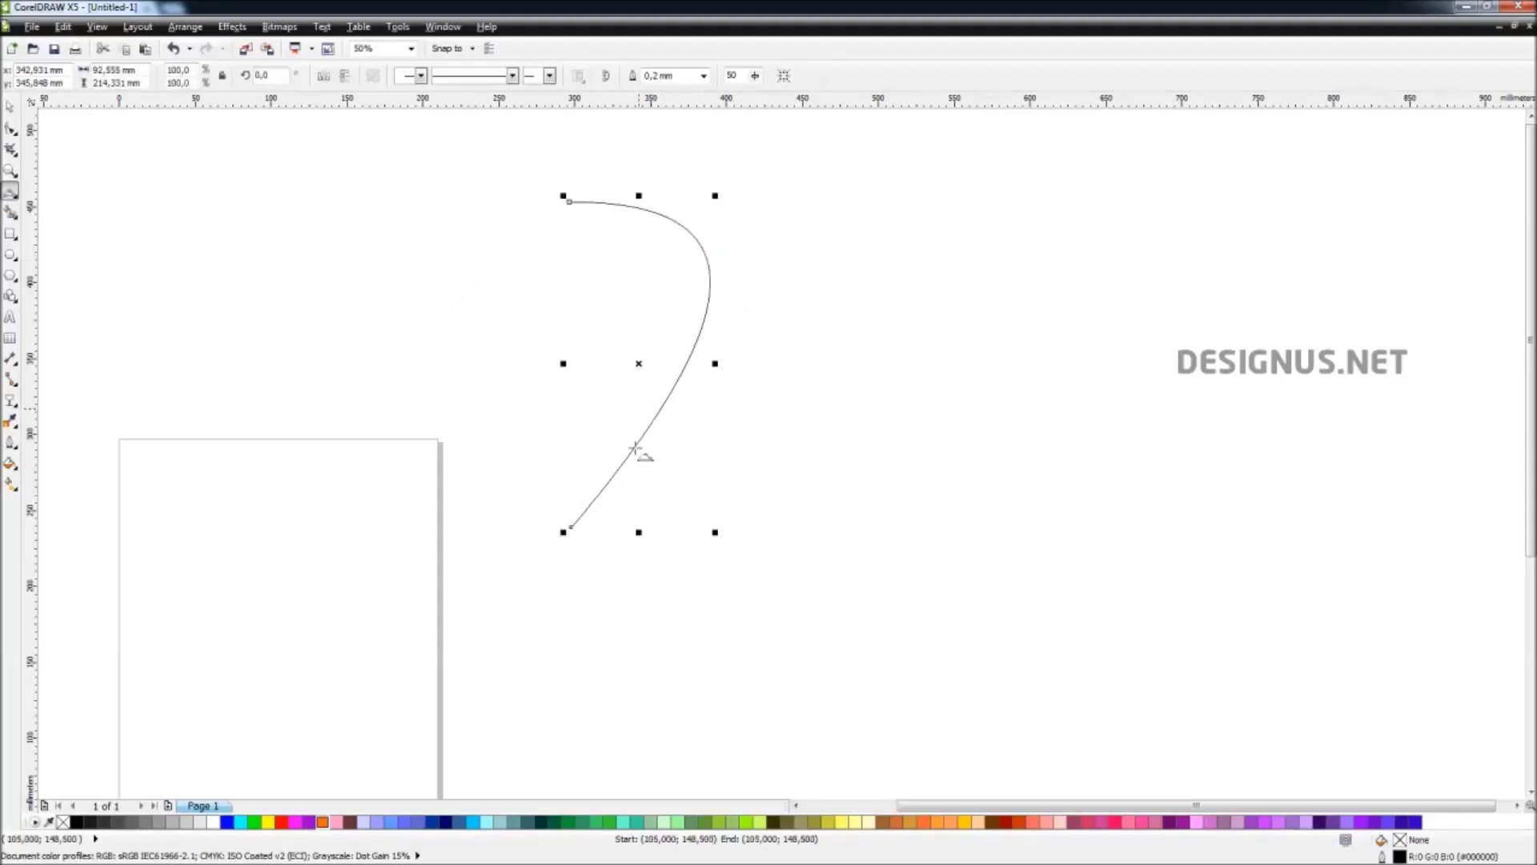
# Step: Extend the curve from its upper end with another 3-point arc sagging above the page, and delete the whole shape
pyautogui.moveTo(569, 202); pyautogui.dragTo(214, 297)
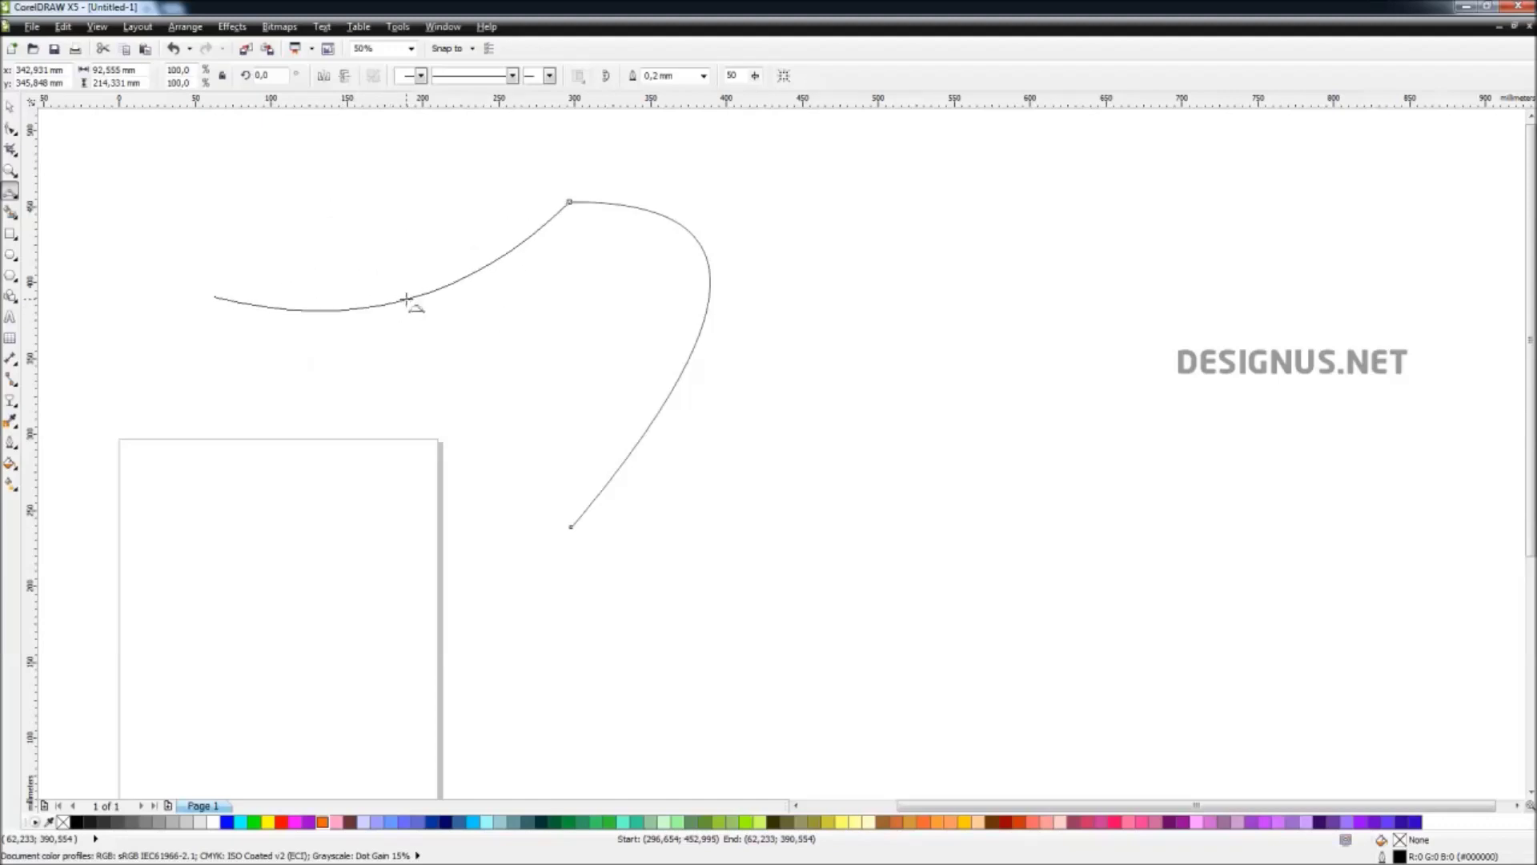
pyautogui.click(407, 300)
pyautogui.press('space')
pyautogui.press('Delete')
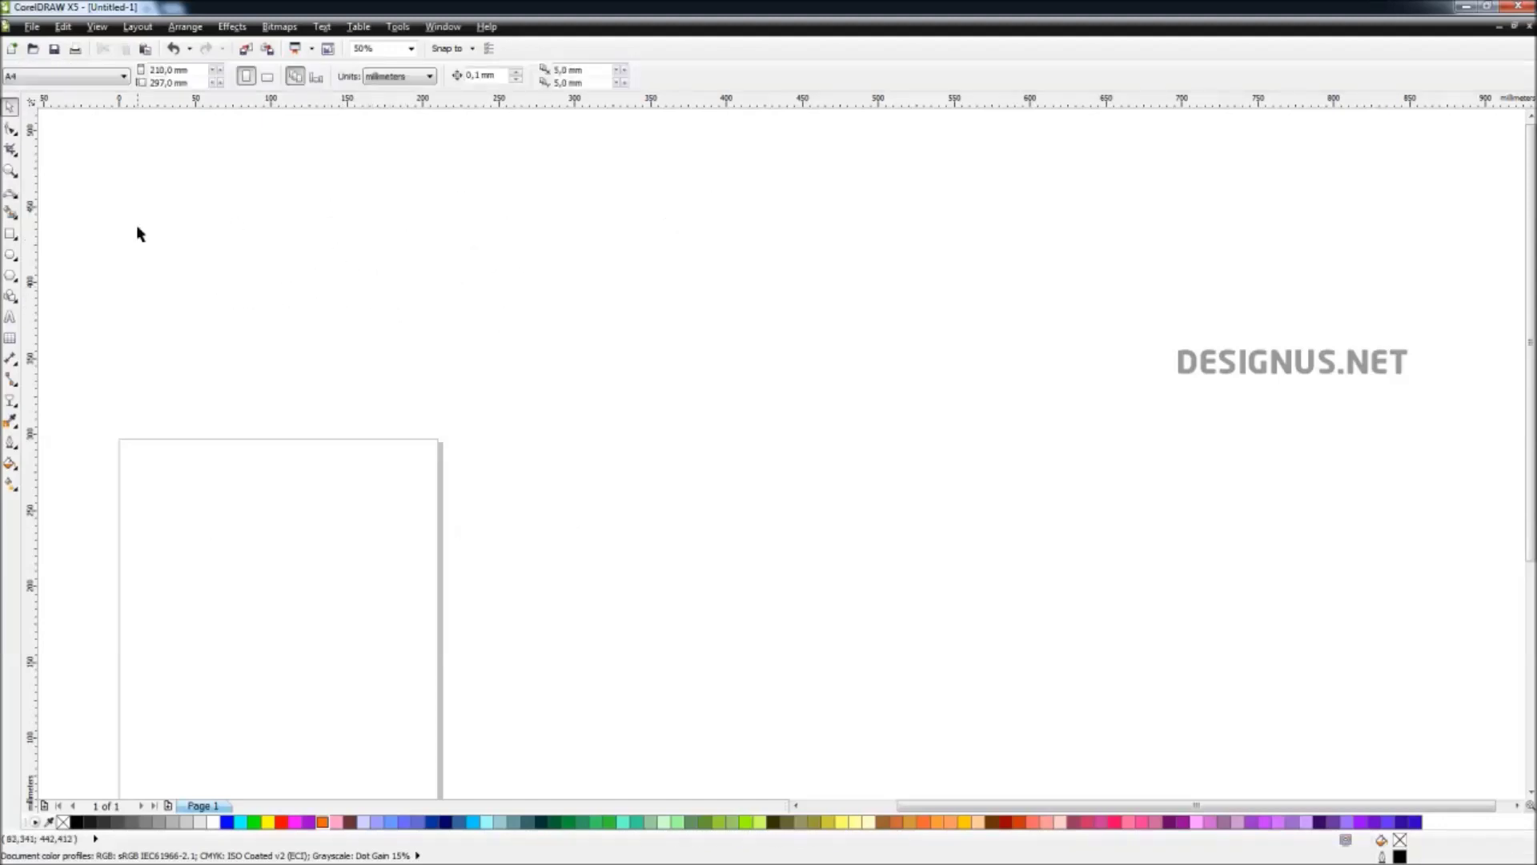
# Step: Draw a straight Freehand line about 409 mm wide and 194 mm high, sloping down from above the page
pyautogui.click(12, 194)
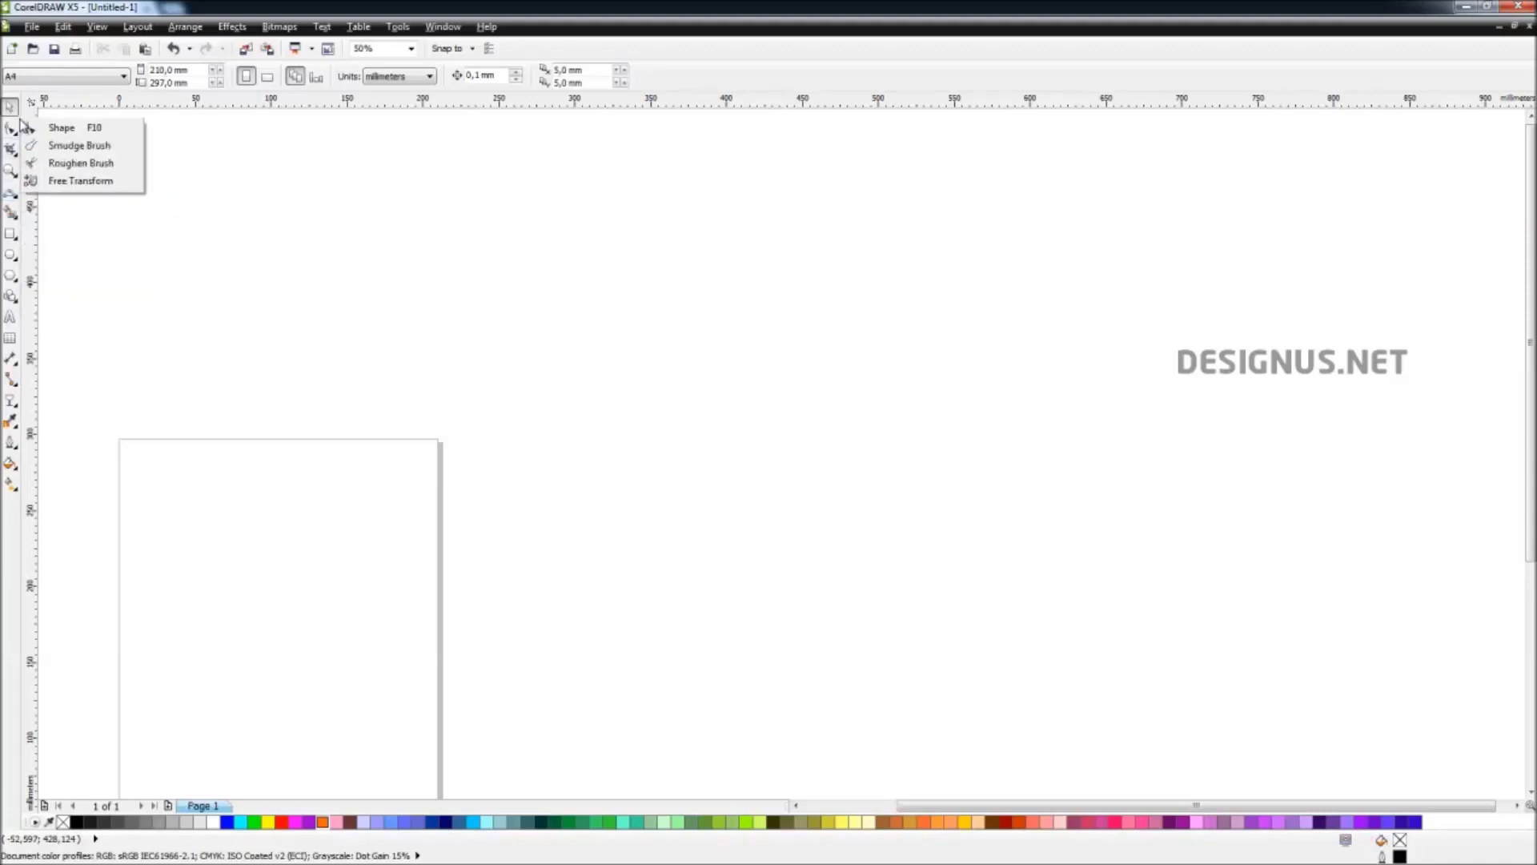
pyautogui.moveTo(11, 169)
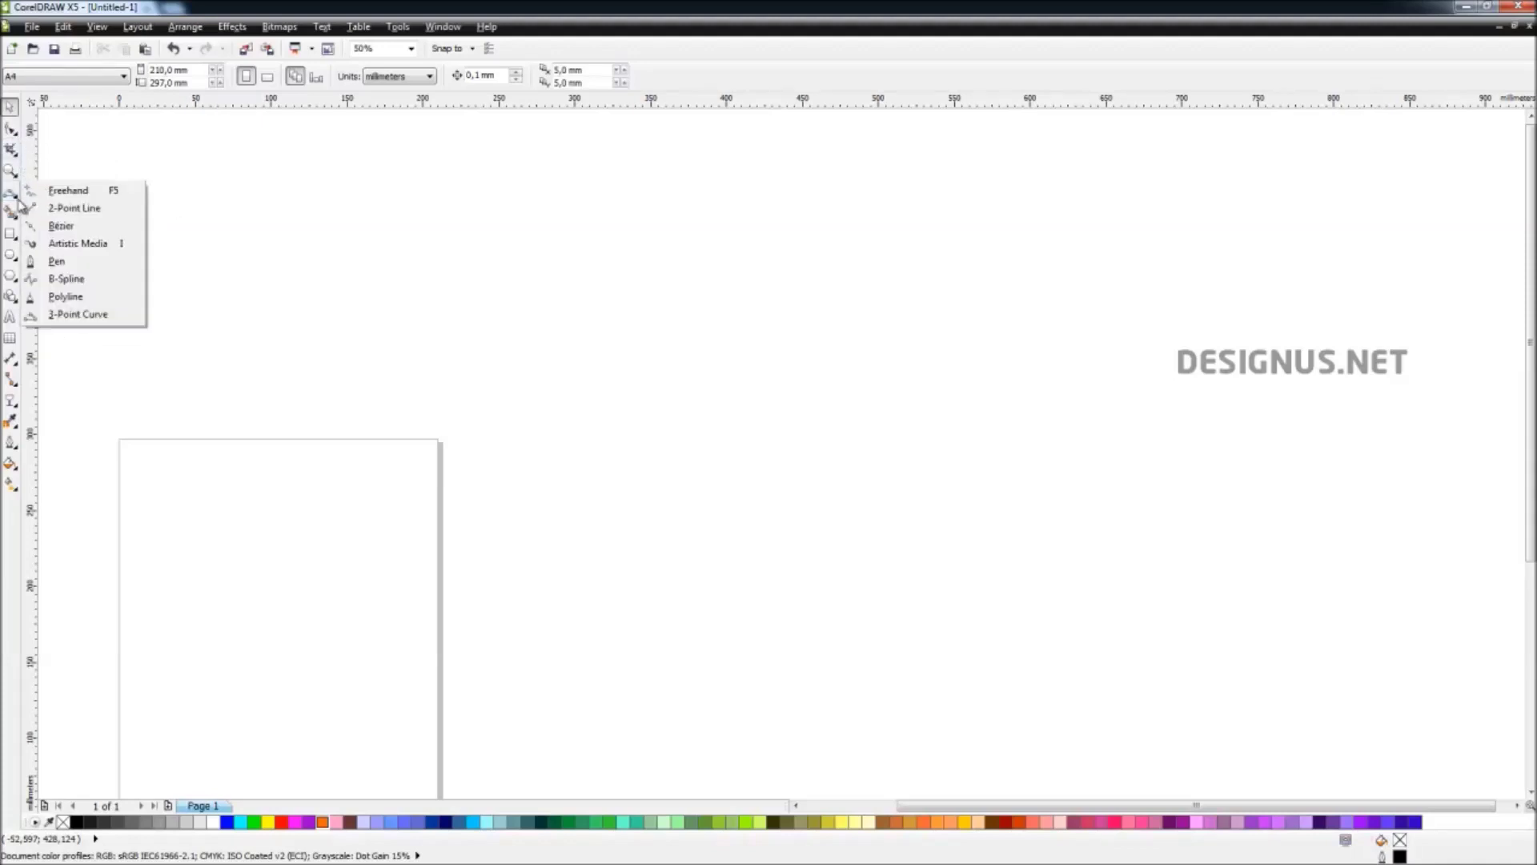
pyautogui.click(56, 192)
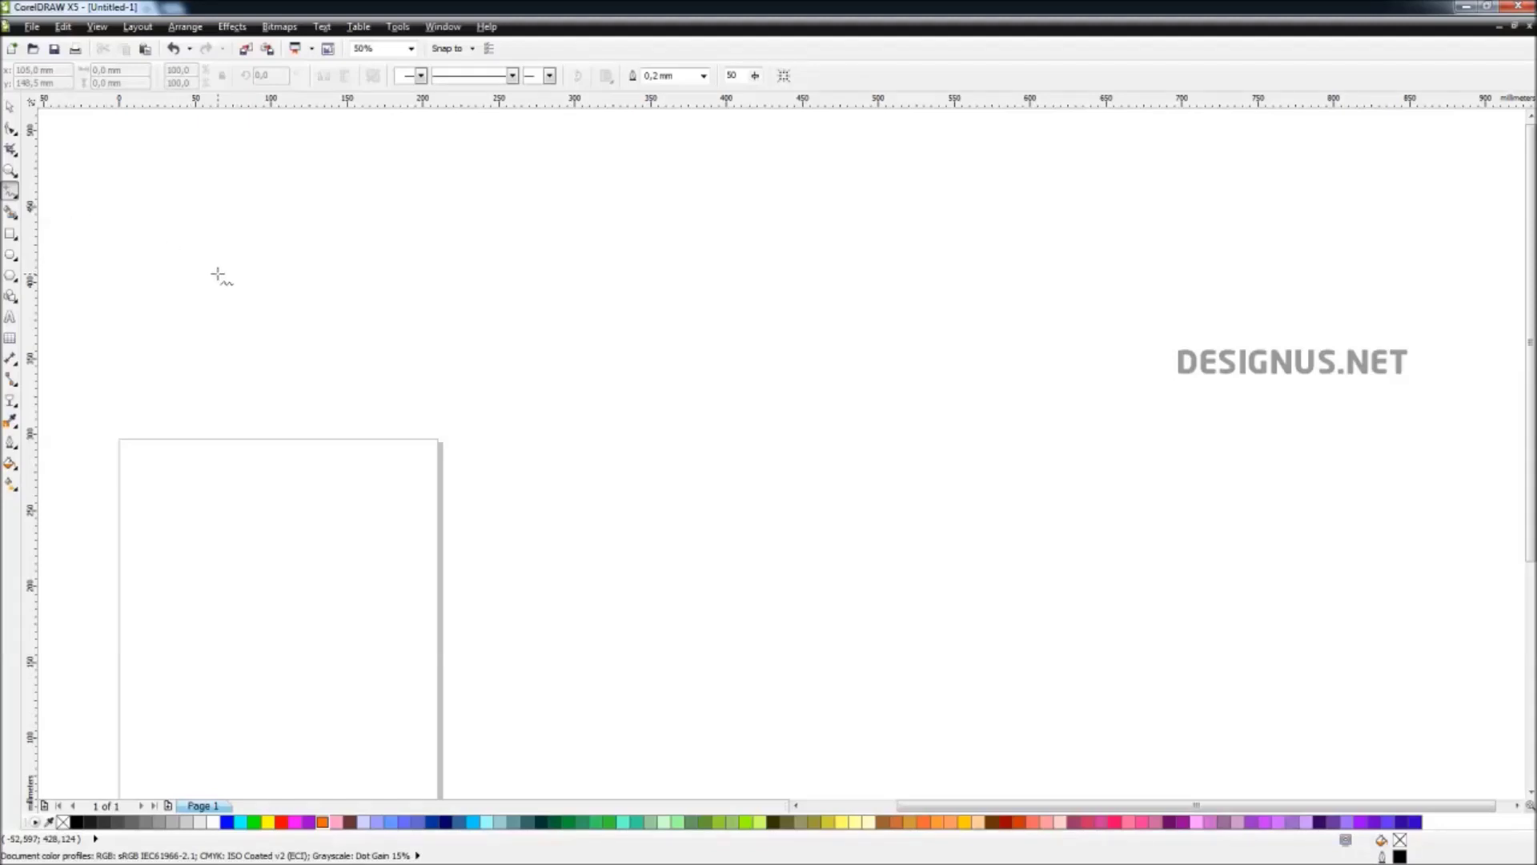
pyautogui.click(154, 253)
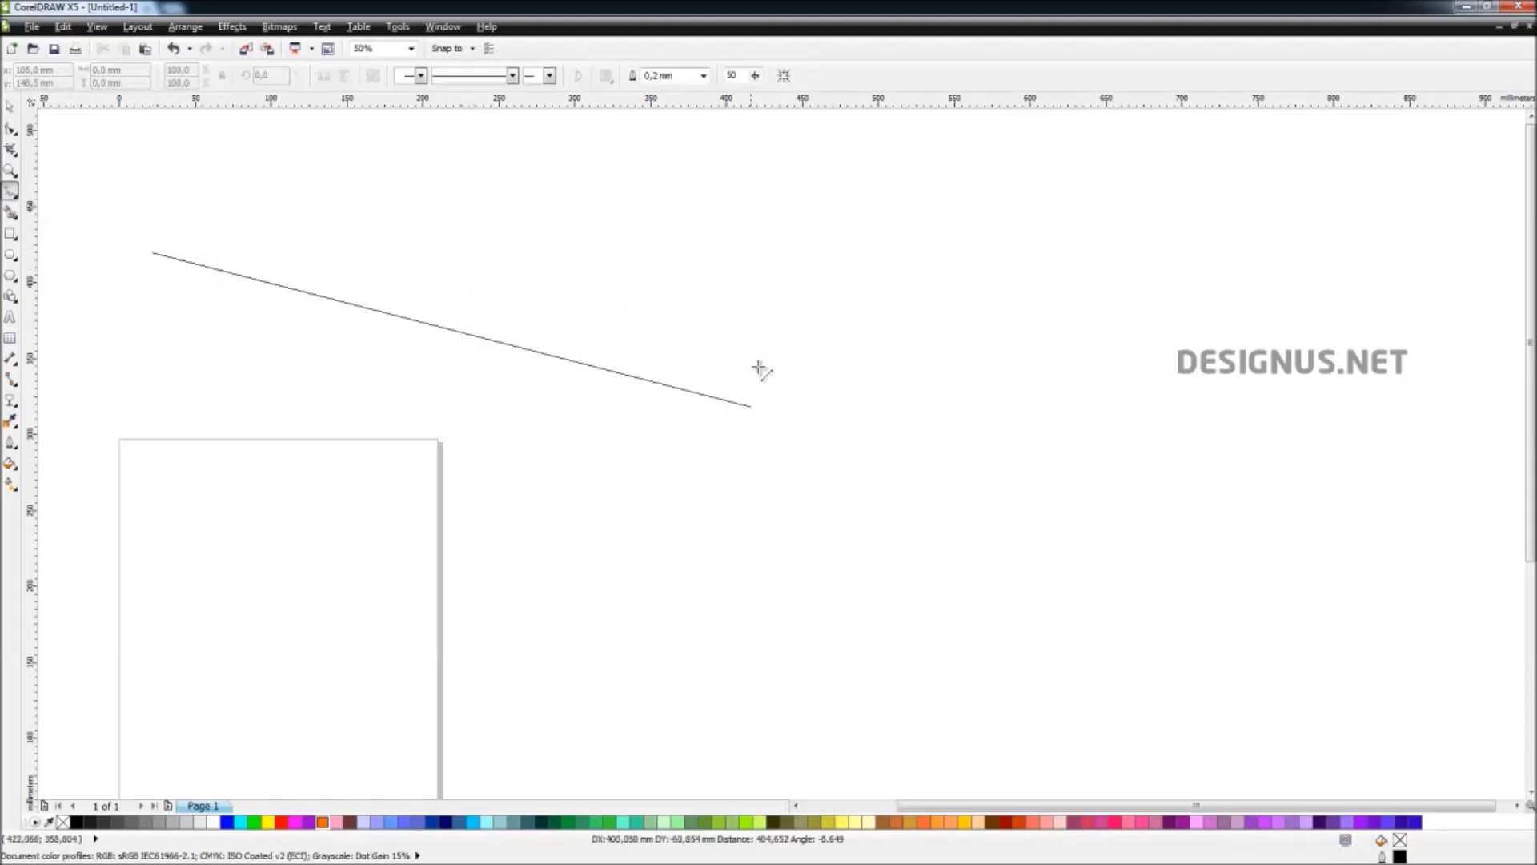
pyautogui.click(774, 548)
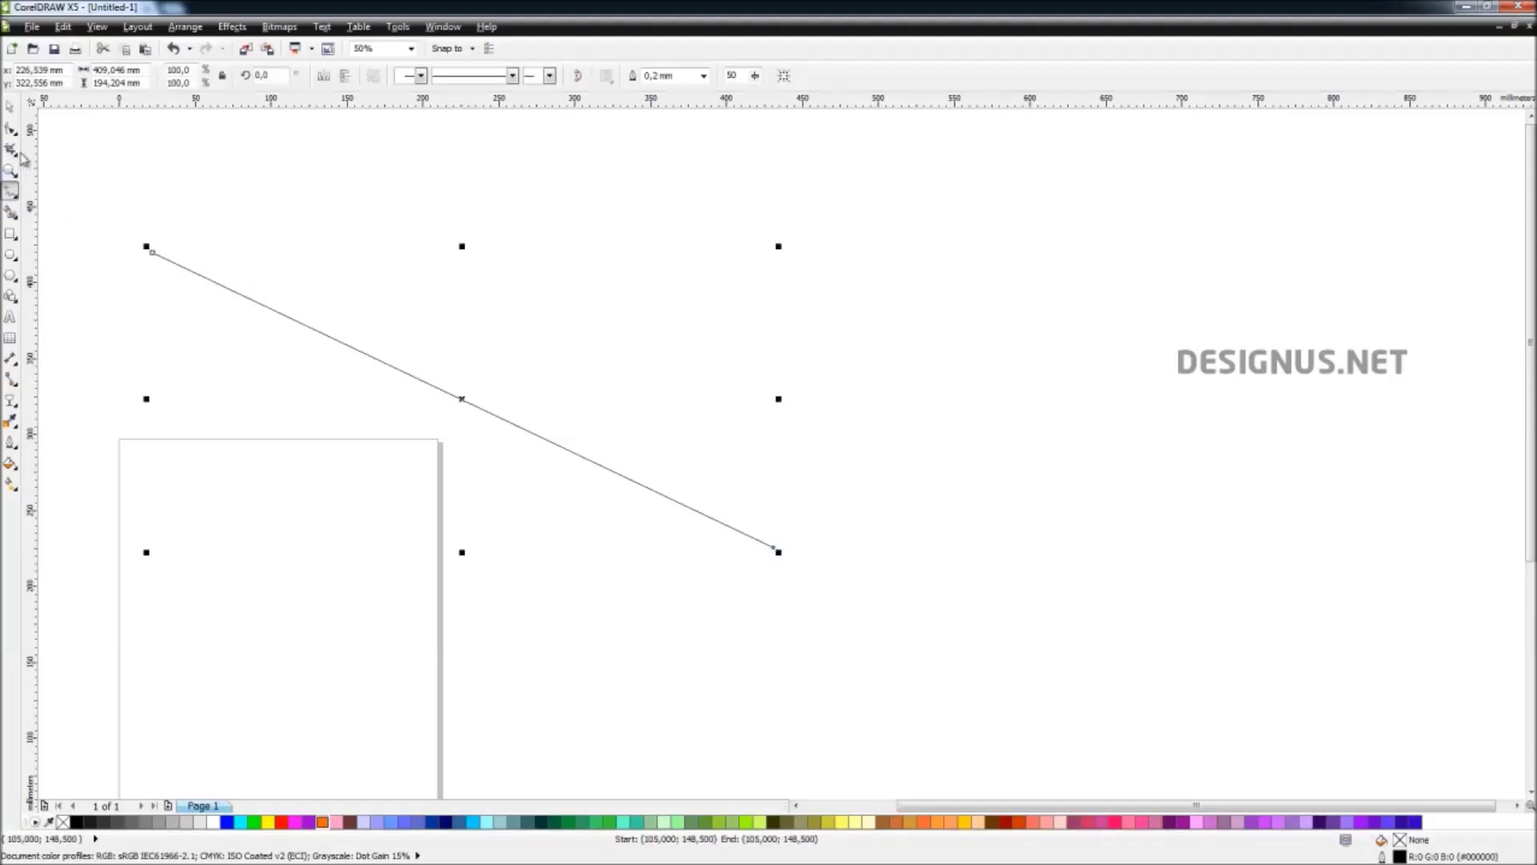
# Step: Select both nodes of the line with the Shape tool, convert it to a curve and bend it upward into an arch
pyautogui.click(11, 128)
pyautogui.moveTo(110, 200); pyautogui.dragTo(763, 561)
pyautogui.click(222, 75)
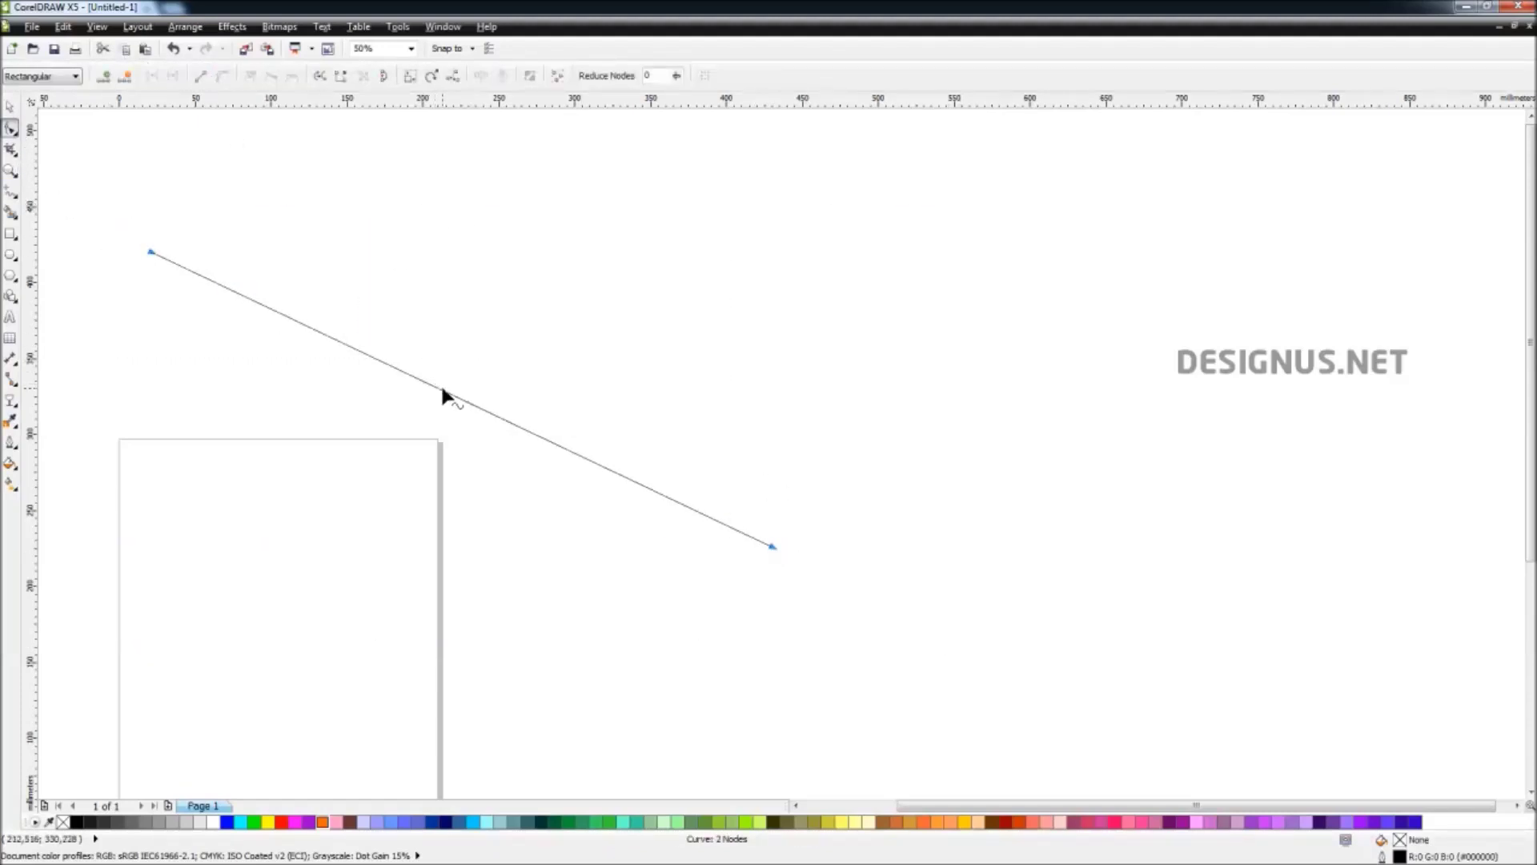
pyautogui.moveTo(442, 390); pyautogui.dragTo(552, 222)
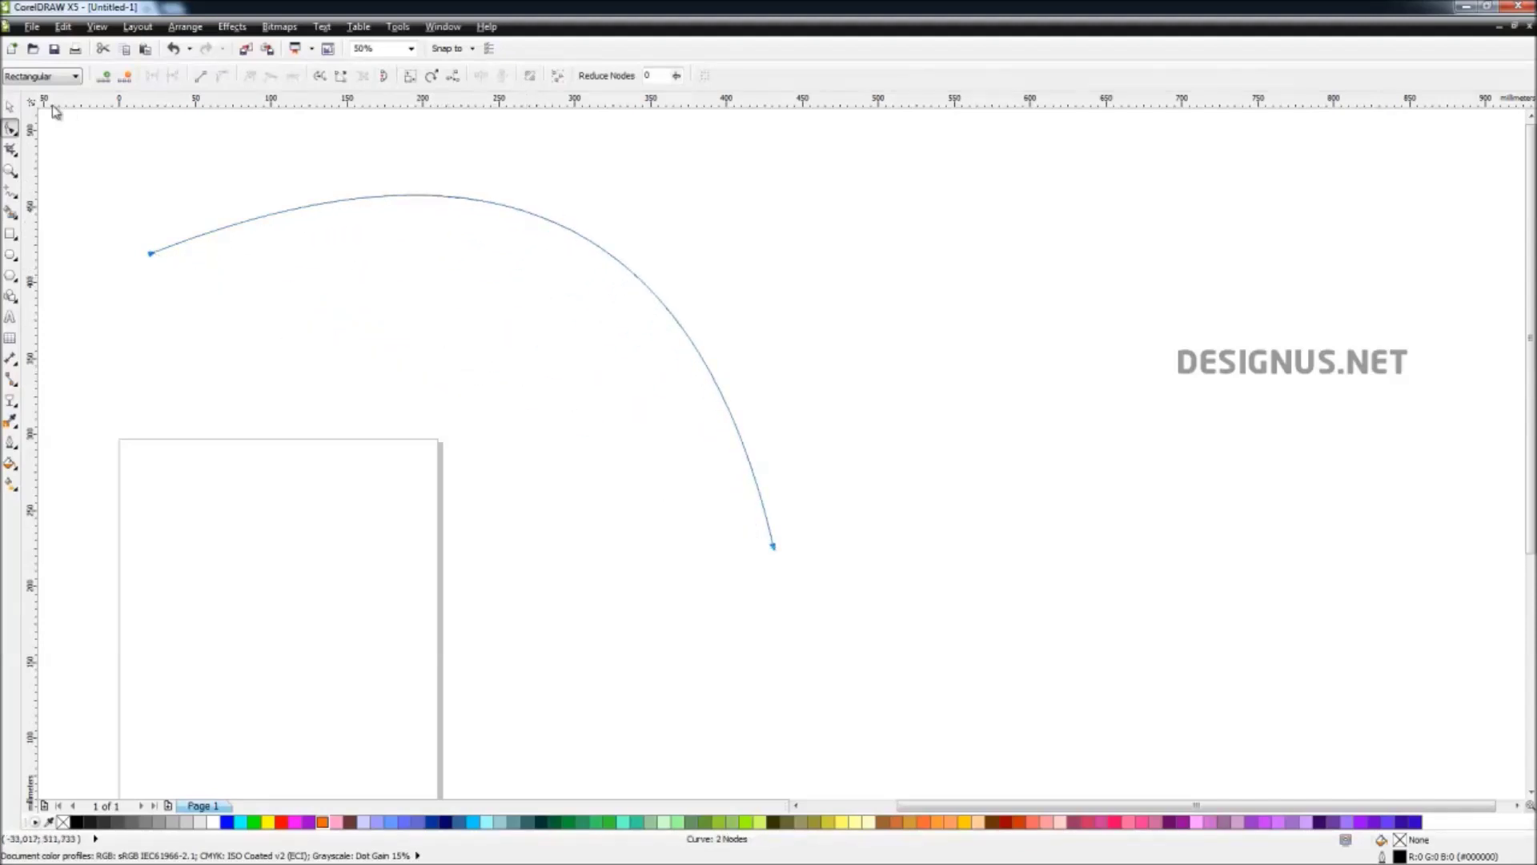
# Step: Select the arched curve and look through its start arrowhead, end arrowhead and line style choices
pyautogui.click(10, 106)
pyautogui.moveTo(104, 133)
pyautogui.mouseDown()
pyautogui.moveTo(389, 294)
pyautogui.moveTo(839, 618)
pyautogui.mouseUp()
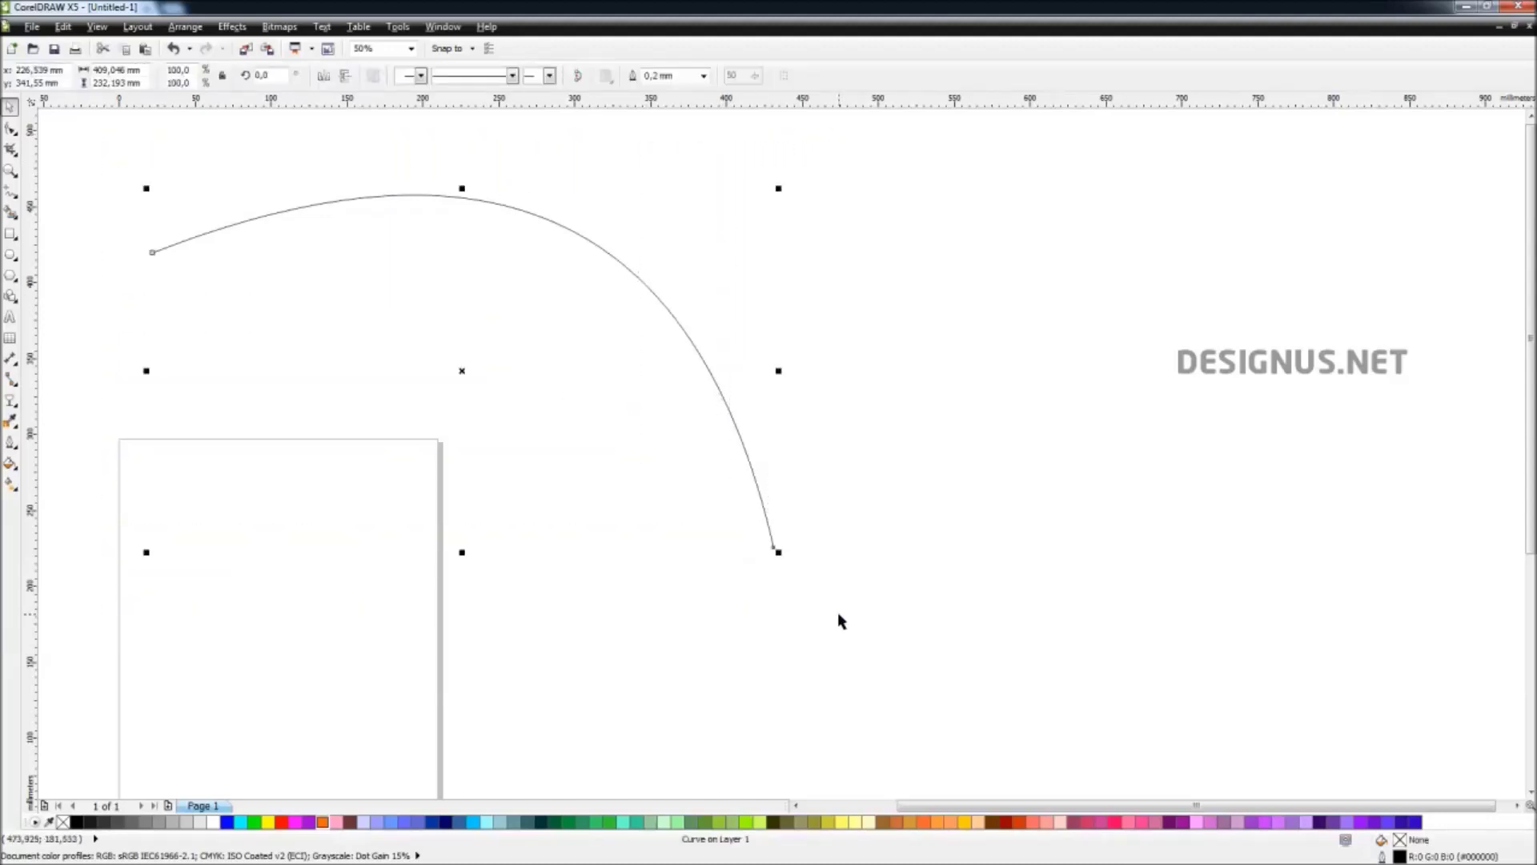
pyautogui.click(421, 76)
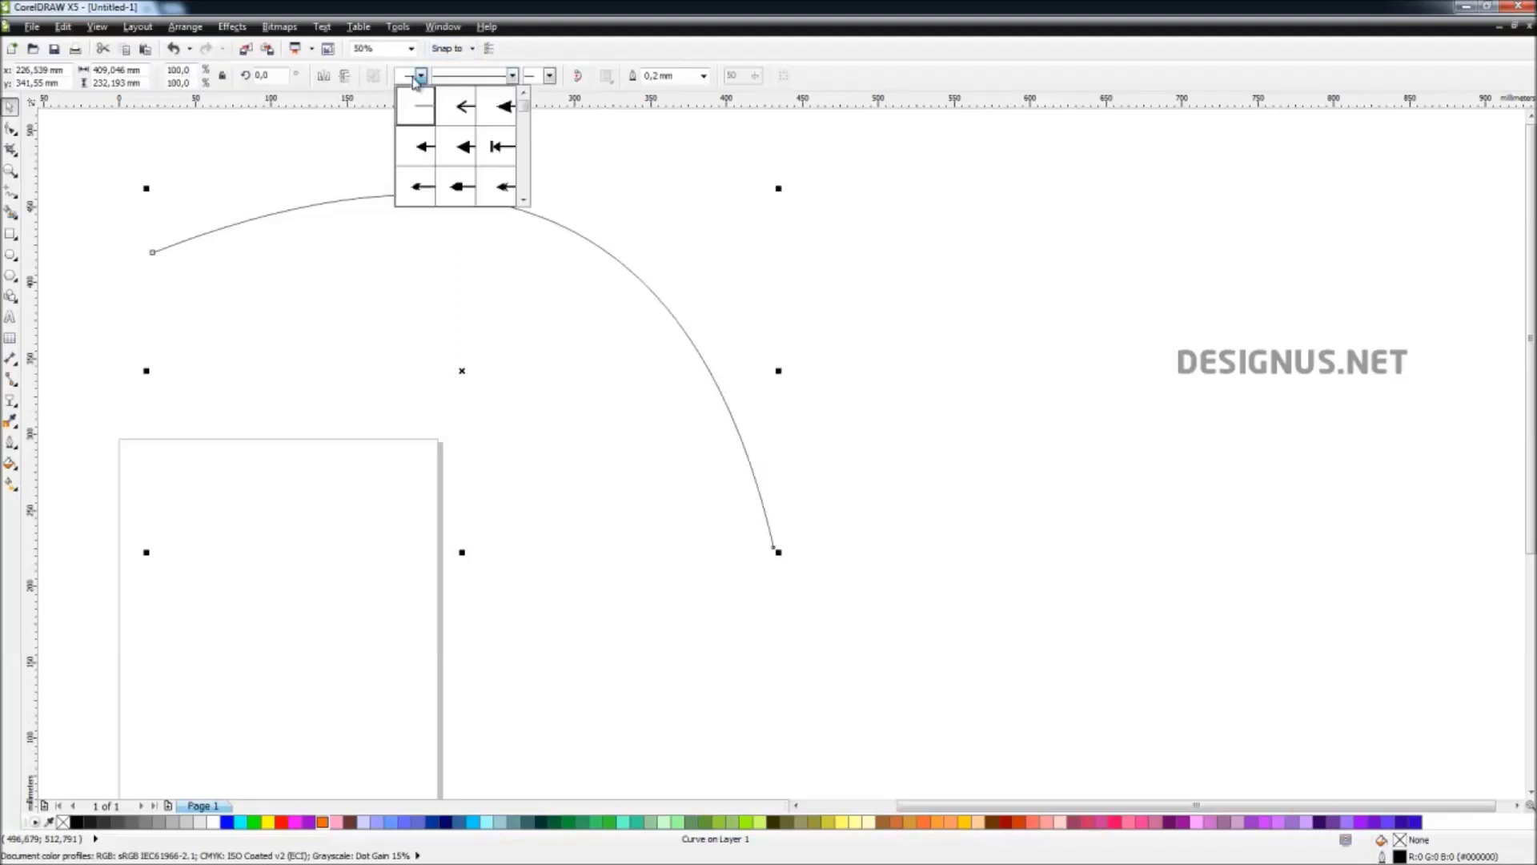
pyautogui.click(490, 83)
pyautogui.click(550, 75)
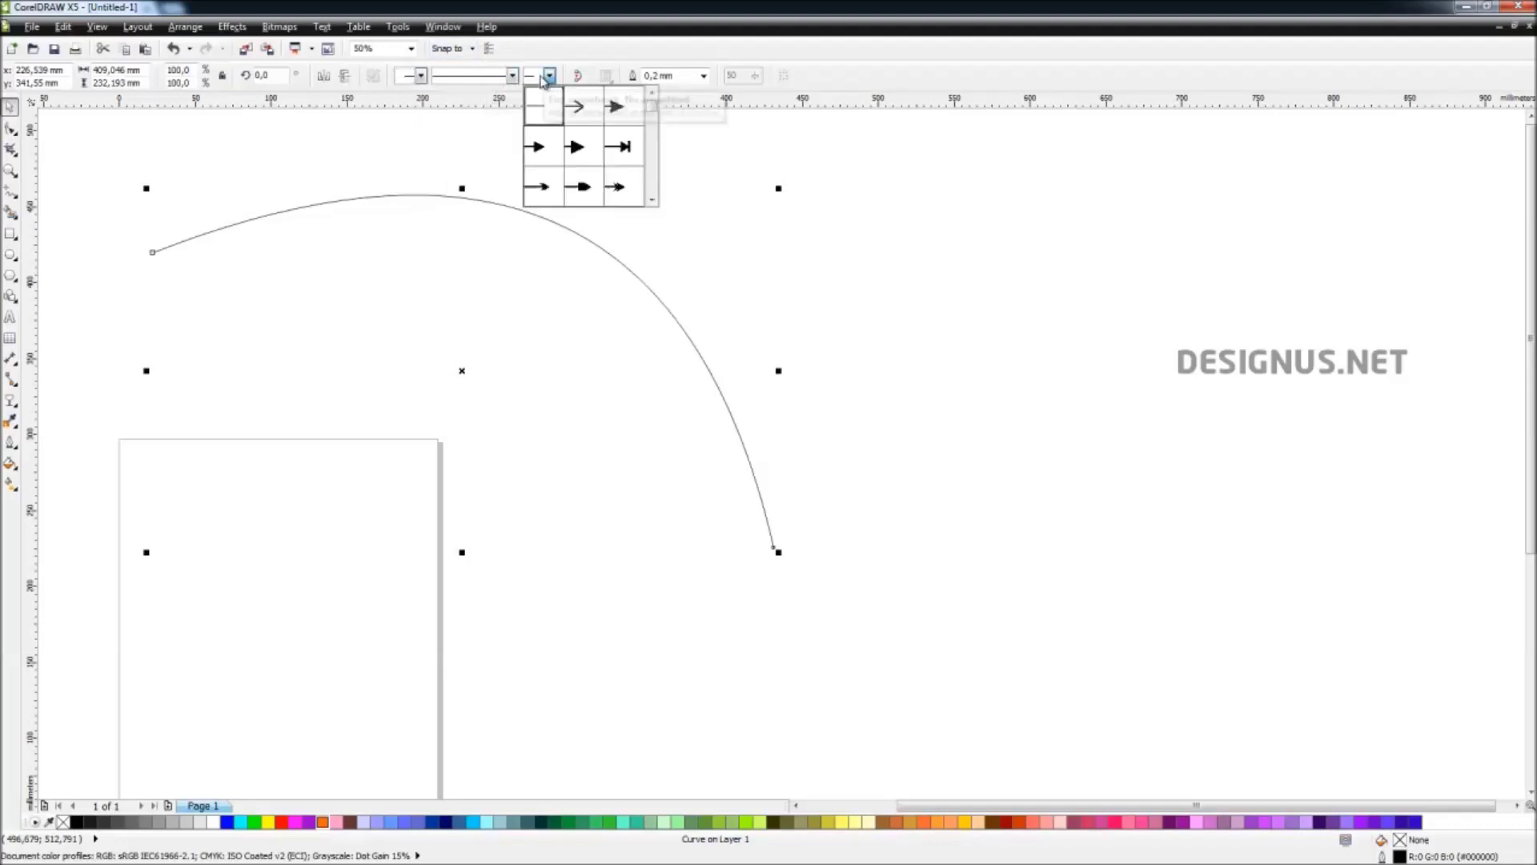
pyautogui.click(495, 87)
pyautogui.click(491, 77)
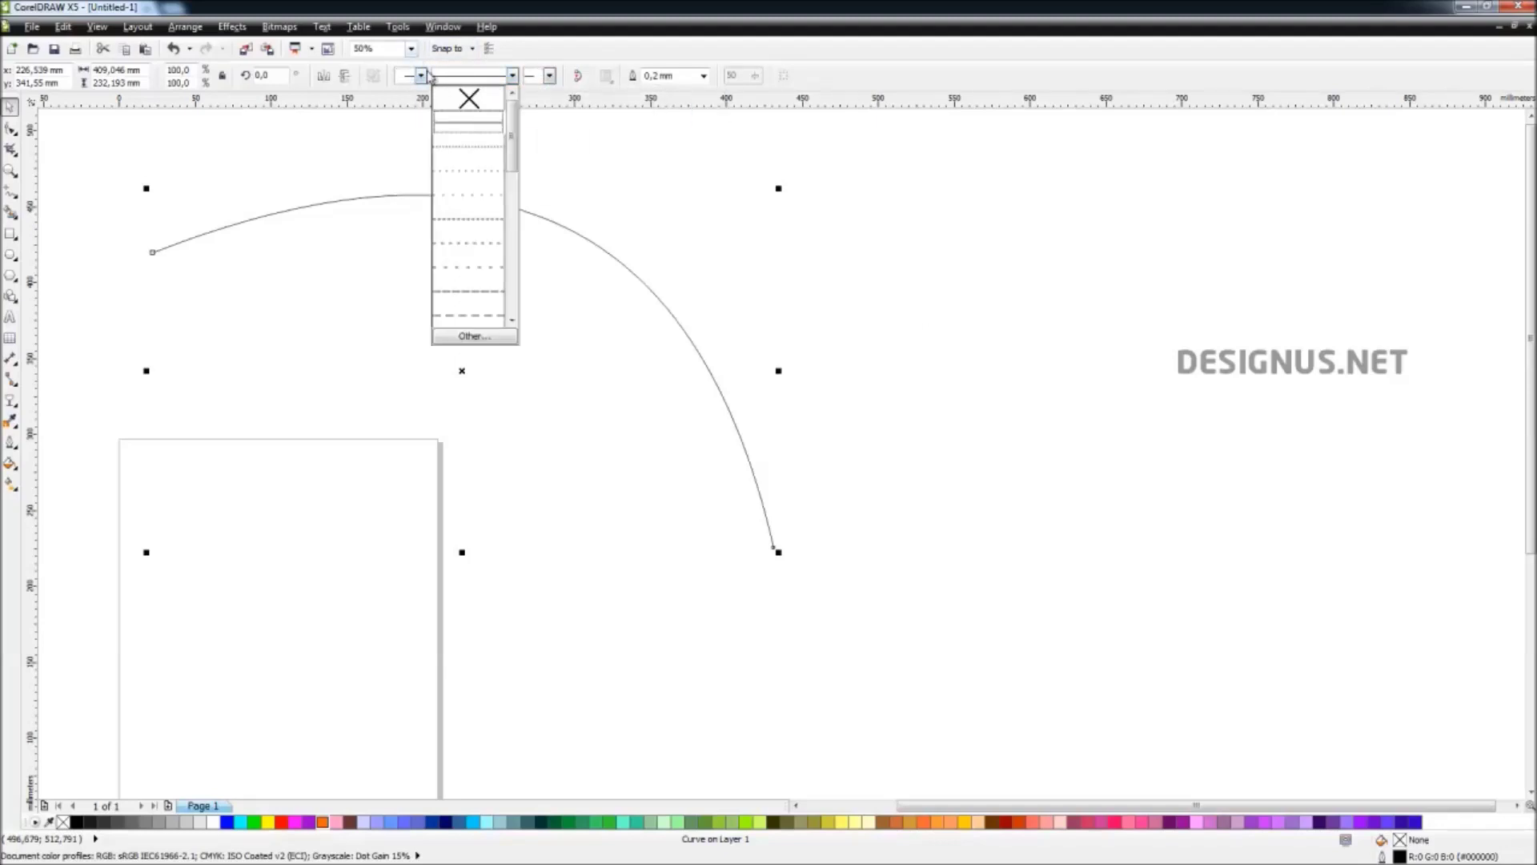
pyautogui.click(421, 78)
# Step: Apply a solid black arrowhead to the start of the arched curve and inspect it up close
pyautogui.click(422, 76)
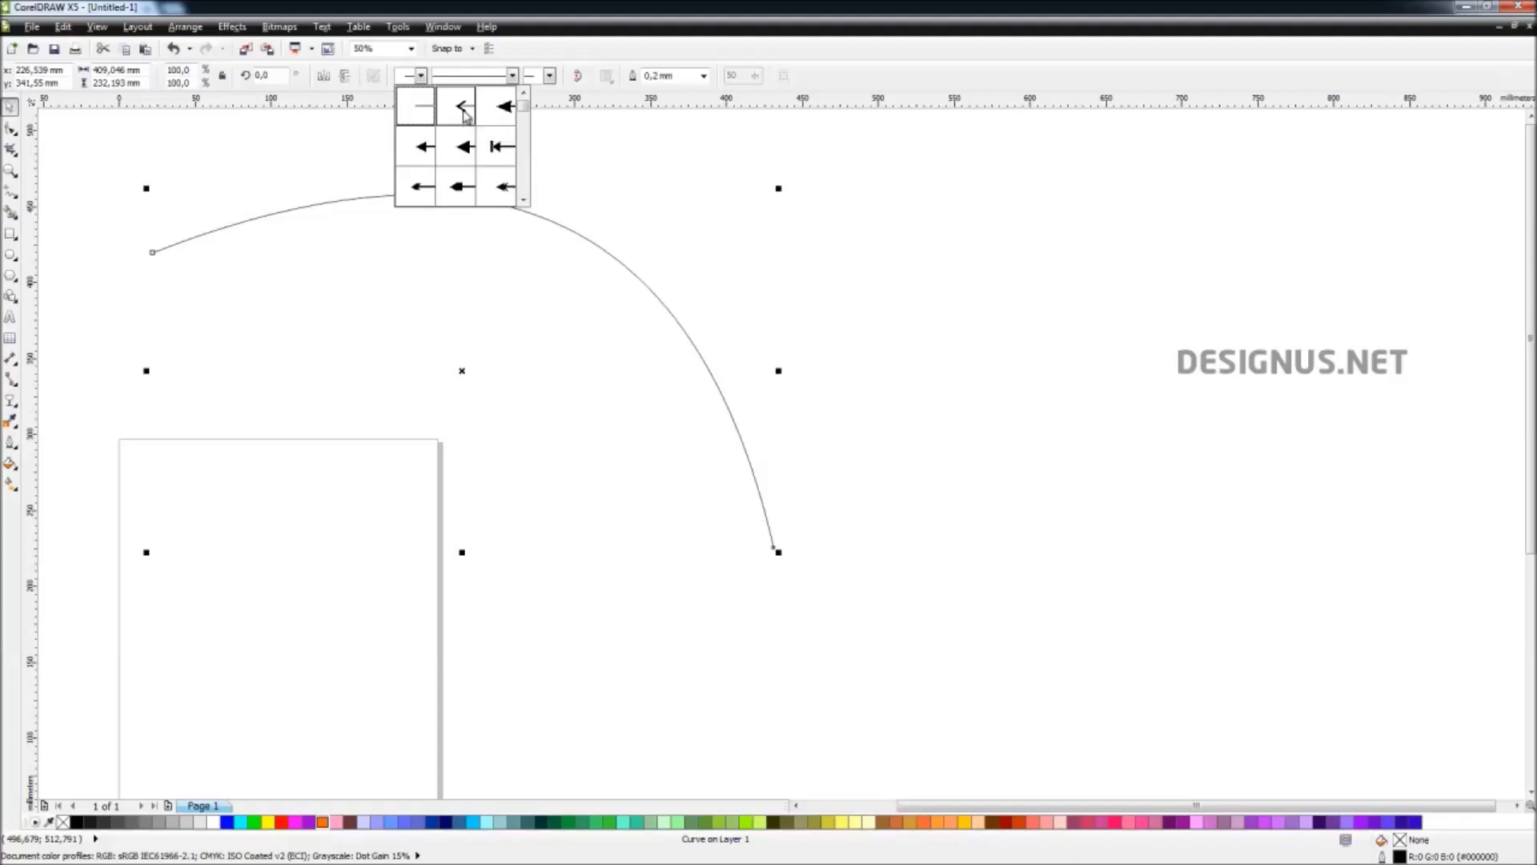
pyautogui.click(504, 109)
pyautogui.click(228, 310)
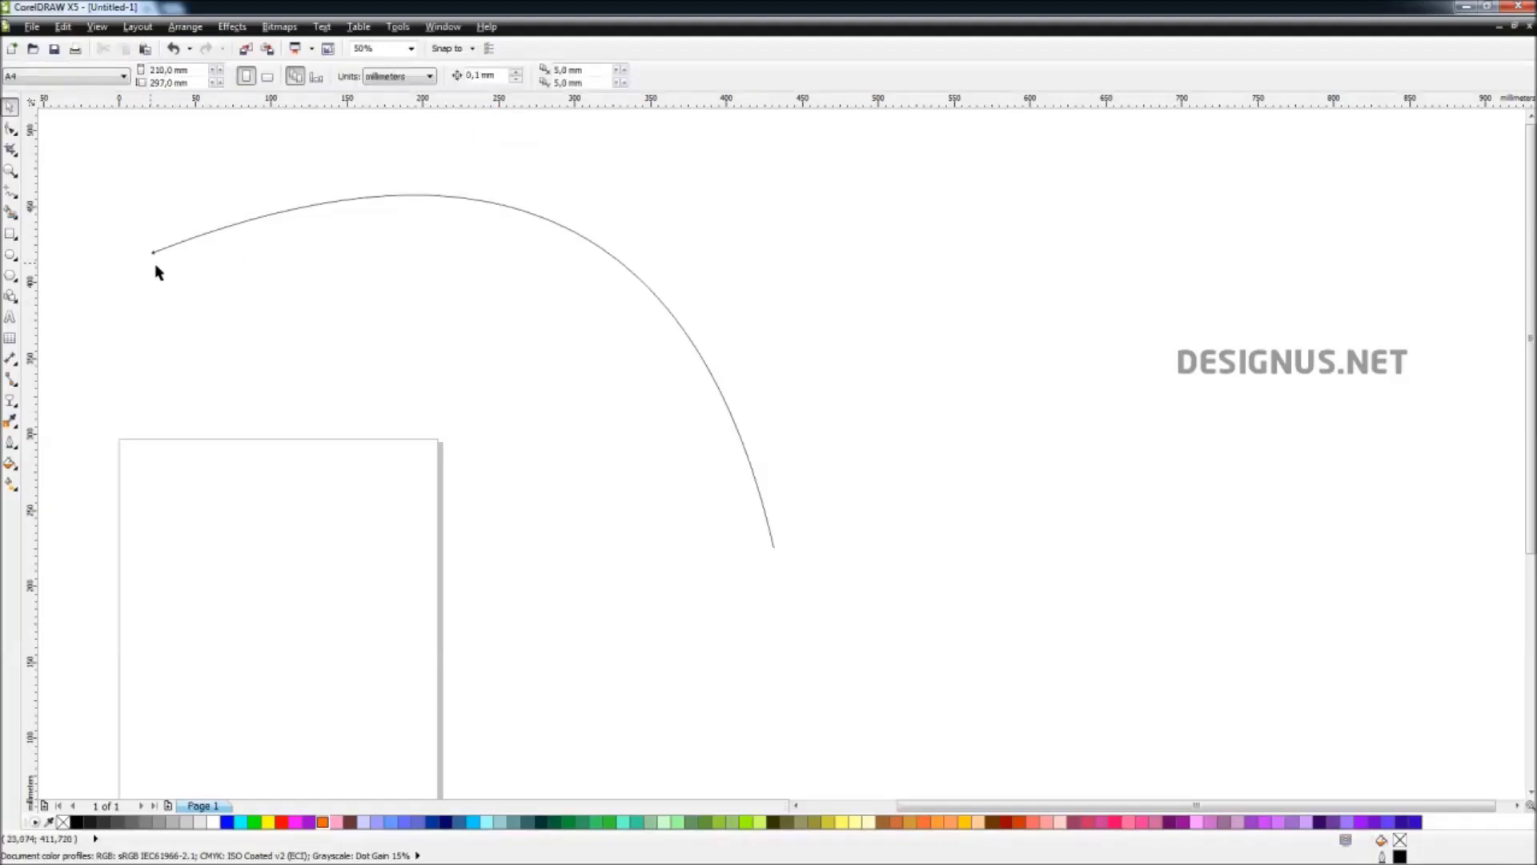
pyautogui.scroll(3, 127, 247)
pyautogui.click(152, 240)
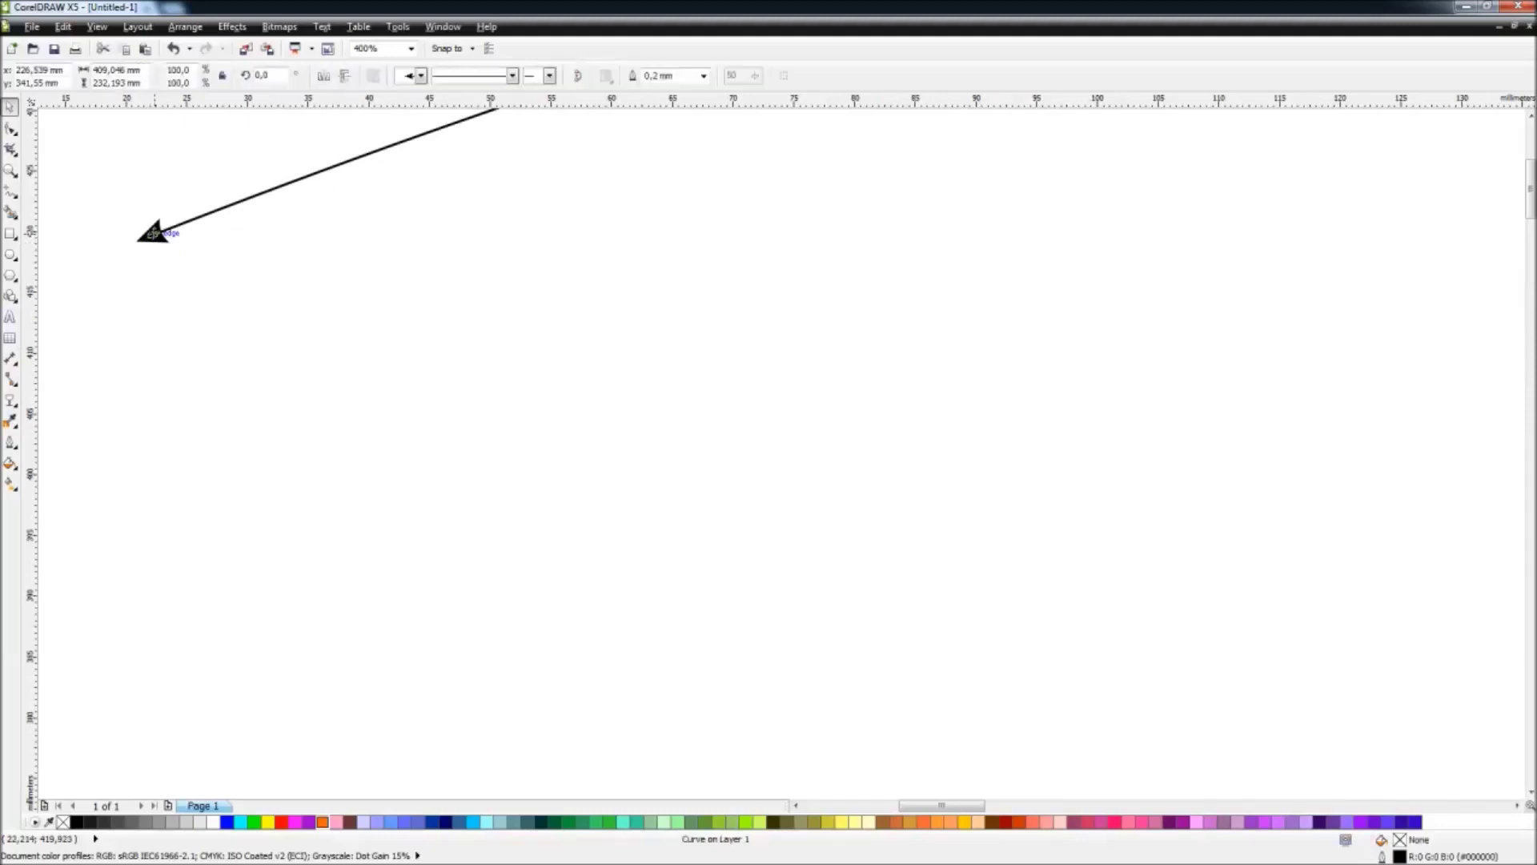
pyautogui.scroll(-2, 423, 257)
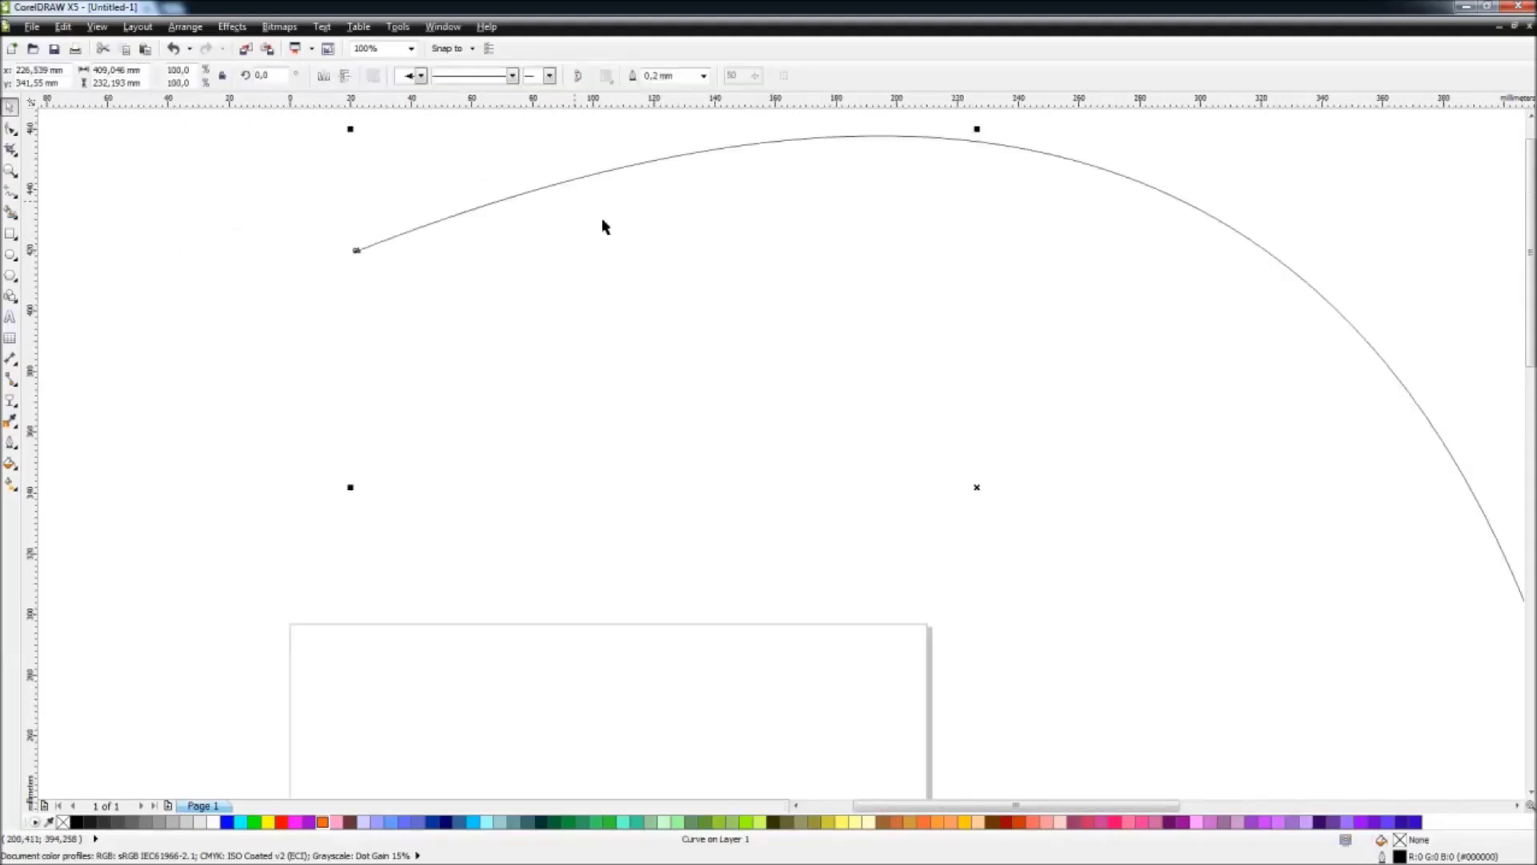
# Step: Apply a solid black arrowhead to the end of the arched curve and reselect the curve
pyautogui.scroll(-1, 466, 120)
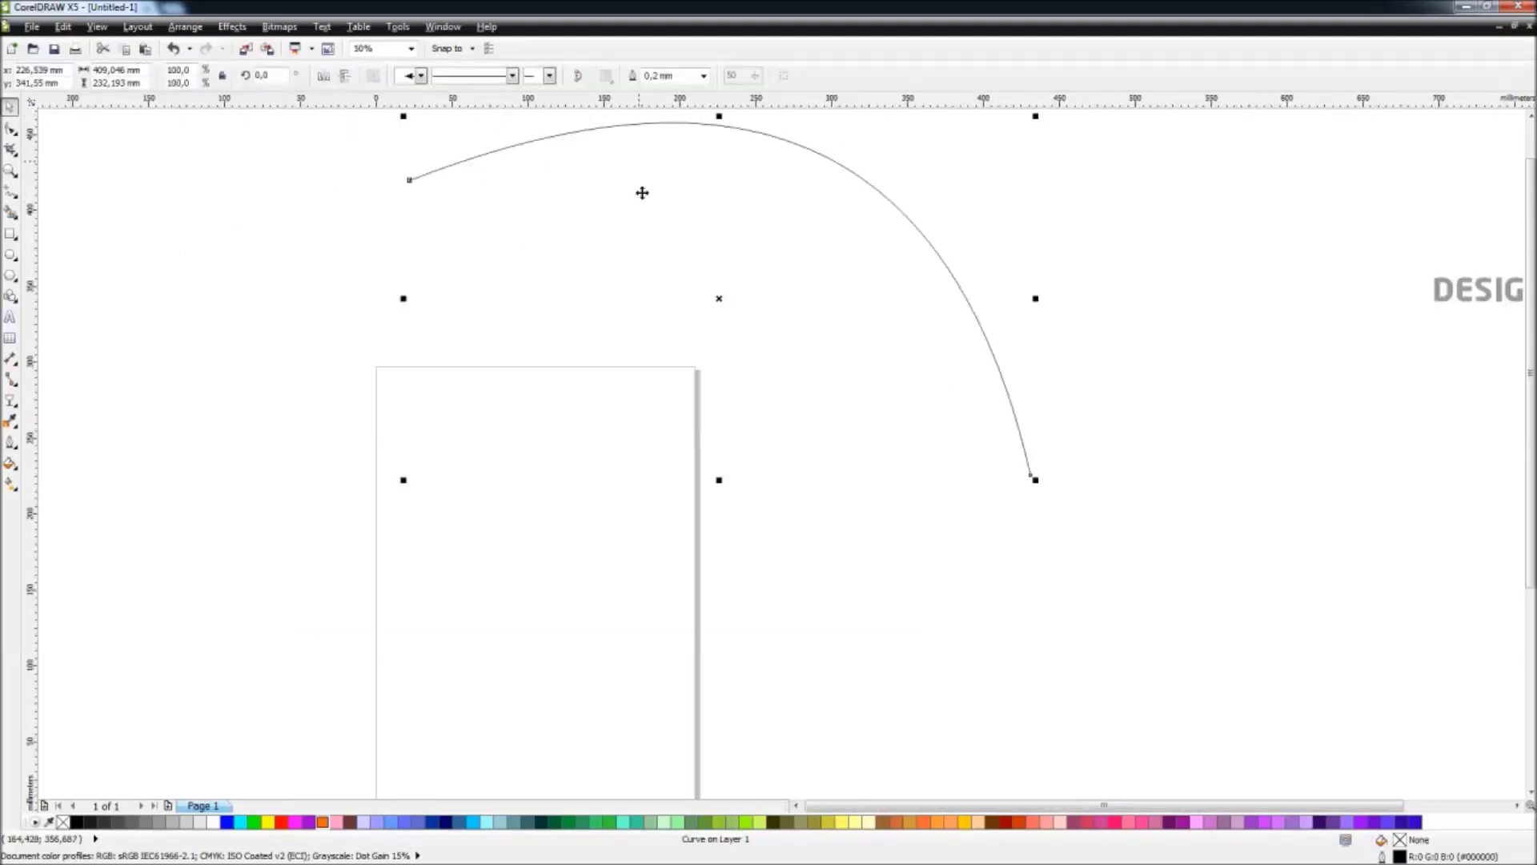
pyautogui.scroll(1, 641, 192)
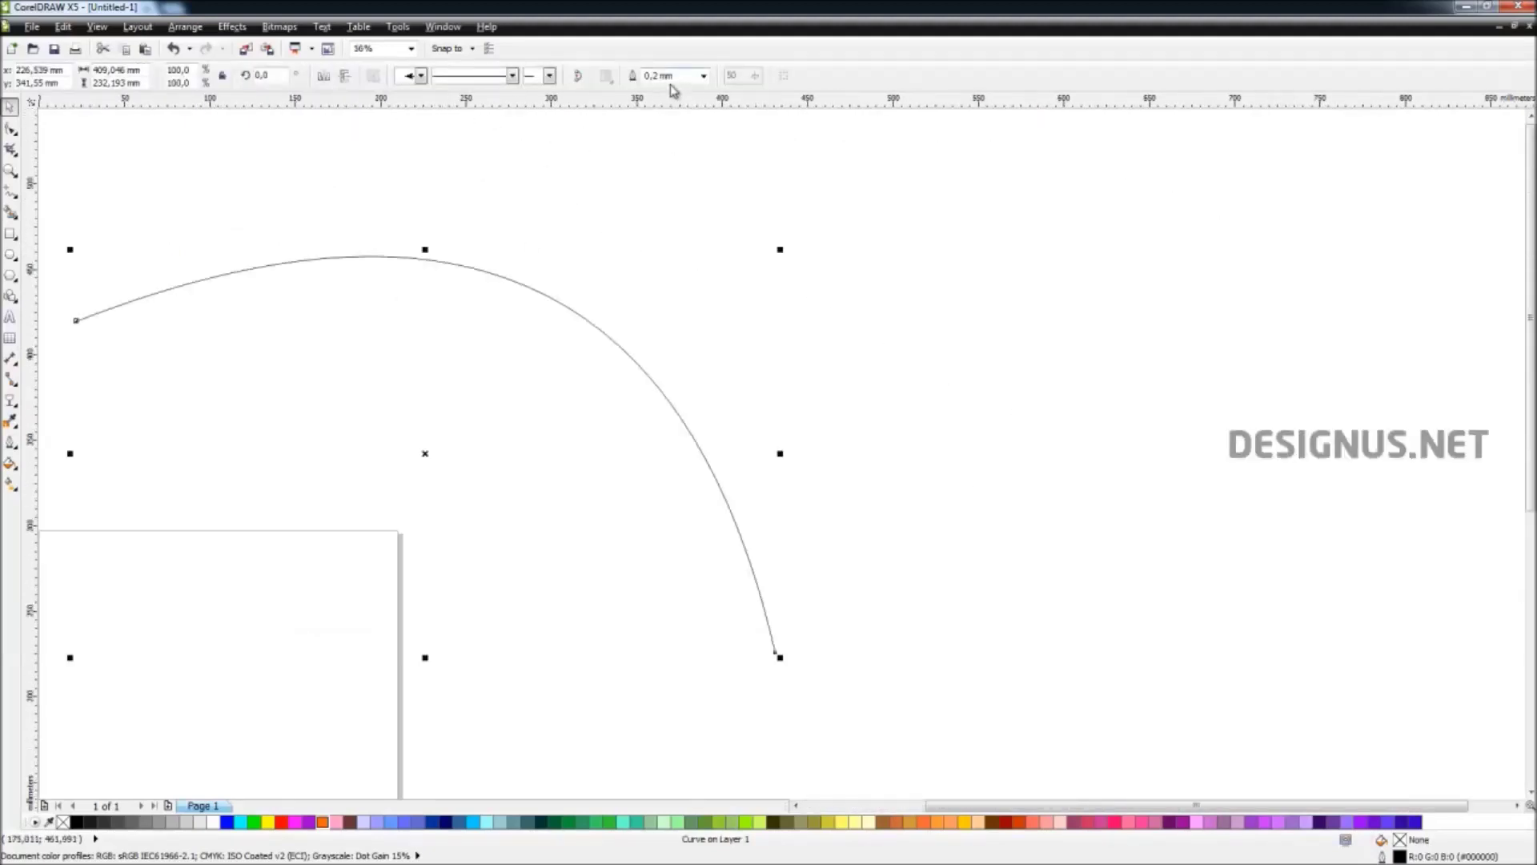
pyautogui.click(549, 75)
pyautogui.click(576, 148)
pyautogui.click(800, 409)
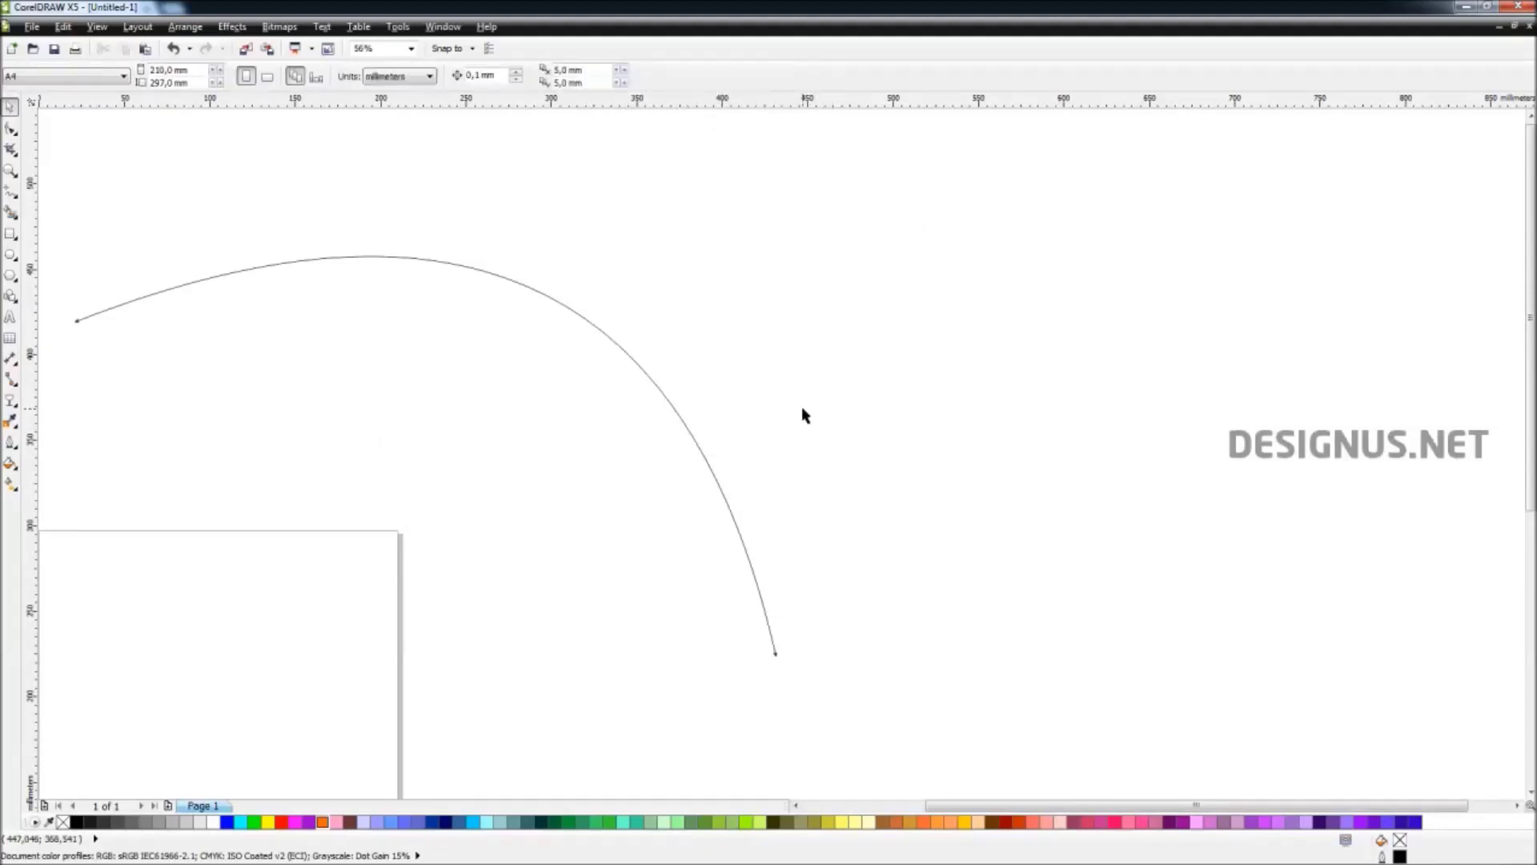
pyautogui.click(373, 257)
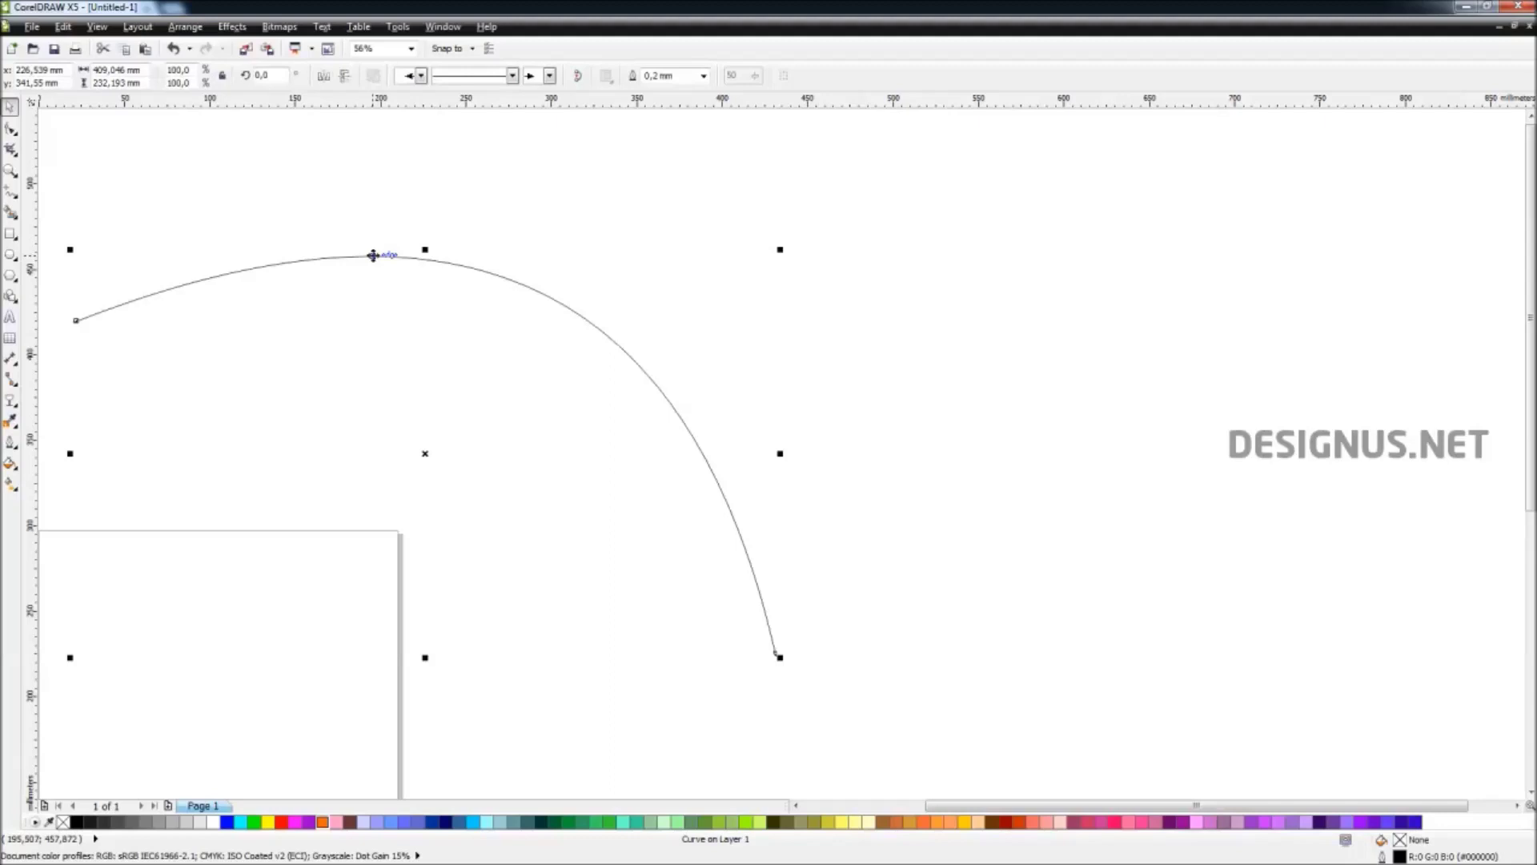
# Step: Undo both arrowheads on the arched curve and give it a widely spaced dotted line style
pyautogui.hotkey('ctrl', 'z')
pyautogui.hotkey('ctrl', 'z')
pyautogui.click(512, 76)
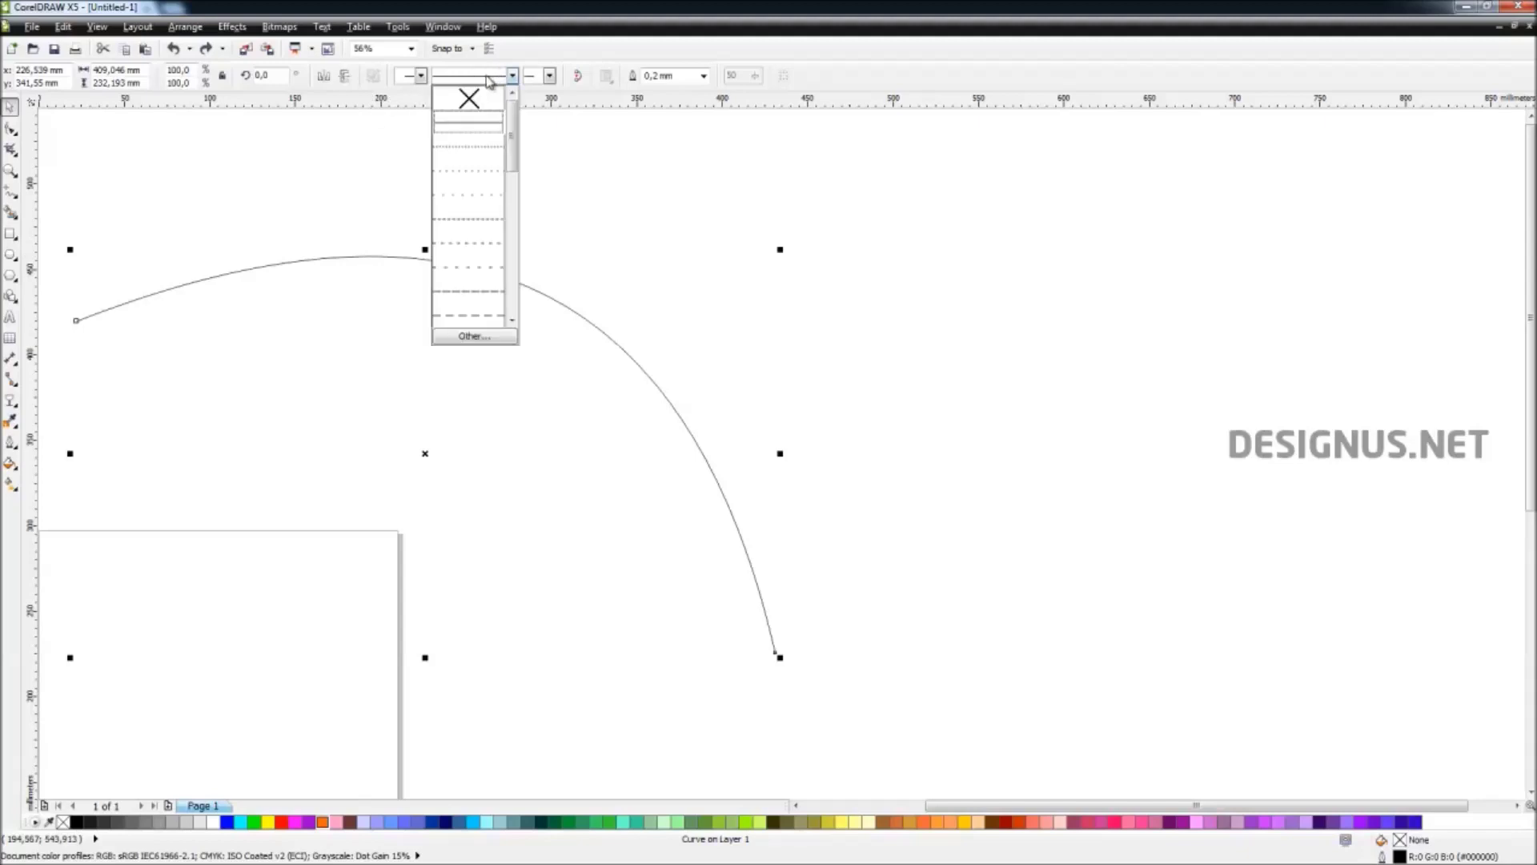
pyautogui.moveTo(514, 138)
pyautogui.mouseDown()
pyautogui.moveTo(524, 298)
pyautogui.moveTo(528, 151)
pyautogui.mouseUp()
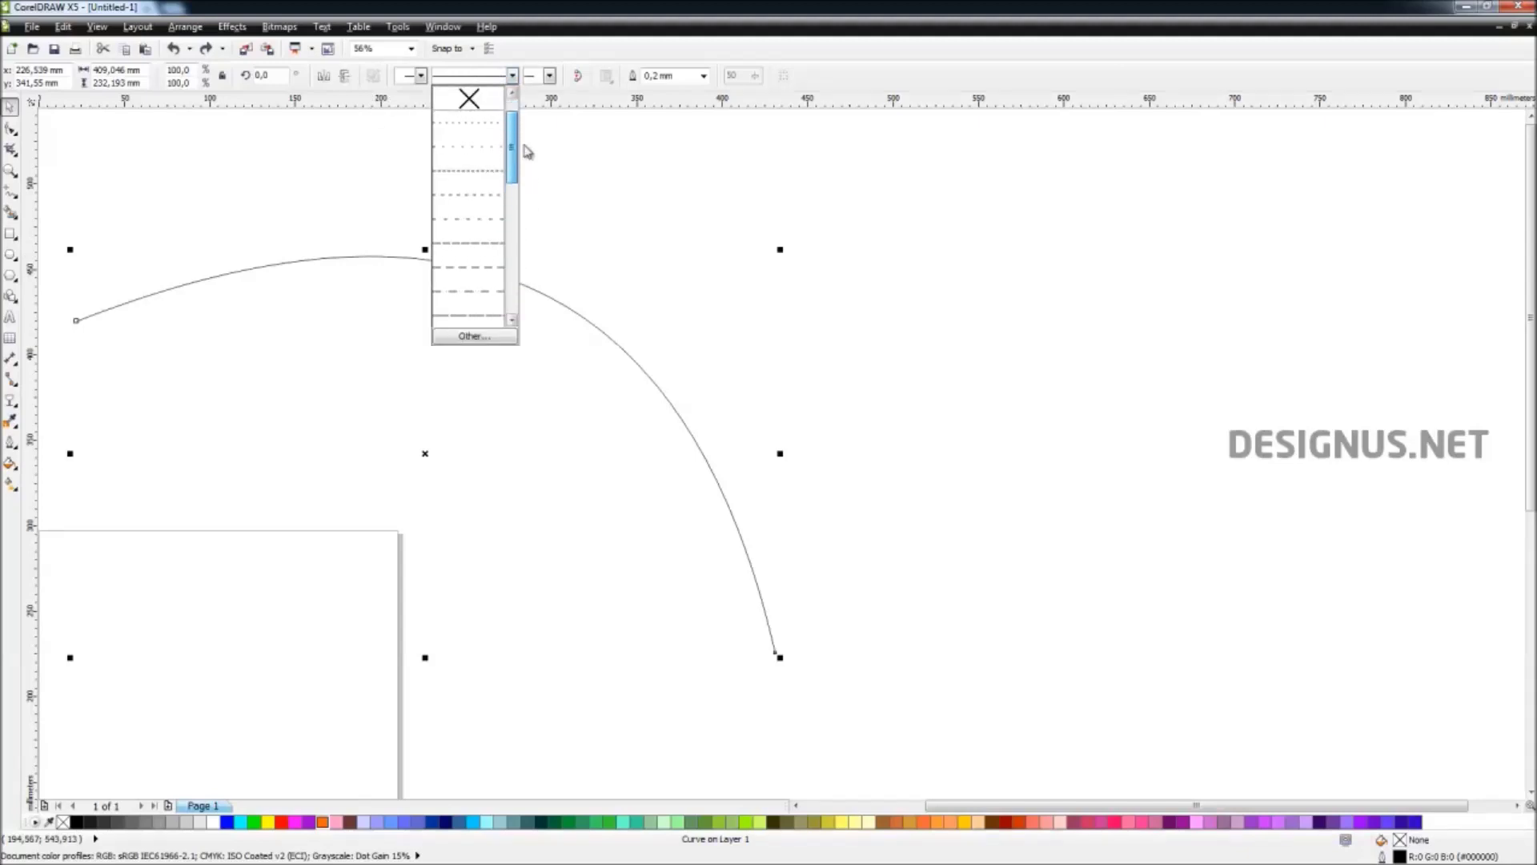
pyautogui.click(482, 149)
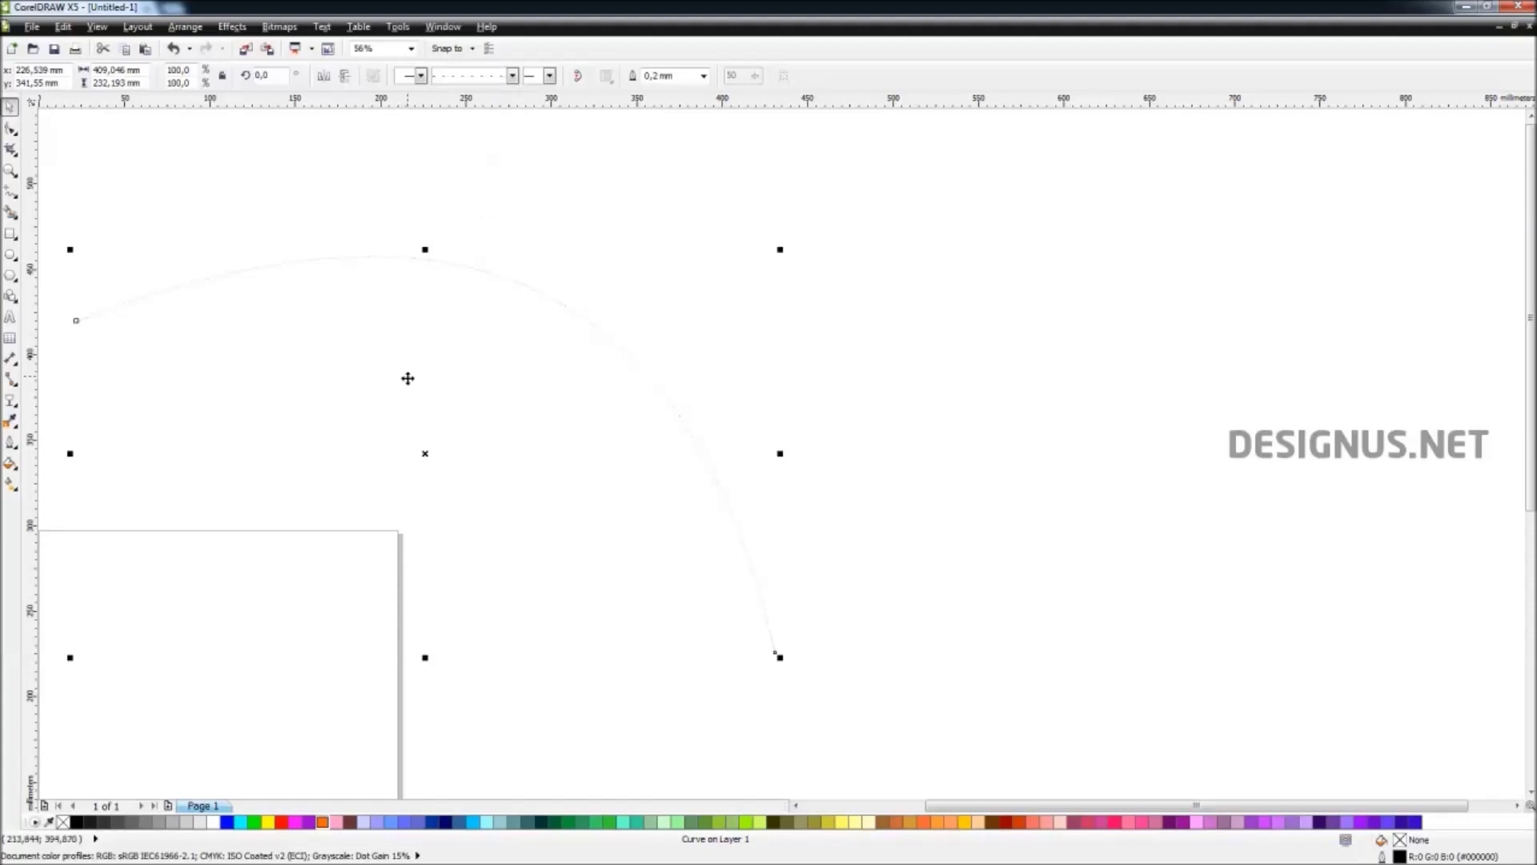
# Step: Select the dotted arched curve with the Shape tool and delete it
pyautogui.click(11, 128)
pyautogui.moveTo(775, 650); pyautogui.dragTo(748, 618)
pyautogui.press('Delete')
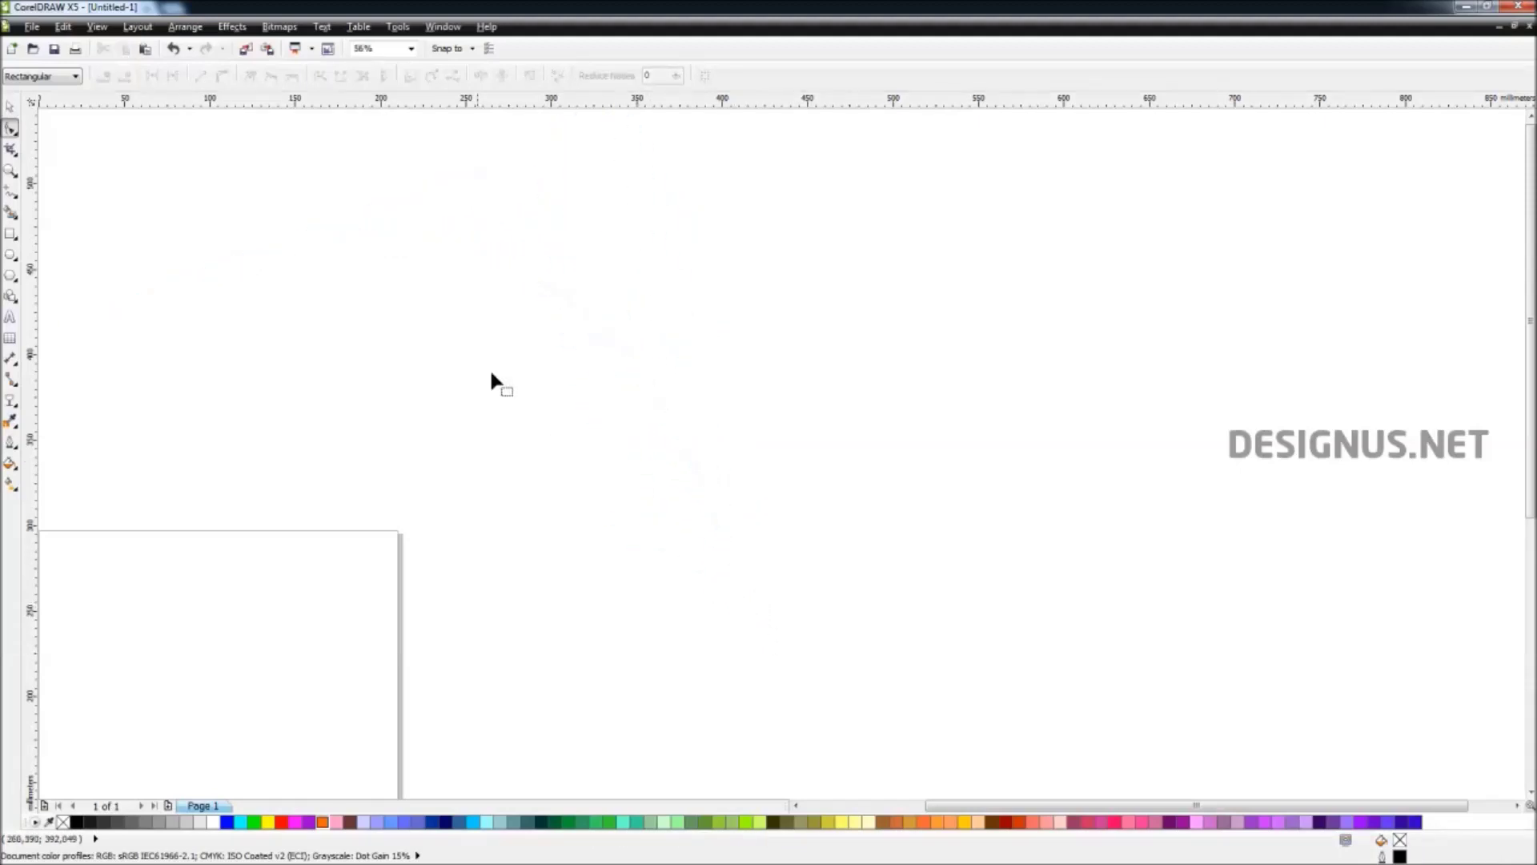
# Step: Draw a straight horizontal Freehand line about 38 mm long above the page and select it for close viewing
pyautogui.click(10, 192)
pyautogui.click(198, 286)
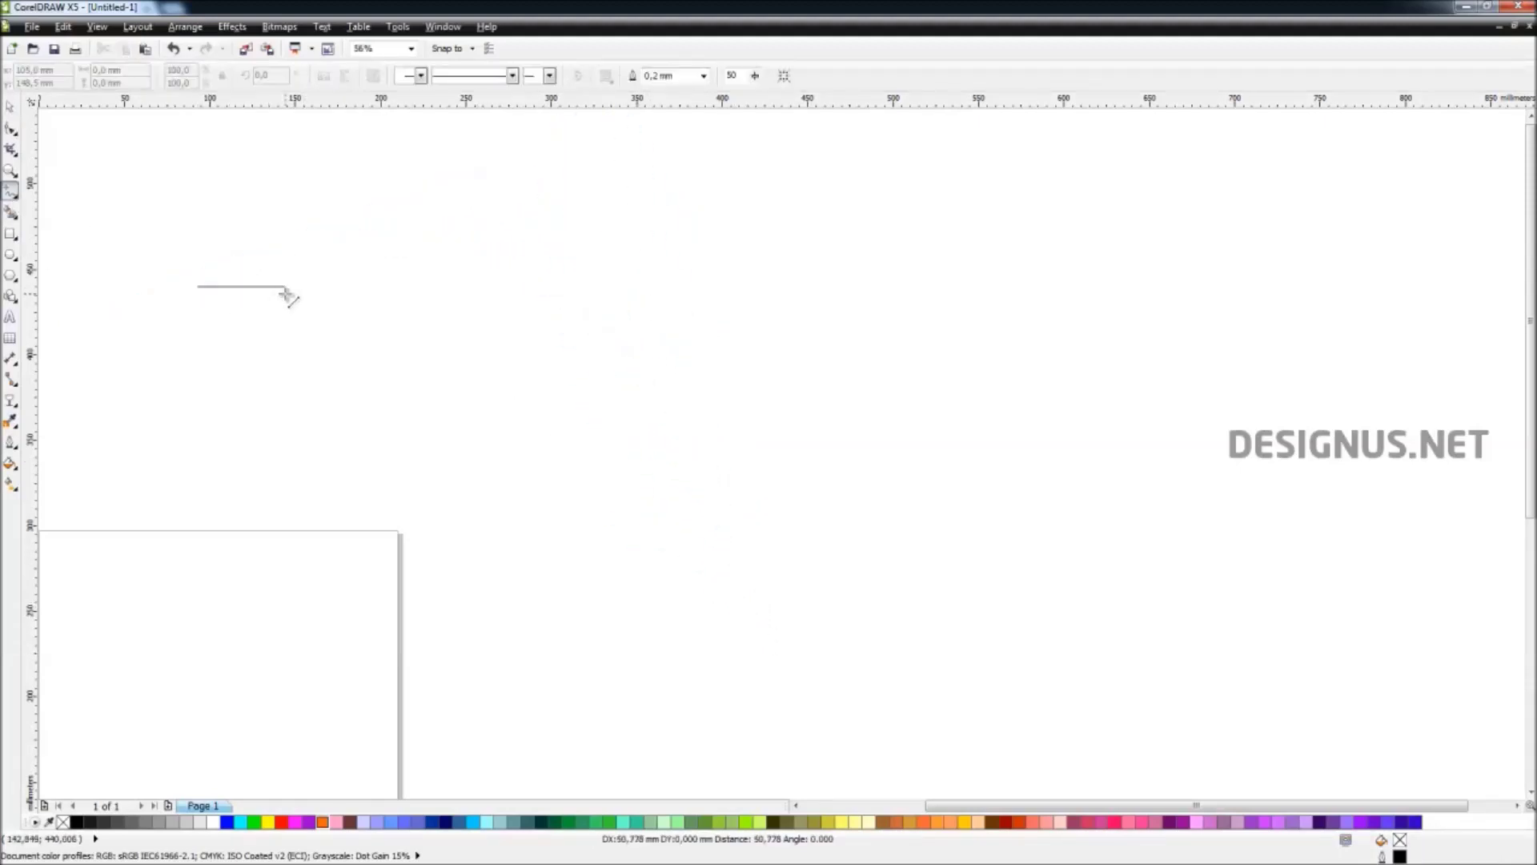
pyautogui.click(262, 286)
pyautogui.press('space')
pyautogui.click(190, 284)
pyautogui.press('F2')
pyautogui.moveTo(185, 261); pyautogui.dragTo(315, 320)
pyautogui.click(341, 410)
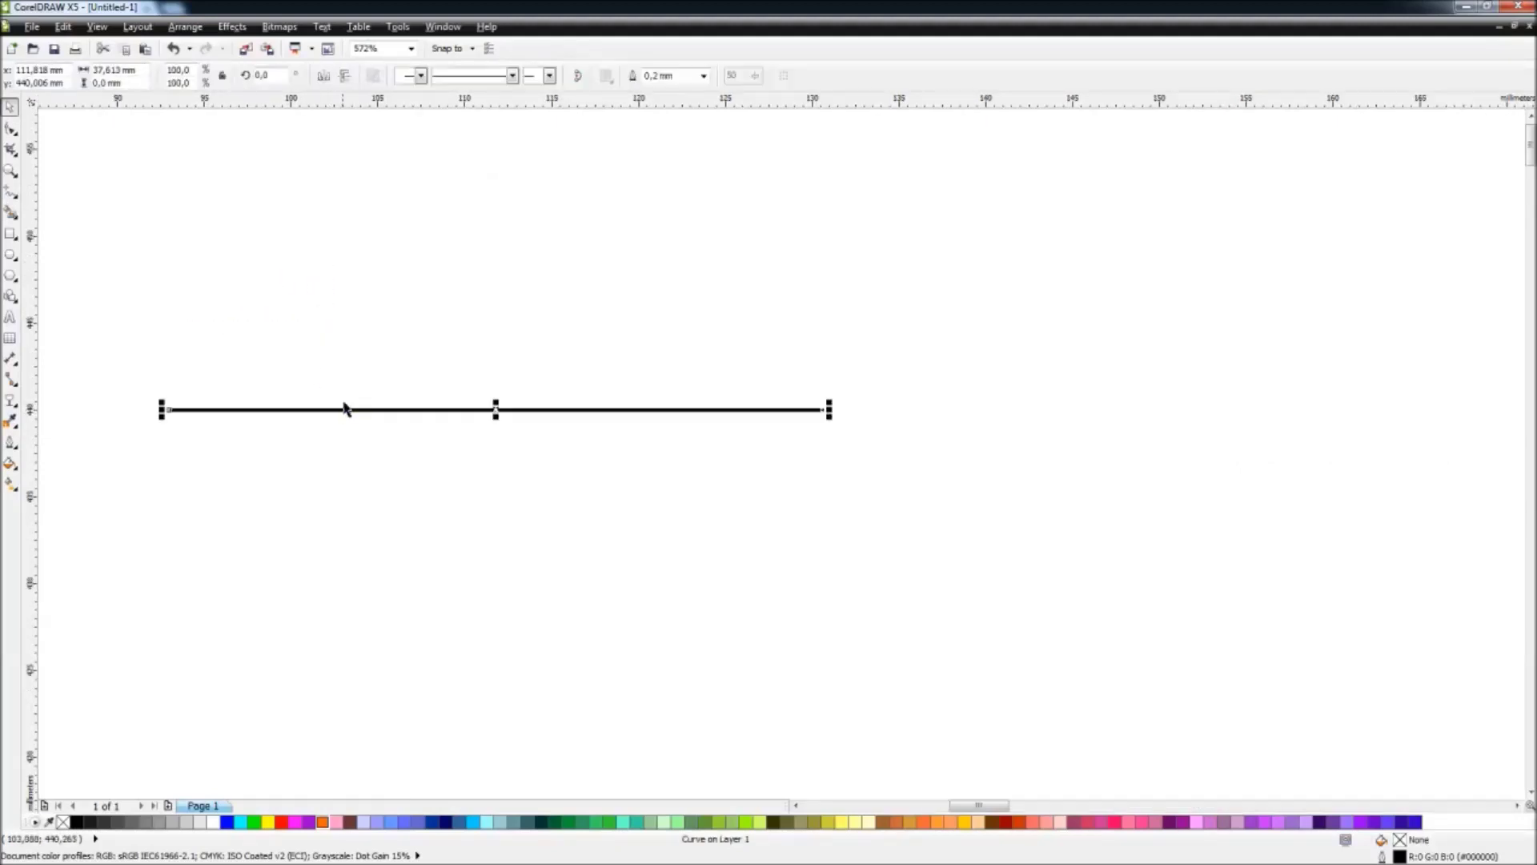
# Step: Apply a widely spaced dotted line style to the horizontal line
pyautogui.click(492, 75)
pyautogui.click(481, 181)
pyautogui.click(470, 323)
pyautogui.click(392, 410)
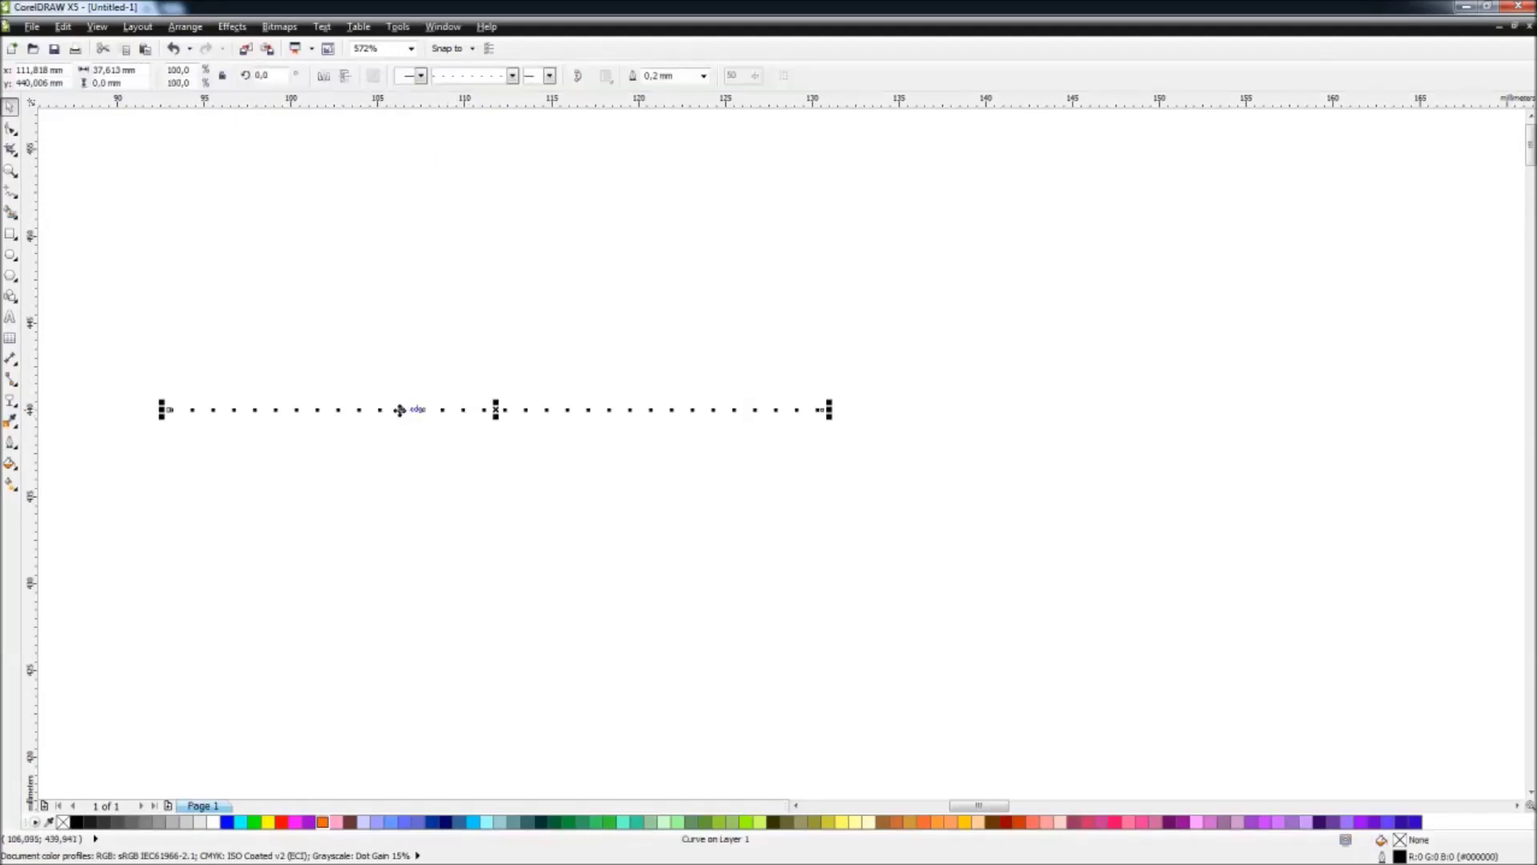
# Step: Try a short-dash line style on the horizontal line, replace it with a long-dash style and deselect the line
pyautogui.click(437, 75)
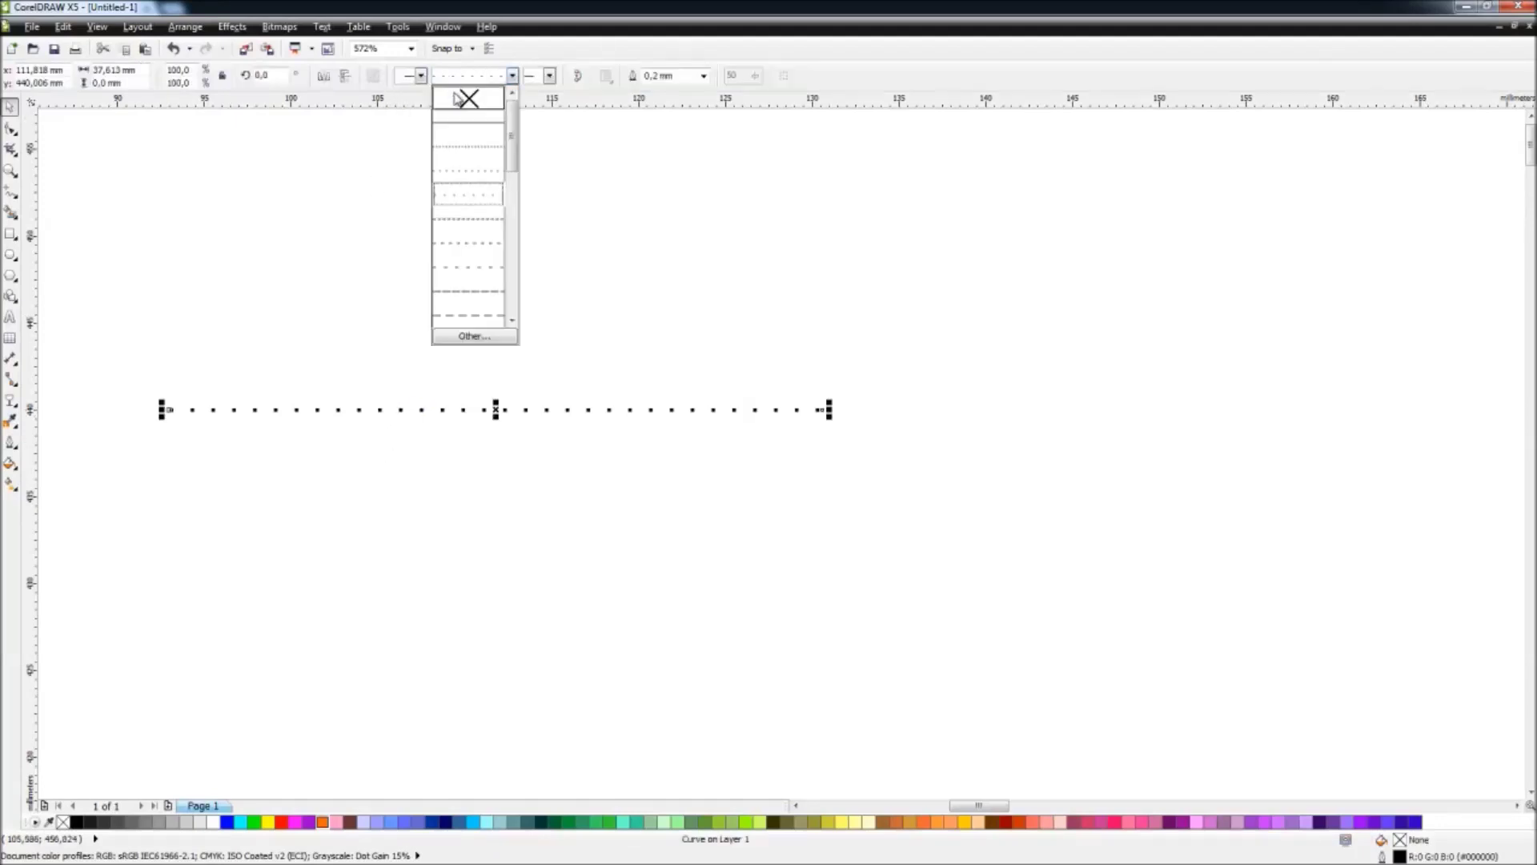
pyautogui.click(475, 244)
pyautogui.click(469, 75)
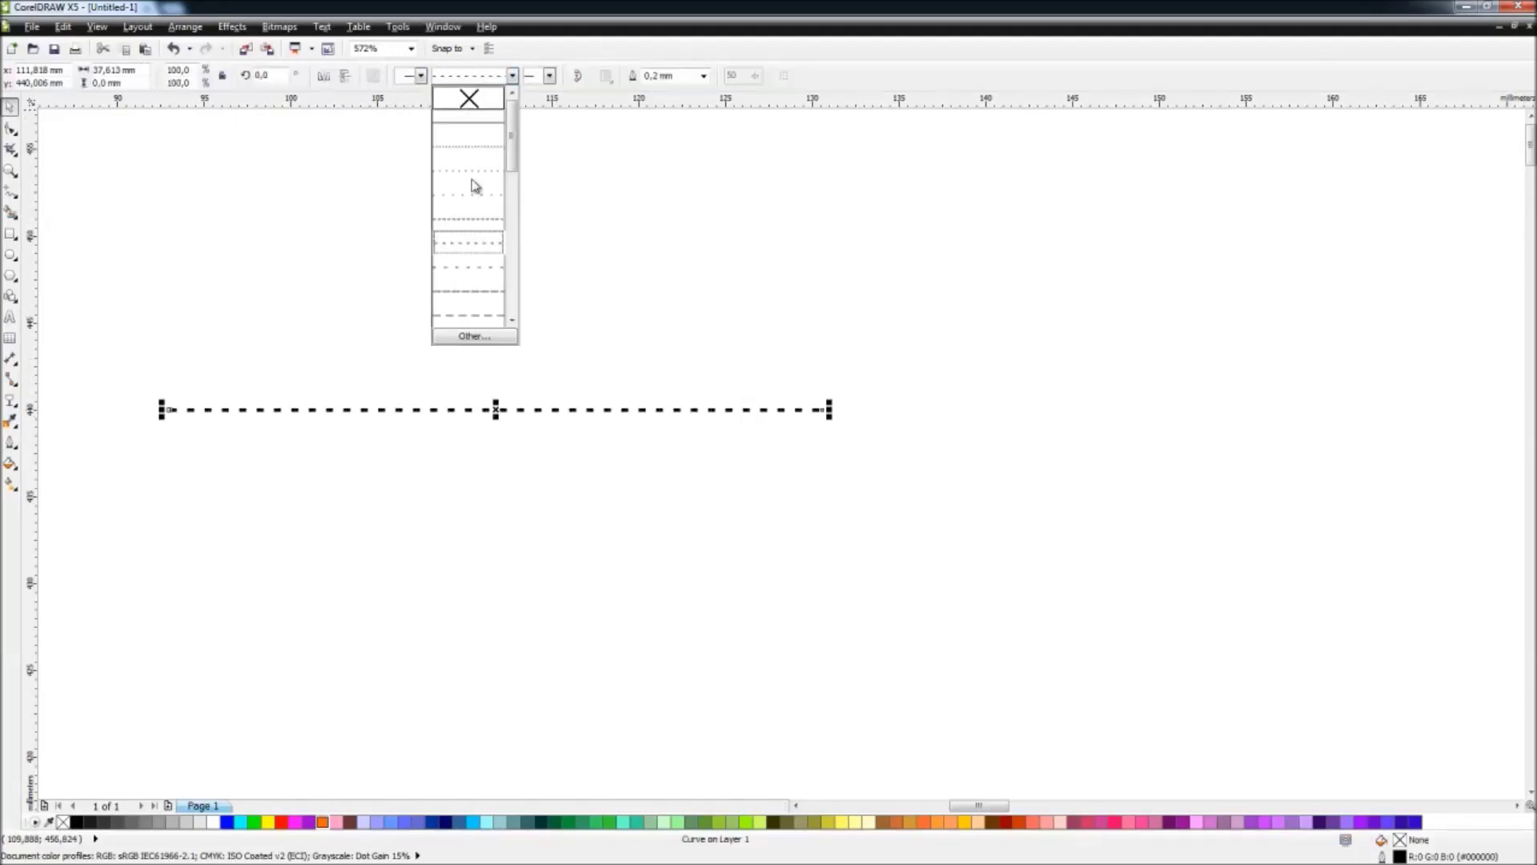
pyautogui.click(464, 302)
pyautogui.click(392, 591)
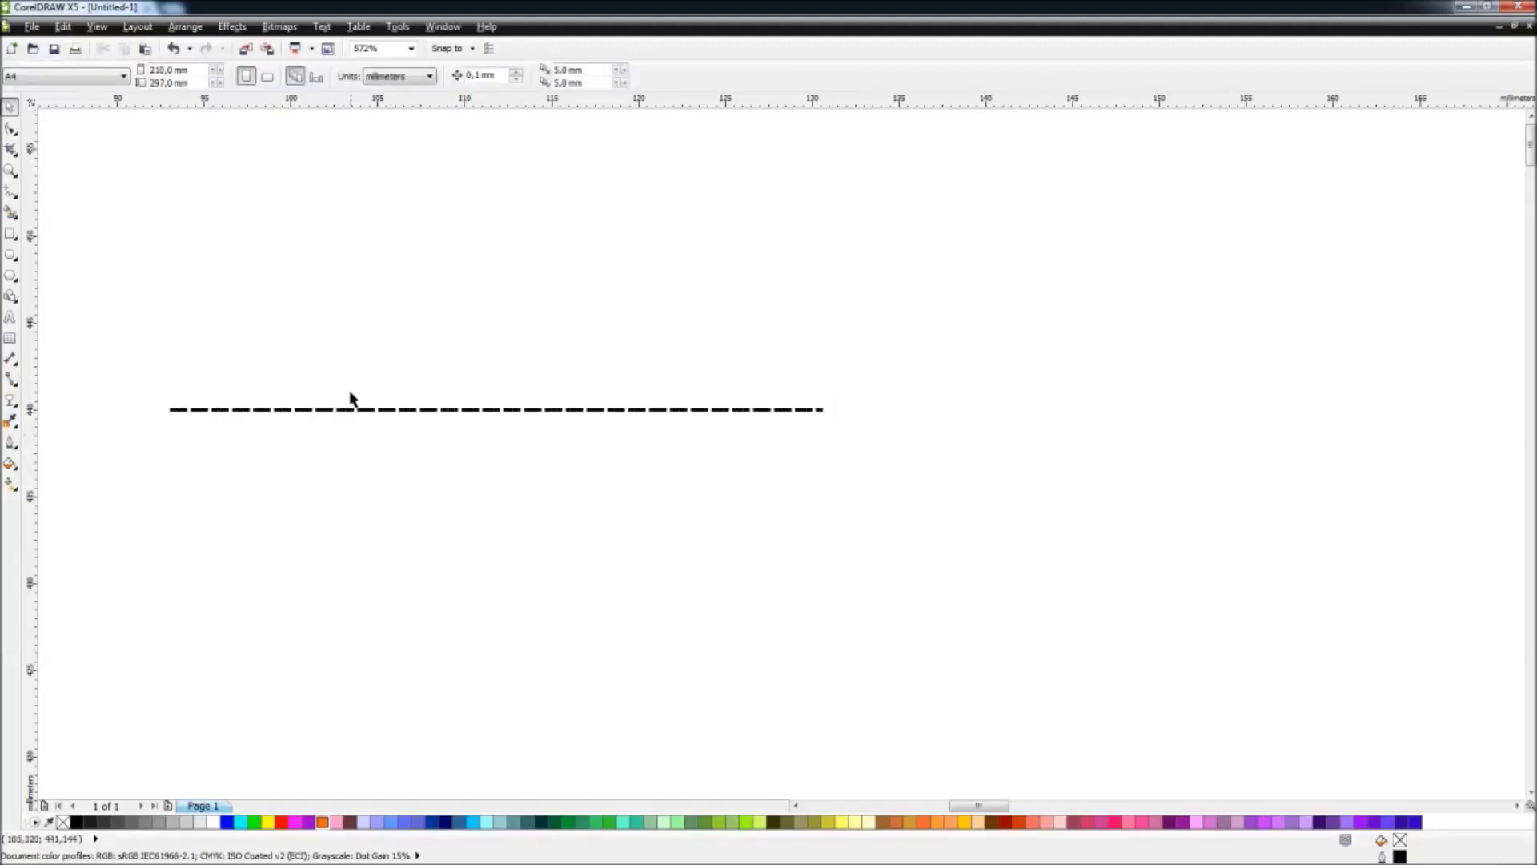
# Step: Stretch the dashed line horizontally from its right end to a length of about 71 mm
pyautogui.click(577, 411)
pyautogui.moveTo(830, 409); pyautogui.dragTo(1260, 483)
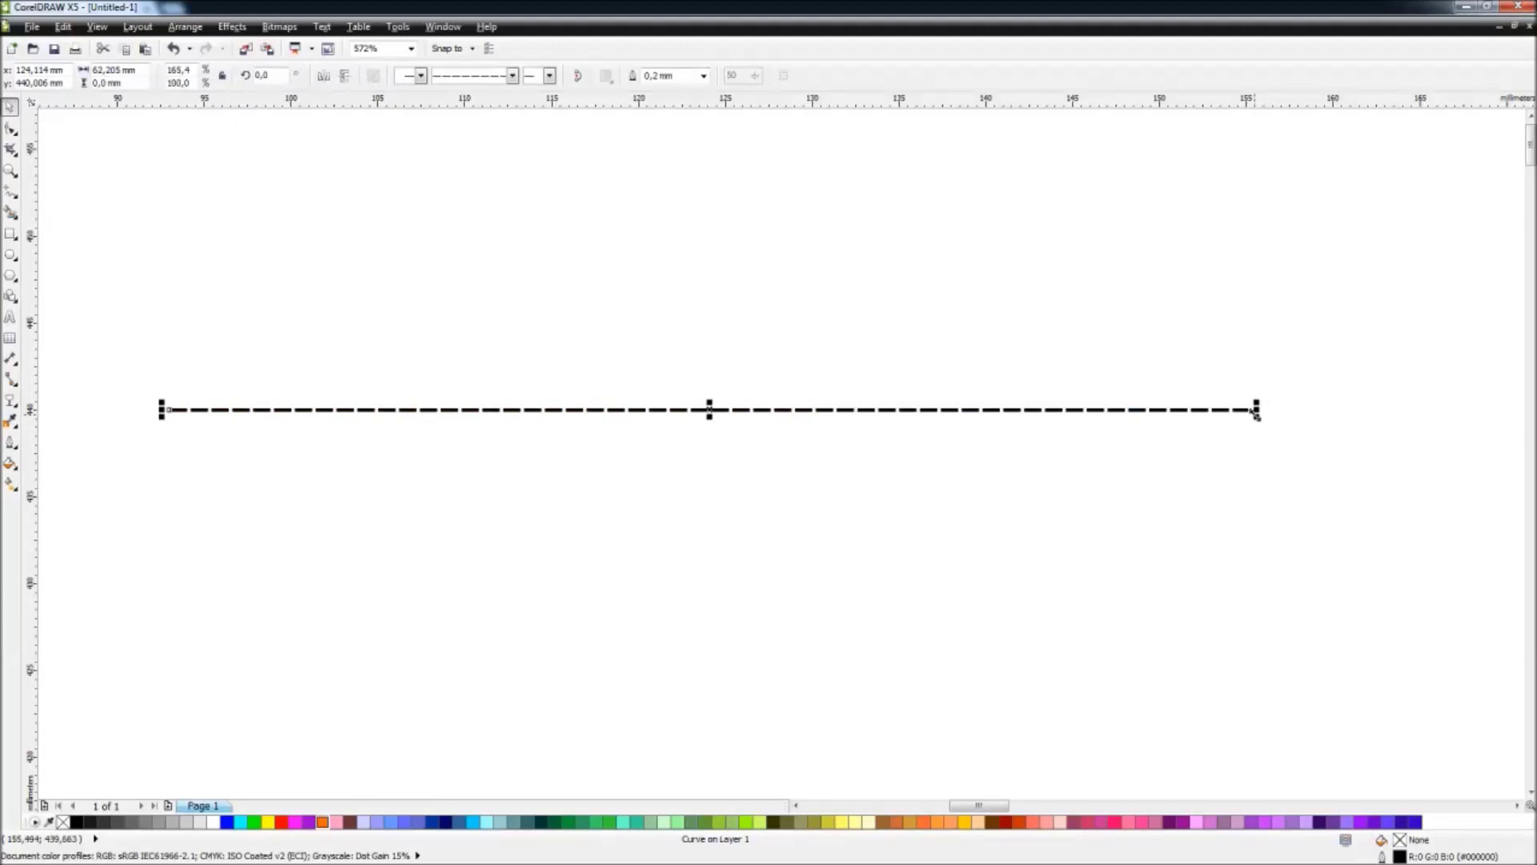
pyautogui.moveTo(1255, 410); pyautogui.dragTo(1413, 411)
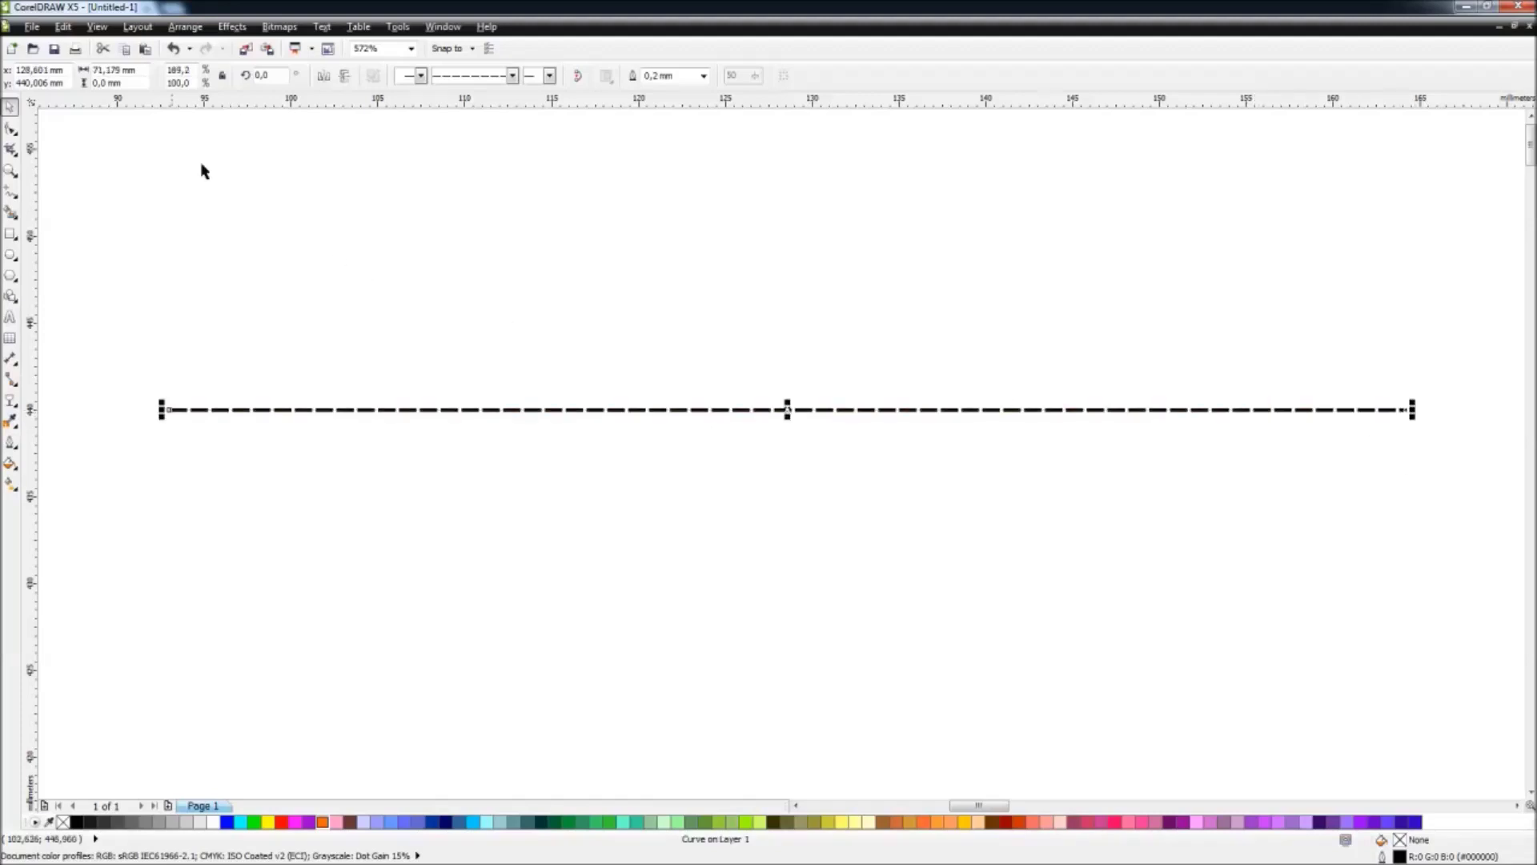
# Step: Bend the dashed line upward with the Shape tool into an arch about 11 mm high, and delete it
pyautogui.click(18, 138)
pyautogui.click(63, 130)
pyautogui.moveTo(113, 278); pyautogui.dragTo(1437, 532)
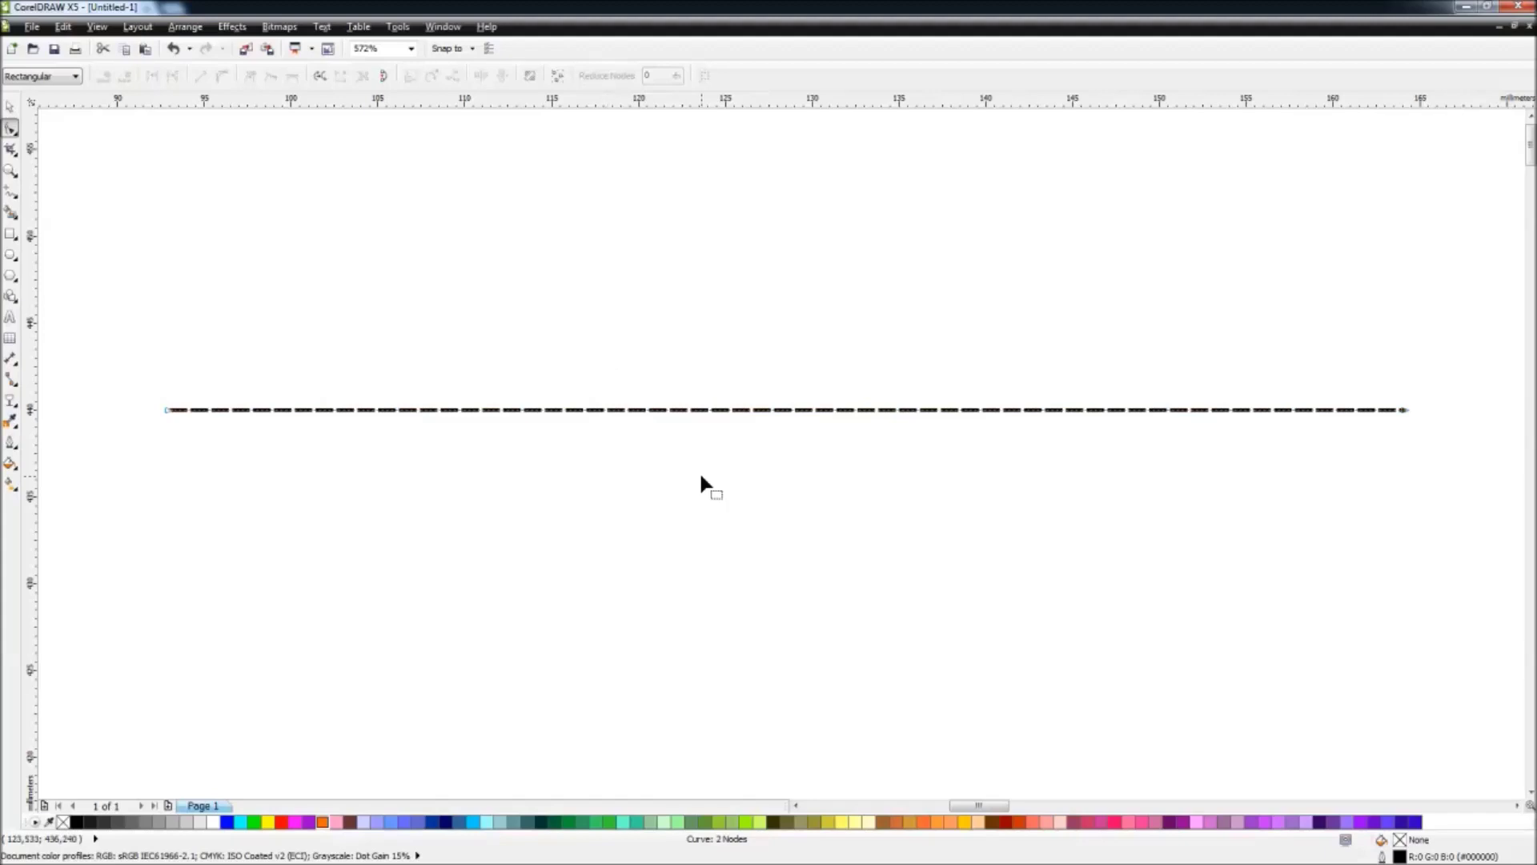
pyautogui.moveTo(693, 409); pyautogui.dragTo(662, 226)
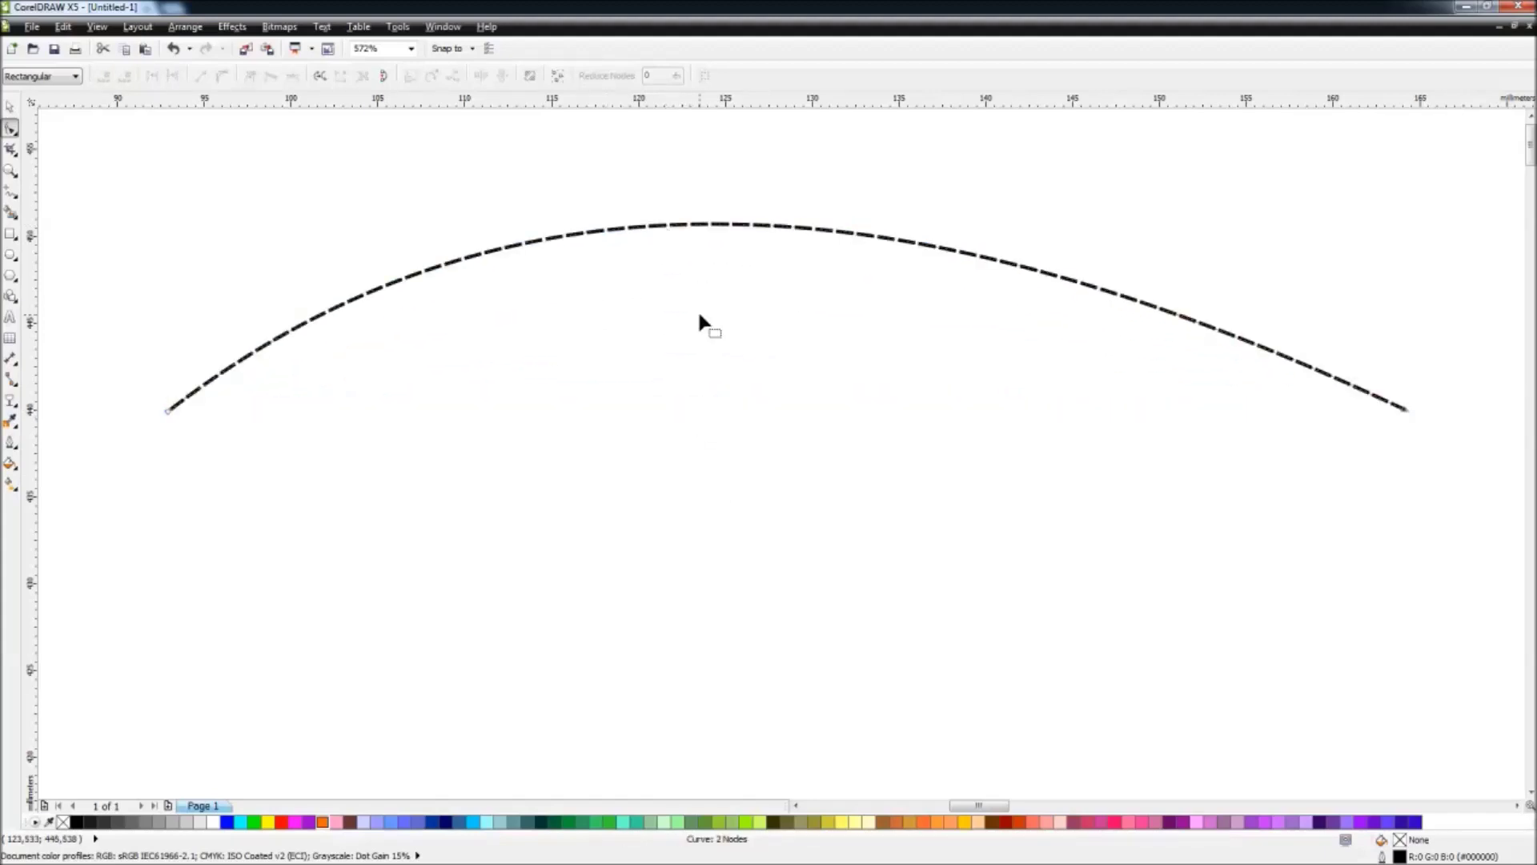
pyautogui.press('space')
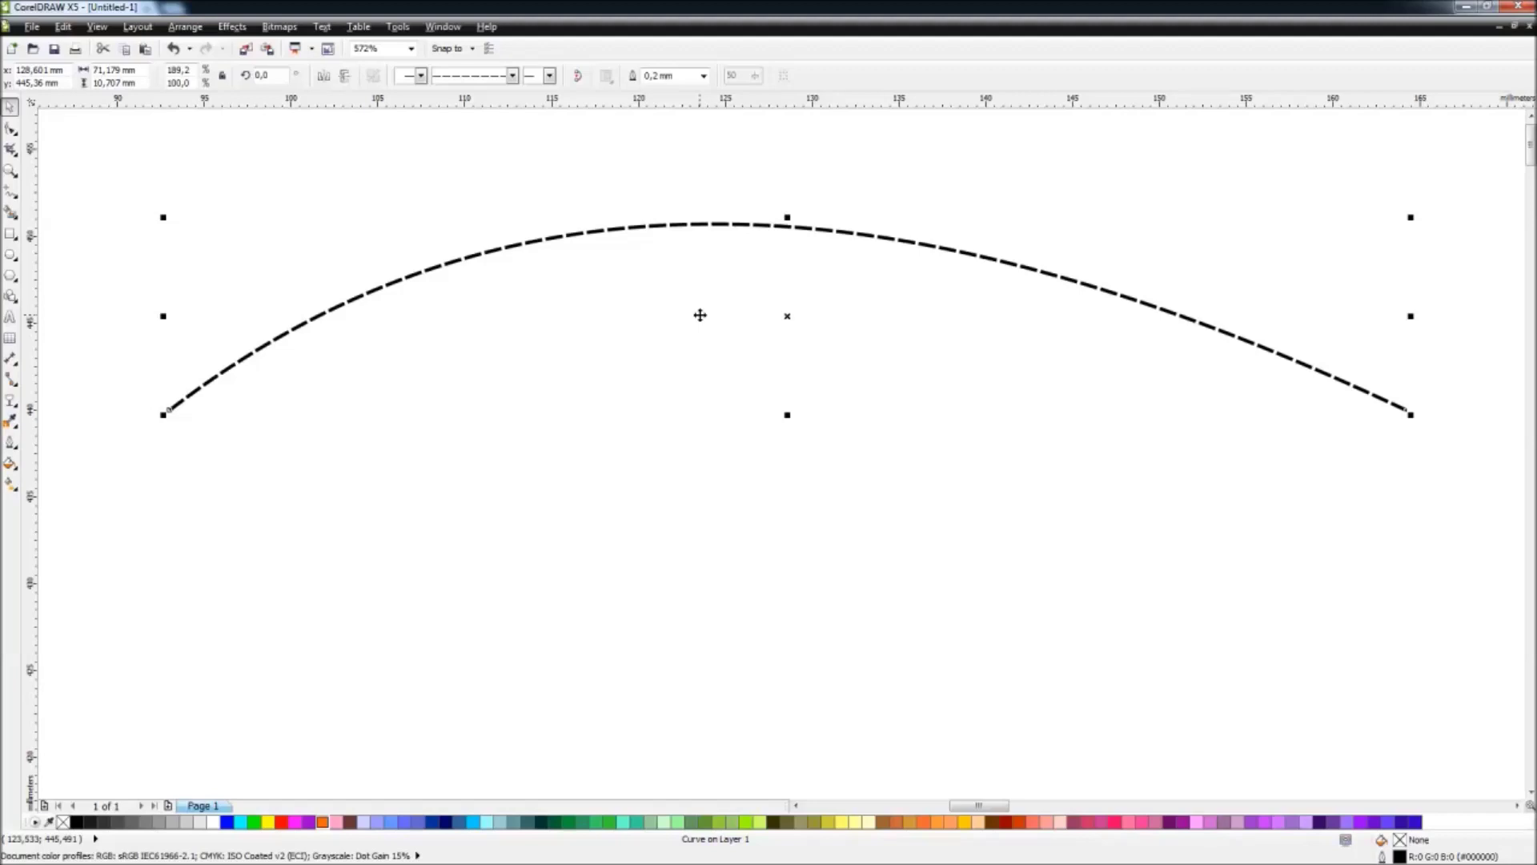
pyautogui.press('Delete')
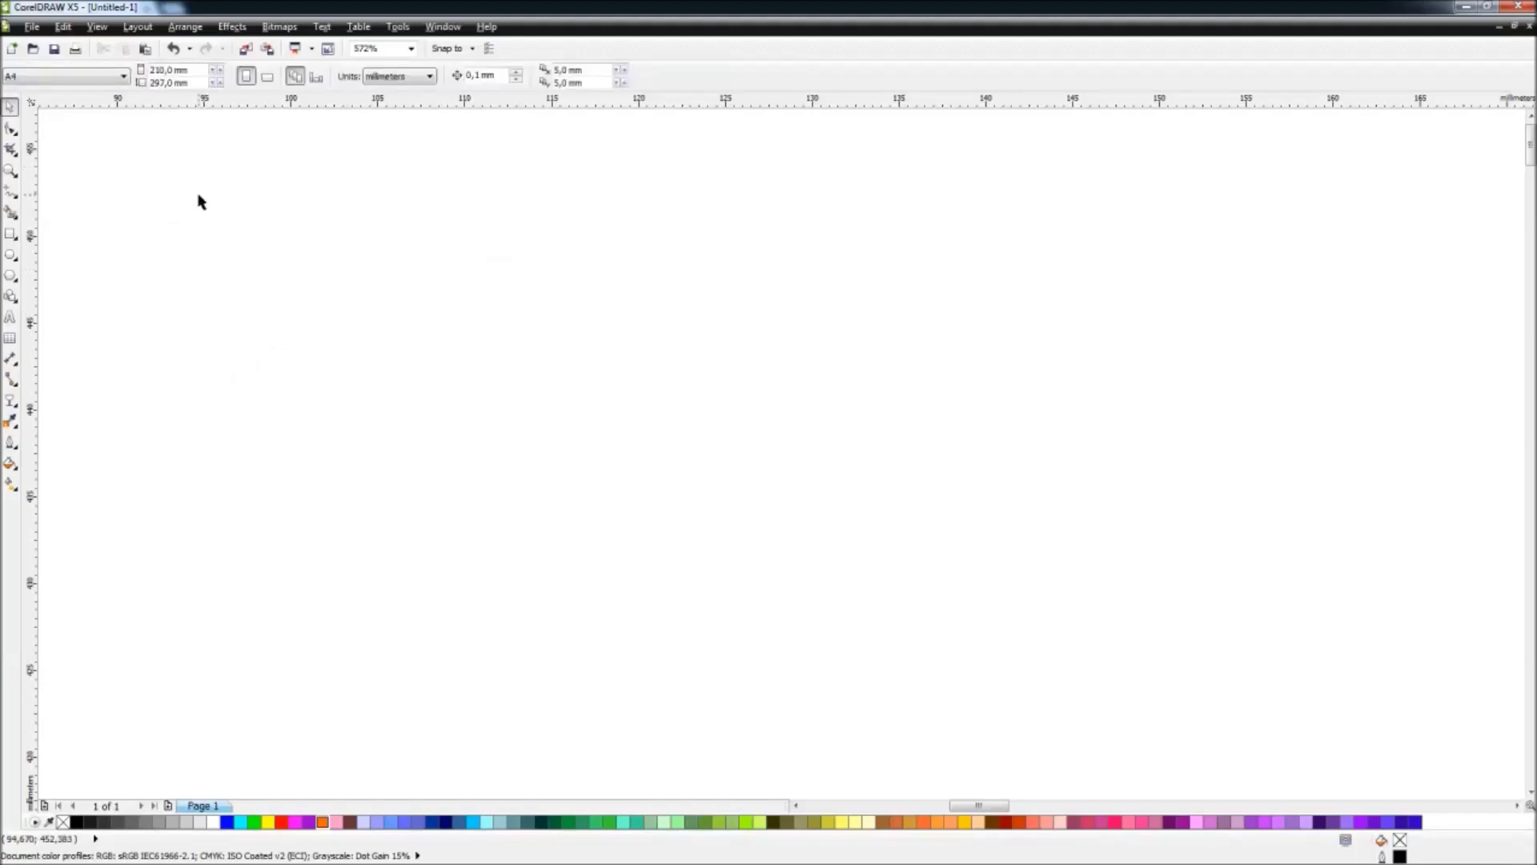
# Step: Draw a rectangle about 12 by 15 mm, fill it with red and remove its outline
pyautogui.click(14, 233)
pyautogui.moveTo(339, 255); pyautogui.dragTo(556, 523)
pyautogui.click(282, 821)
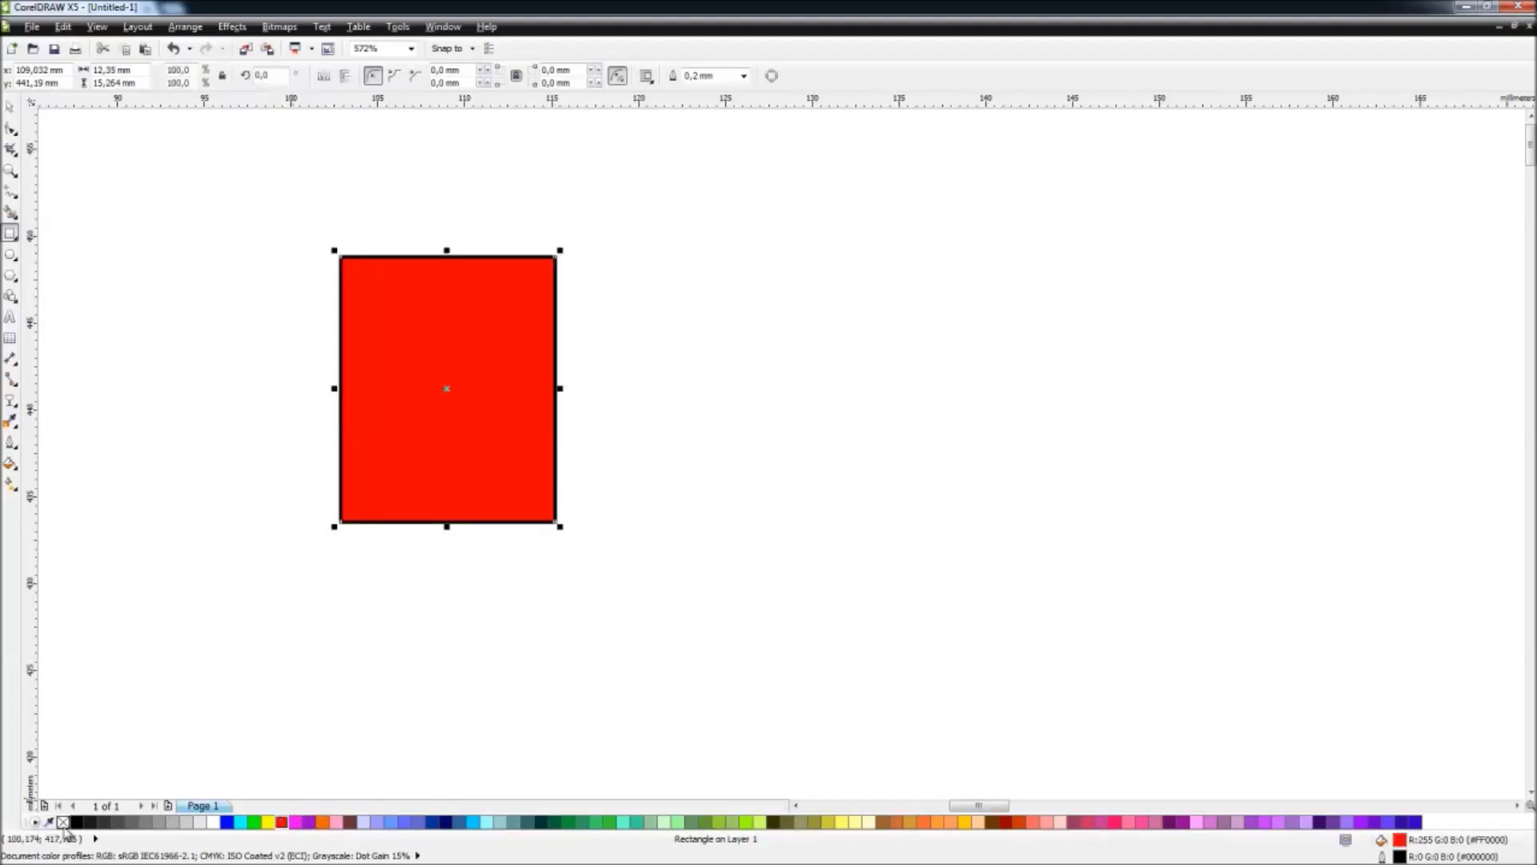
pyautogui.rightClick(62, 821)
# Step: Place a smaller red copy of the rectangle on each side of it, aligned with its upper edge
pyautogui.press('space')
pyautogui.moveTo(389, 422); pyautogui.dragTo(614, 425)
pyautogui.moveTo(784, 529); pyautogui.dragTo(295, 328)
pyautogui.click(638, 350)
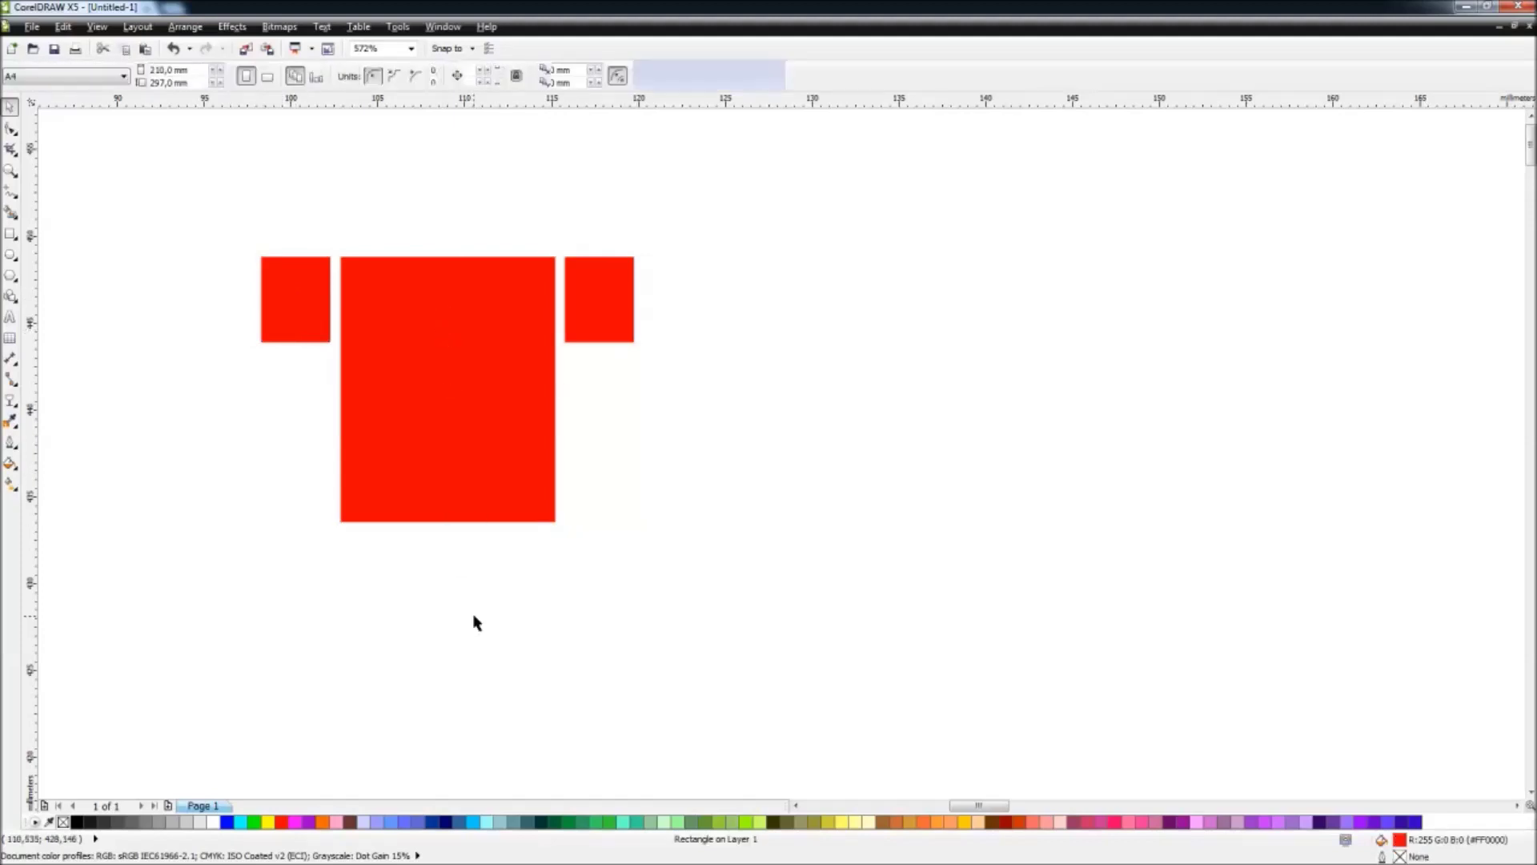
# Step: Fill the large middle rectangle with medium grey and deselect it
pyautogui.click(398, 446)
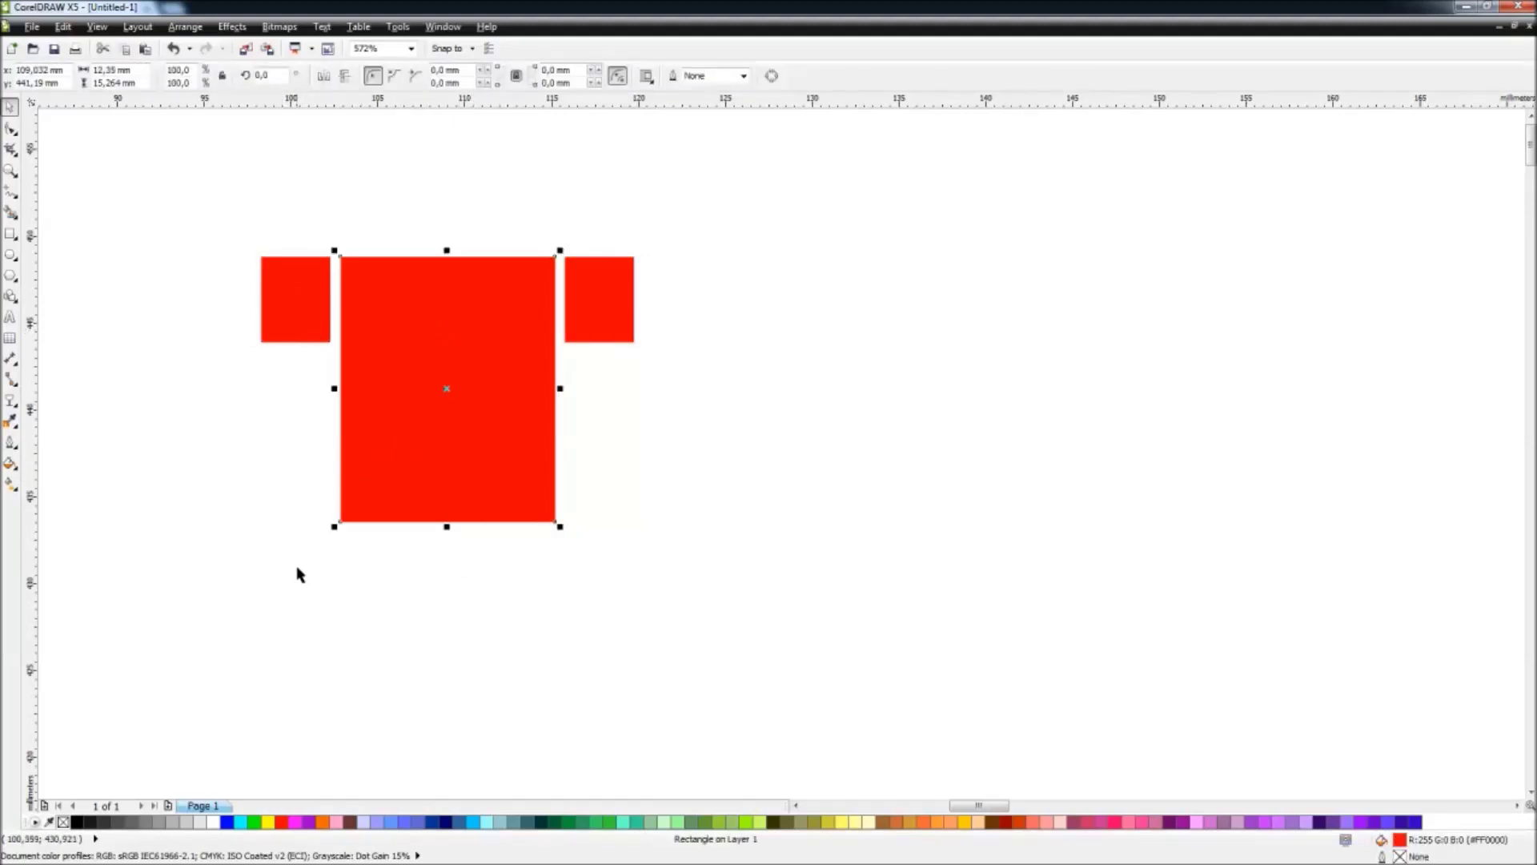
pyautogui.click(143, 820)
pyautogui.click(190, 460)
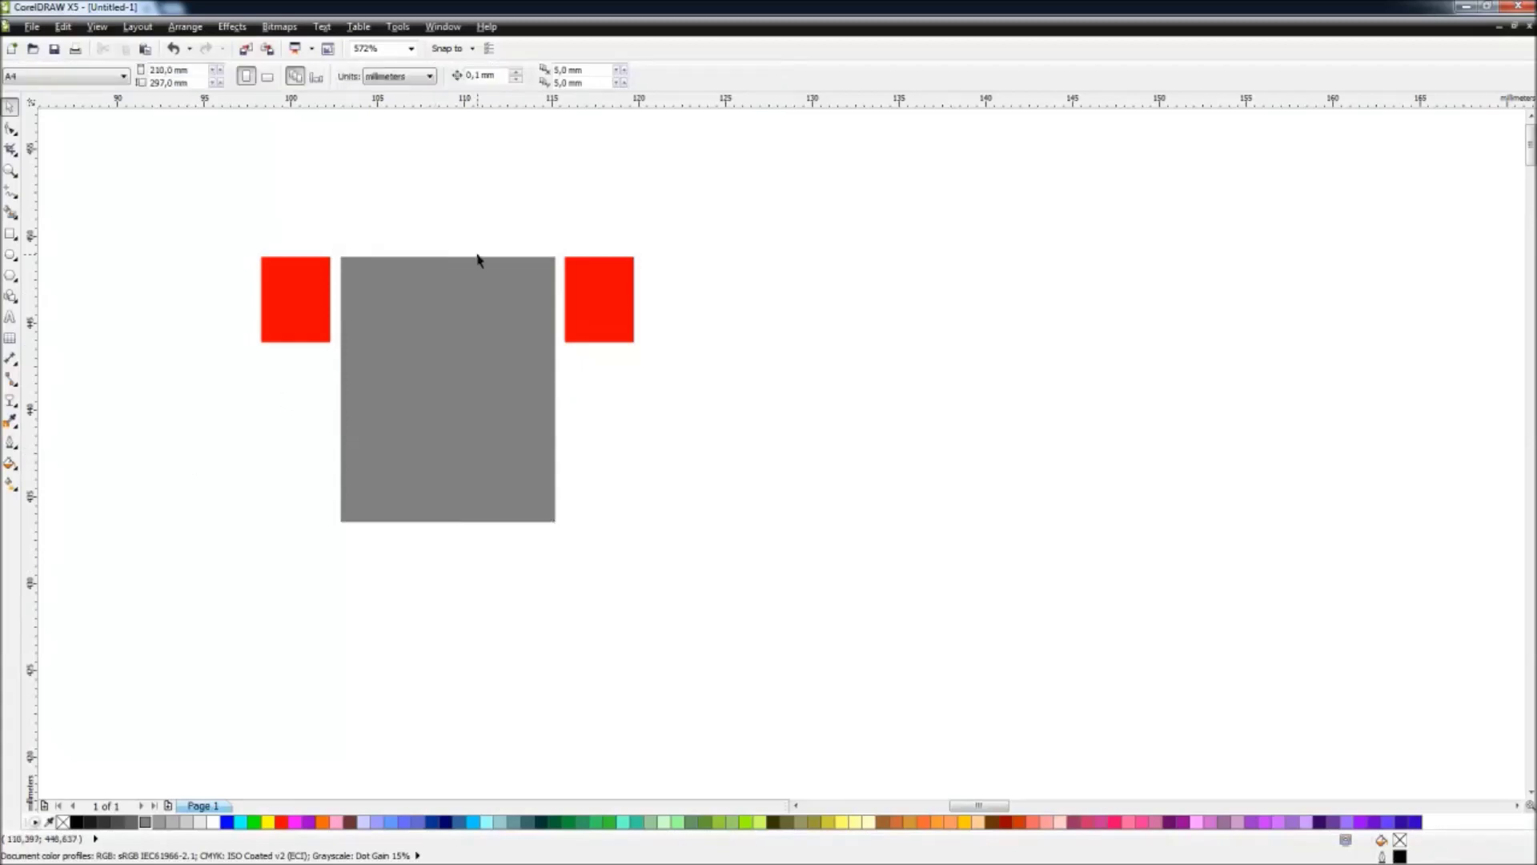
# Step: Draw a straight Freehand line diagonally across the grey rectangle from its upper-left to its lower-right corner
pyautogui.click(11, 192)
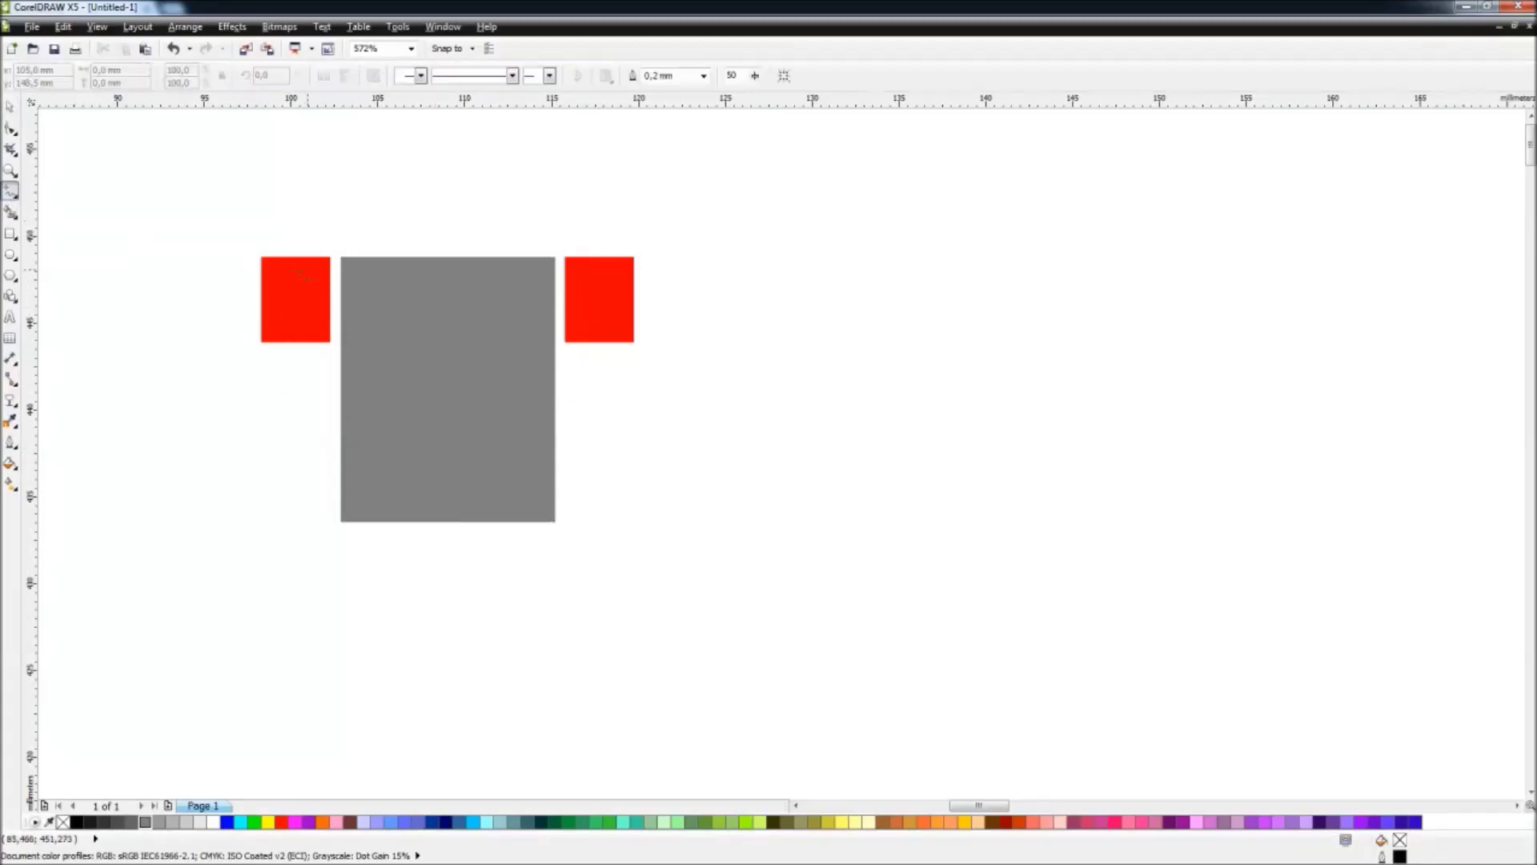
pyautogui.click(345, 269)
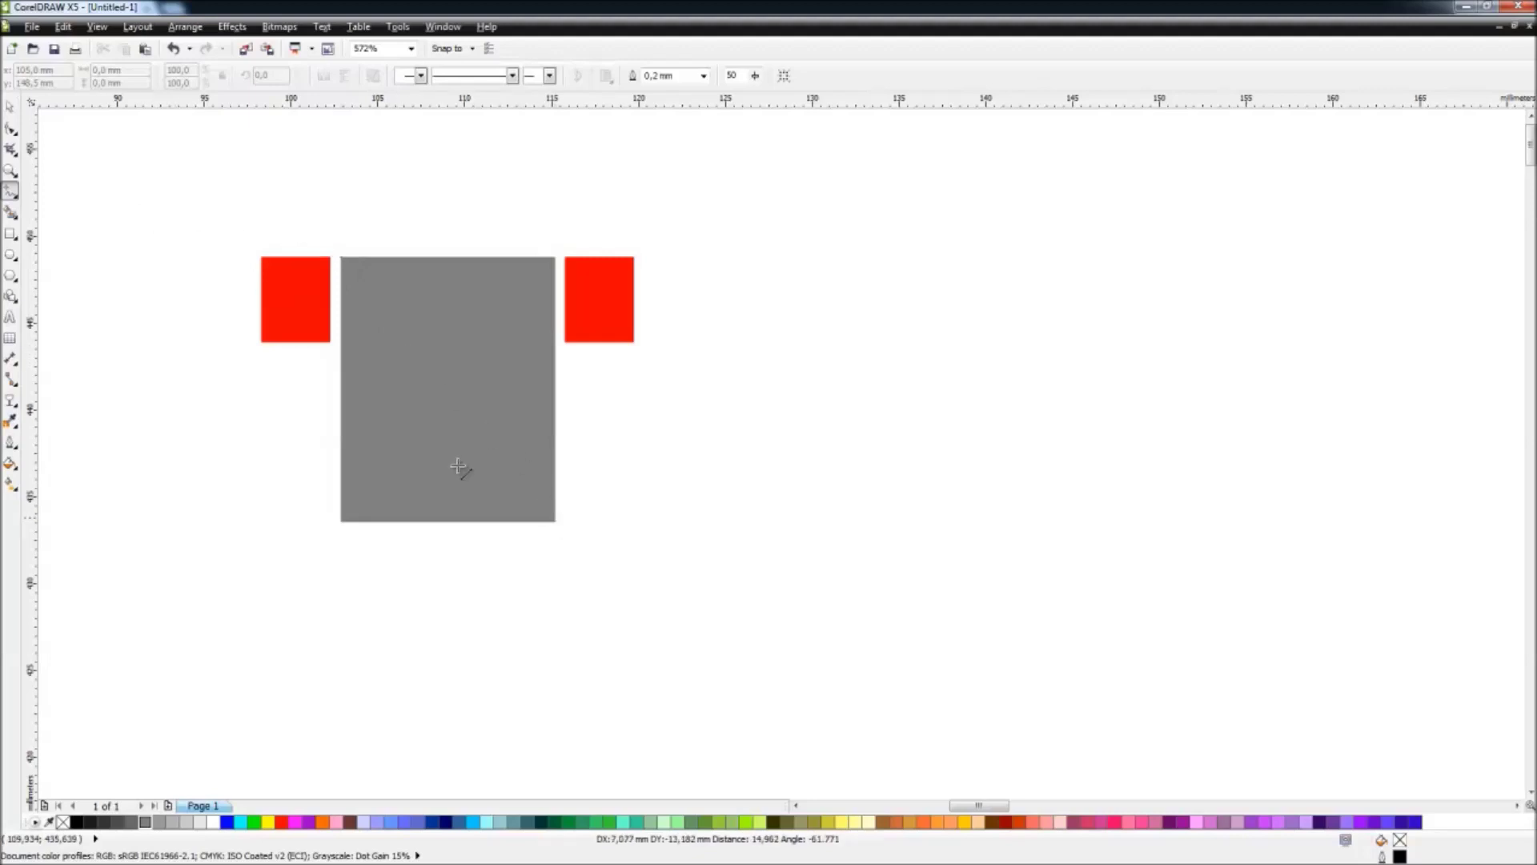
pyautogui.click(556, 521)
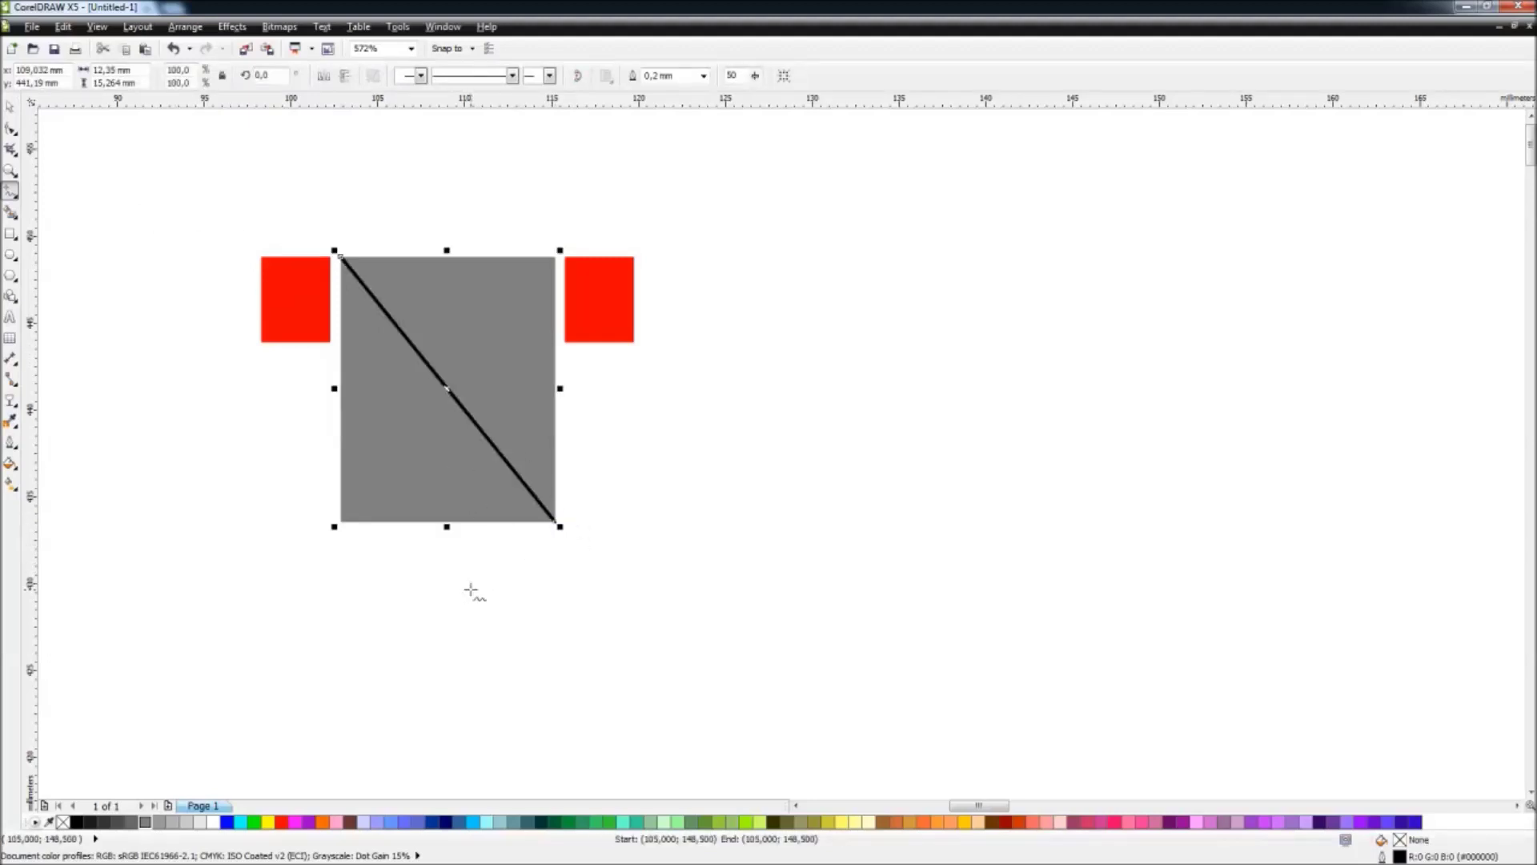
# Step: Apply a widely spaced short-dash line style to the diagonal line and inspect the dashes up close
pyautogui.click(512, 75)
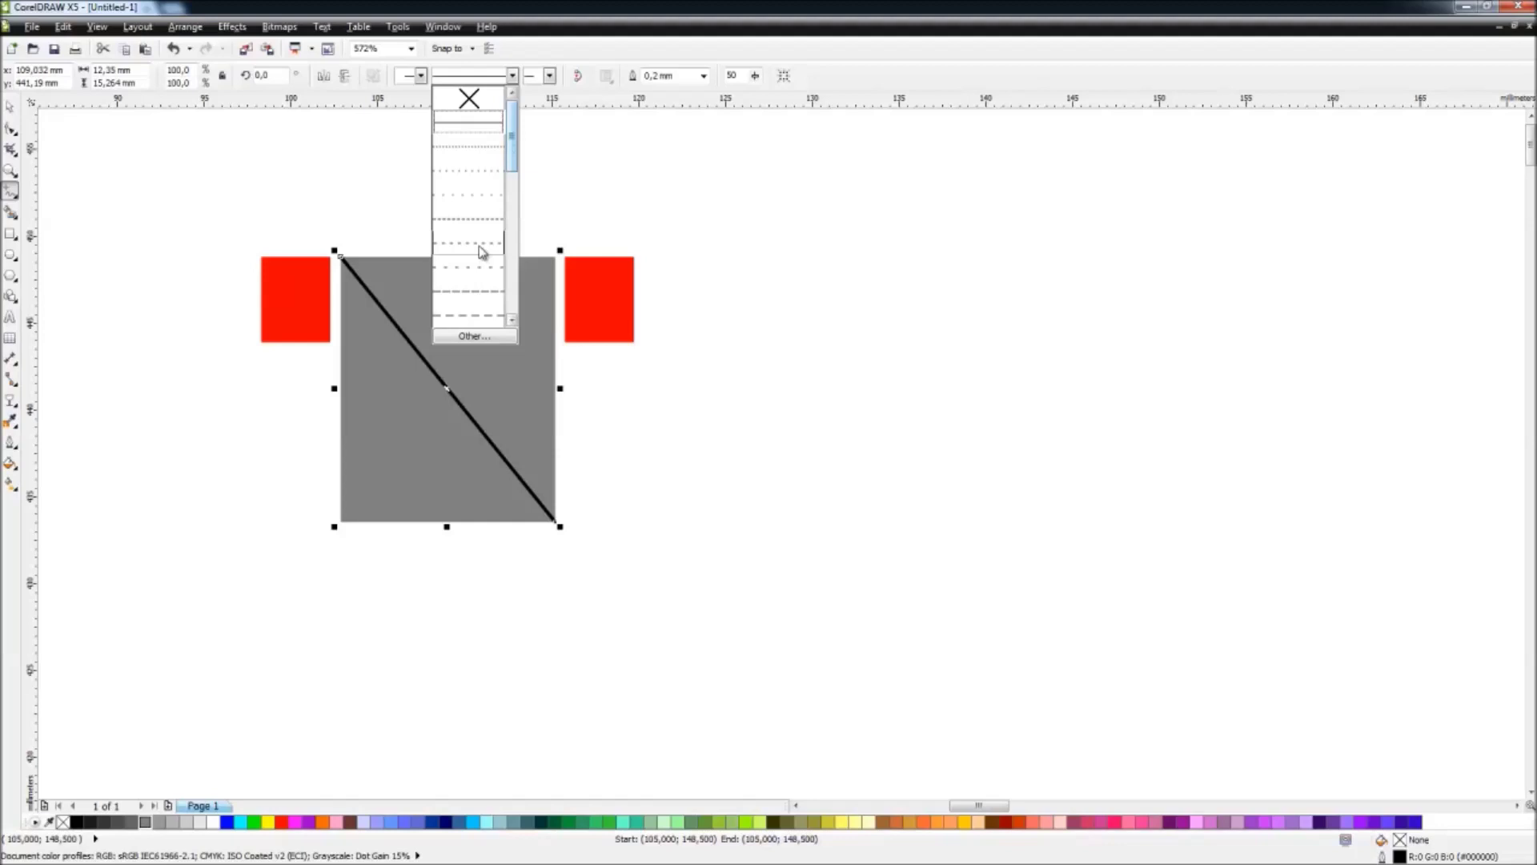
pyautogui.click(475, 272)
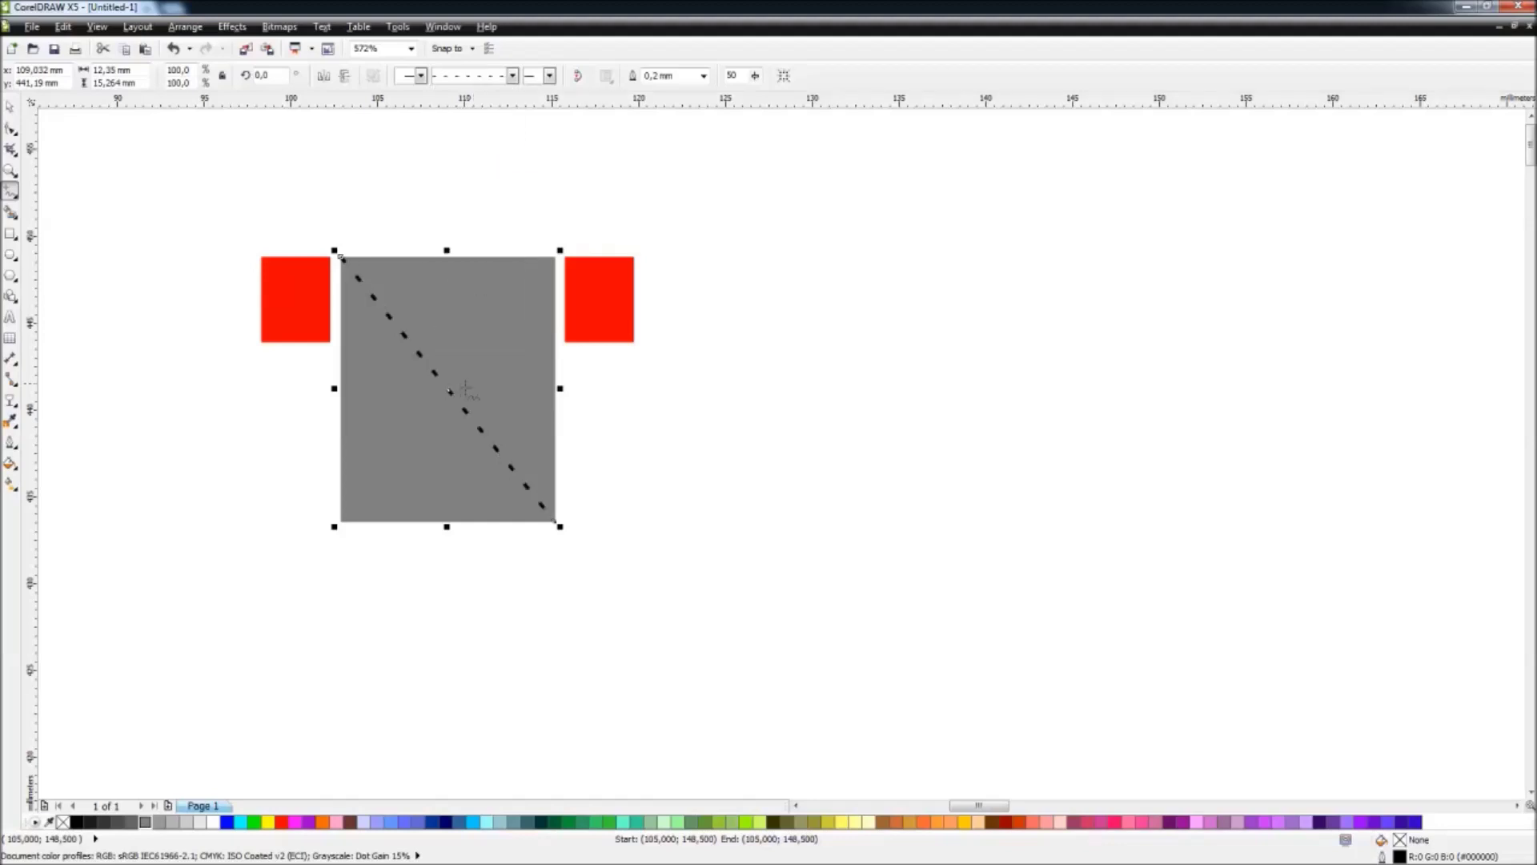
pyautogui.click(558, 511)
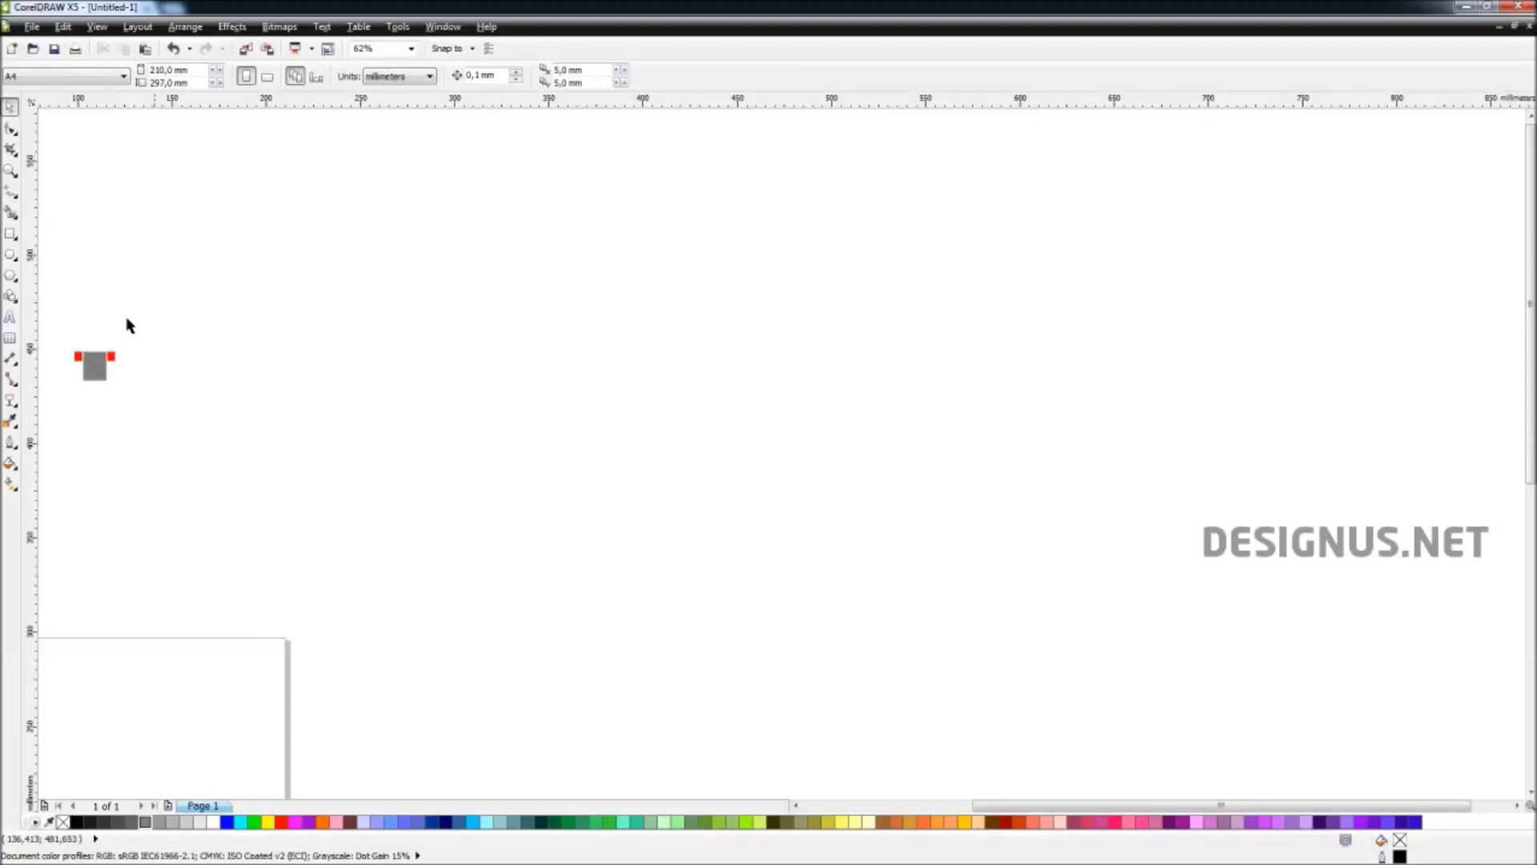
pyautogui.moveTo(116, 377); pyautogui.dragTo(122, 381)
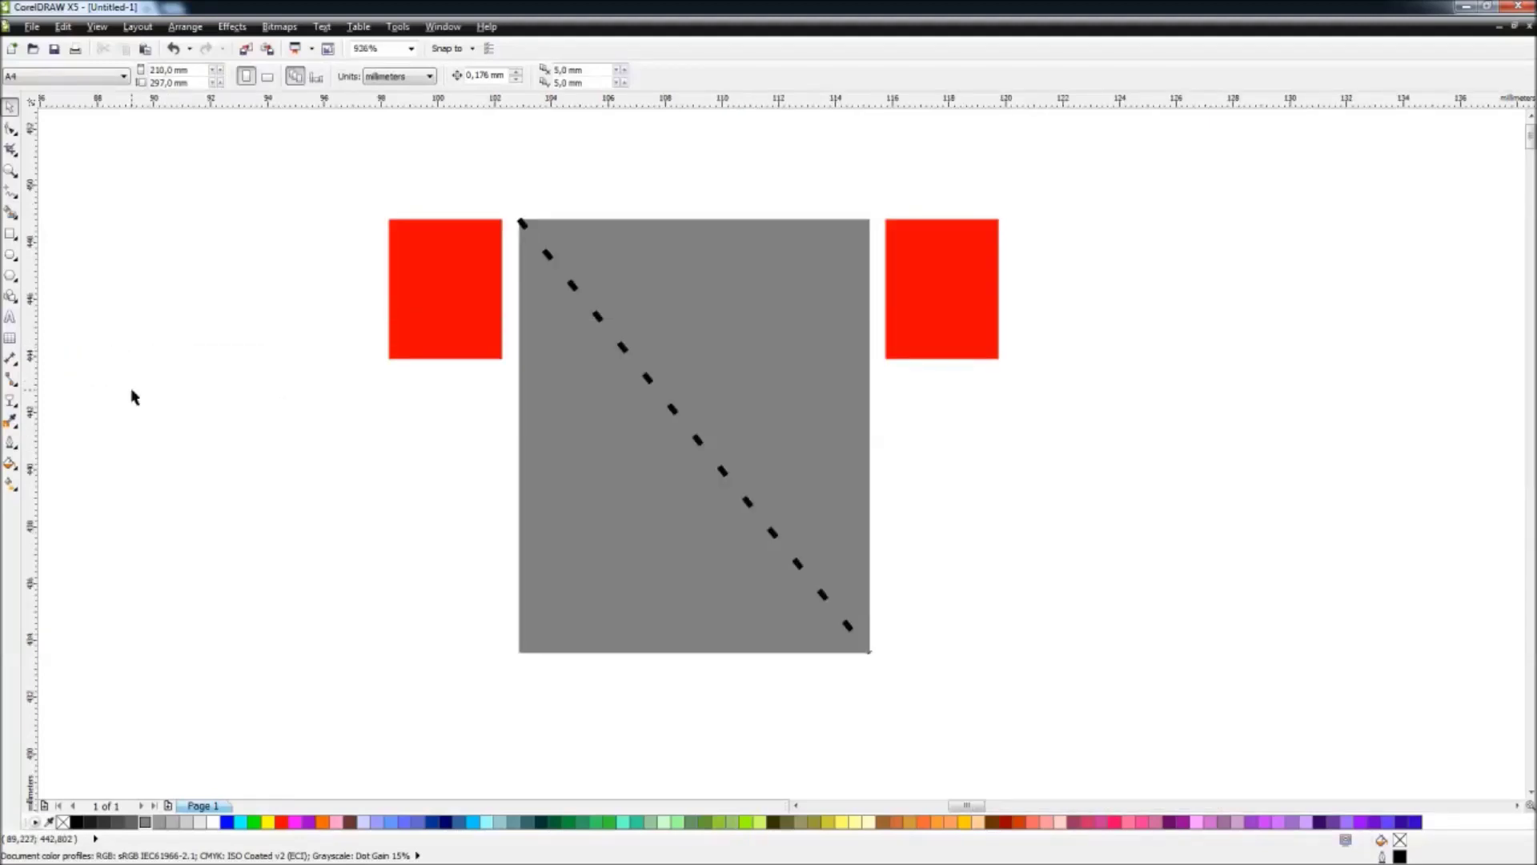
# Step: Delete the dashed diagonal line, the grey rectangle and both small red rectangles
pyautogui.click(573, 292)
pyautogui.press('Escape')
pyautogui.click(539, 323)
pyautogui.press('Delete')
pyautogui.click(476, 303)
pyautogui.press('Delete')
pyautogui.click(961, 309)
pyautogui.press('Delete')
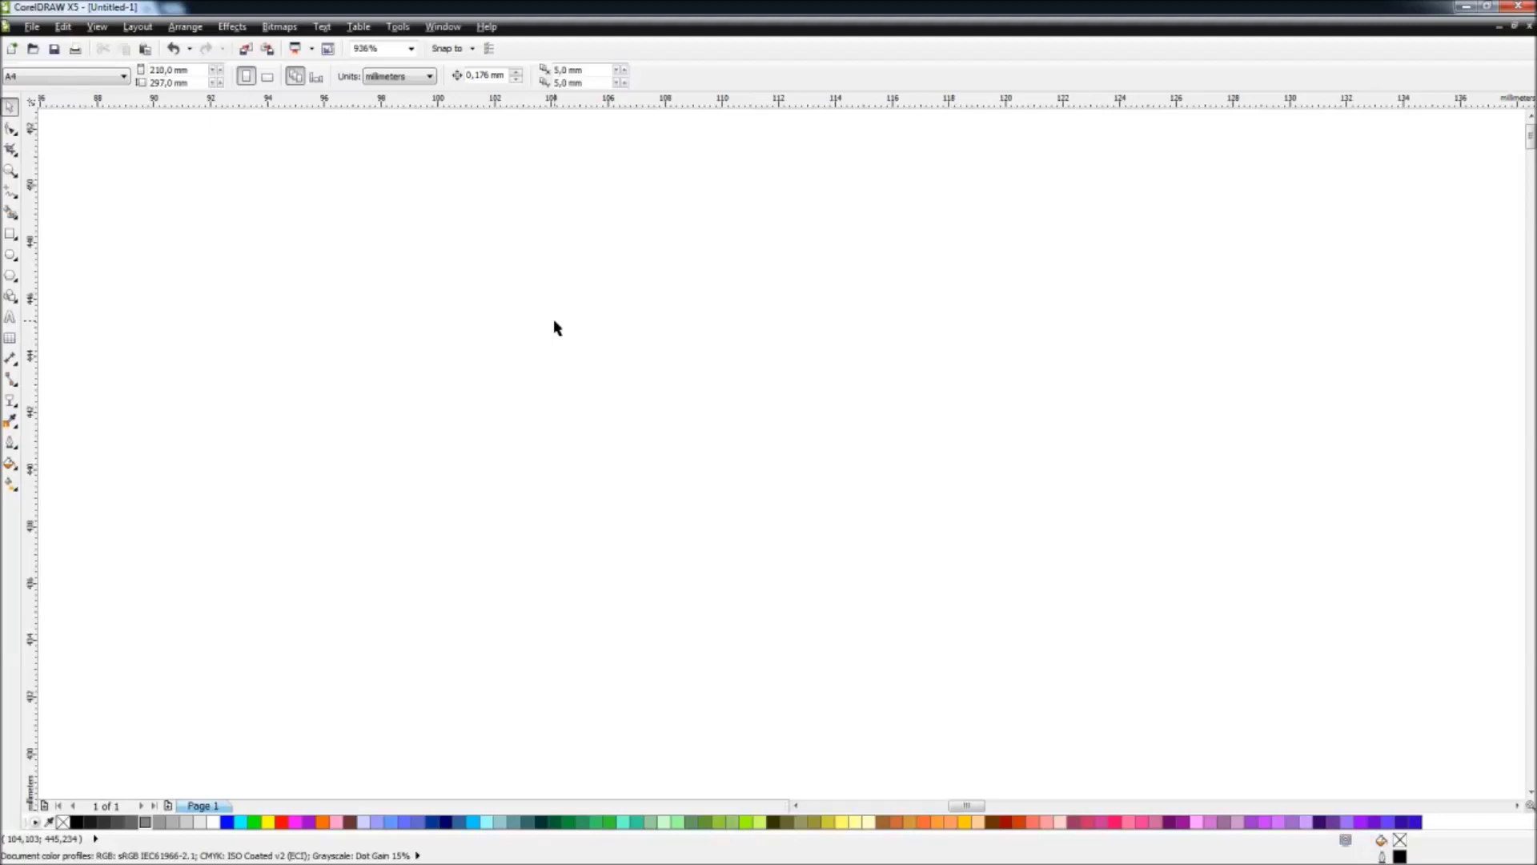
# Step: Bring up the list of available curve tools, from Freehand to 3-Point Curve
pyautogui.press('F4')
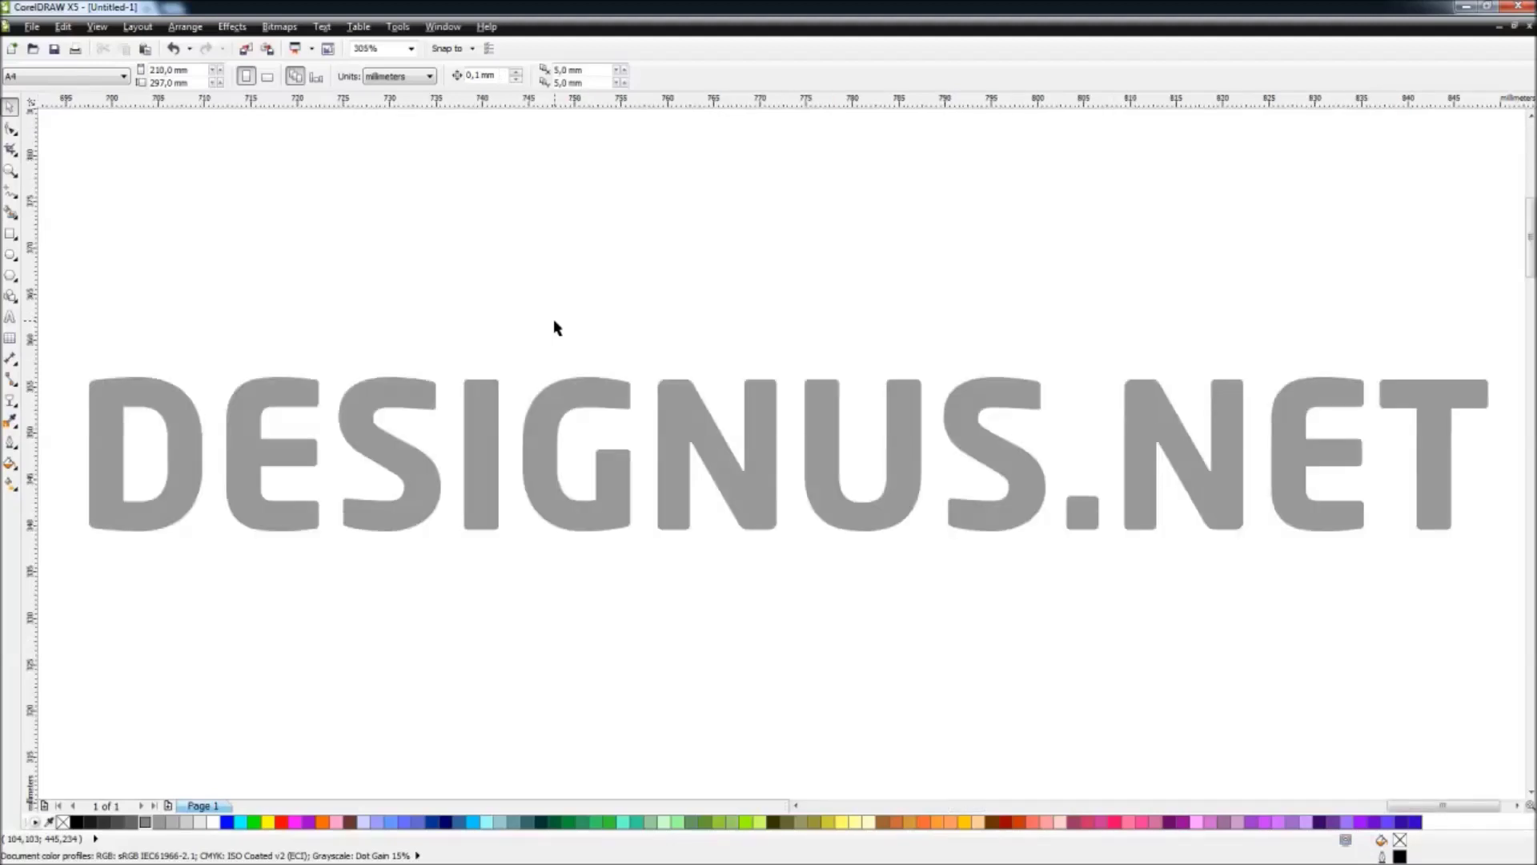
pyautogui.click(19, 200)
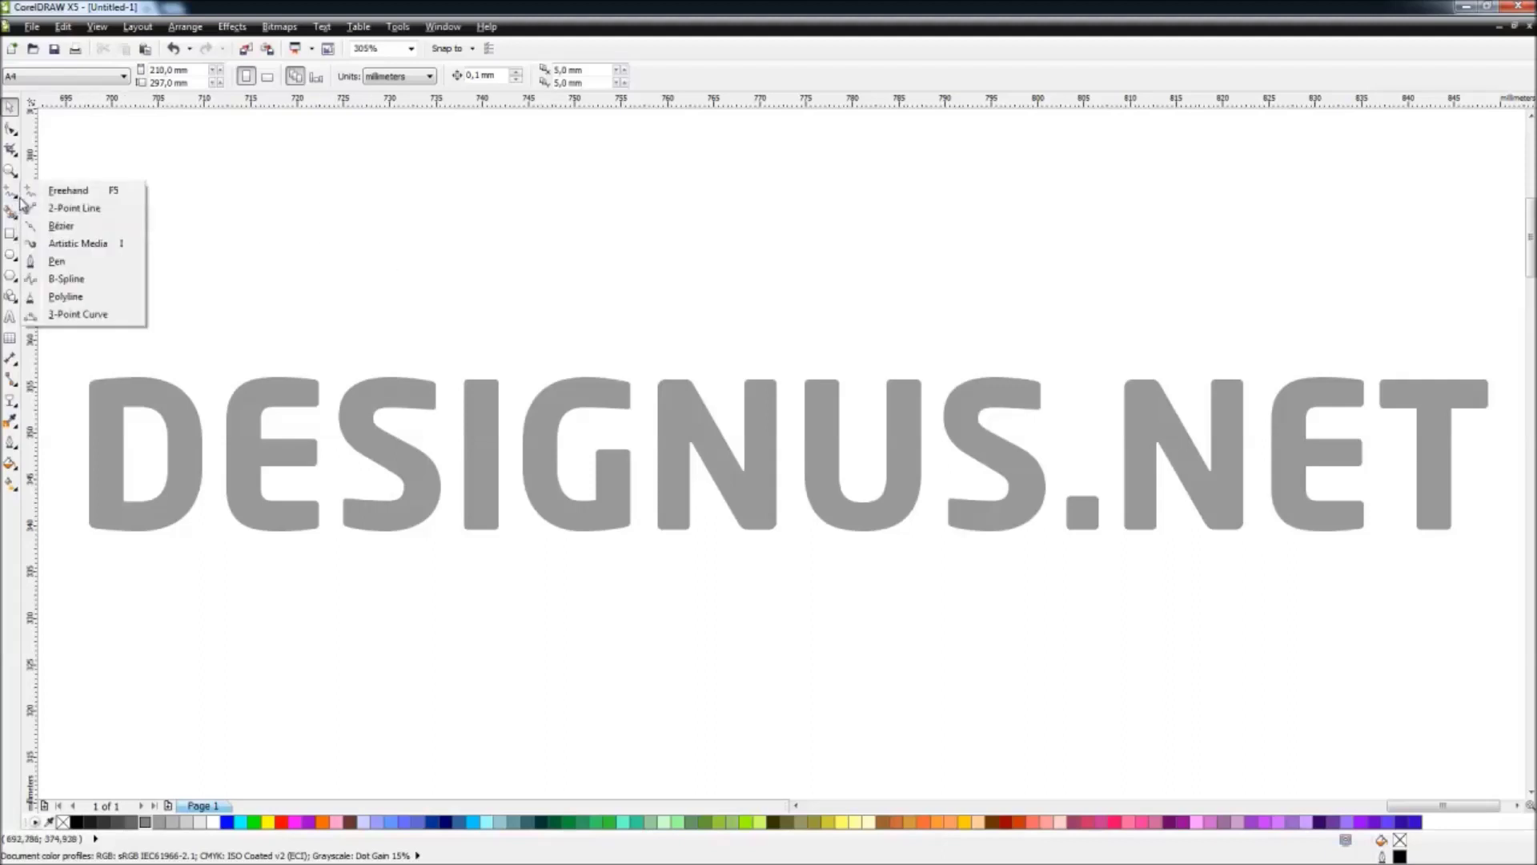